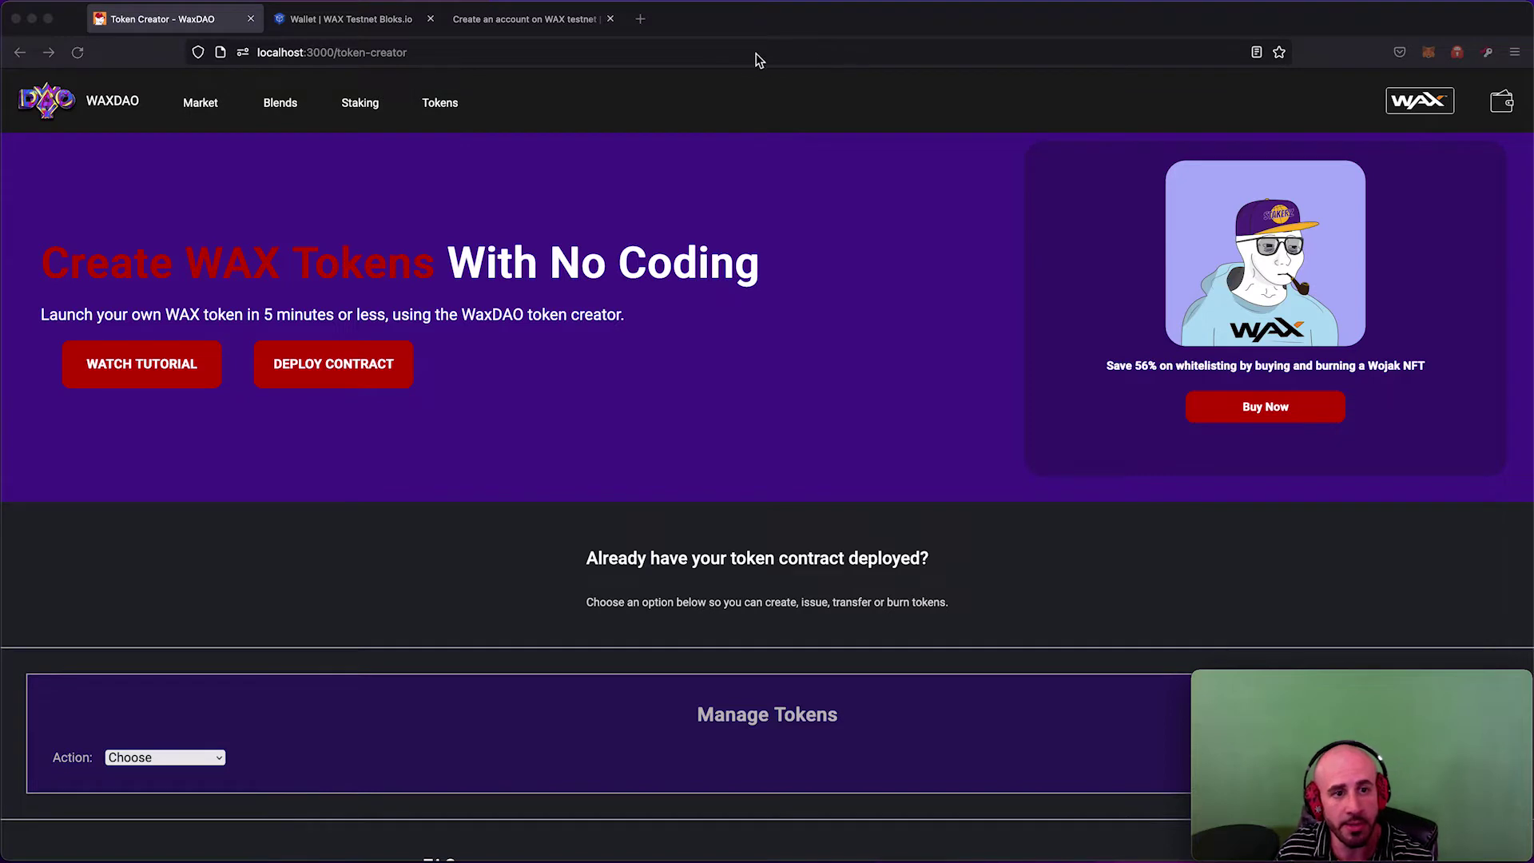
- Create the testnet account 'waxdaotokens' through the faucet's create_account link and get its key pairs
{"action": "left_click", "coordinate": [534, 19]}
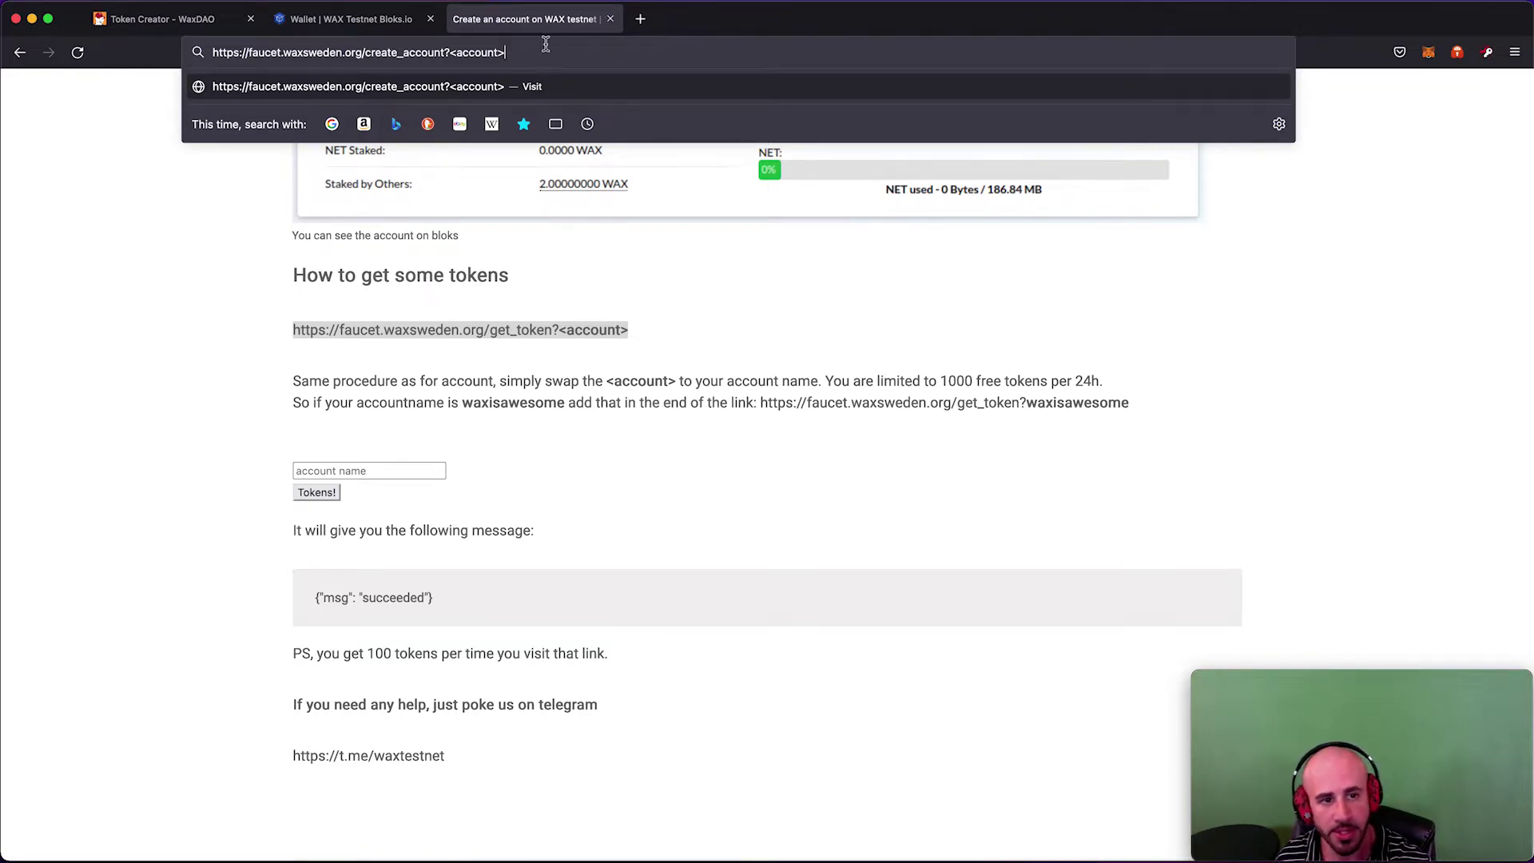
{"action": "left_click_drag", "start_coordinate": [523, 60], "coordinate": [449, 54]}
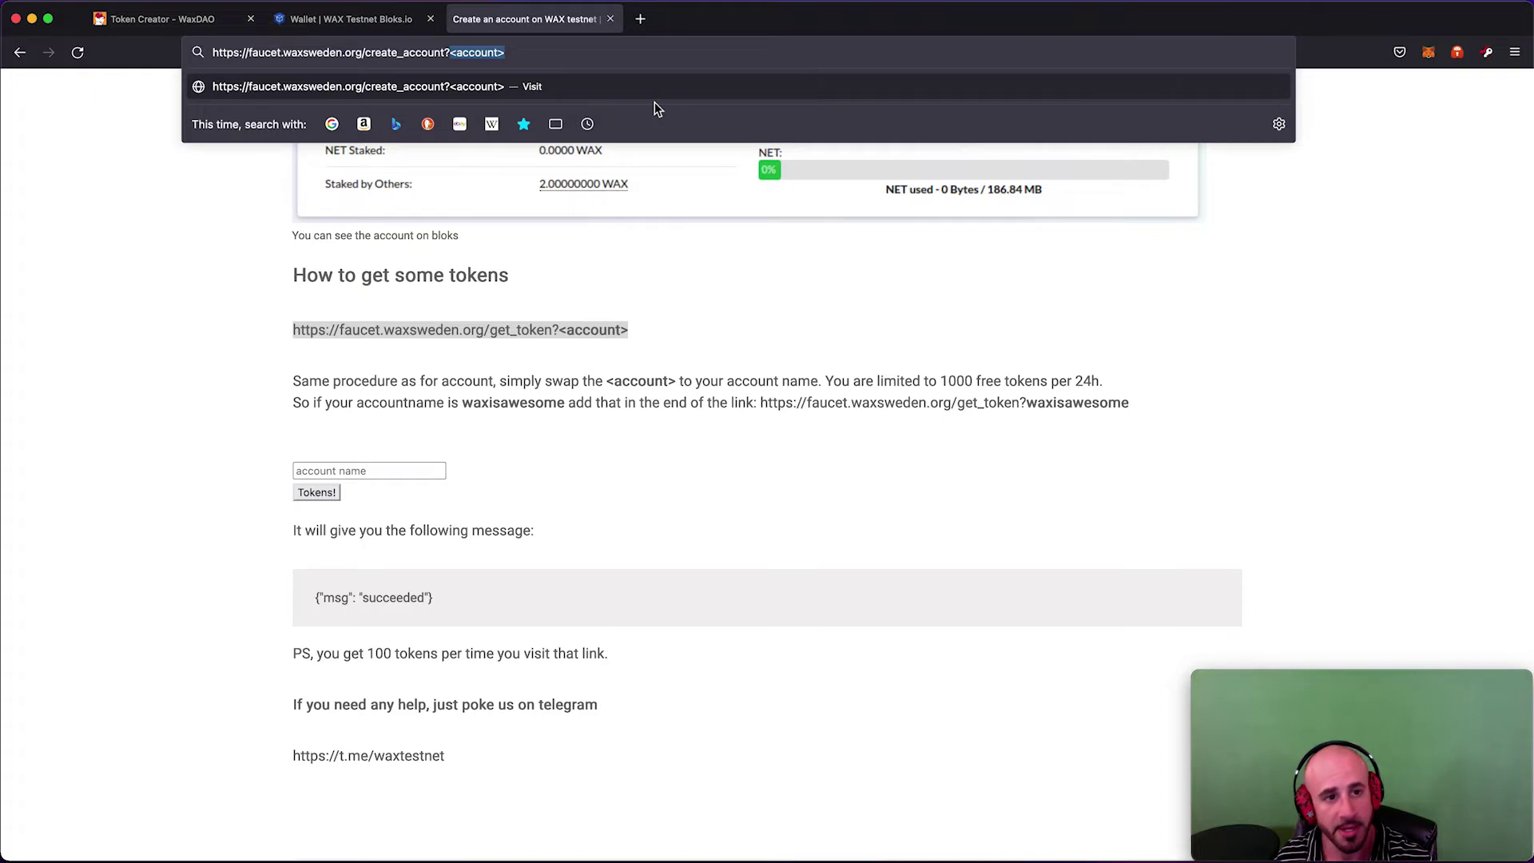
{"action": "key", "text": "BackSpace"}
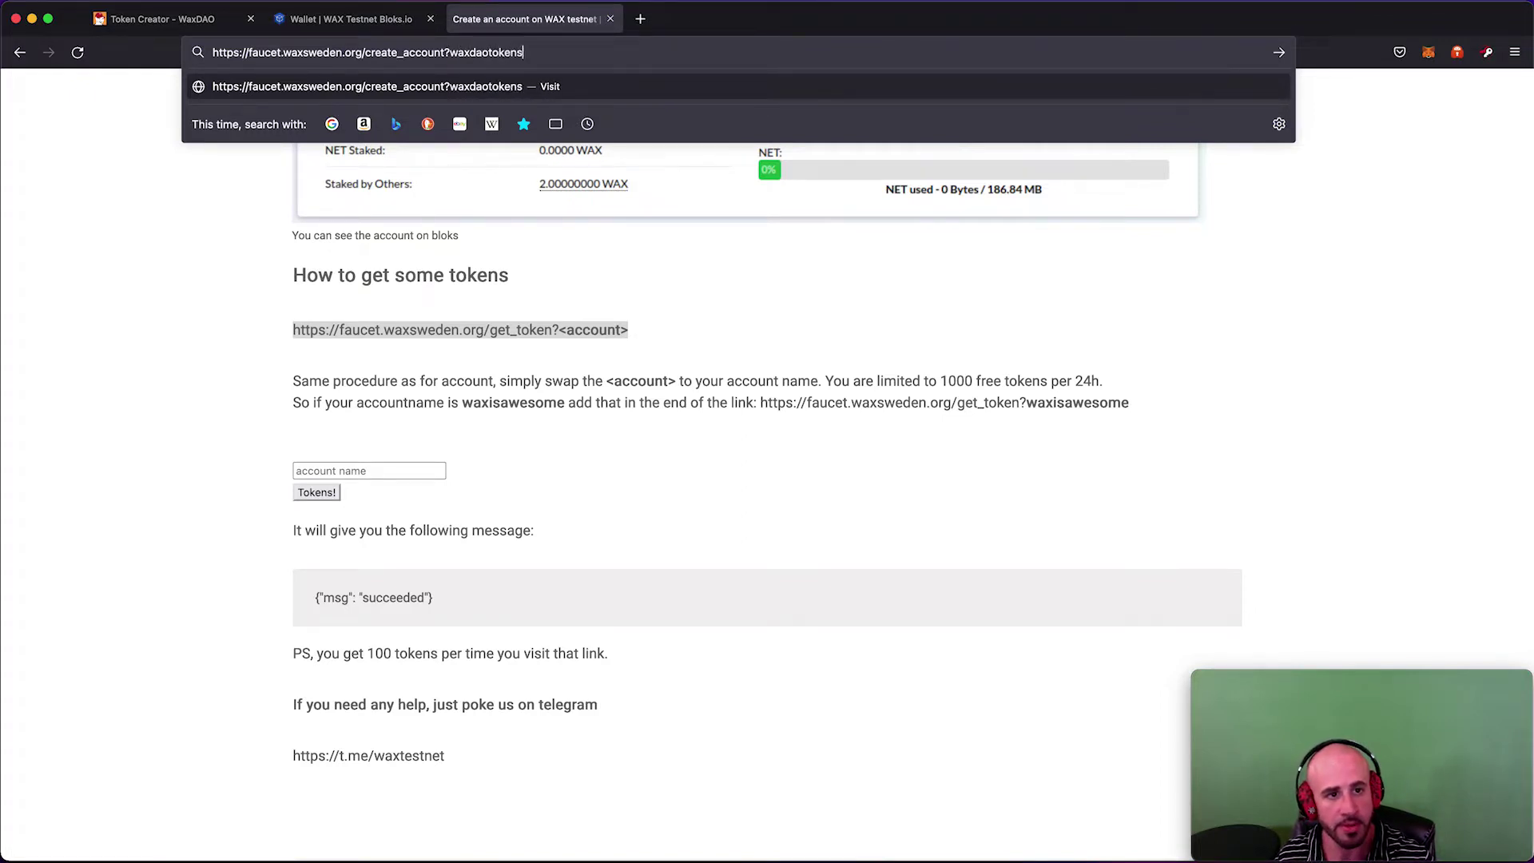
{"action": "key", "text": "Return"}
{"action": "left_click_drag", "start_coordinate": [138, 117], "coordinate": [108, 126]}
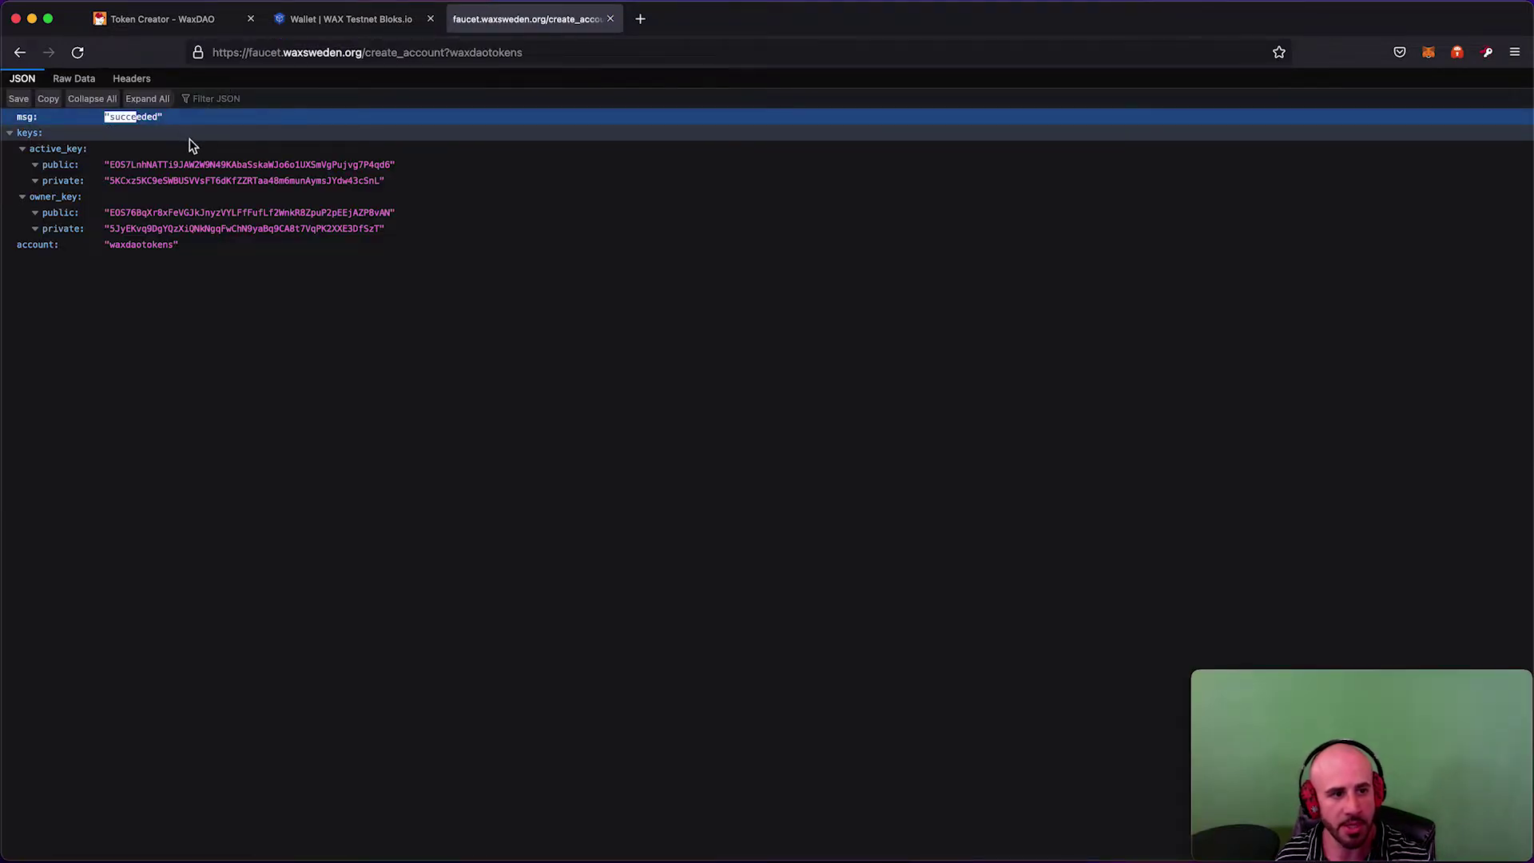
{"action": "double_click", "coordinate": [293, 164]}
{"action": "double_click", "coordinate": [297, 180]}
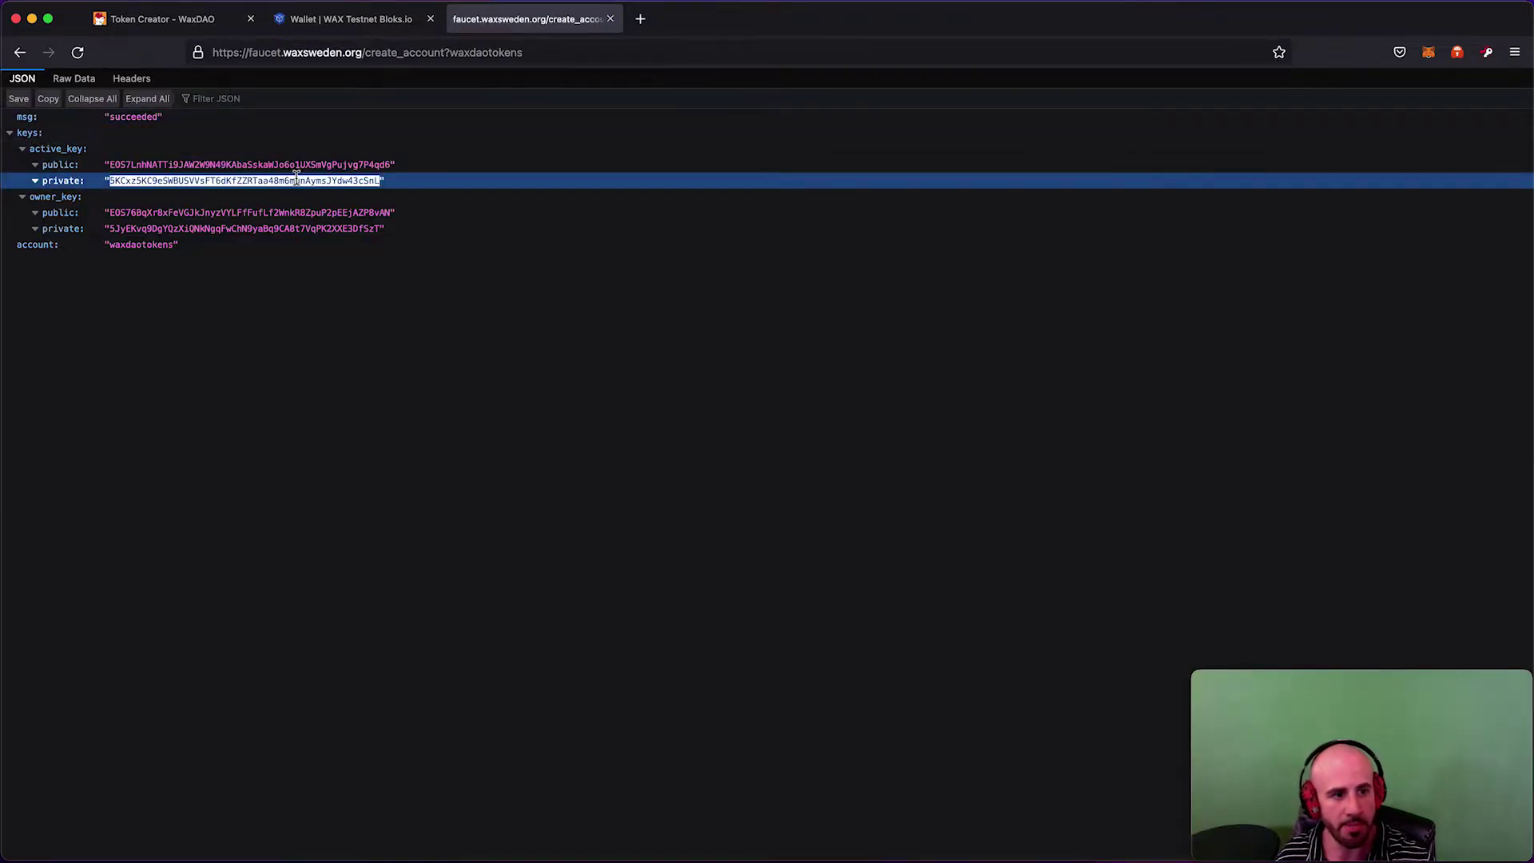
{"action": "left_click", "coordinate": [331, 231]}
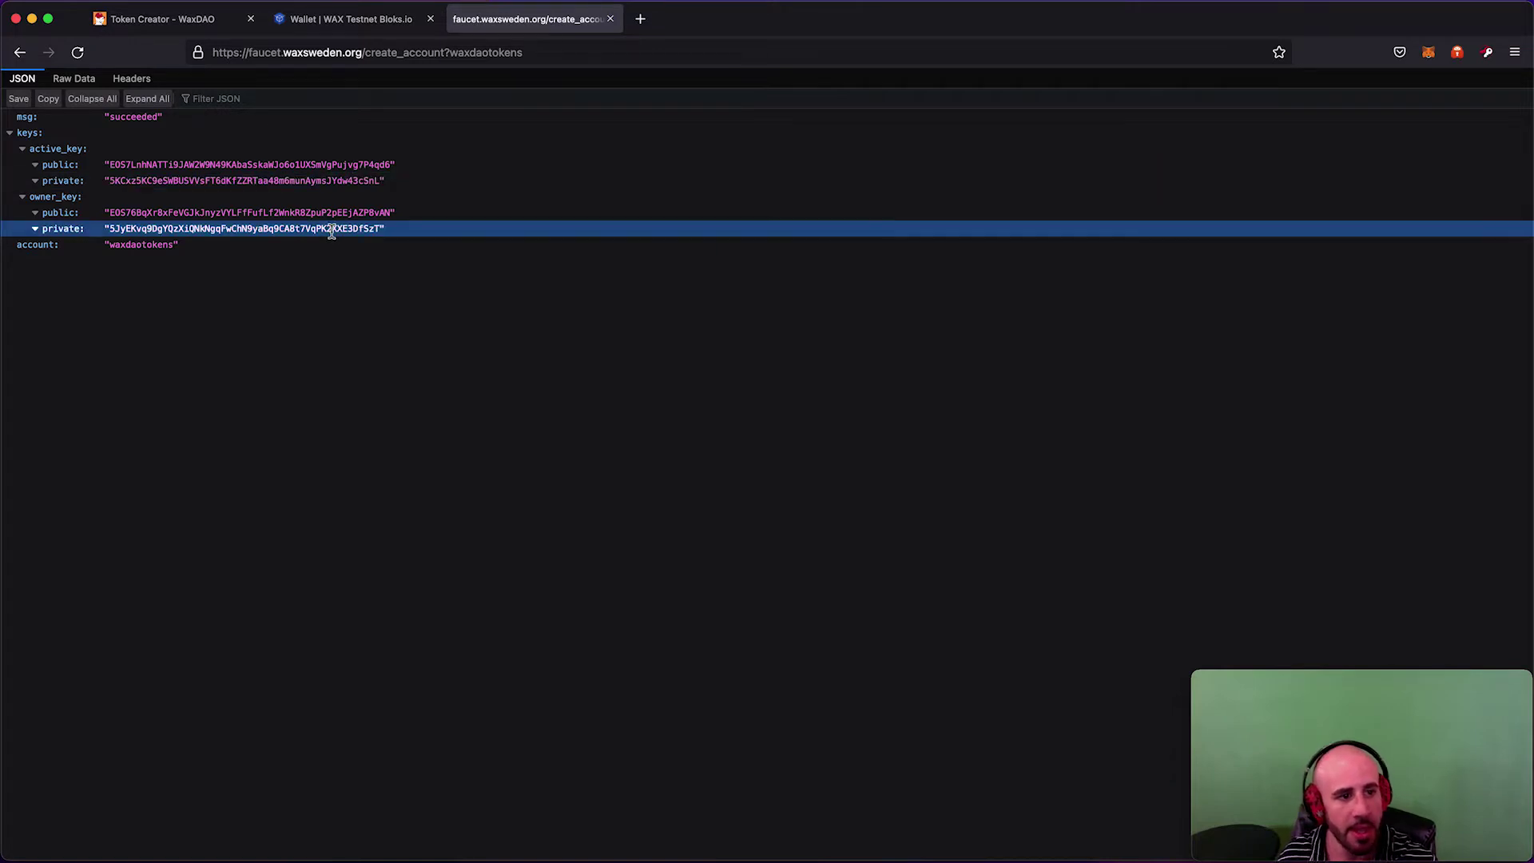
{"action": "double_click", "coordinate": [285, 166]}
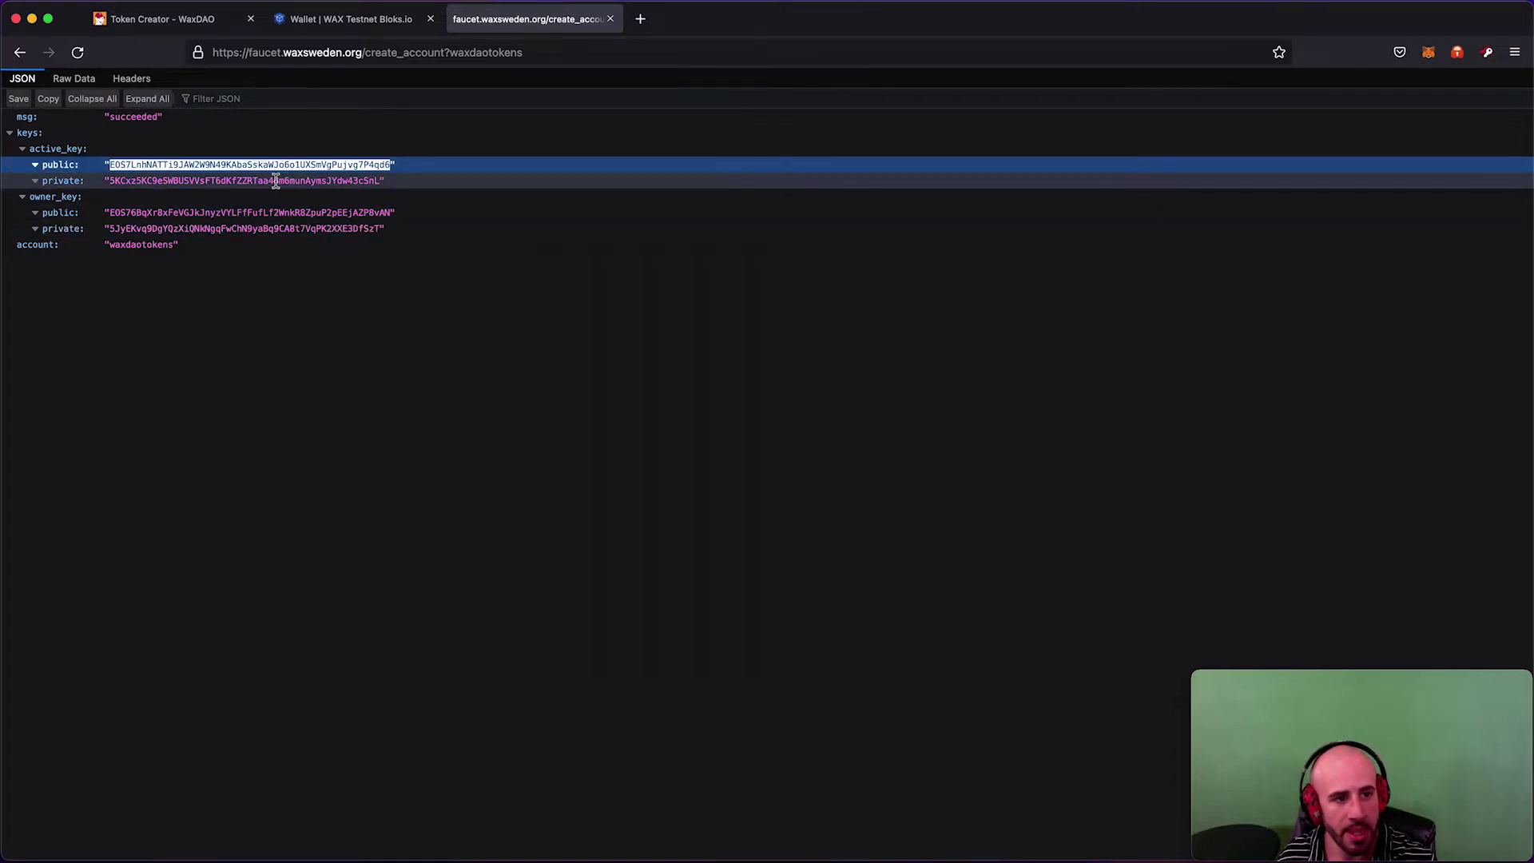
{"action": "double_click", "coordinate": [276, 181]}
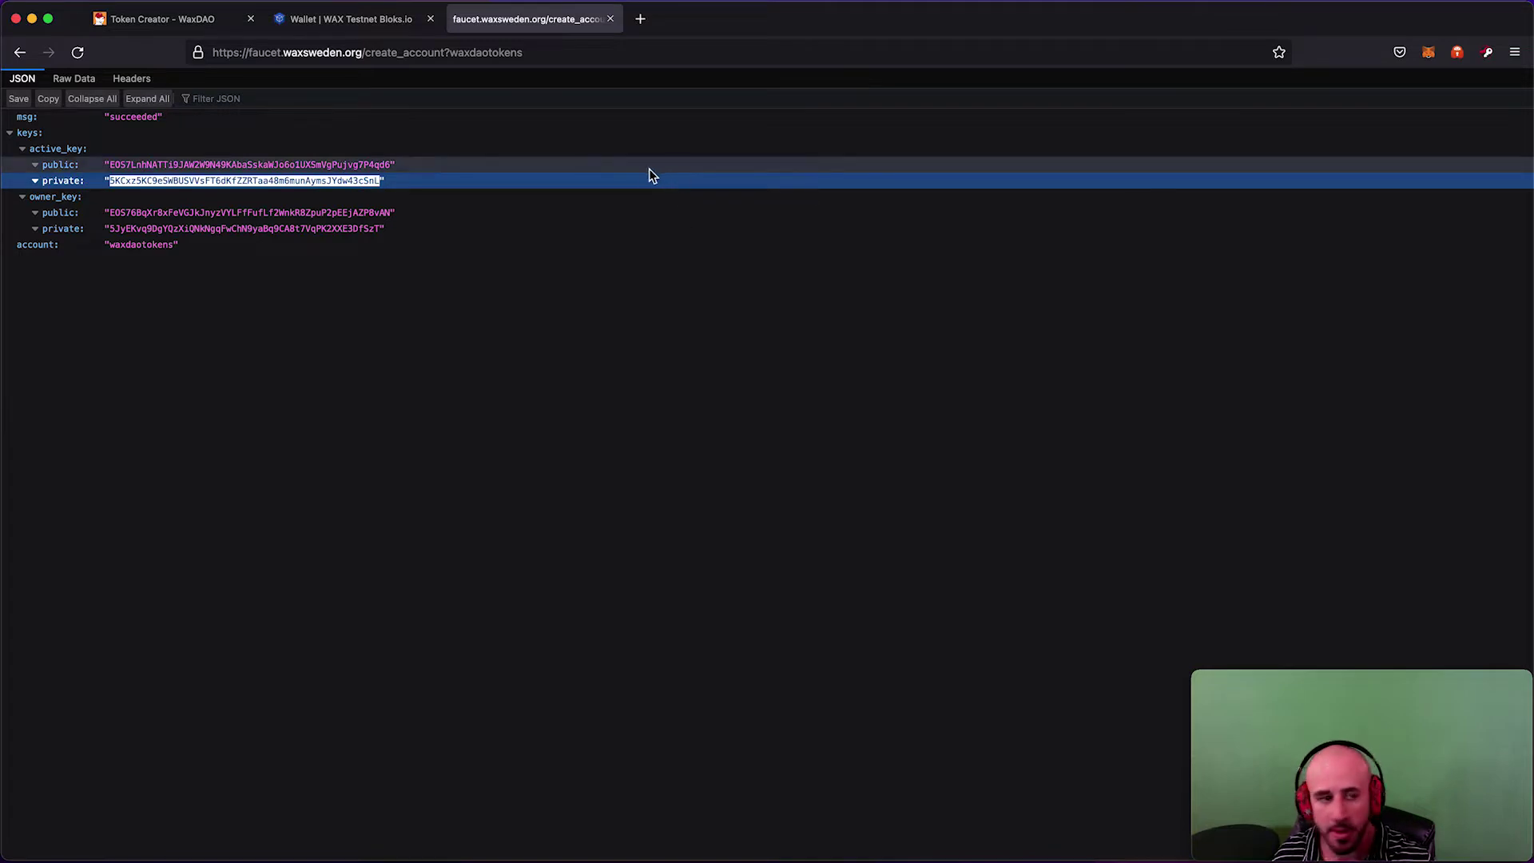
{"action": "left_click_drag", "start_coordinate": [386, 182], "coordinate": [87, 170]}
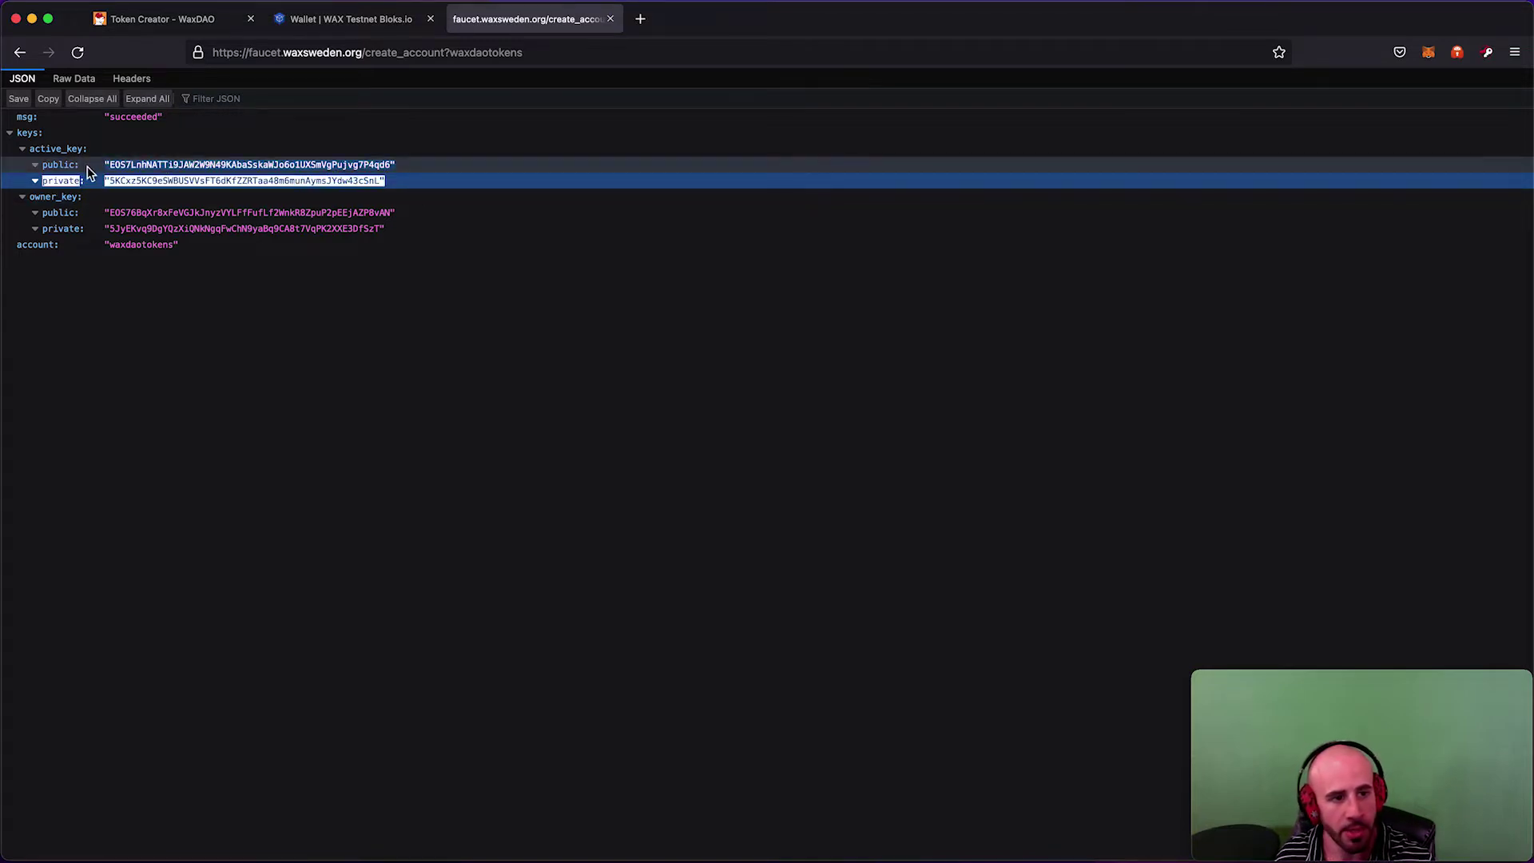
{"action": "left_click", "coordinate": [105, 178]}
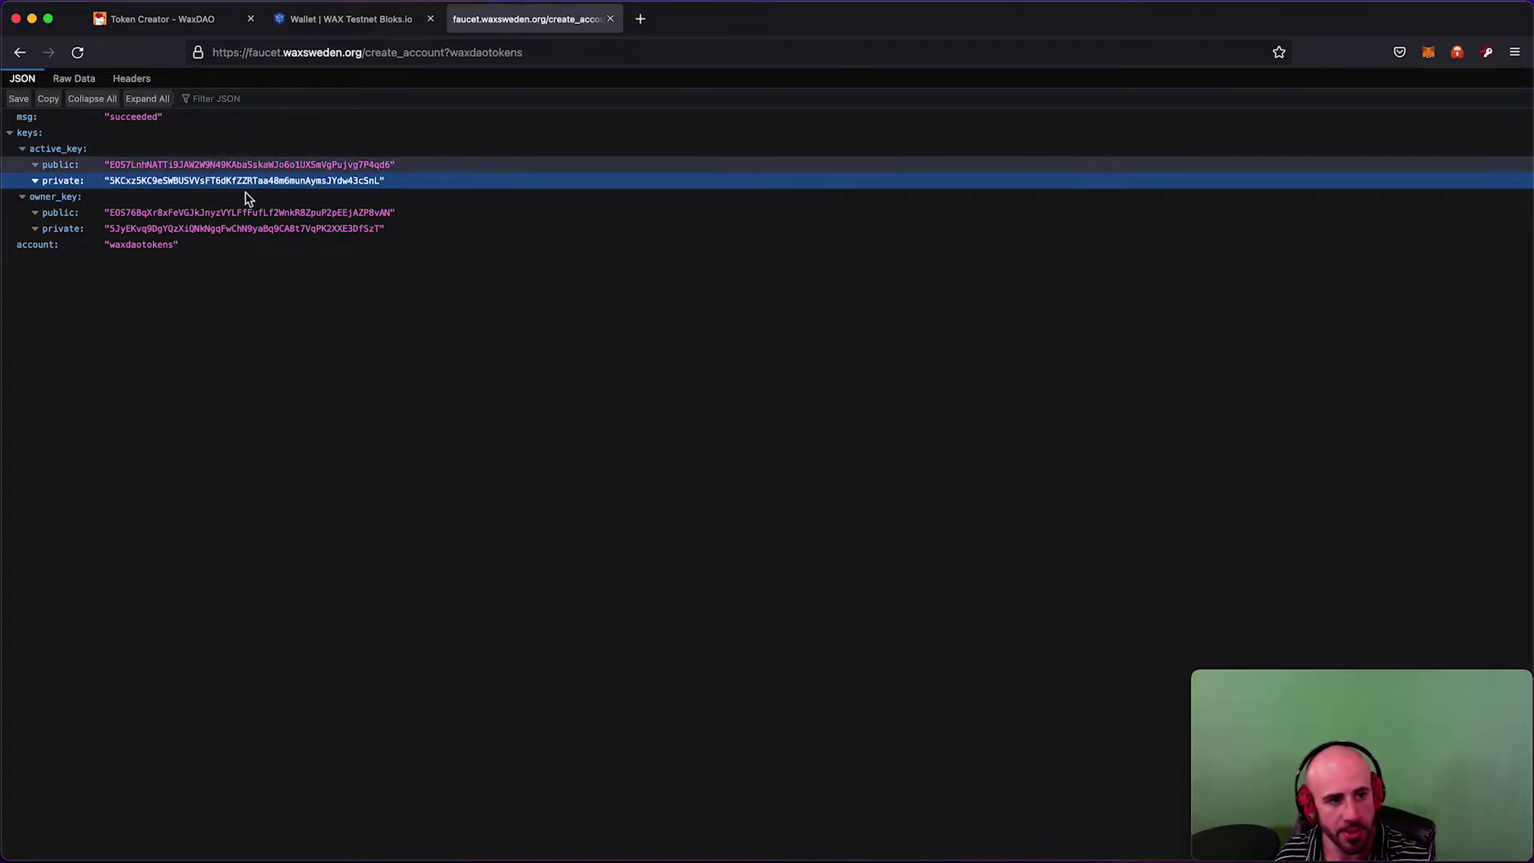
{"action": "key", "text": "Up"}
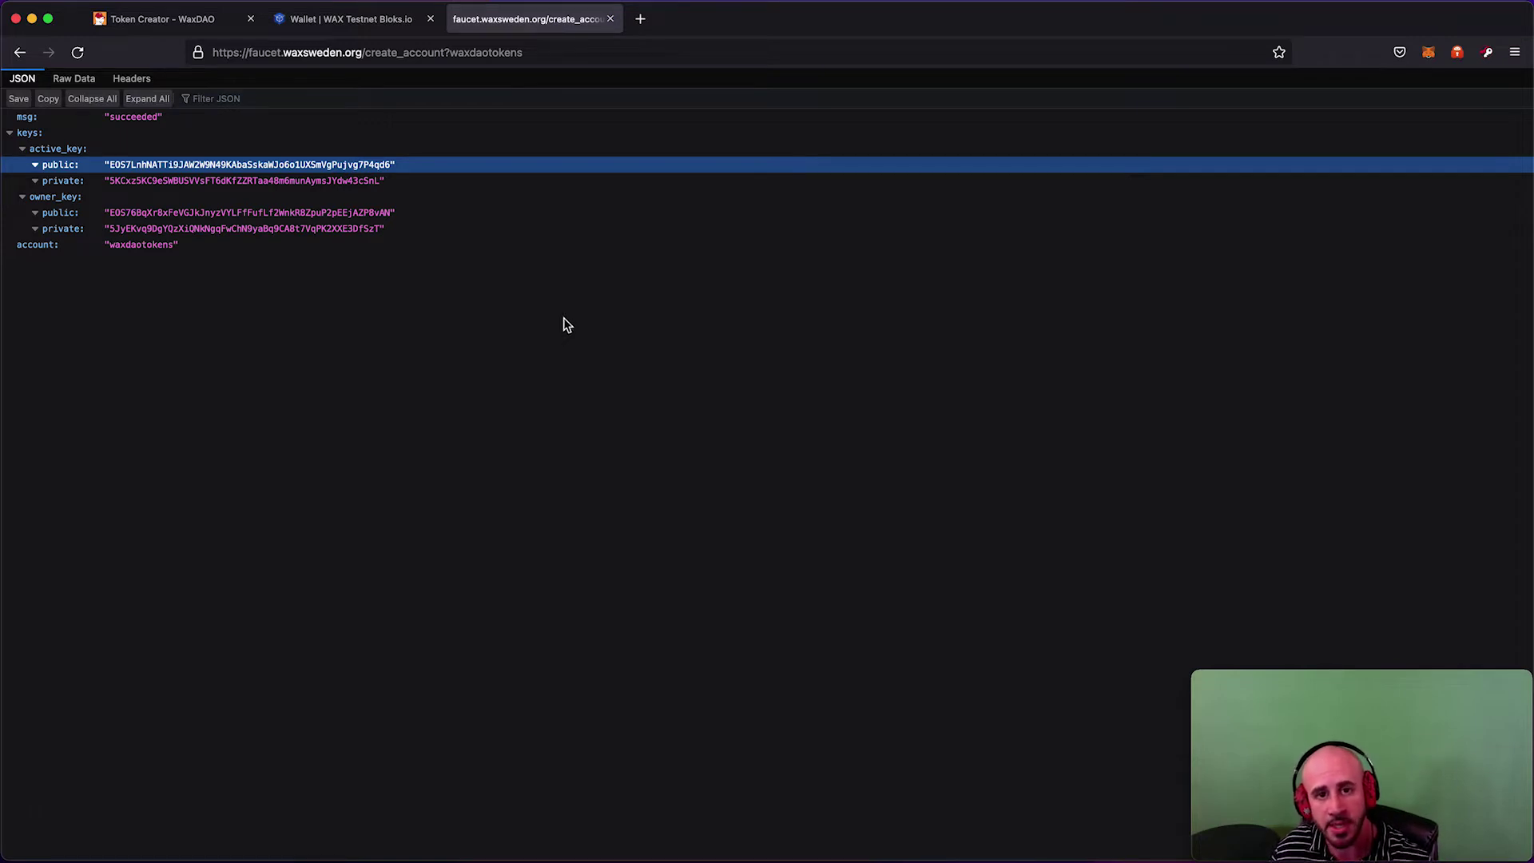
- Claim free testnet WAX for the new account via the get_token link until it succeeds, then close the faucet
{"action": "left_click", "coordinate": [519, 54]}
{"action": "type", "text": "https://faucet.waxsweden.org/get_token?<account>"}
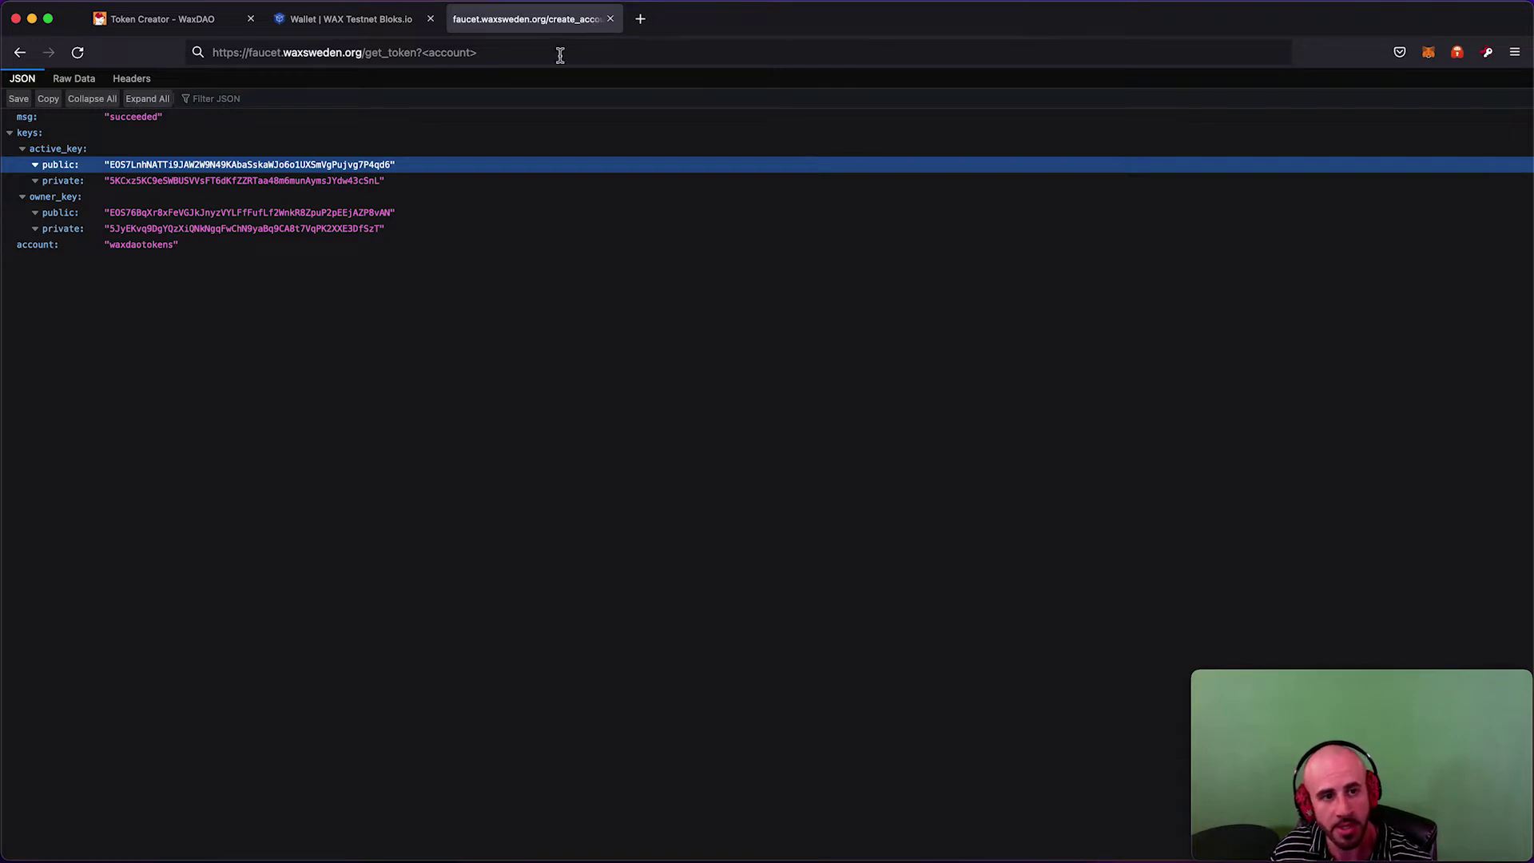
{"action": "left_click_drag", "start_coordinate": [508, 55], "coordinate": [422, 53]}
{"action": "key", "text": "Return"}
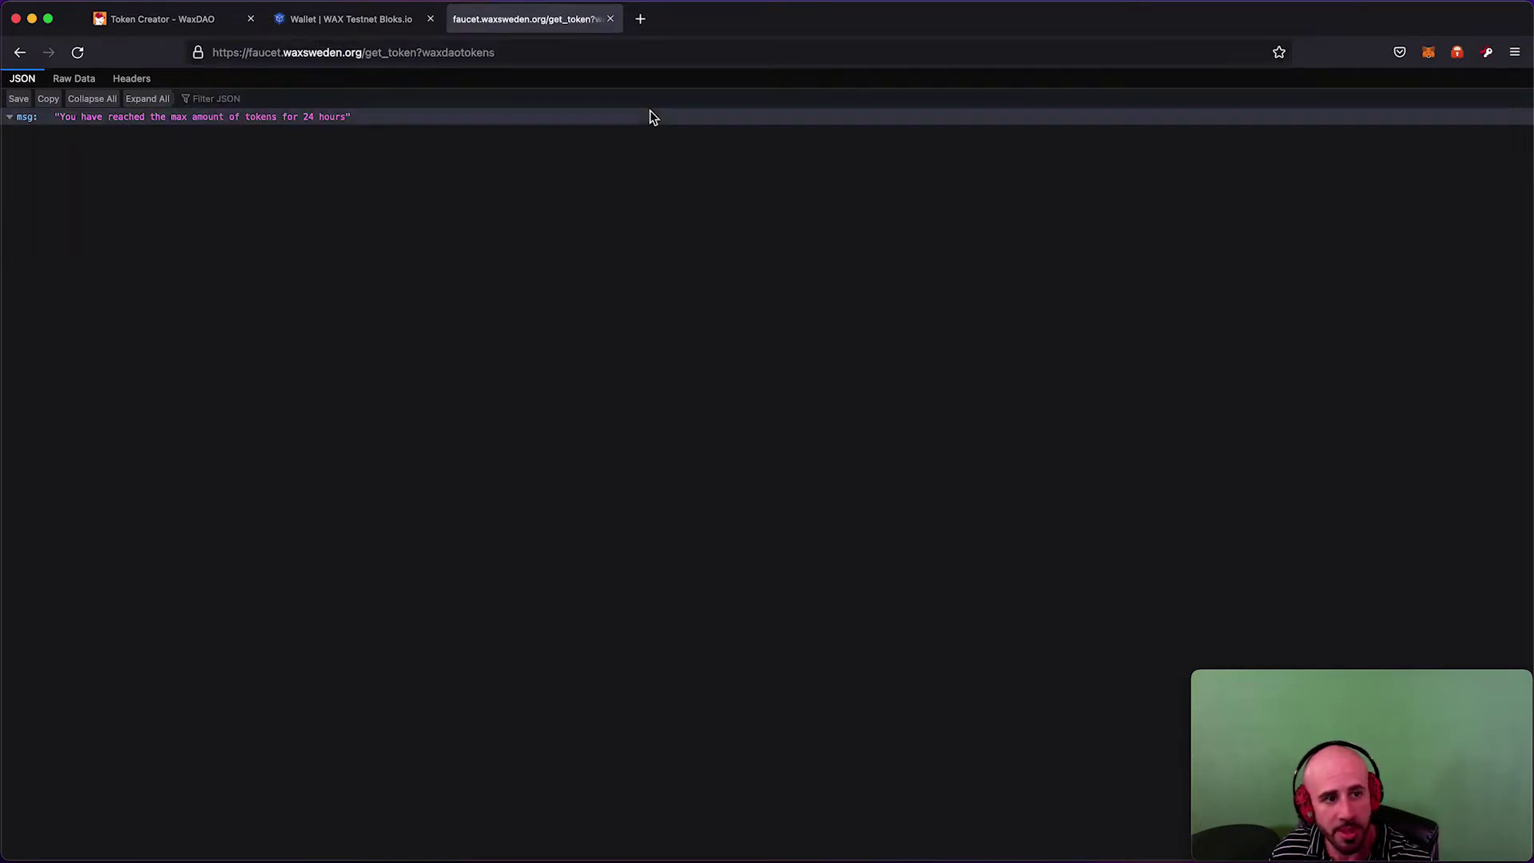
{"action": "left_click", "coordinate": [1453, 62]}
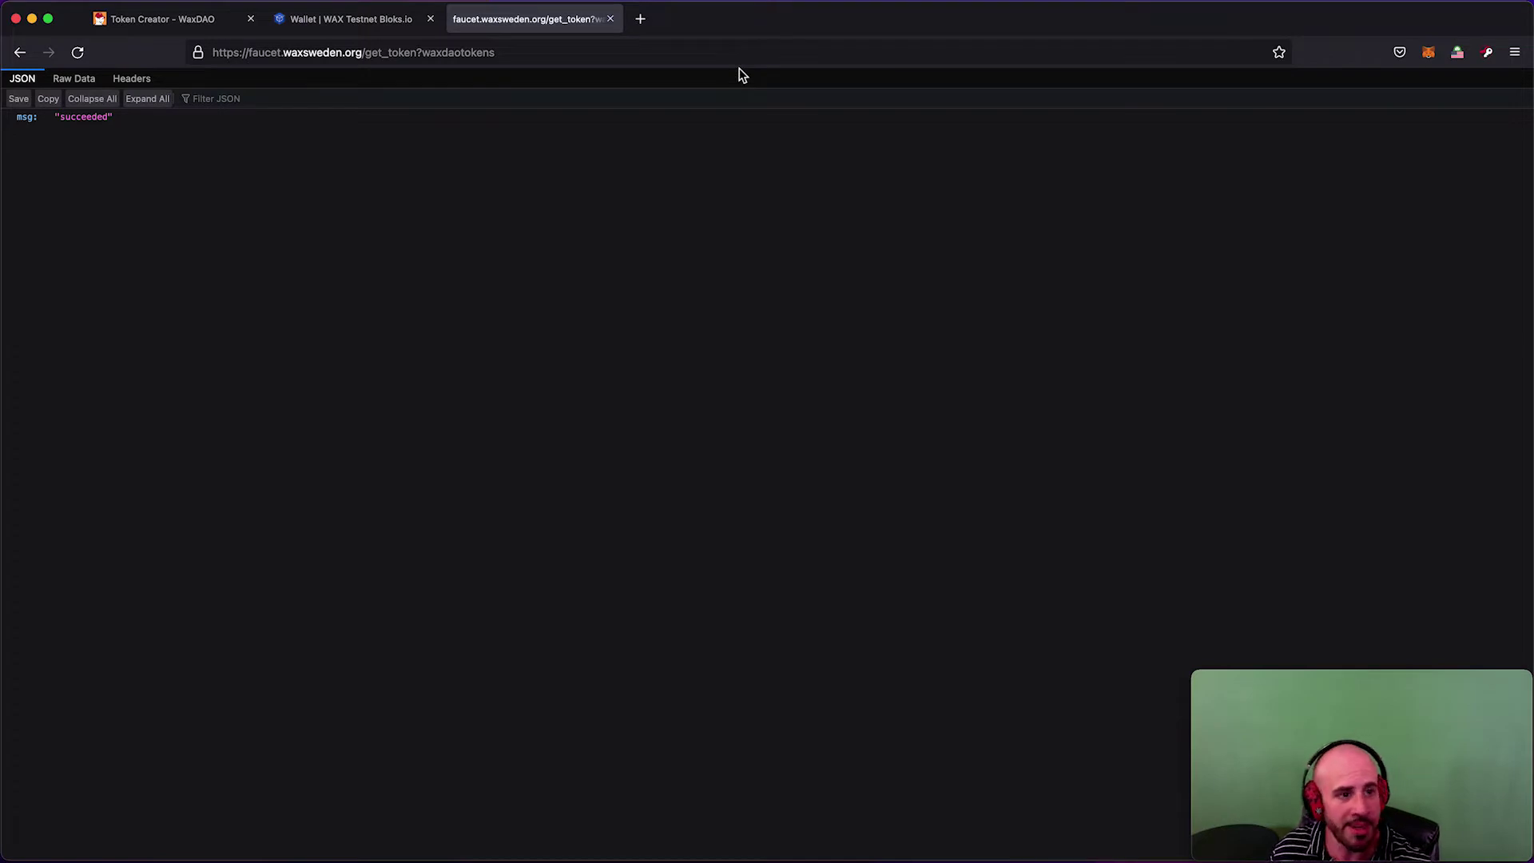
{"action": "key", "text": "super+w"}
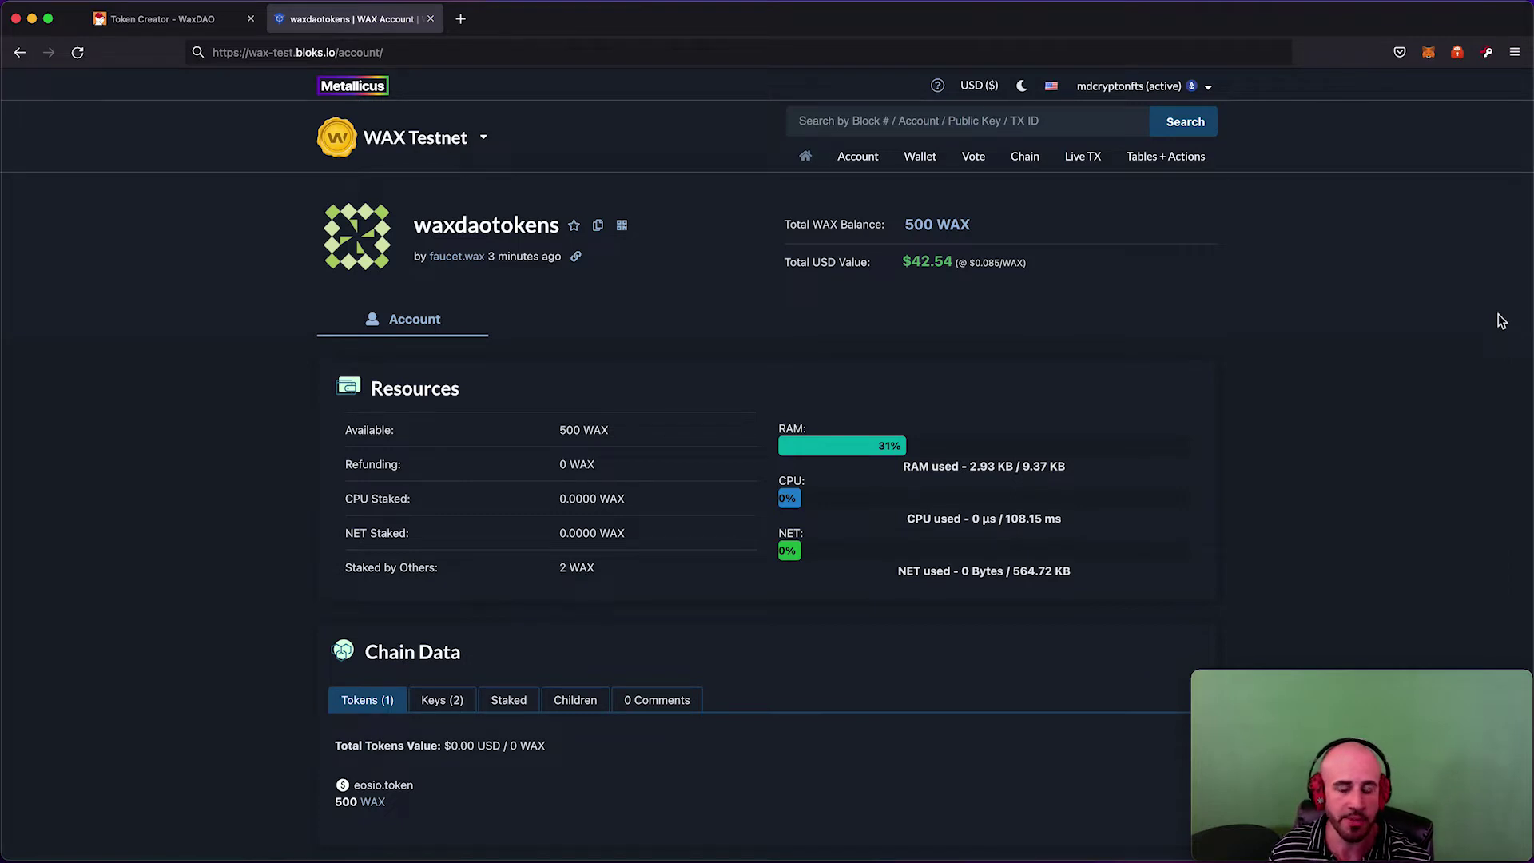
- Confirm the 500 WAX balance on Bloks.io and go back to WaxDAO Token Creator
{"action": "left_click_drag", "start_coordinate": [901, 225], "coordinate": [988, 230]}
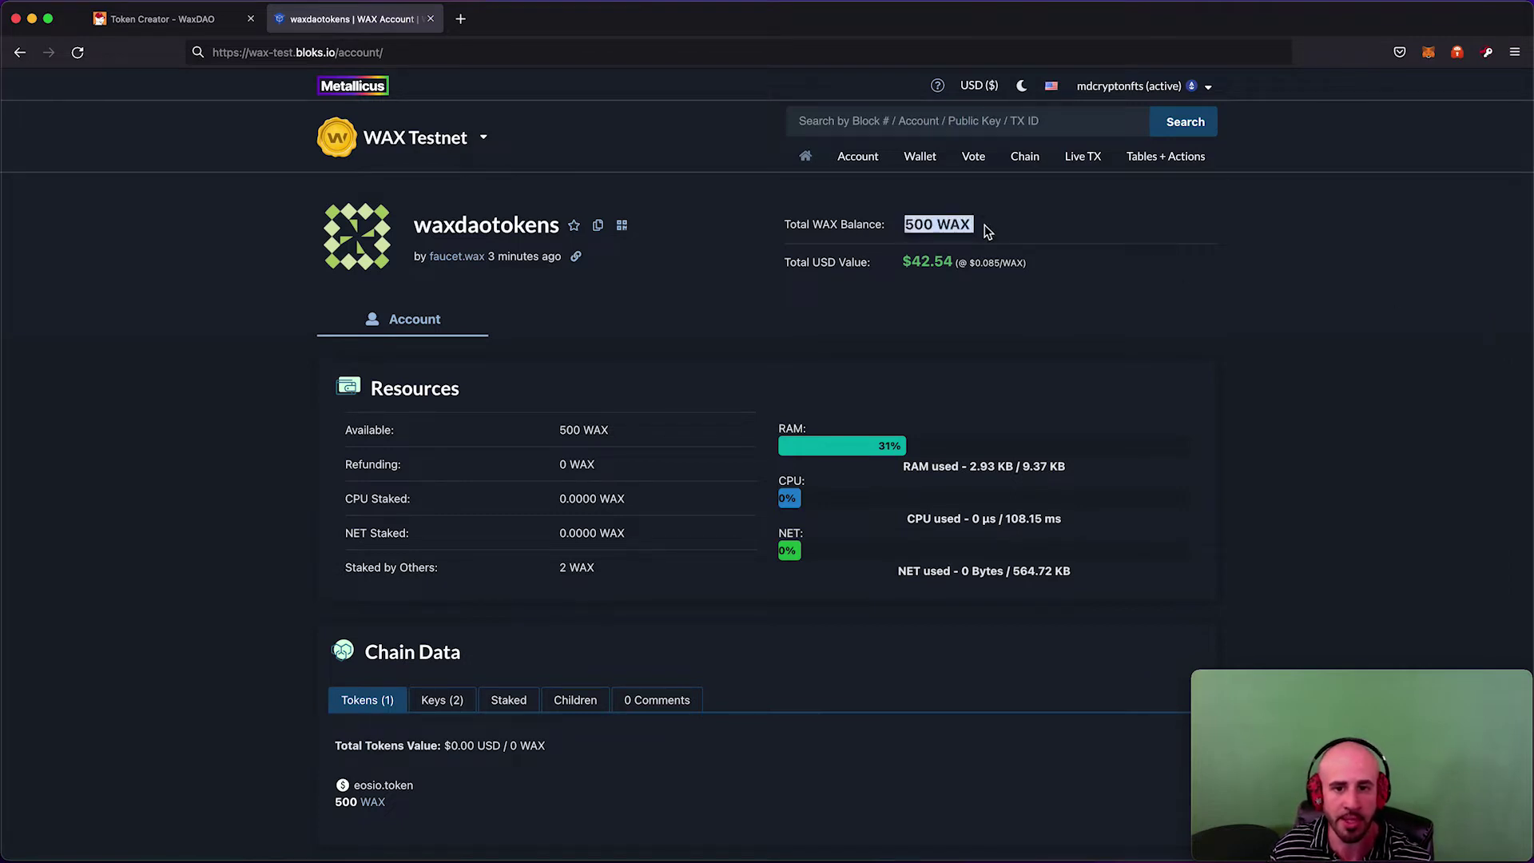
{"action": "left_click", "coordinate": [178, 23]}
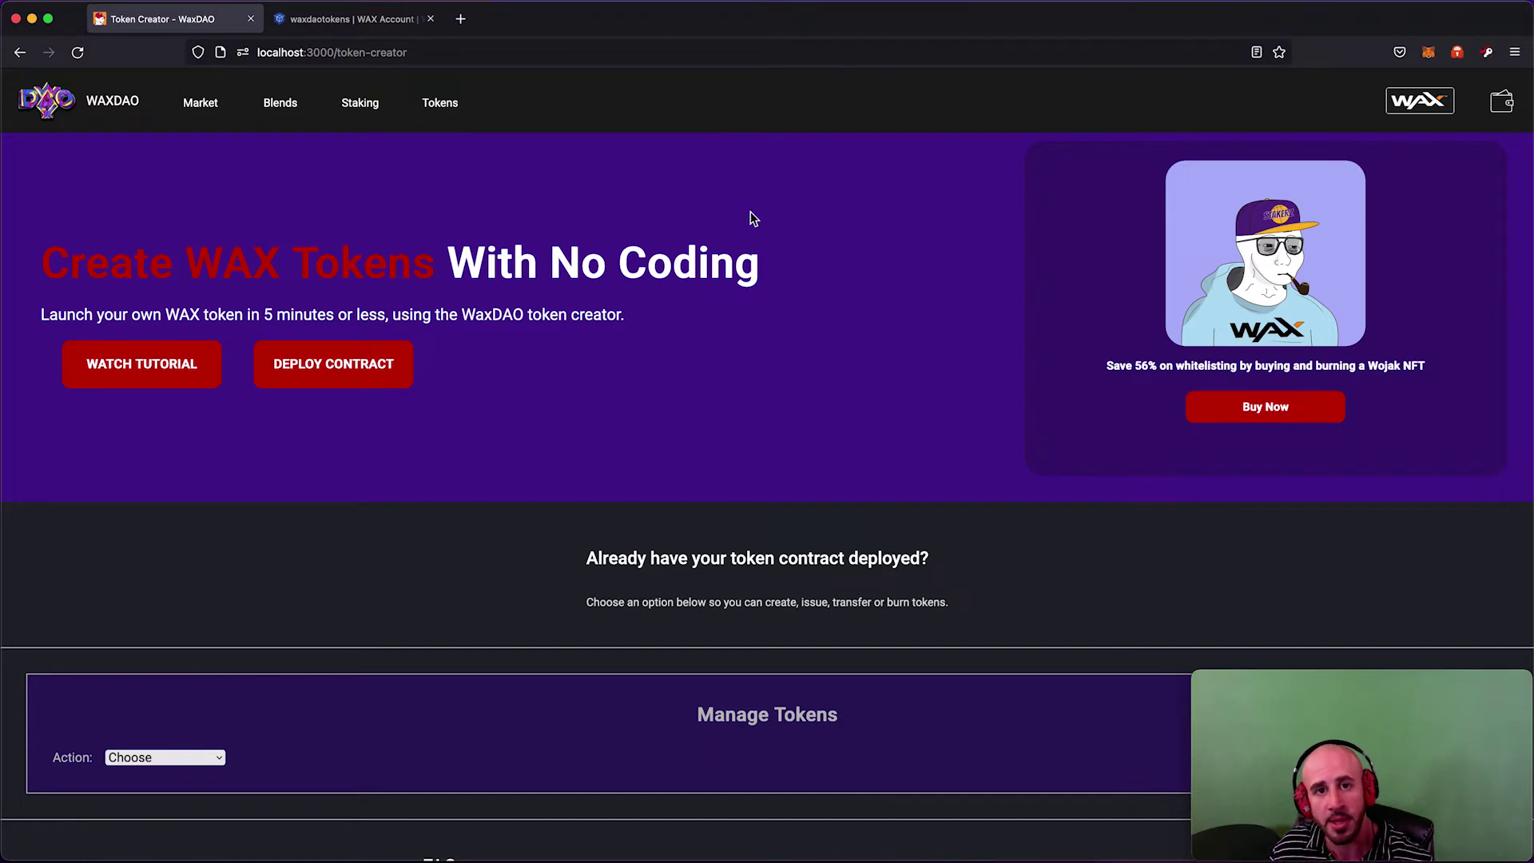
- Scroll to the Wojak NFT discount note and the 250 WAX / 25k WOJAK whitelisting options
{"action": "scroll", "coordinate": [783, 200], "scroll_direction": "down", "scroll_amount": 5}
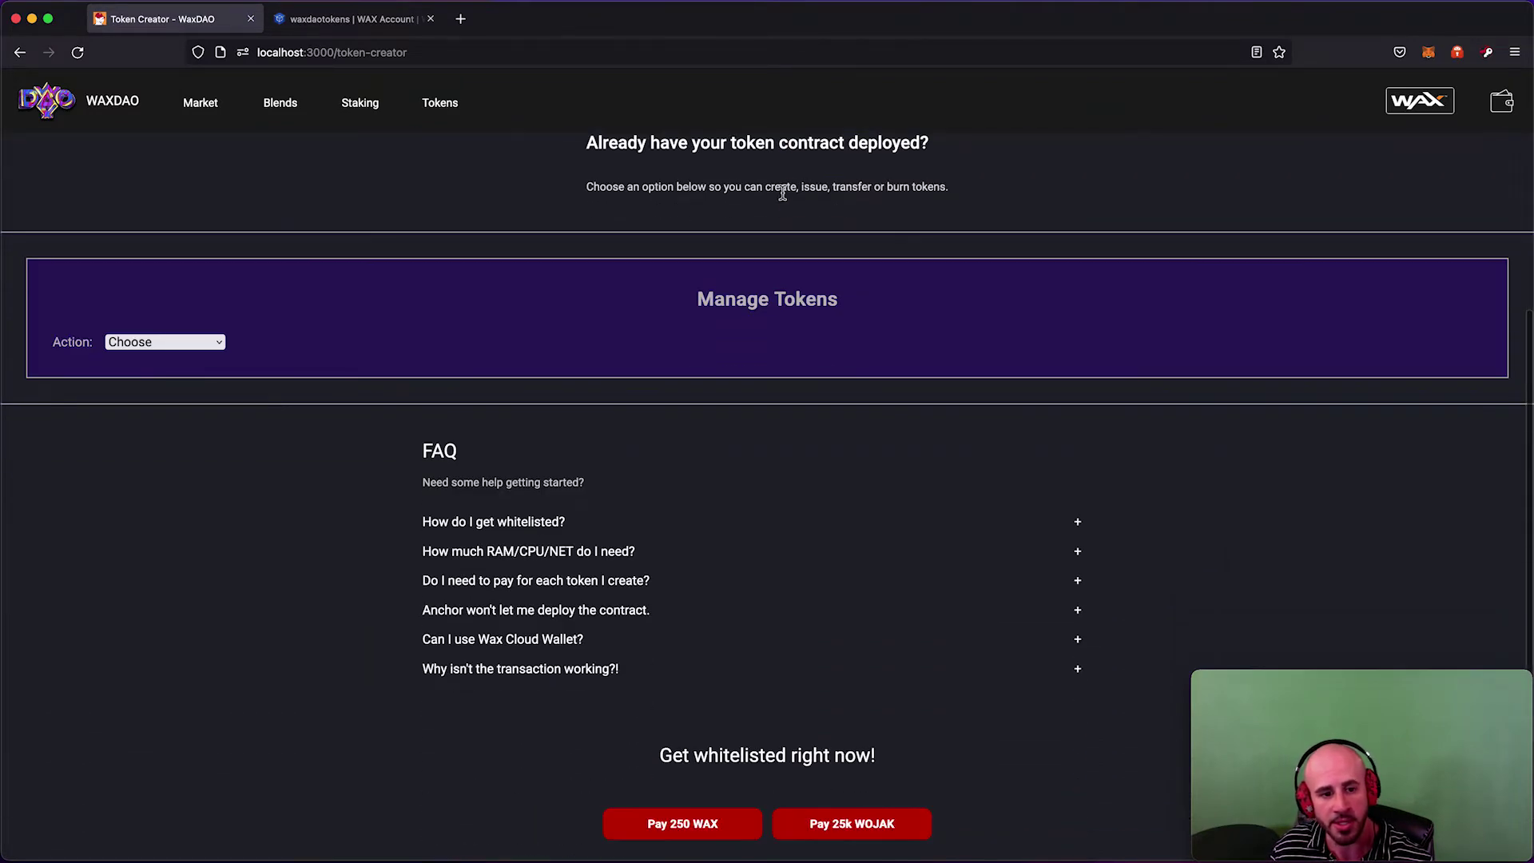
{"action": "scroll", "coordinate": [783, 200], "scroll_direction": "up", "scroll_amount": 5}
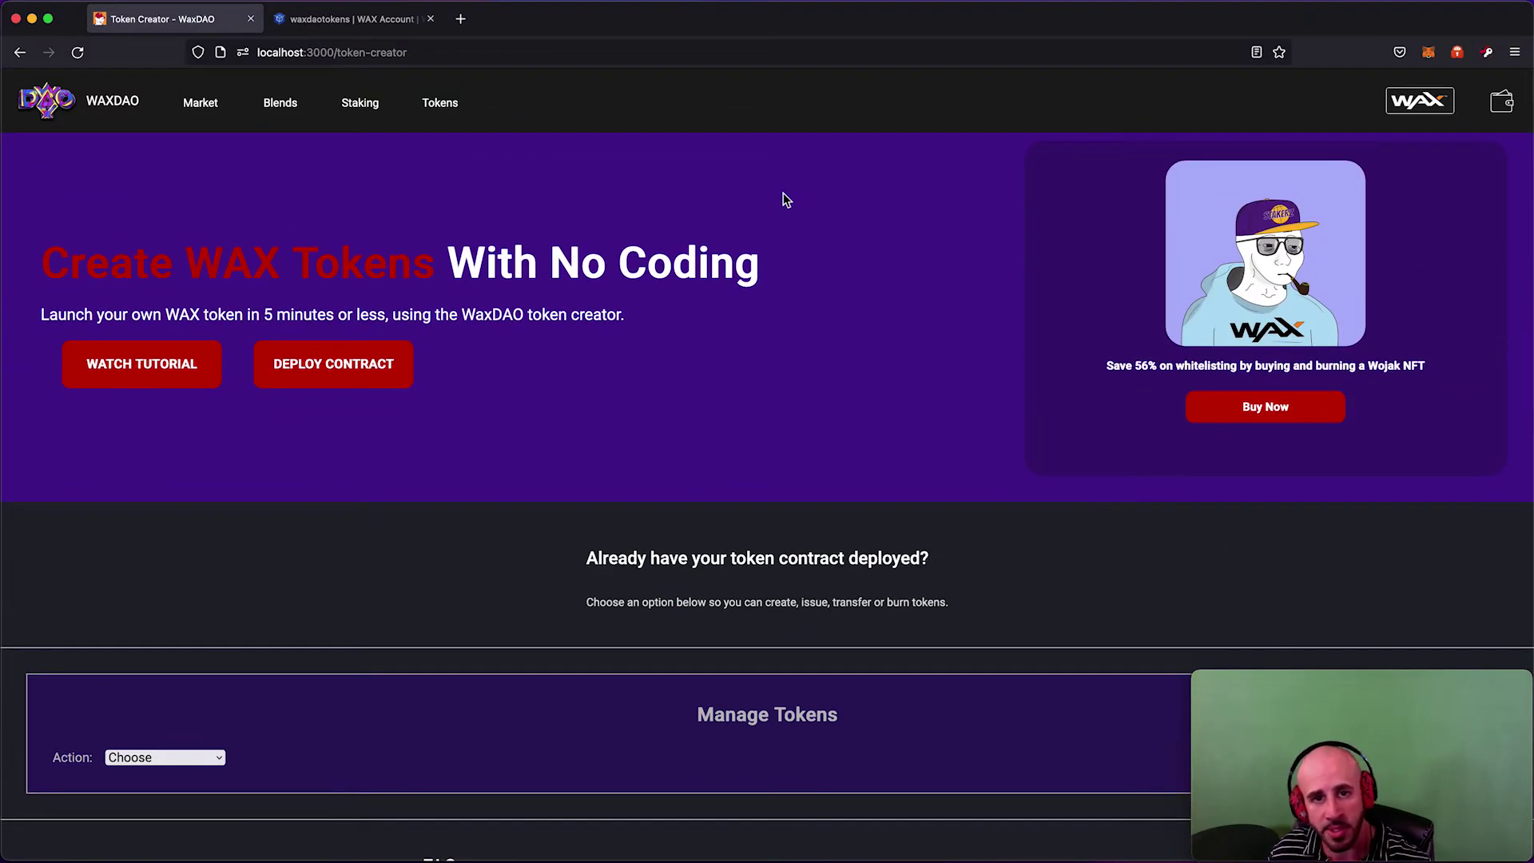
{"action": "left_click_drag", "start_coordinate": [1431, 368], "coordinate": [1107, 370]}
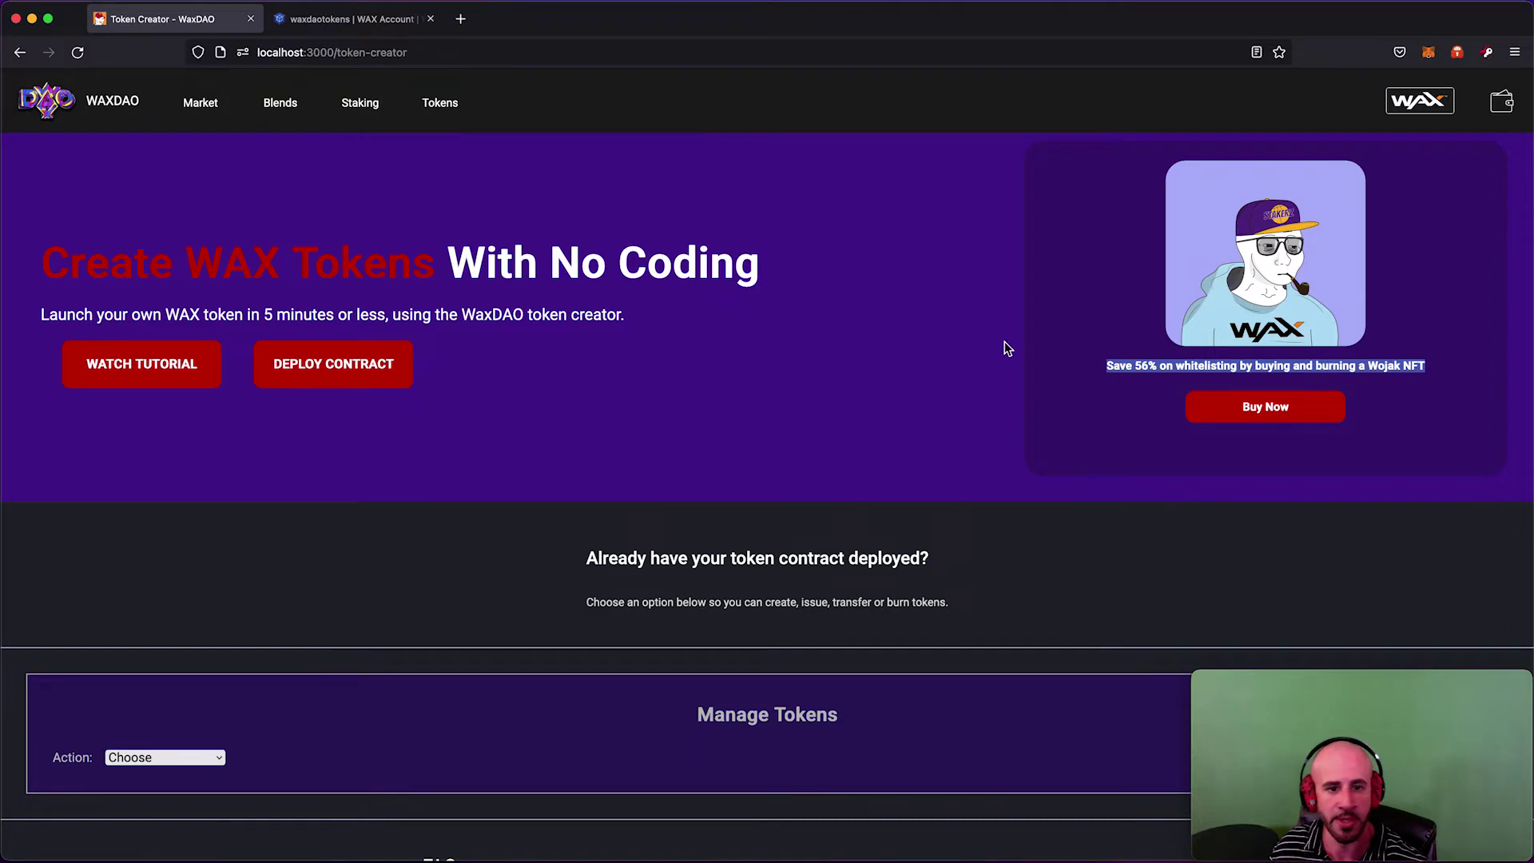
{"action": "scroll", "coordinate": [866, 343], "scroll_direction": "down", "scroll_amount": 2}
{"action": "scroll", "coordinate": [859, 342], "scroll_direction": "down", "scroll_amount": 10}
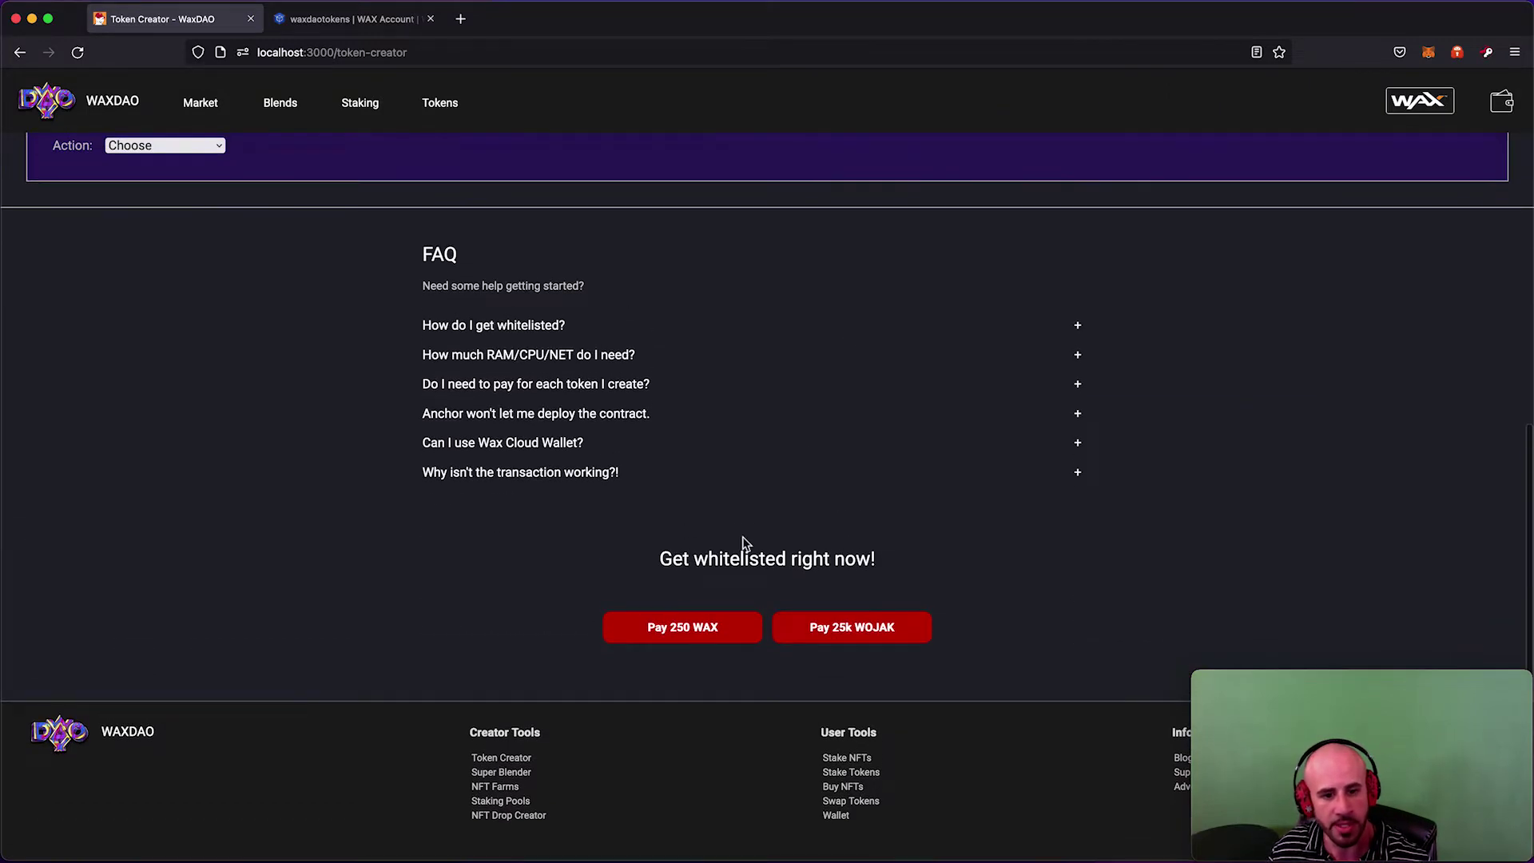
{"action": "left_click_drag", "start_coordinate": [659, 561], "coordinate": [895, 559]}
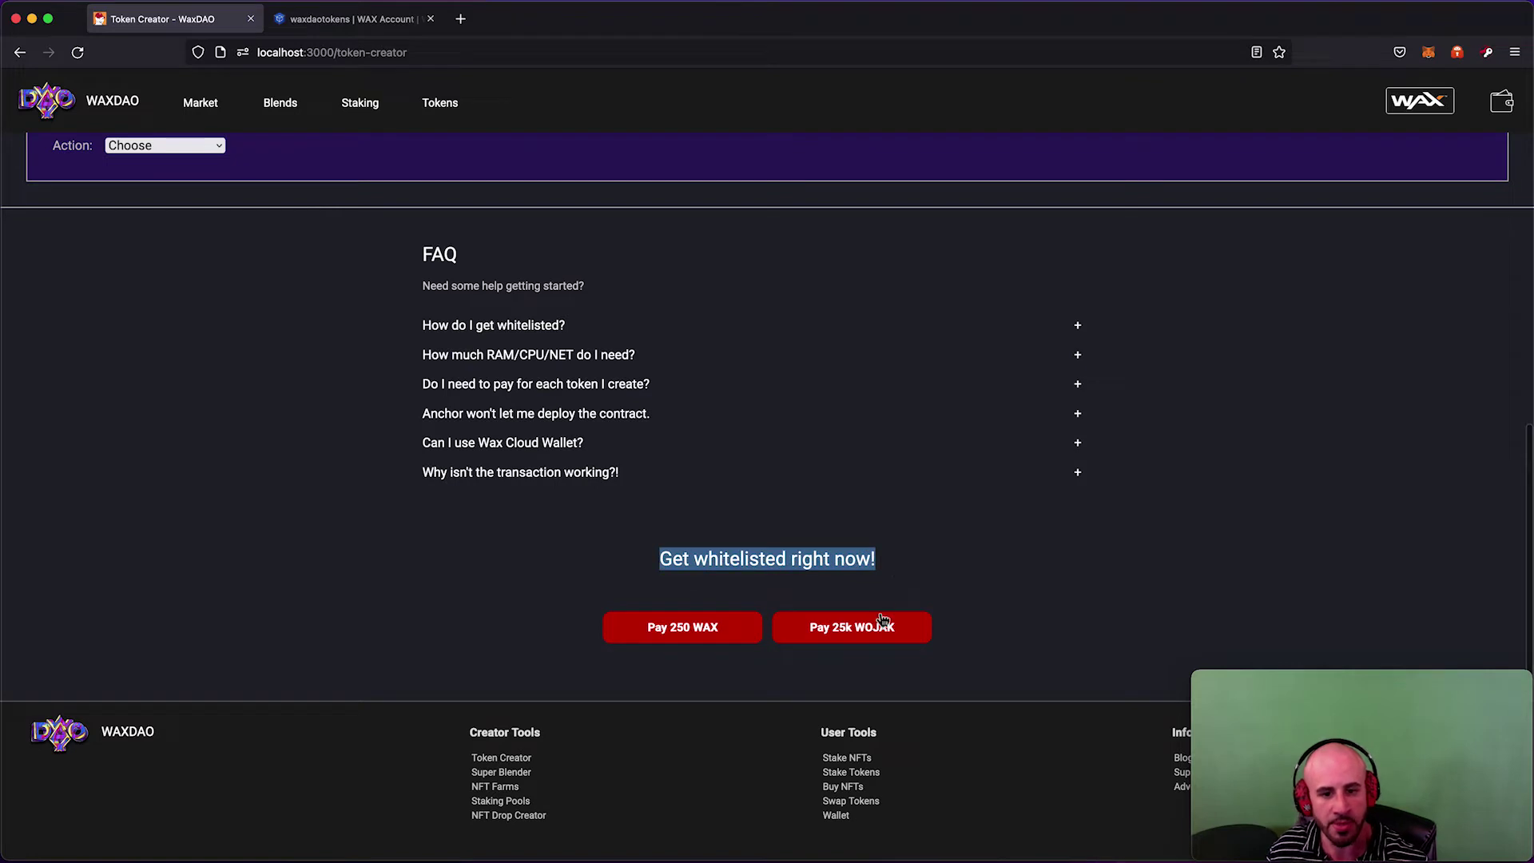
- Log in to WaxDAO with the Anchor wallet
{"action": "left_click", "coordinate": [680, 636]}
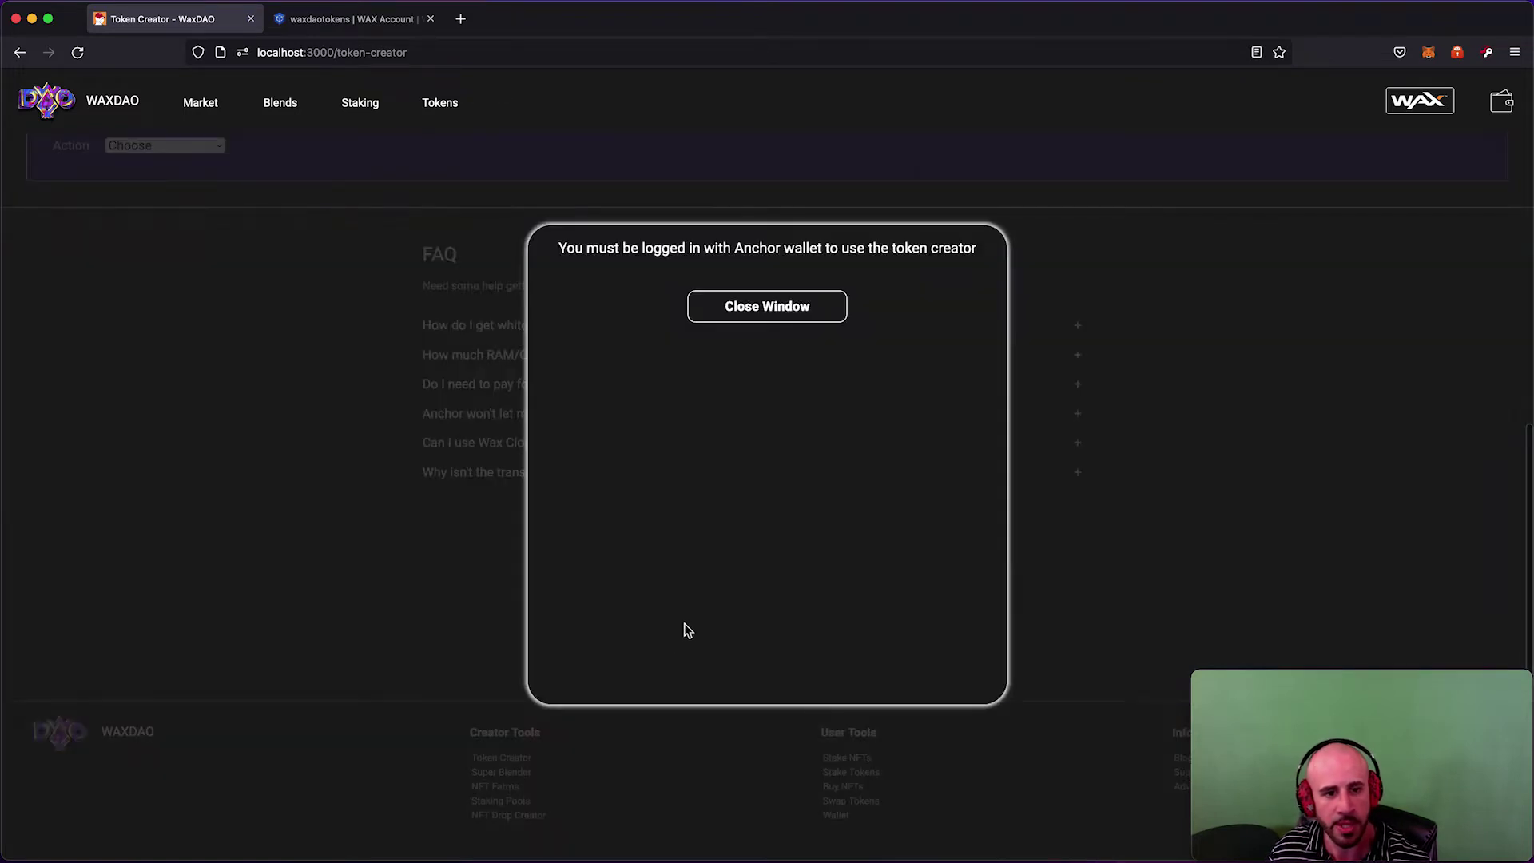
{"action": "left_click", "coordinate": [782, 311]}
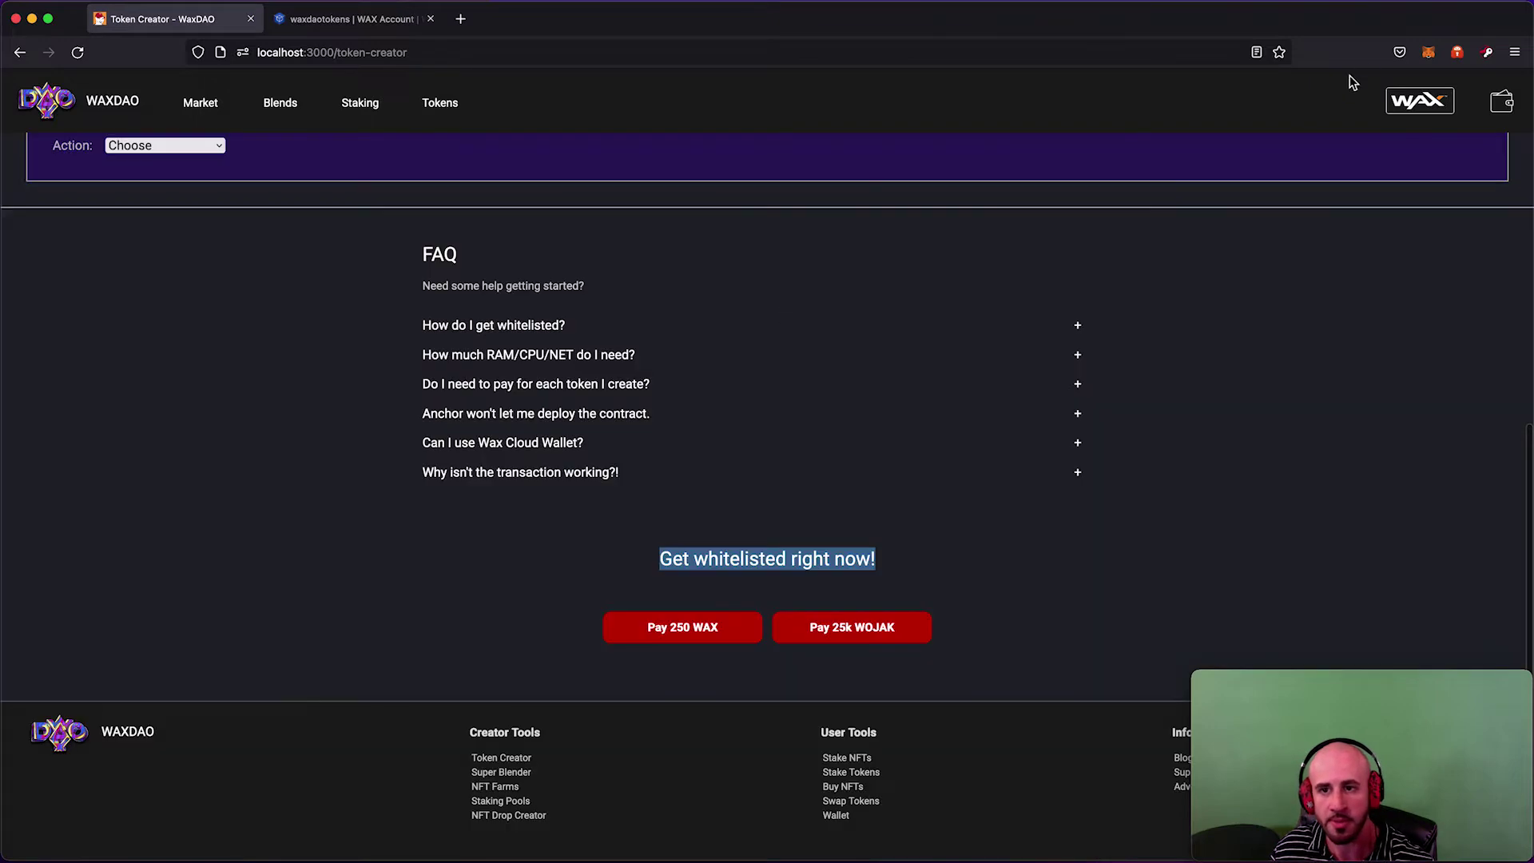
{"action": "left_click", "coordinate": [1500, 104]}
{"action": "left_click", "coordinate": [1154, 315]}
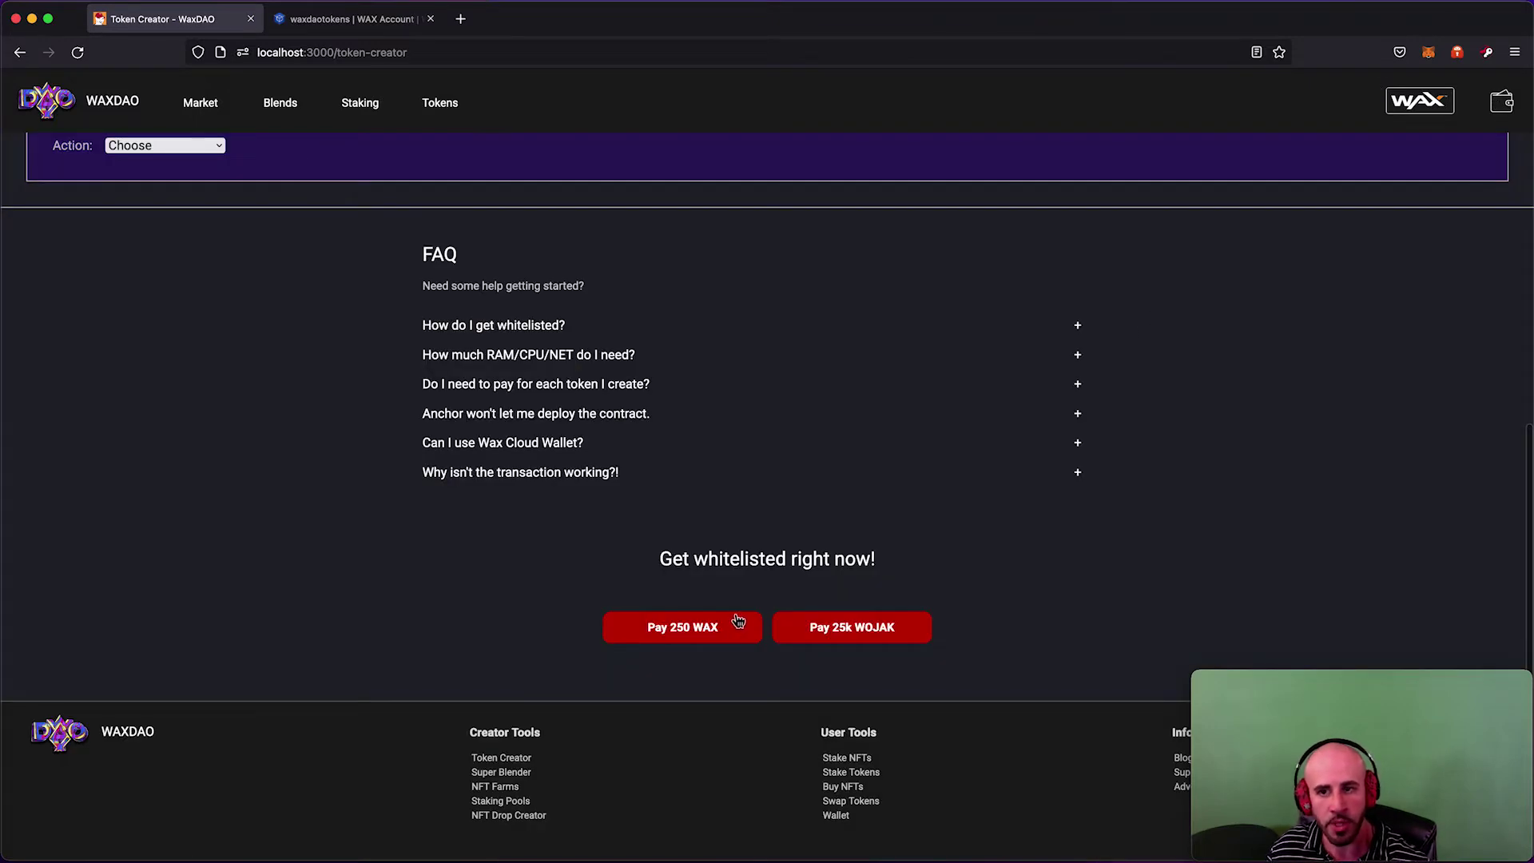
- Pay 250 WAX for whitelisting, sign the transfer in Anchor, and close the confirmation
{"action": "left_click", "coordinate": [683, 635]}
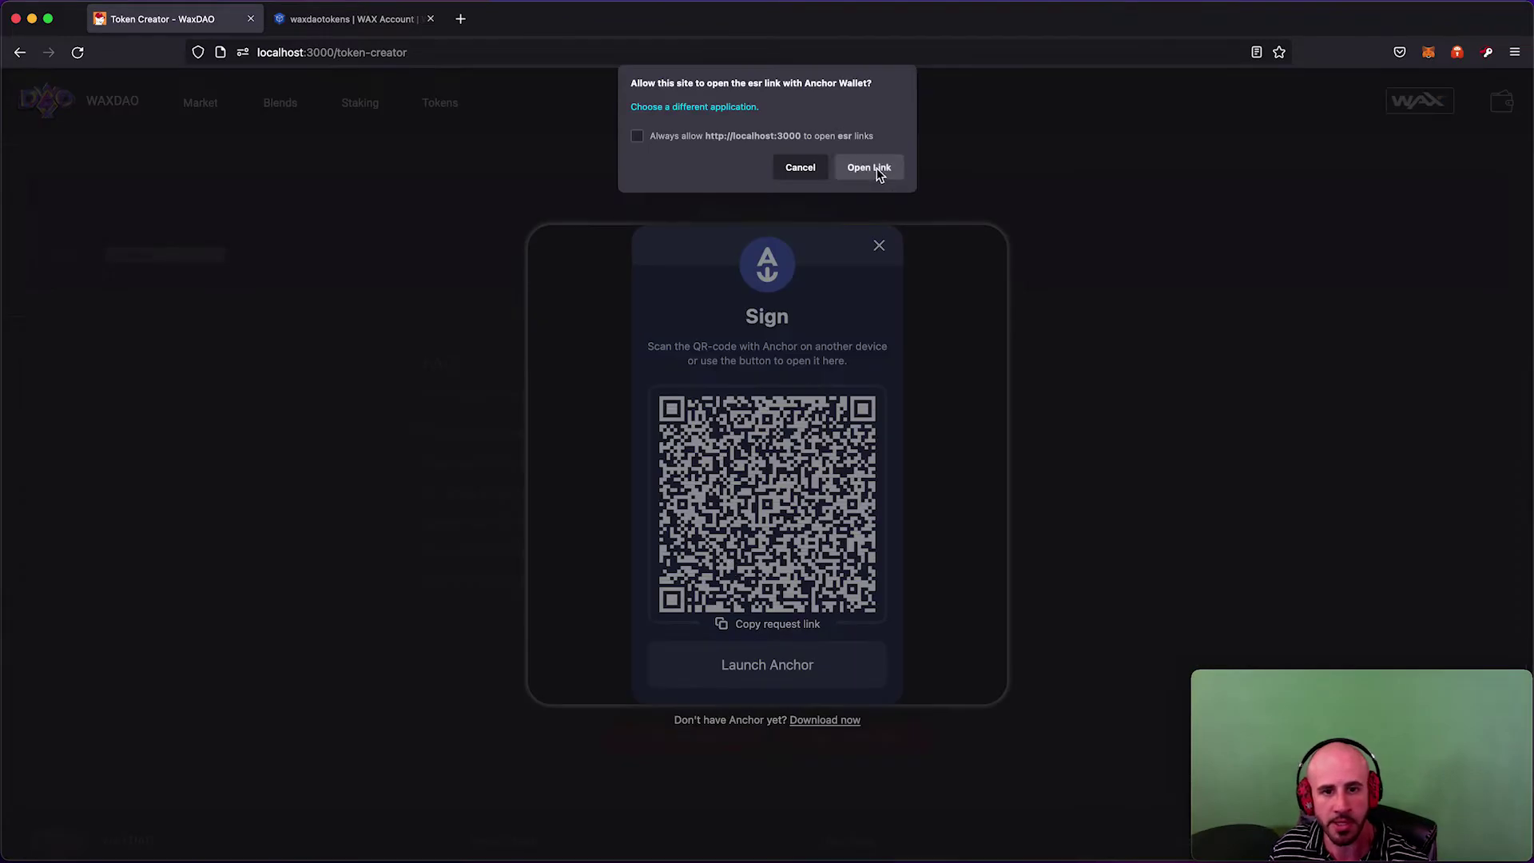
{"action": "left_click", "coordinate": [869, 168]}
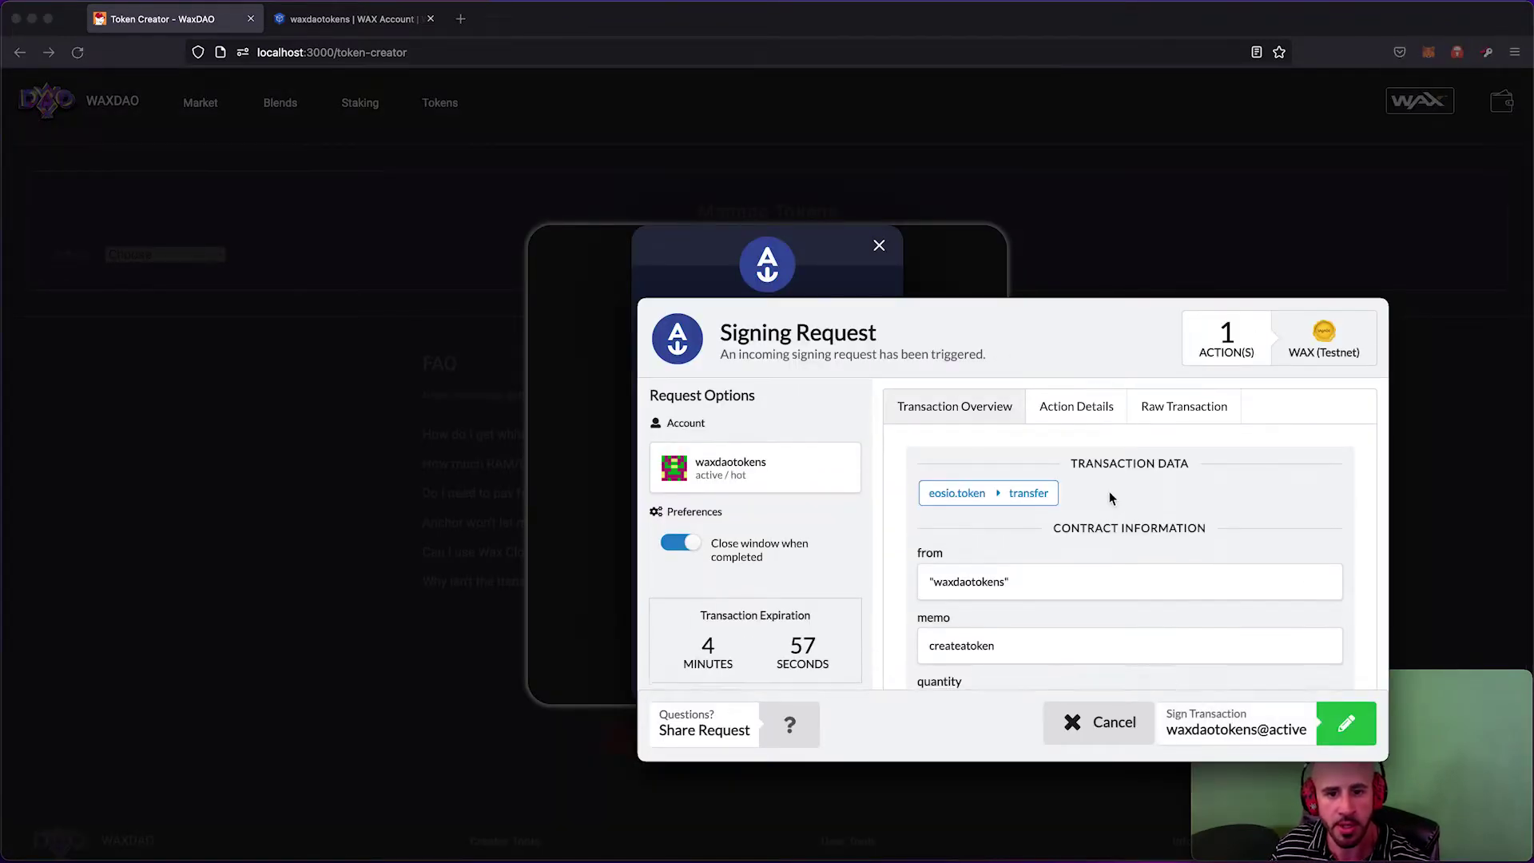
{"action": "scroll", "coordinate": [1109, 492], "scroll_direction": "down", "scroll_amount": 5}
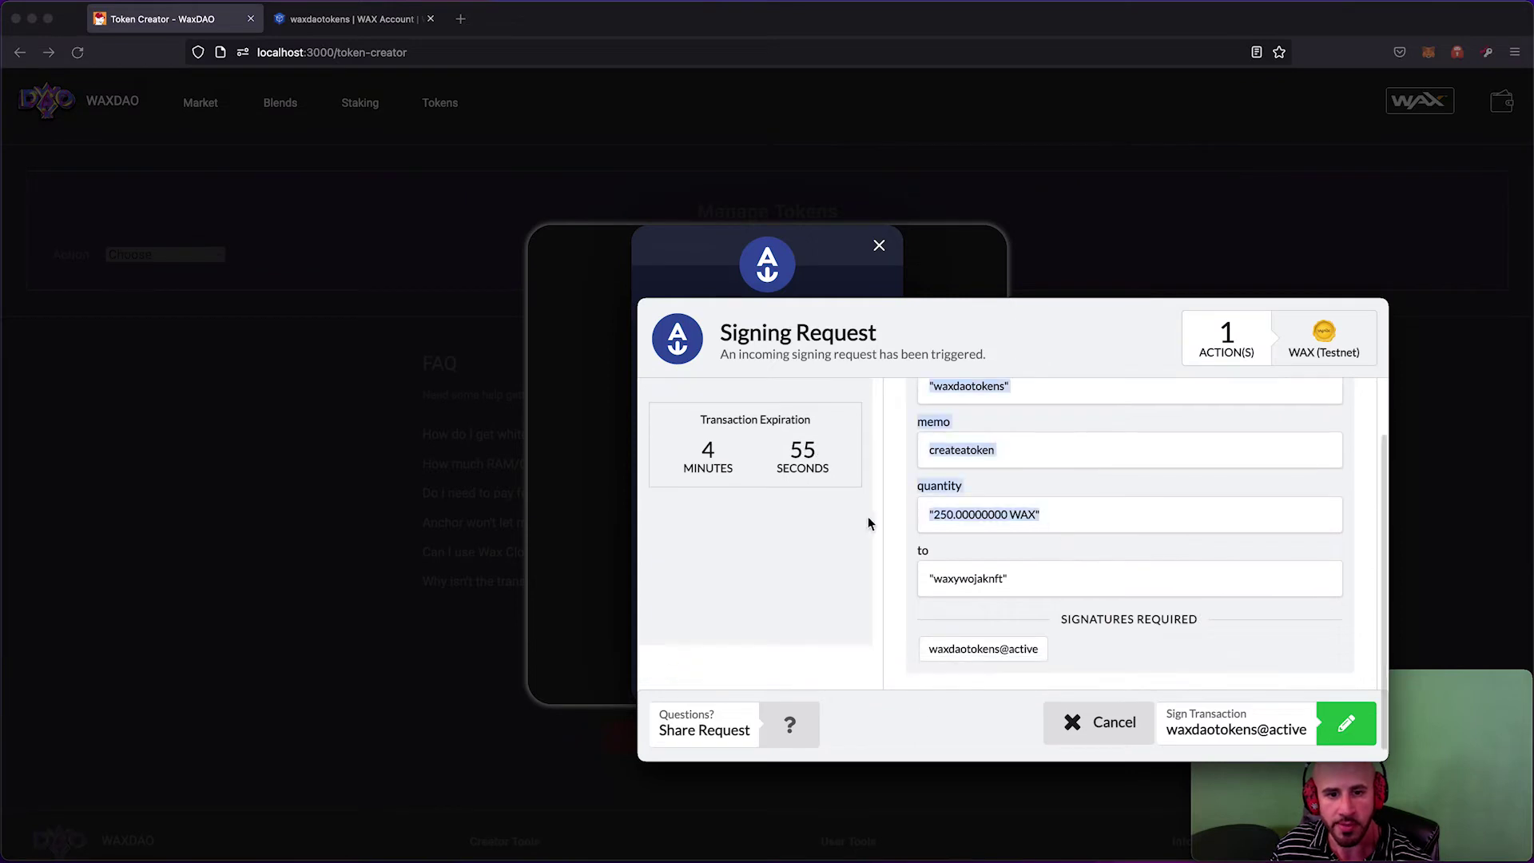
{"action": "left_click", "coordinate": [1033, 468]}
{"action": "scroll", "coordinate": [1033, 467], "scroll_direction": "down", "scroll_amount": 1}
{"action": "left_click", "coordinate": [1318, 727]}
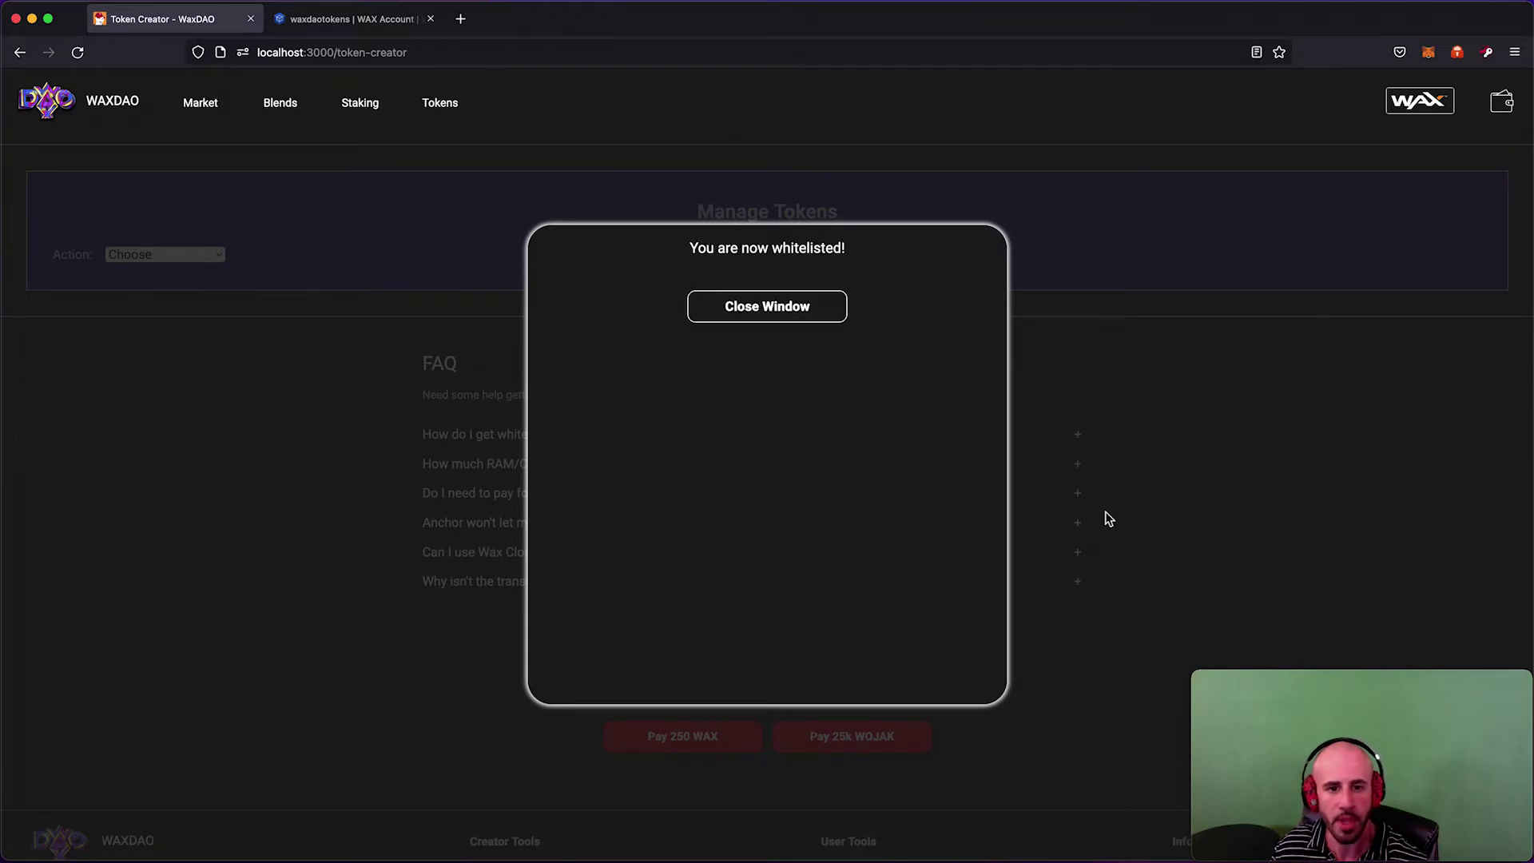
{"action": "left_click", "coordinate": [797, 319]}
- Attempt DEPLOY CONTRACT, dismiss the not-whitelisted notice, and reload the token creator page
{"action": "scroll", "coordinate": [774, 344], "scroll_direction": "up", "scroll_amount": 10}
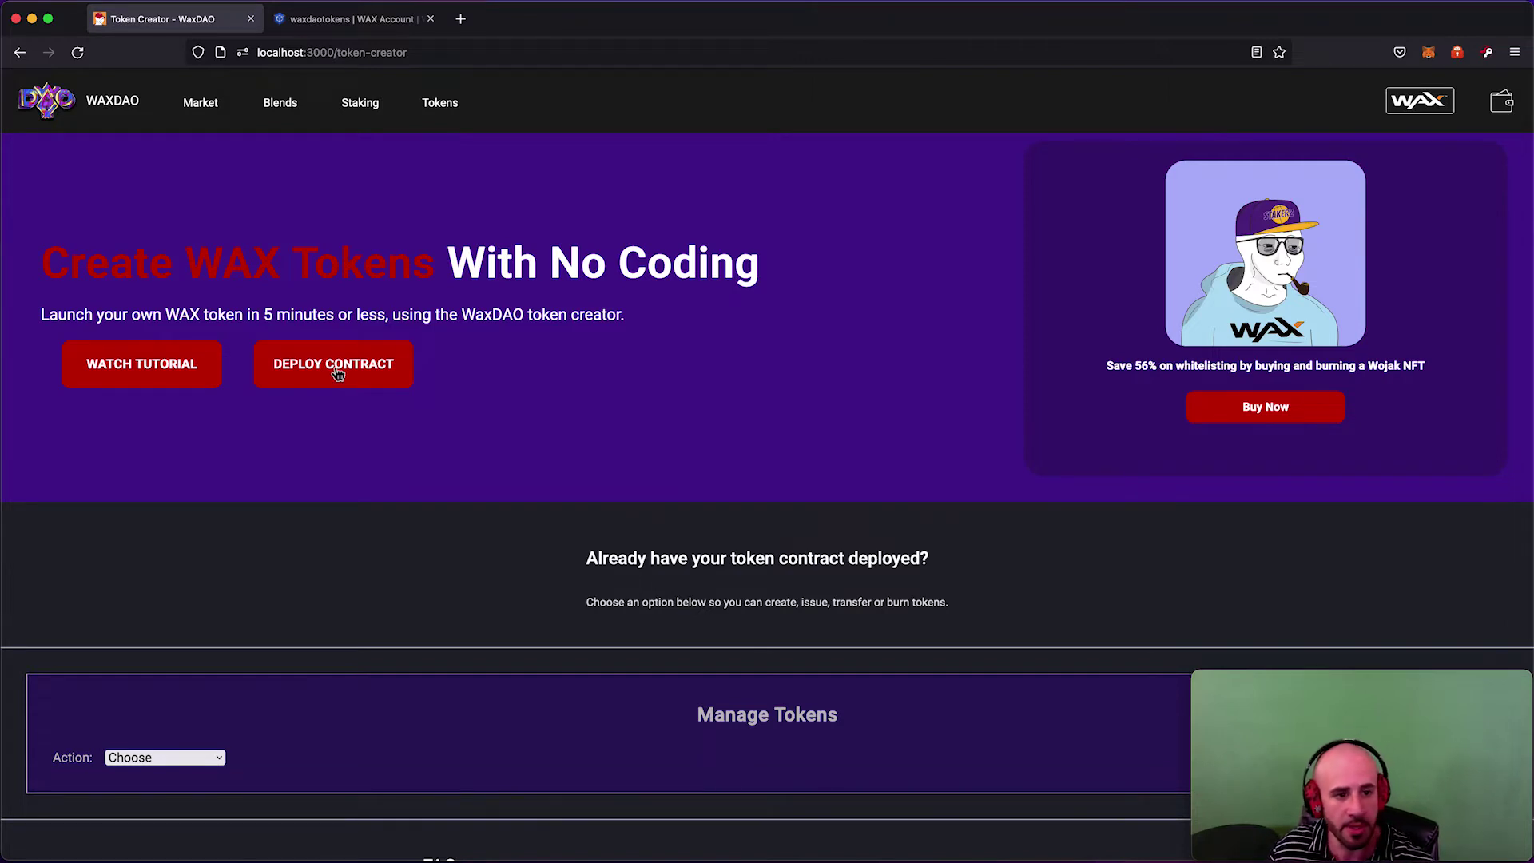
{"action": "left_click", "coordinate": [344, 380]}
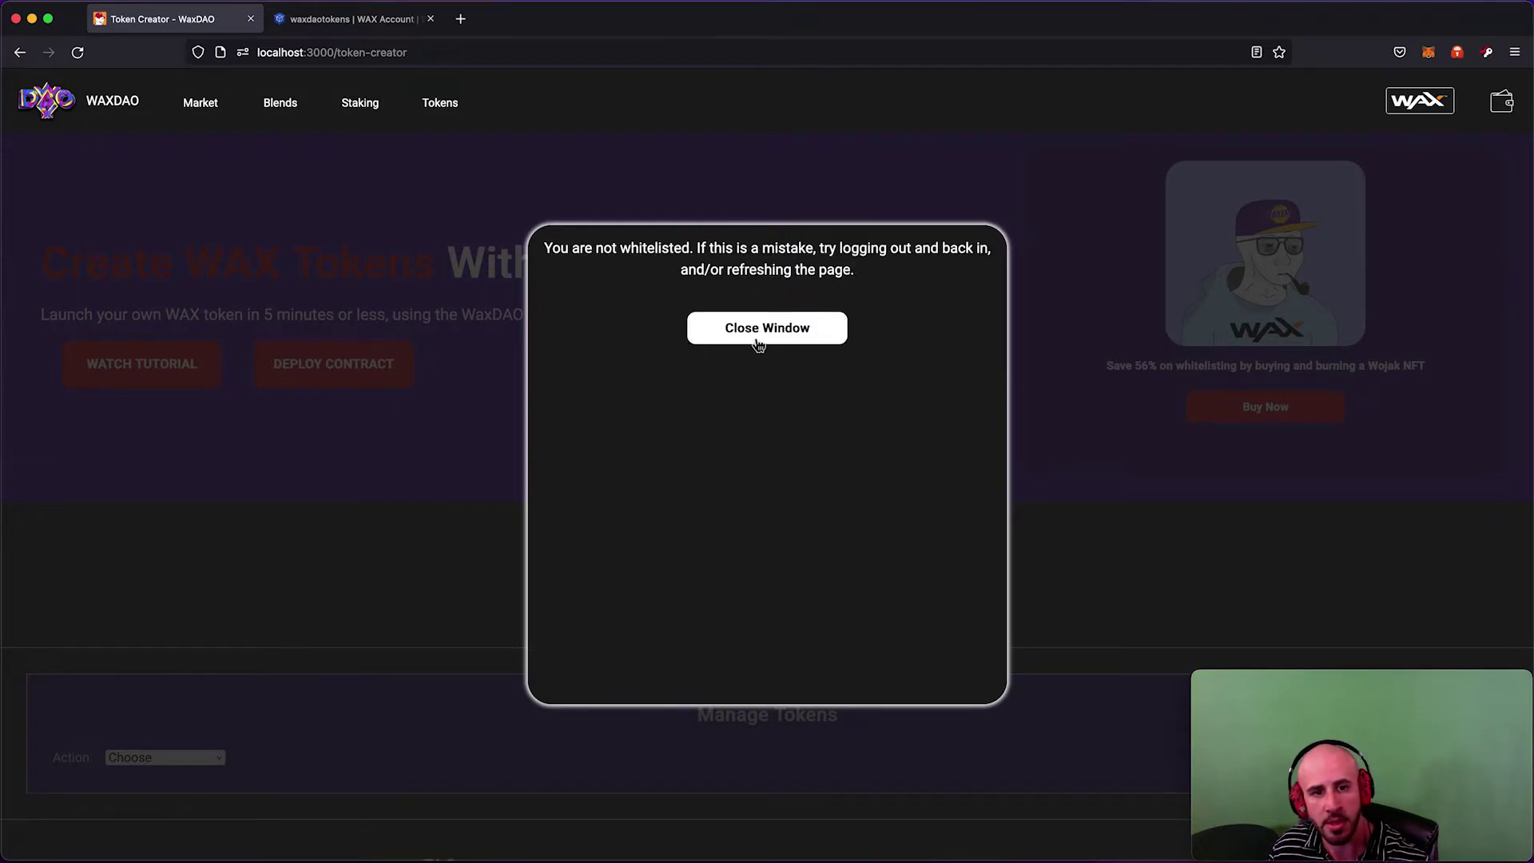
{"action": "left_click", "coordinate": [758, 342]}
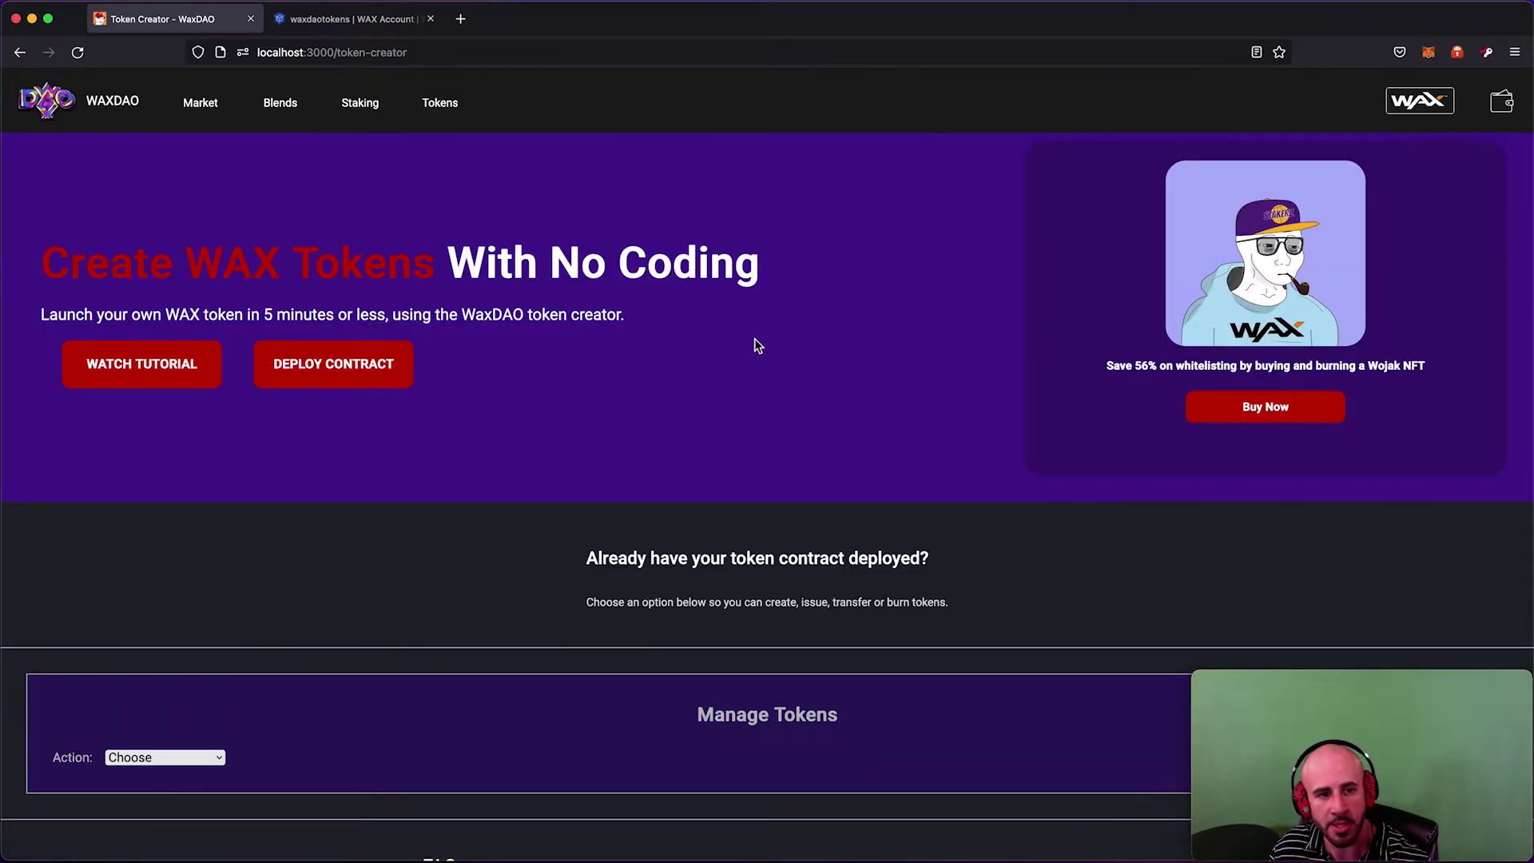
{"action": "key", "text": "super+r"}
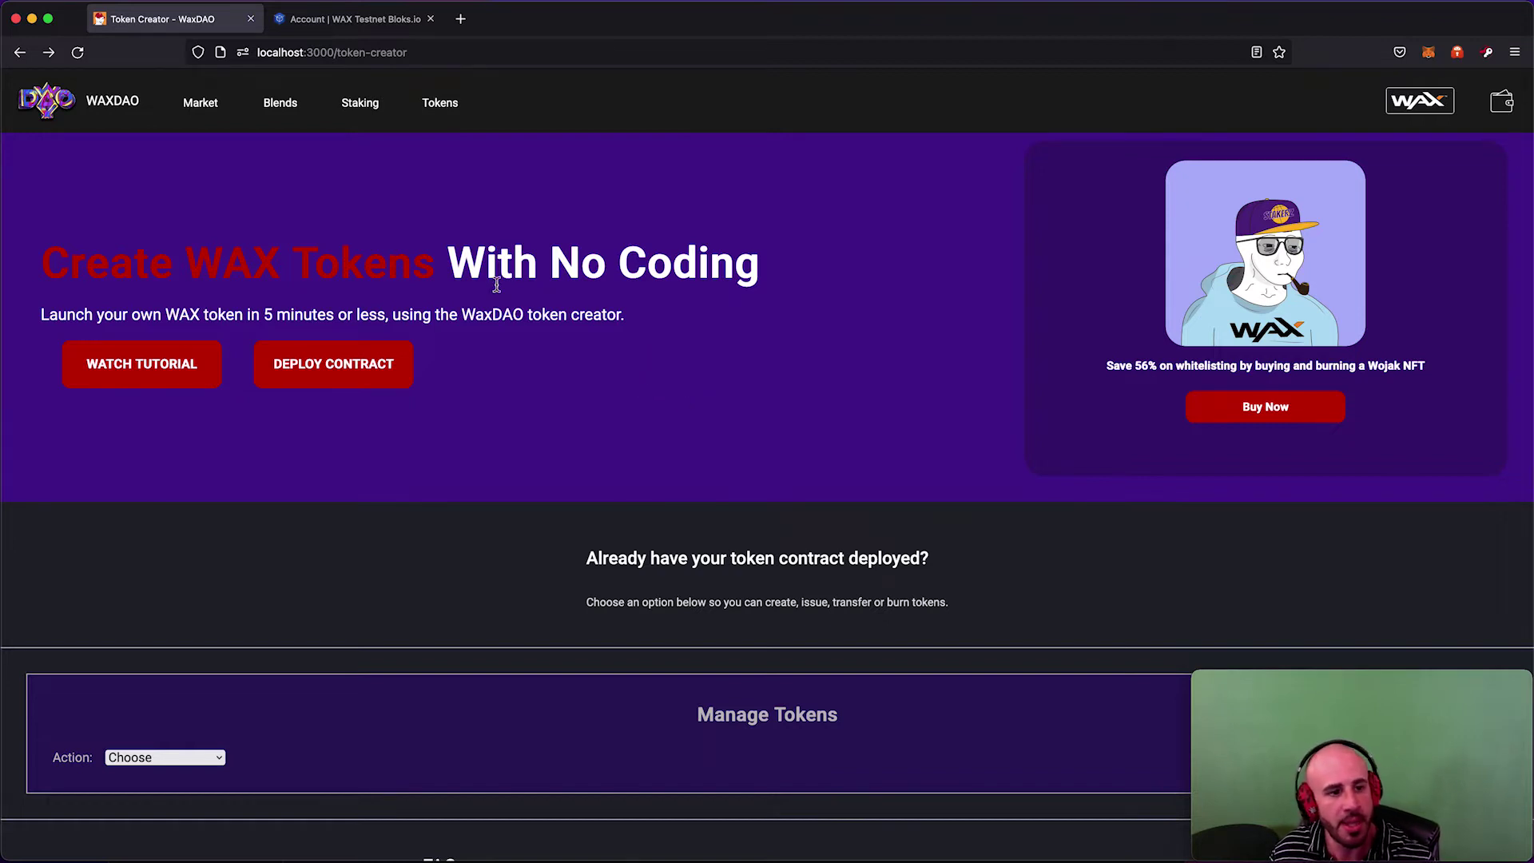
- Retry DEPLOY CONTRACT and note the requirement of about 2ms staked CPU
{"action": "left_click", "coordinate": [333, 369]}
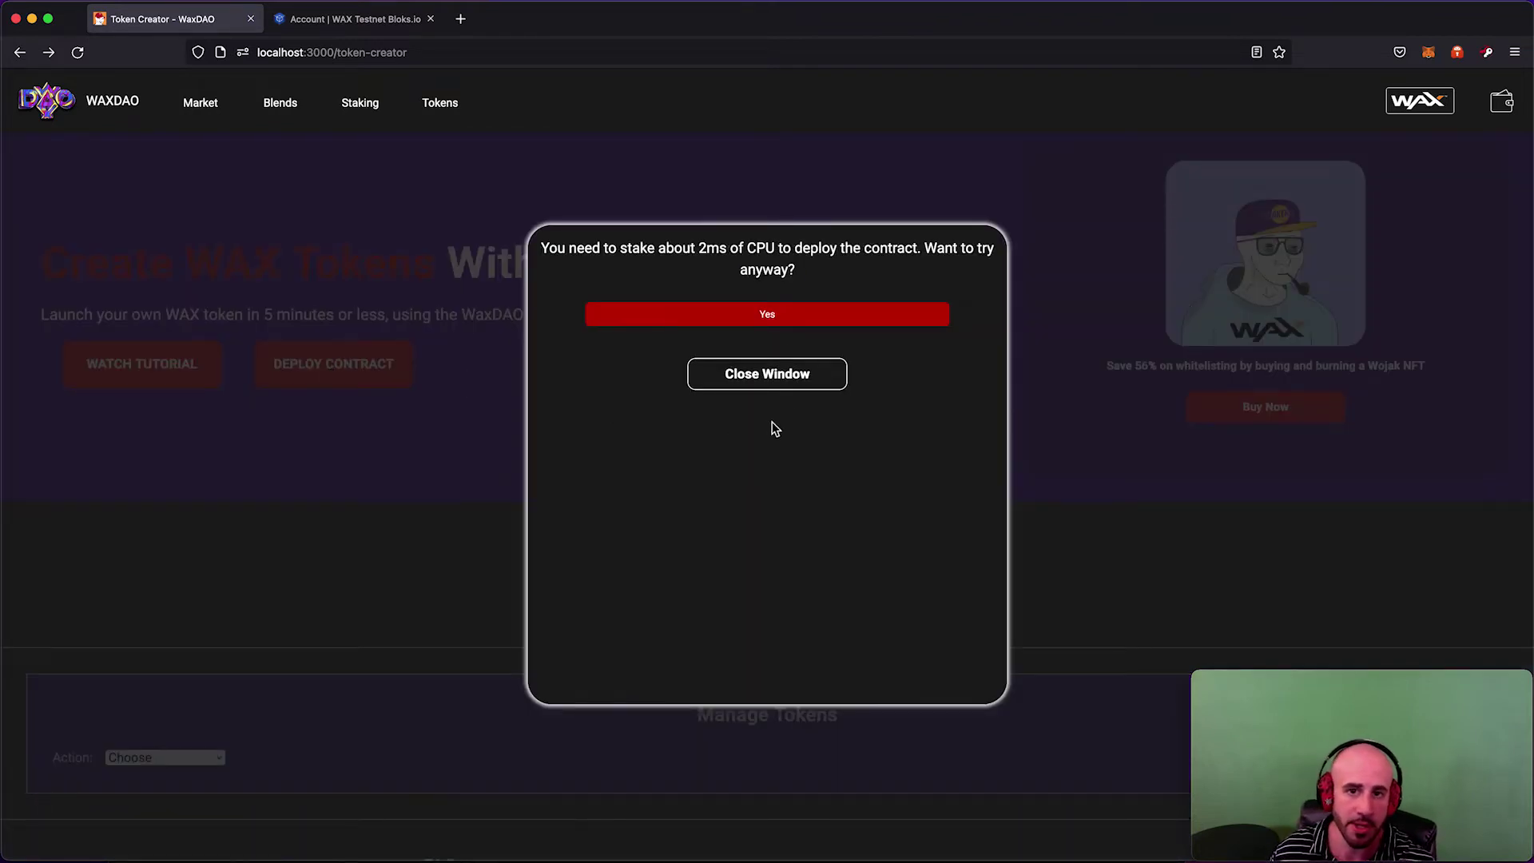
{"action": "left_click_drag", "start_coordinate": [592, 248], "coordinate": [795, 249]}
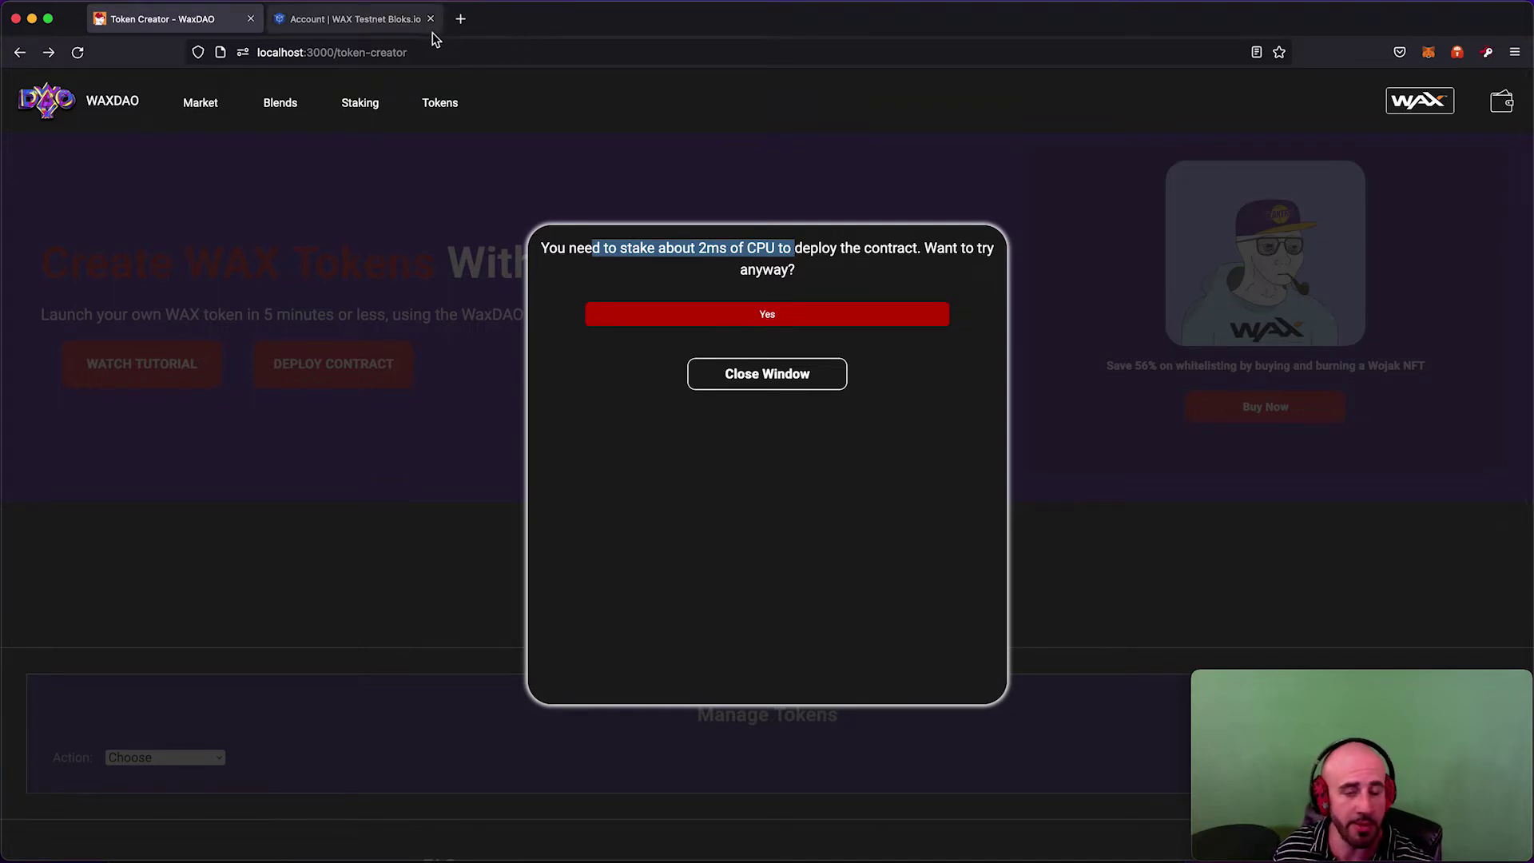
- Dismiss the CPU warning and log in to the Bloks.io wallet via Anchor
{"action": "left_click", "coordinate": [759, 385]}
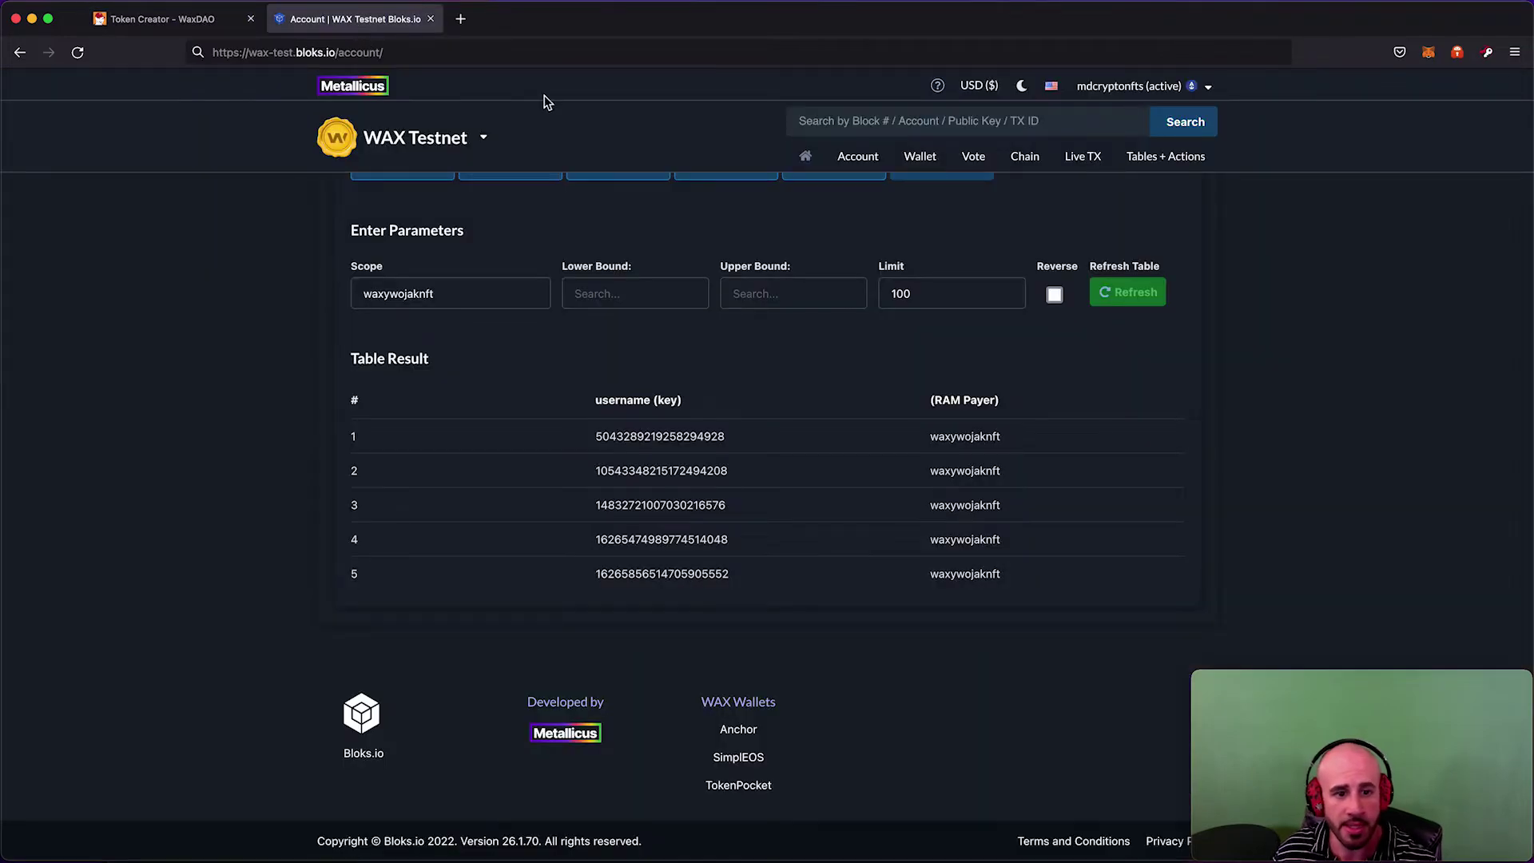
{"action": "scroll", "coordinate": [544, 94], "scroll_direction": "up", "scroll_amount": 5}
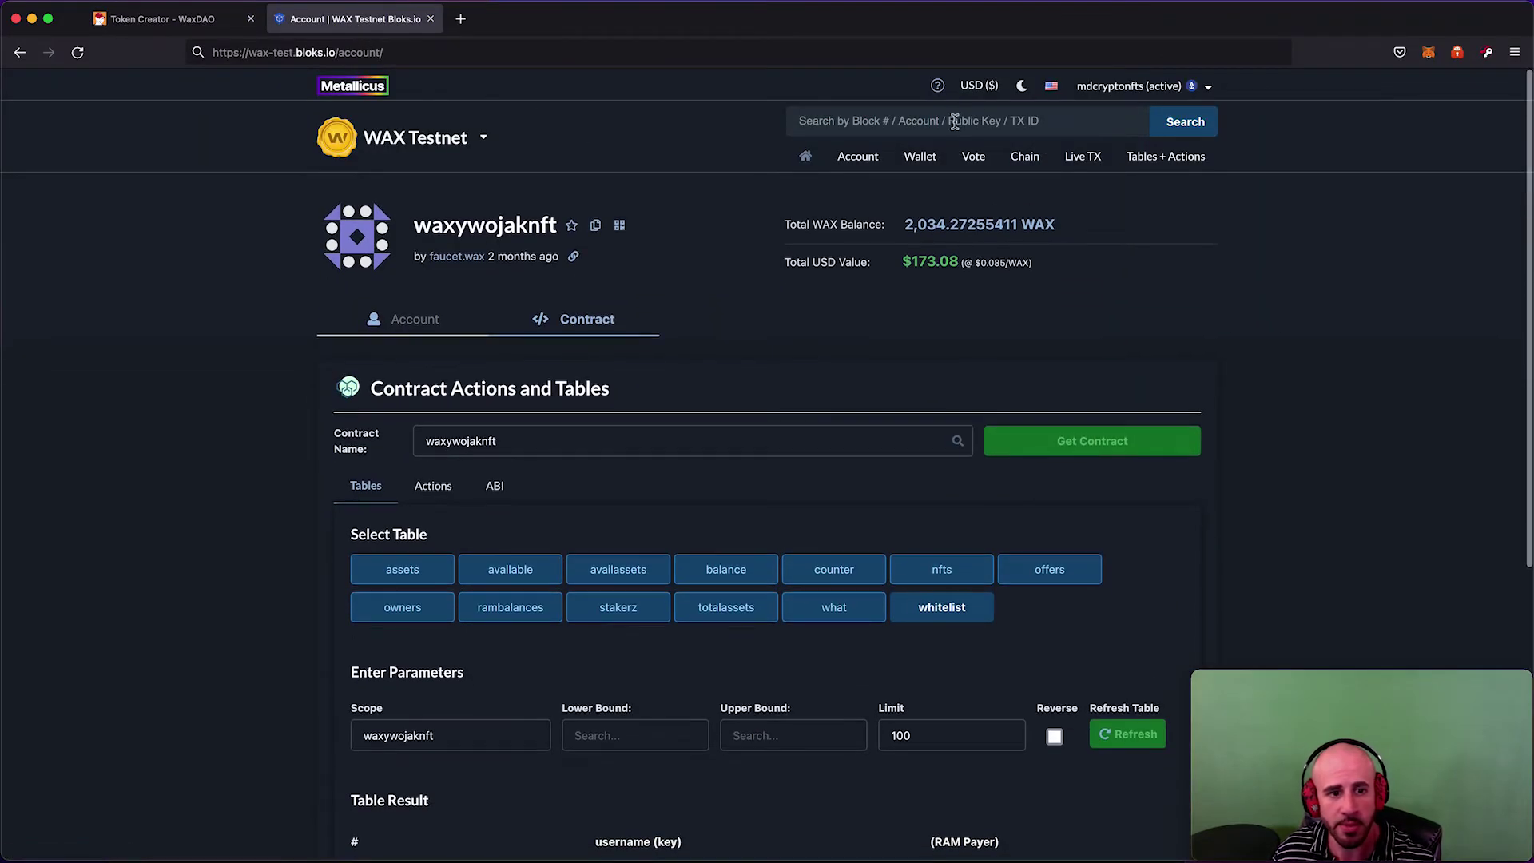
{"action": "left_click", "coordinate": [920, 157]}
{"action": "left_click", "coordinate": [1172, 89]}
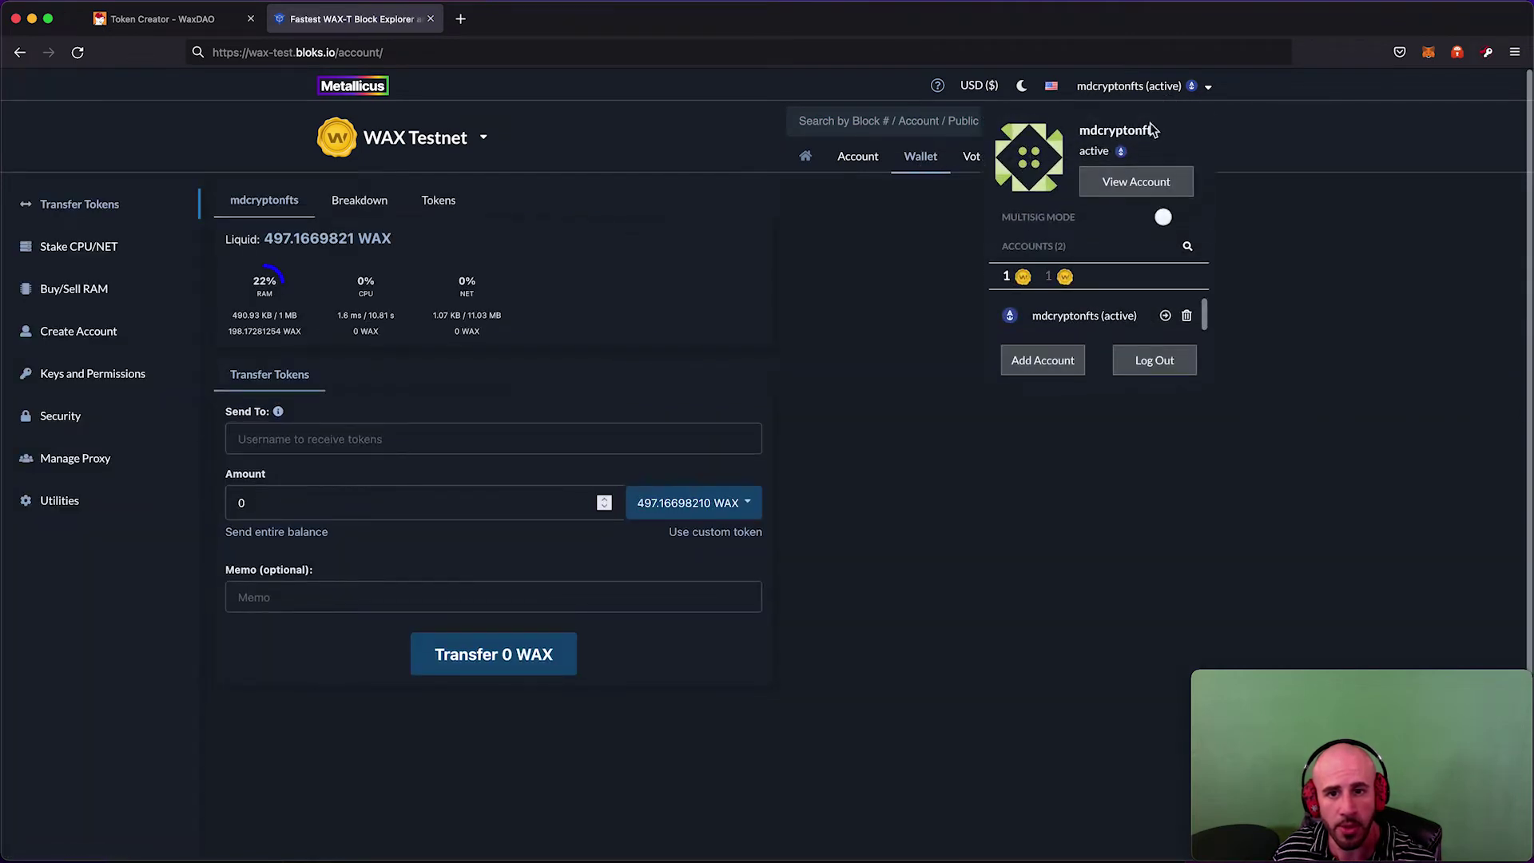
{"action": "left_click", "coordinate": [1043, 357]}
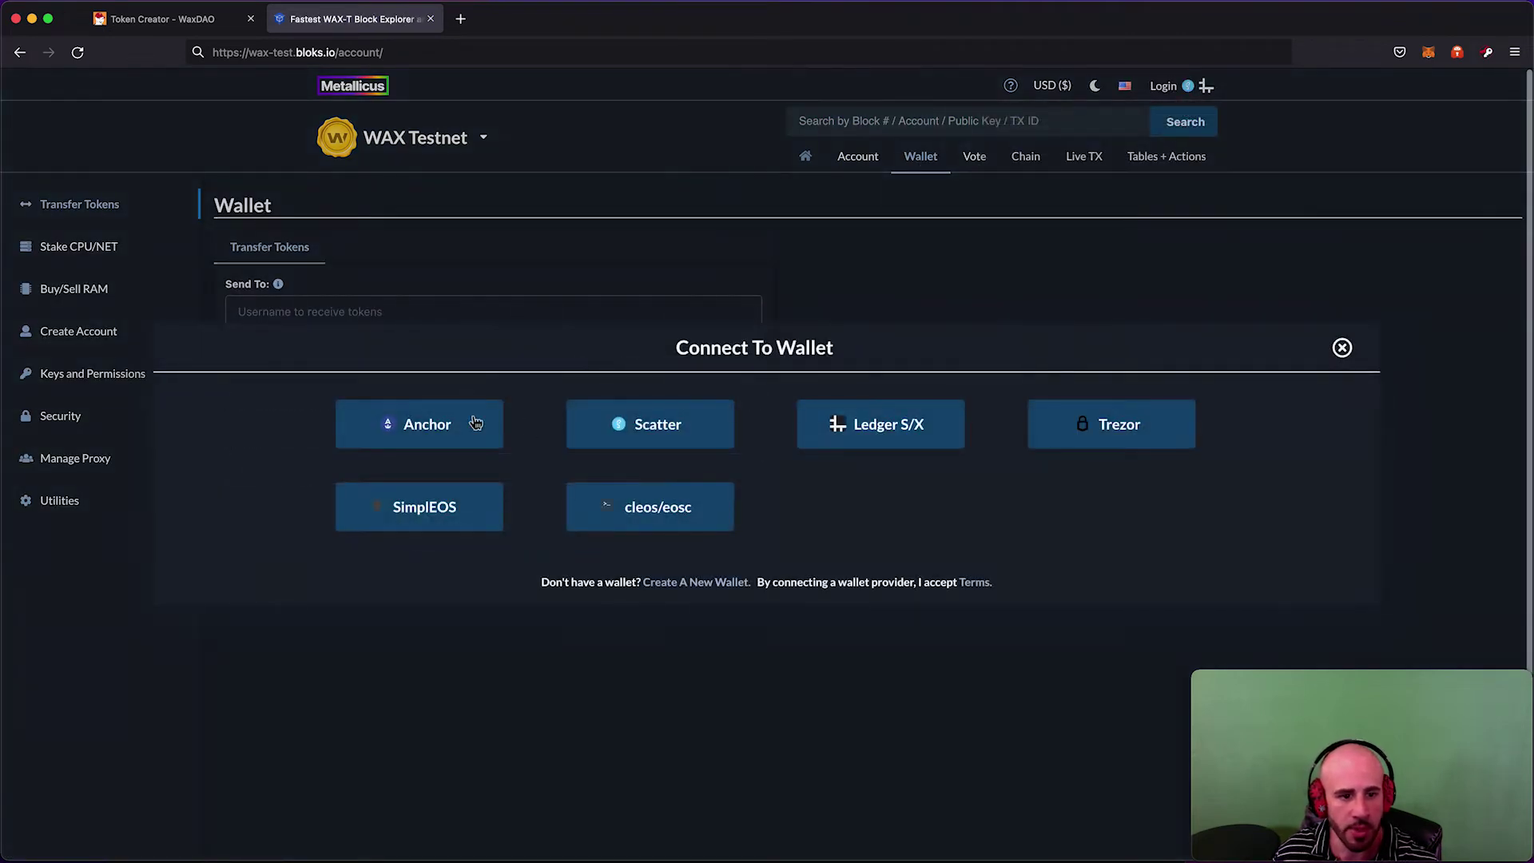
{"action": "left_click", "coordinate": [421, 426]}
- Stake 50 WAX to CPU, leaving 200 WAX liquid
{"action": "left_click", "coordinate": [48, 247]}
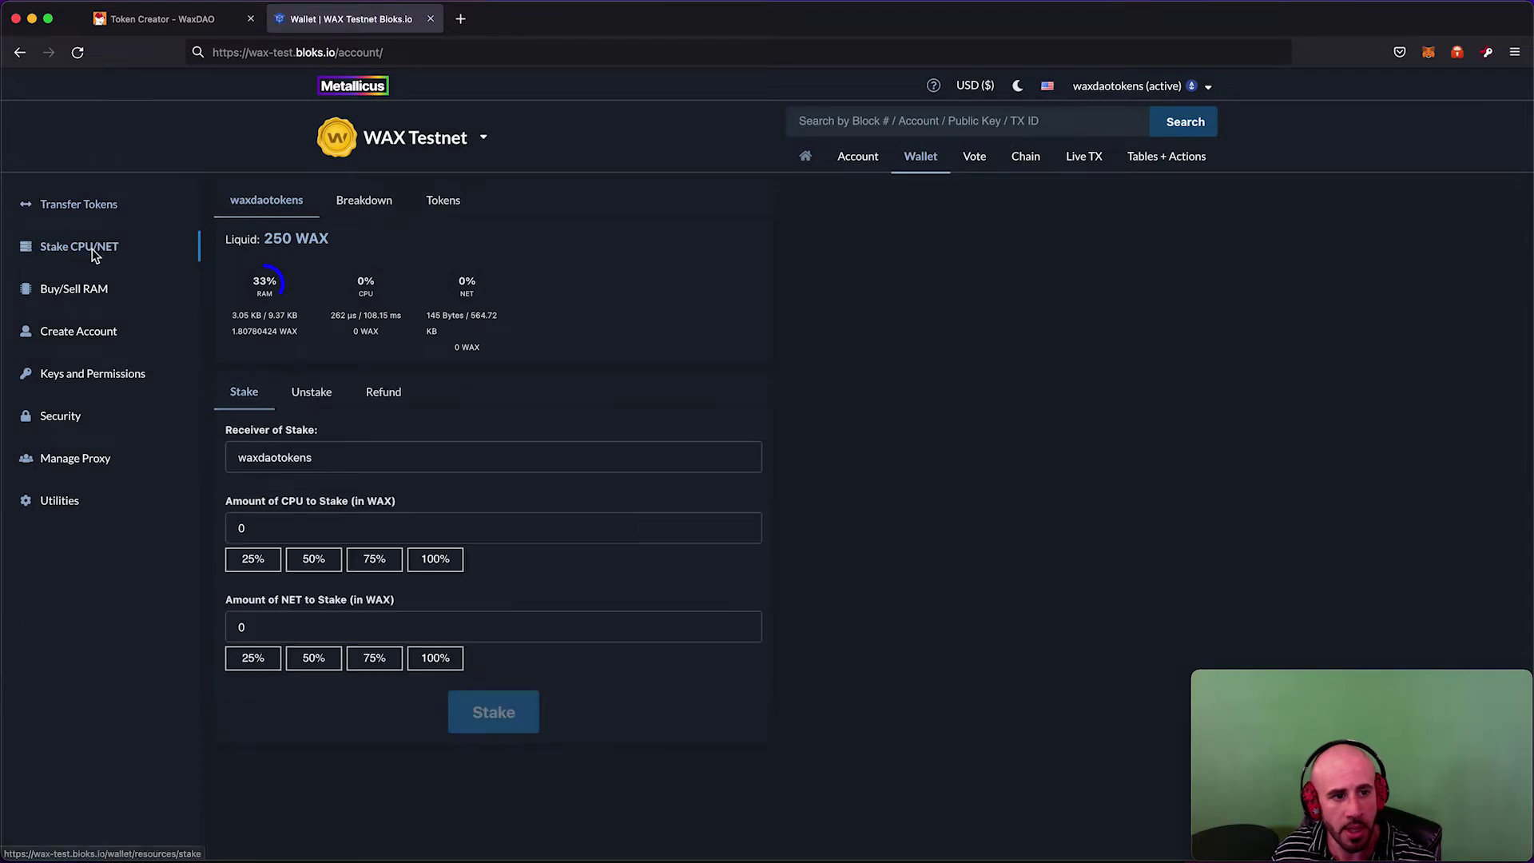
{"action": "left_click", "coordinate": [315, 534]}
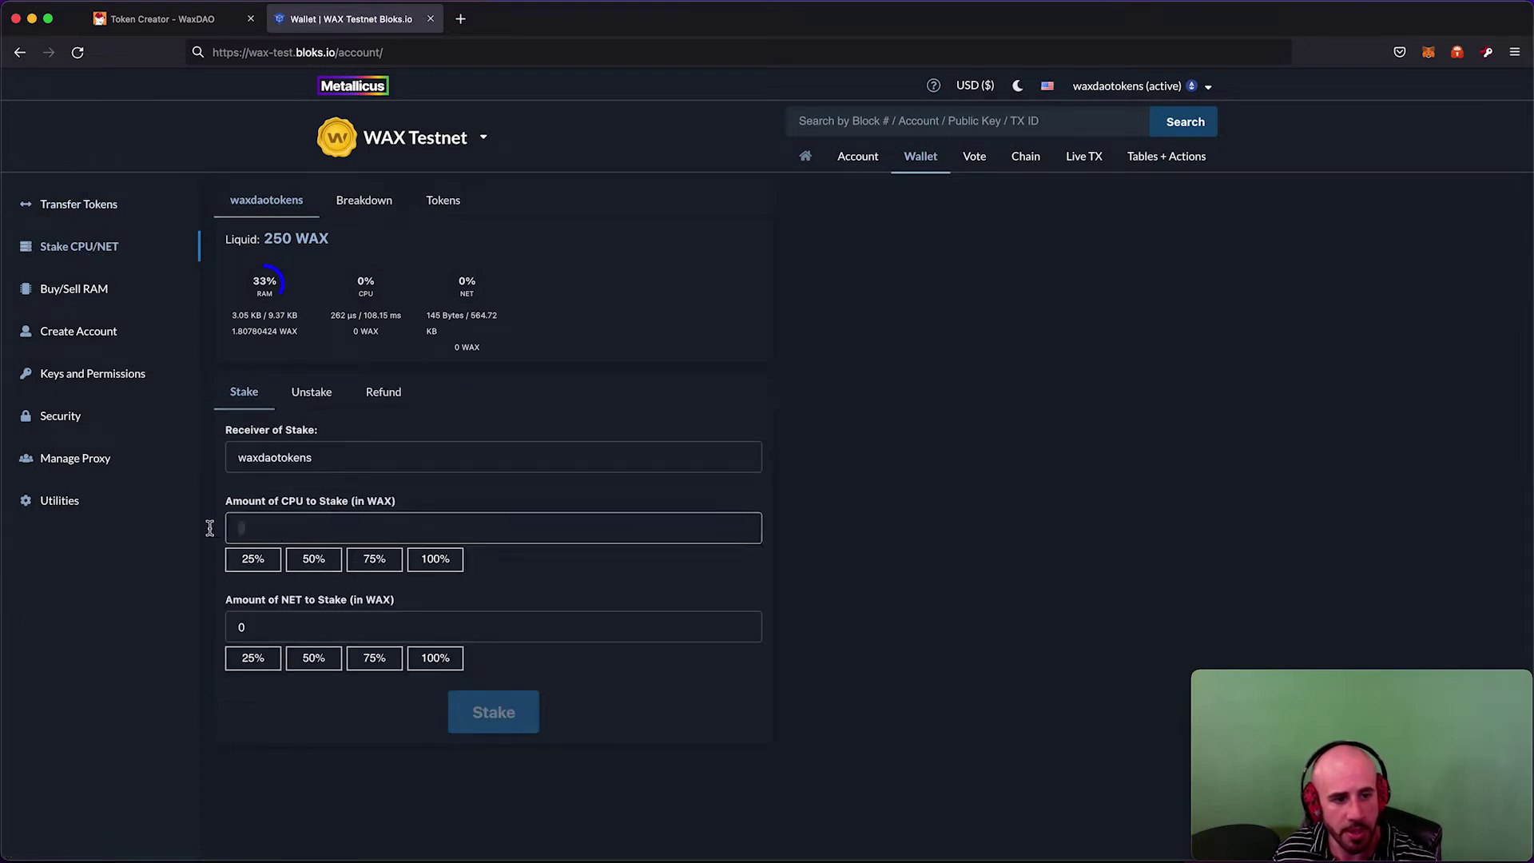
{"action": "type", "text": "10"}
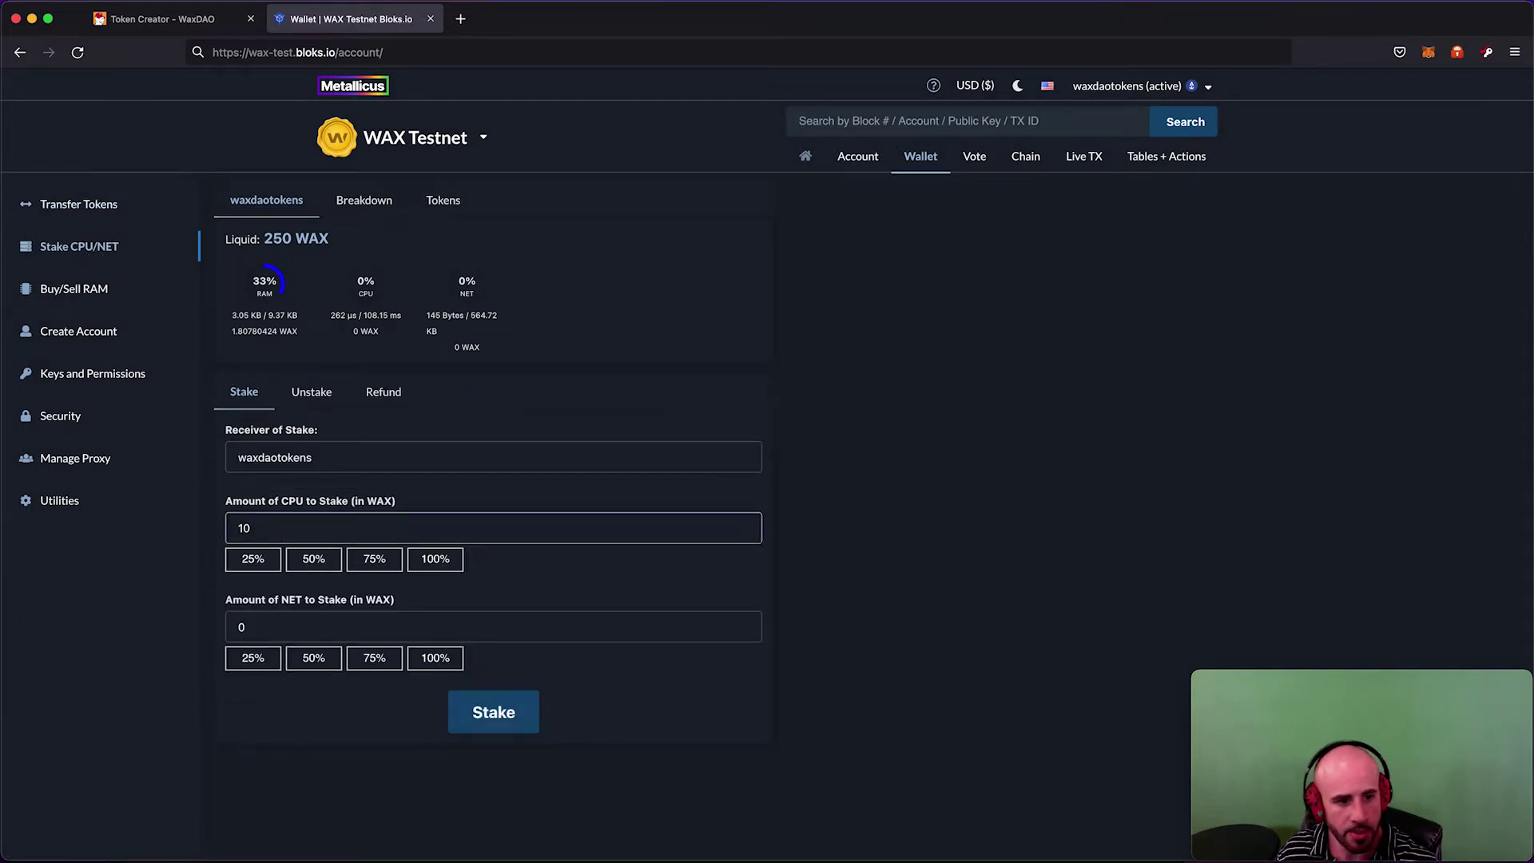
{"action": "key", "text": "BackSpace"}
{"action": "type", "text": "50"}
{"action": "left_click", "coordinate": [367, 627]}
{"action": "left_click", "coordinate": [492, 715]}
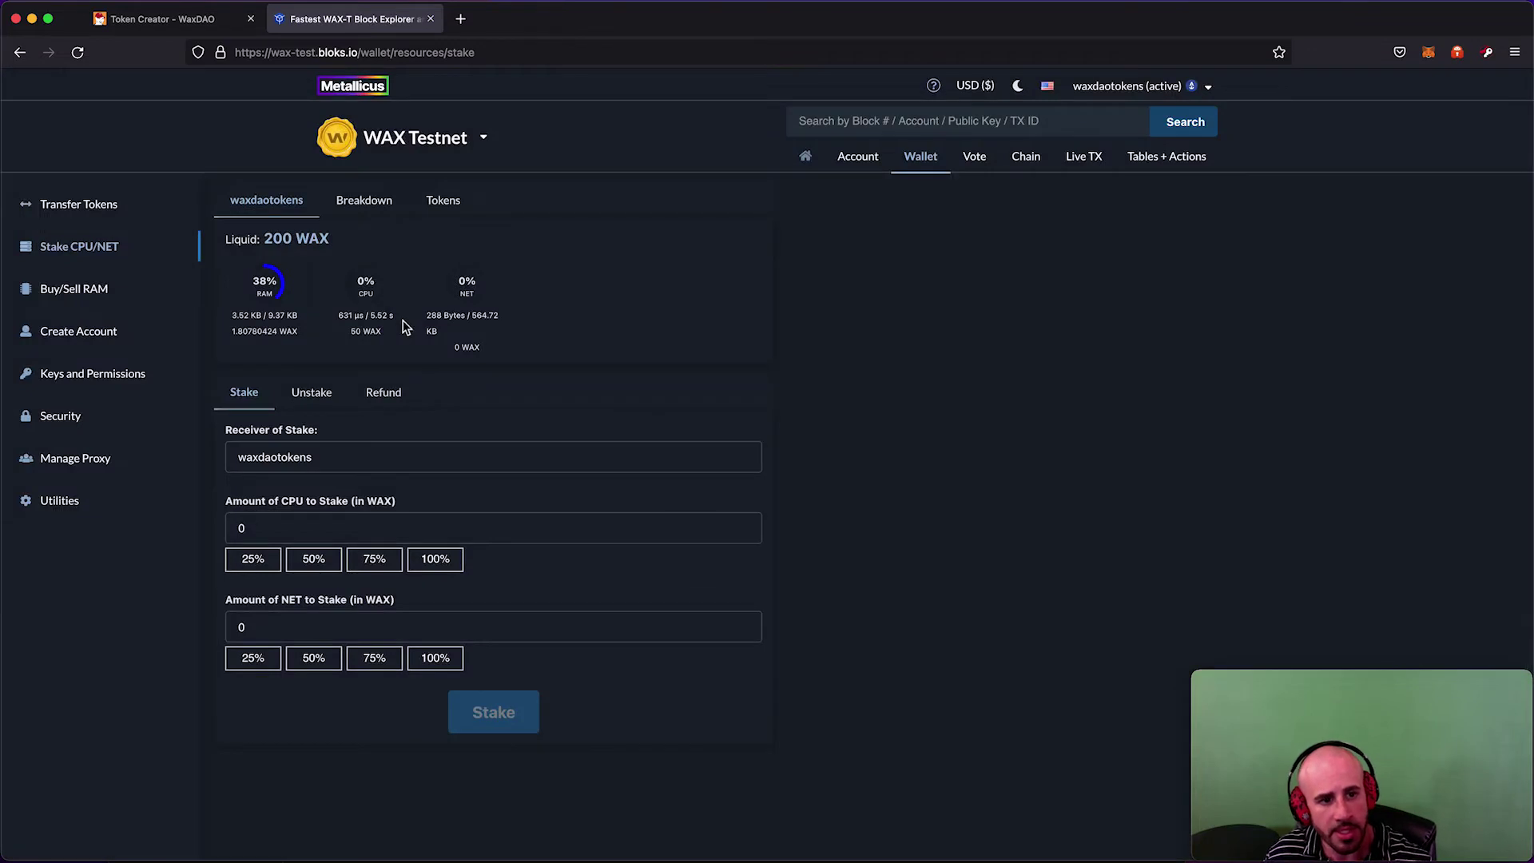
{"action": "left_click_drag", "start_coordinate": [405, 327], "coordinate": [370, 328]}
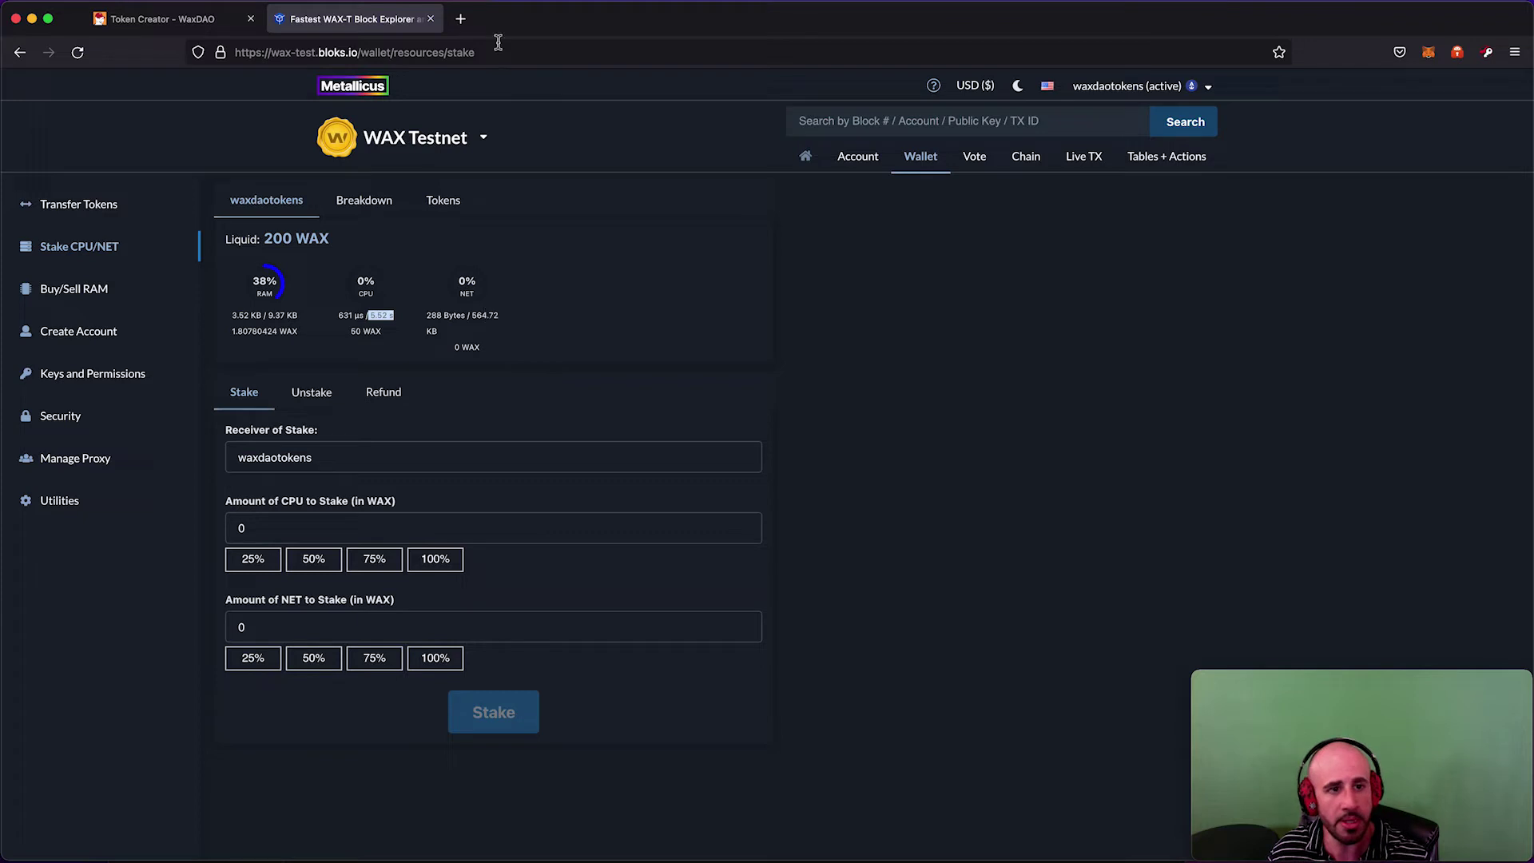
- Retry DEPLOY CONTRACT, note the 500k-byte RAM requirement, and return to the Bloks.io tab
{"action": "left_click", "coordinate": [155, 19]}
{"action": "left_click", "coordinate": [357, 378]}
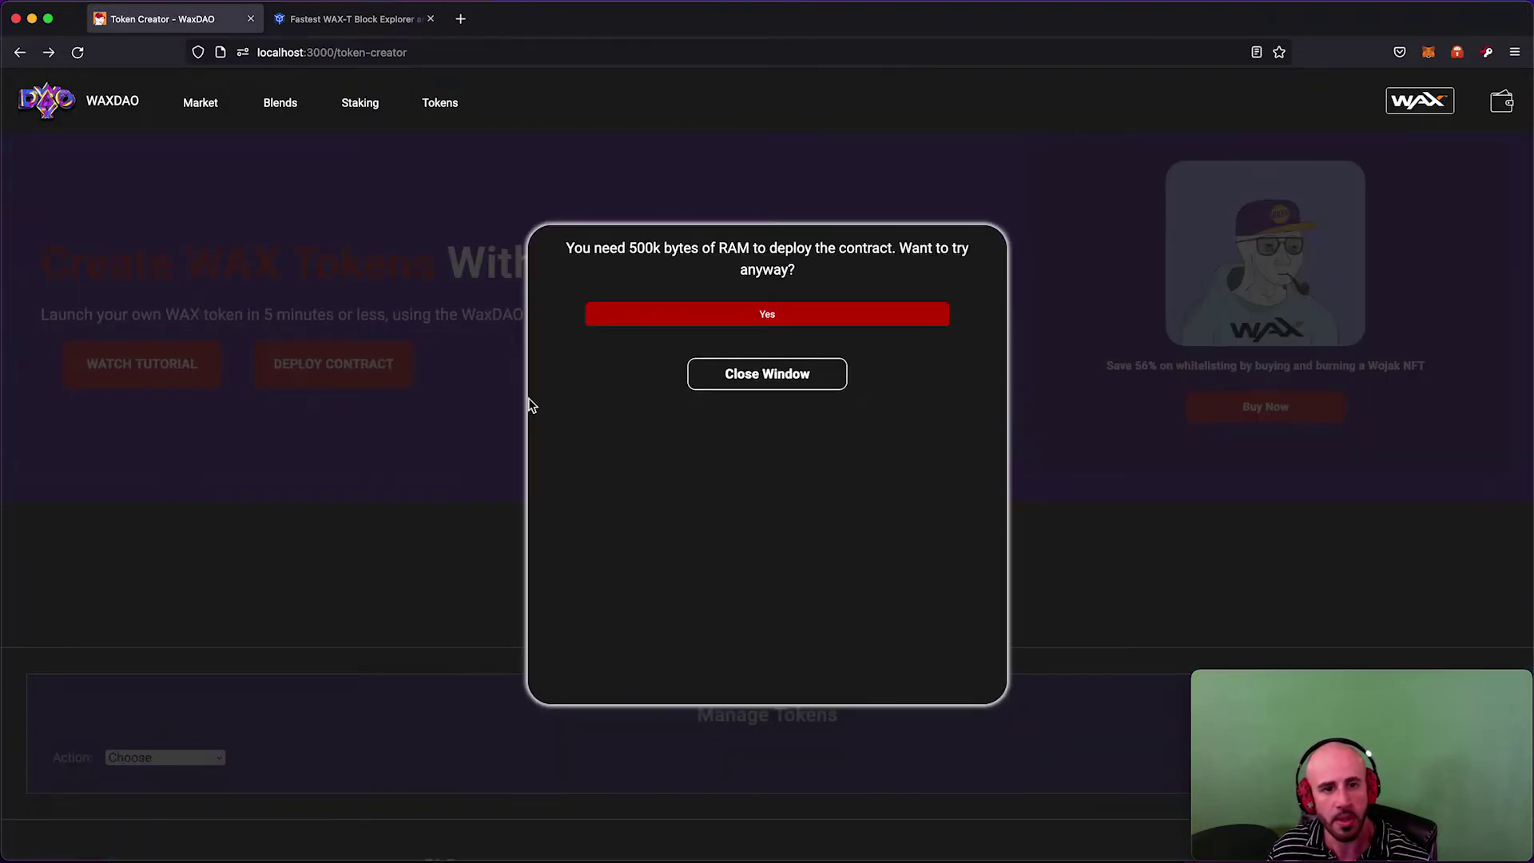
{"action": "left_click_drag", "start_coordinate": [629, 249], "coordinate": [765, 249]}
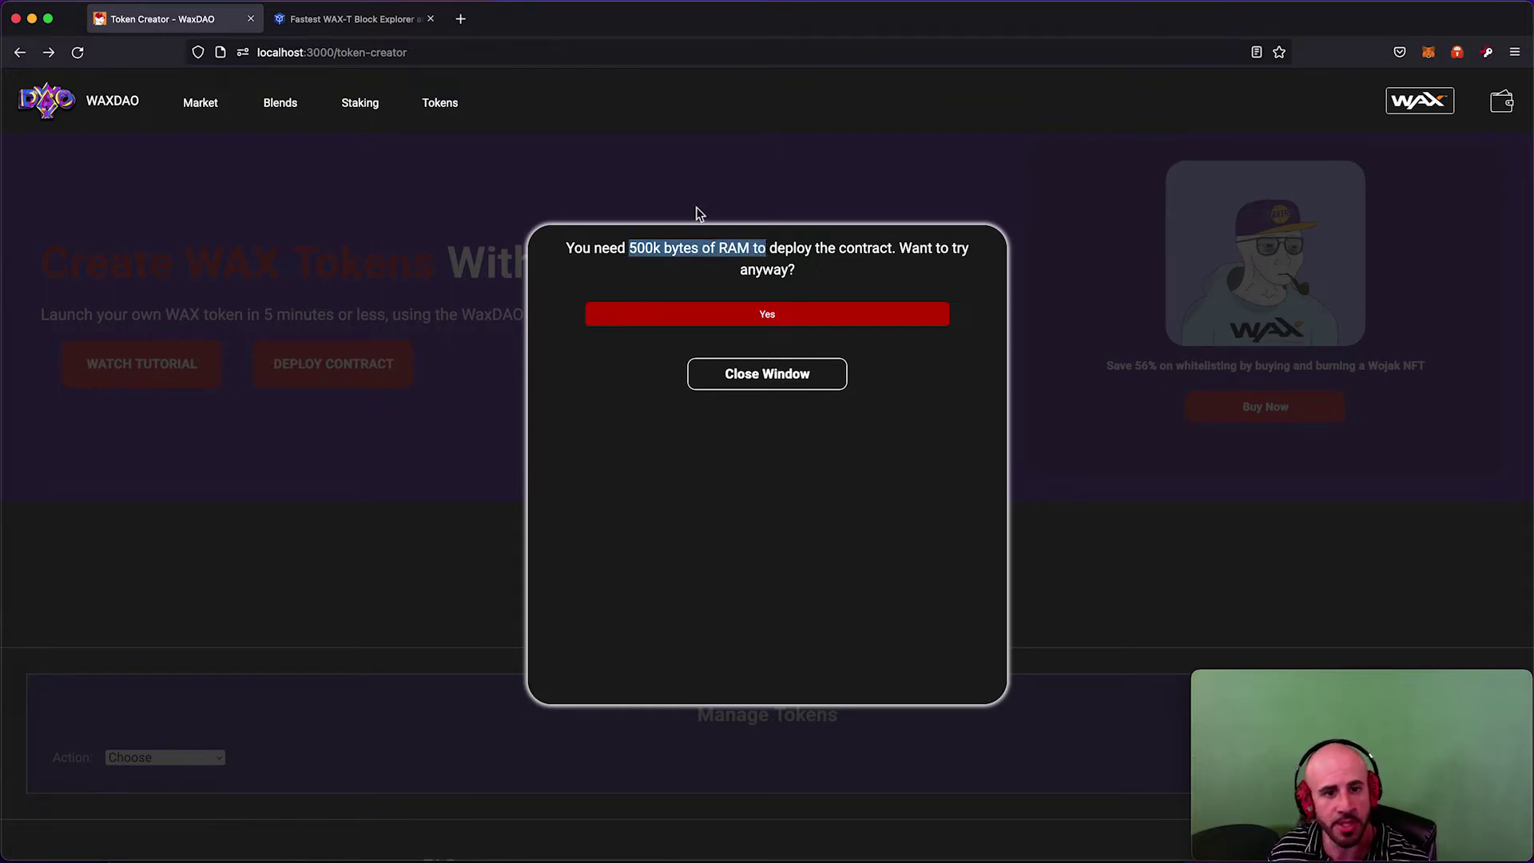
{"action": "left_click", "coordinate": [349, 20]}
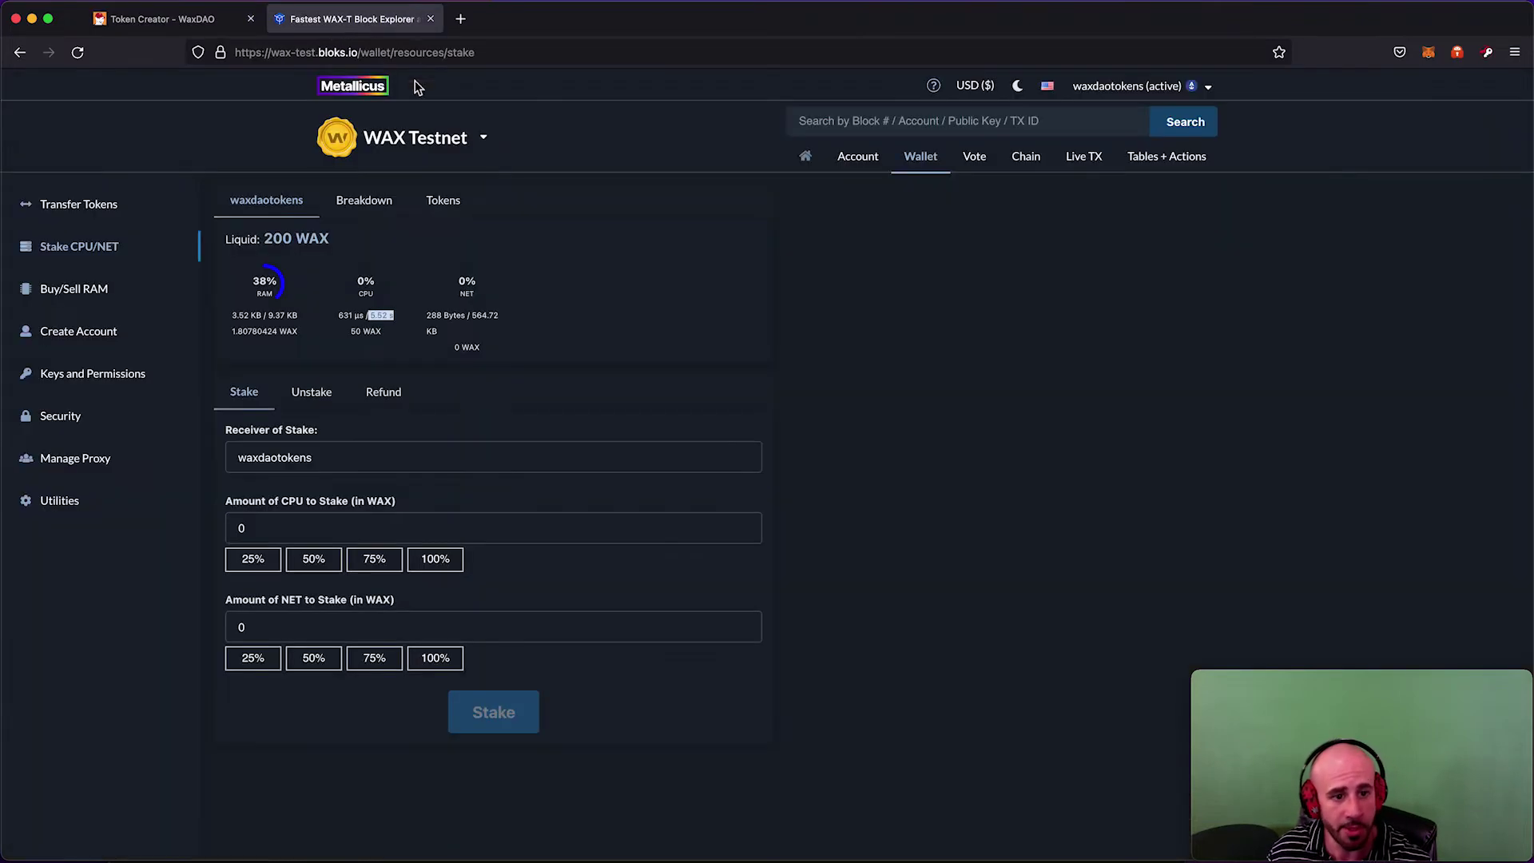
- Buy 500000 bytes of RAM on Bloks.io, then close the Token Creator's RAM warning
{"action": "left_click", "coordinate": [111, 294]}
{"action": "left_click", "coordinate": [288, 524]}
{"action": "left_click", "coordinate": [299, 592]}
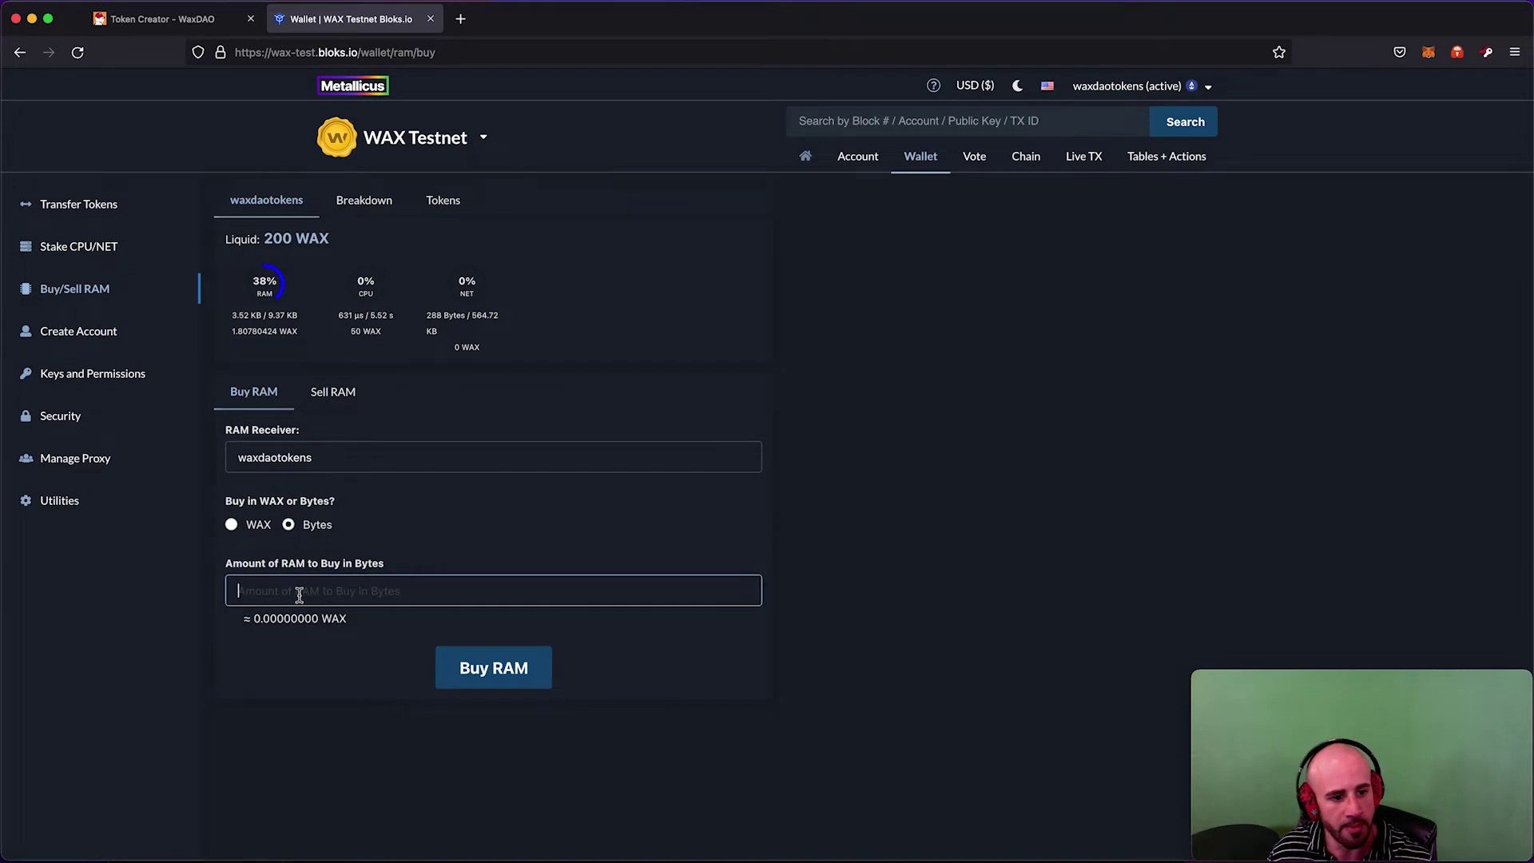
{"action": "type", "text": "500000"}
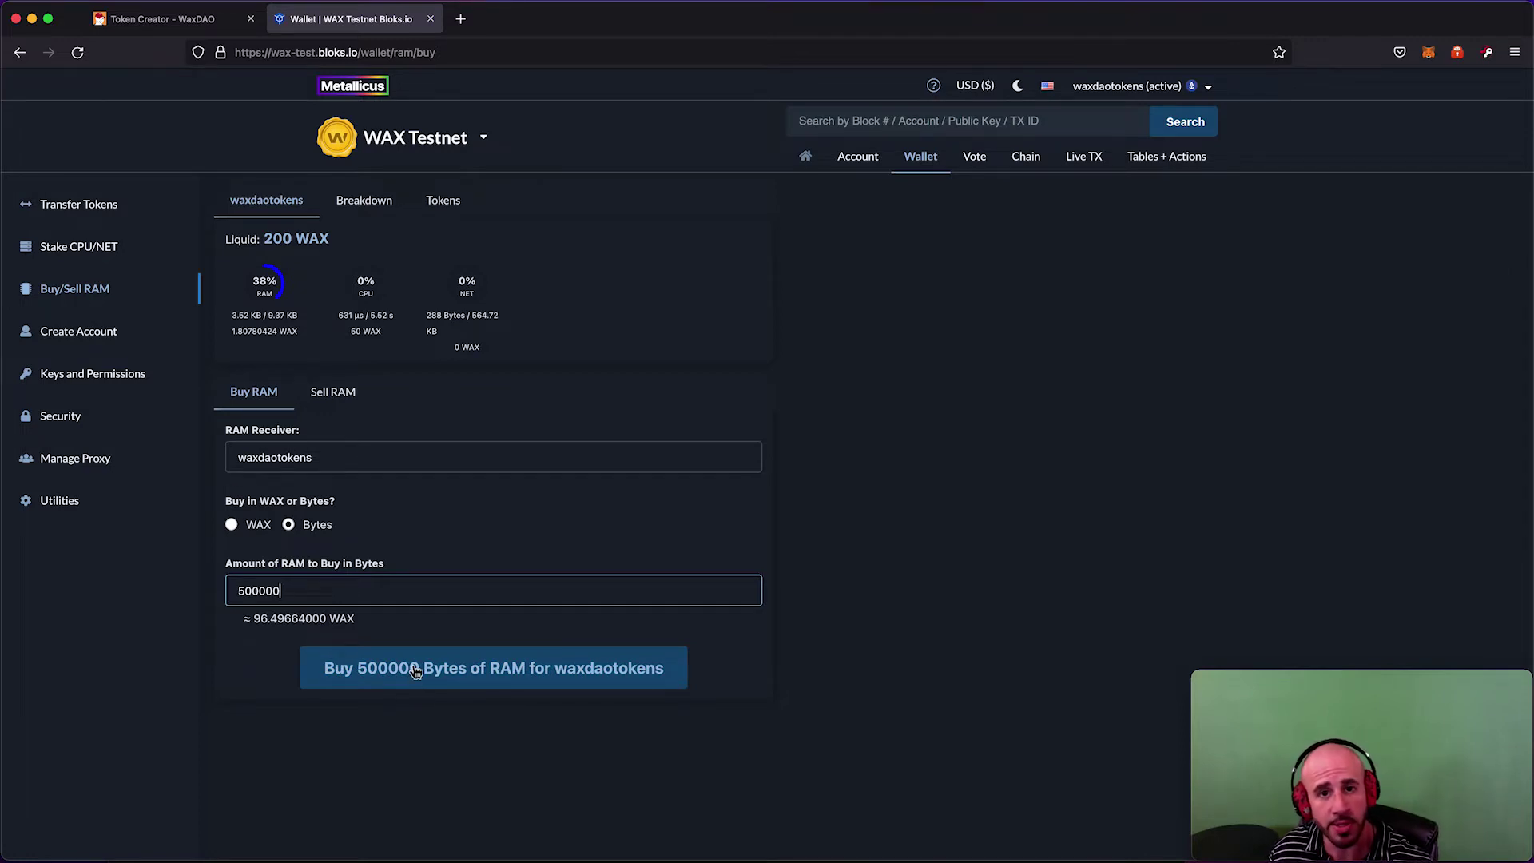
{"action": "left_click", "coordinate": [422, 675]}
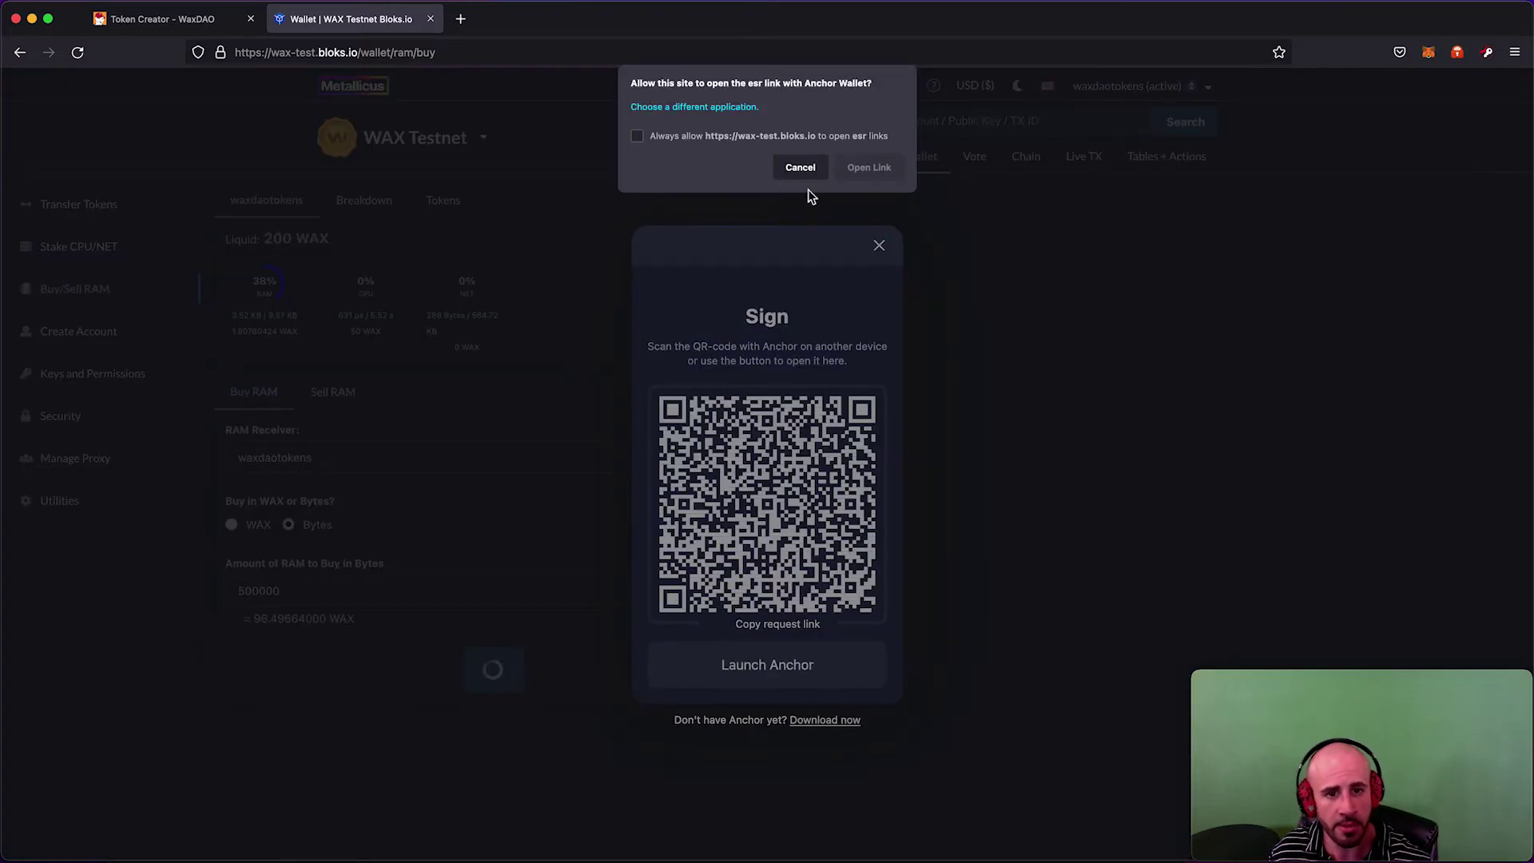
{"action": "key", "text": "ctrl+shift+Tab"}
{"action": "left_click", "coordinate": [771, 378]}
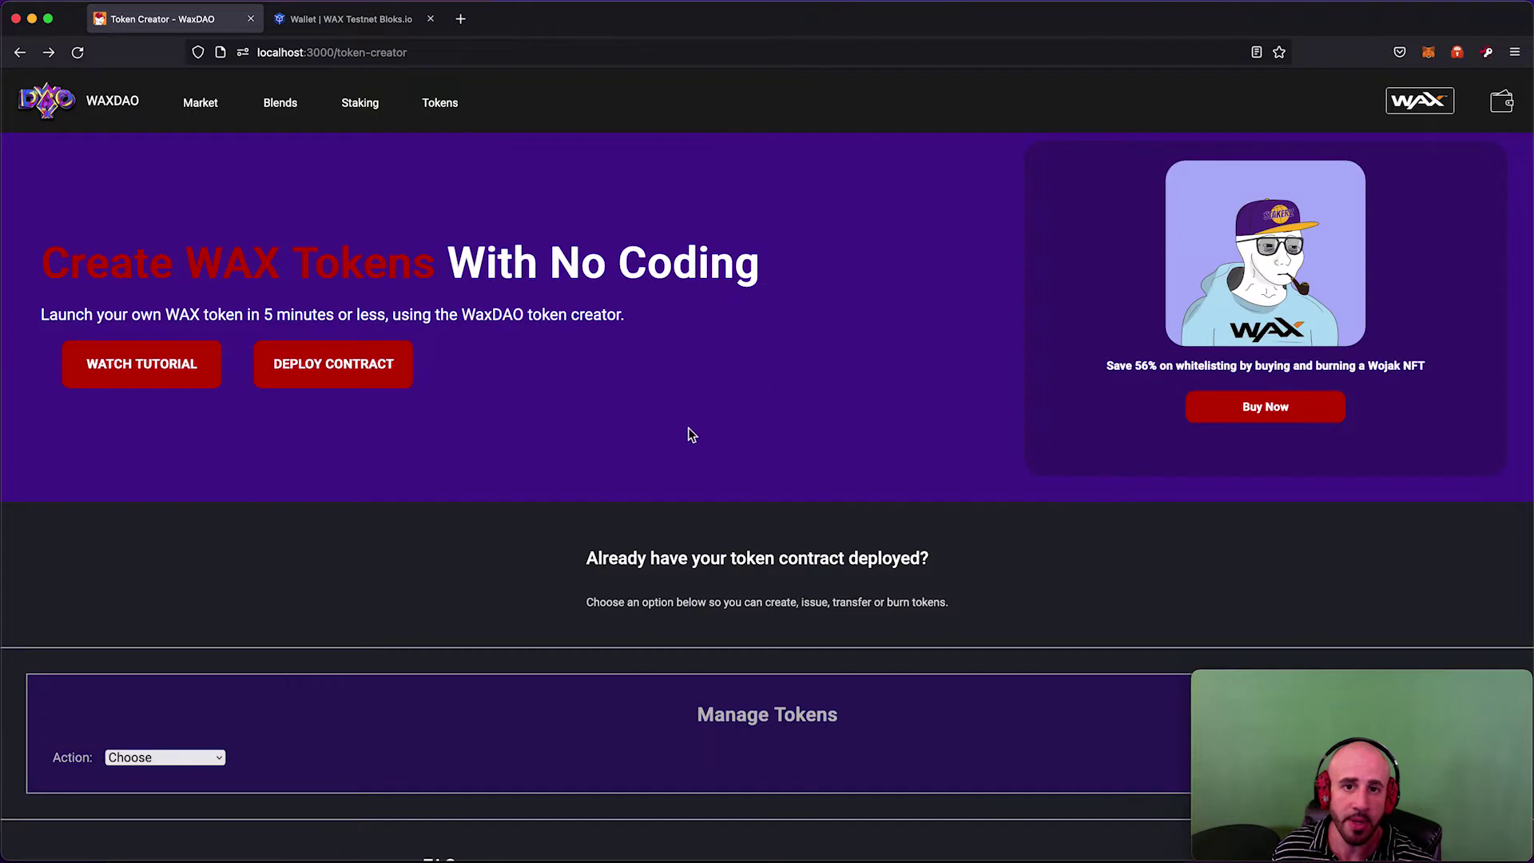
- Retry the contract deploy, note the roughly 50 WAX NET stake requirement, and go back to Bloks.io
{"action": "left_click", "coordinate": [351, 363]}
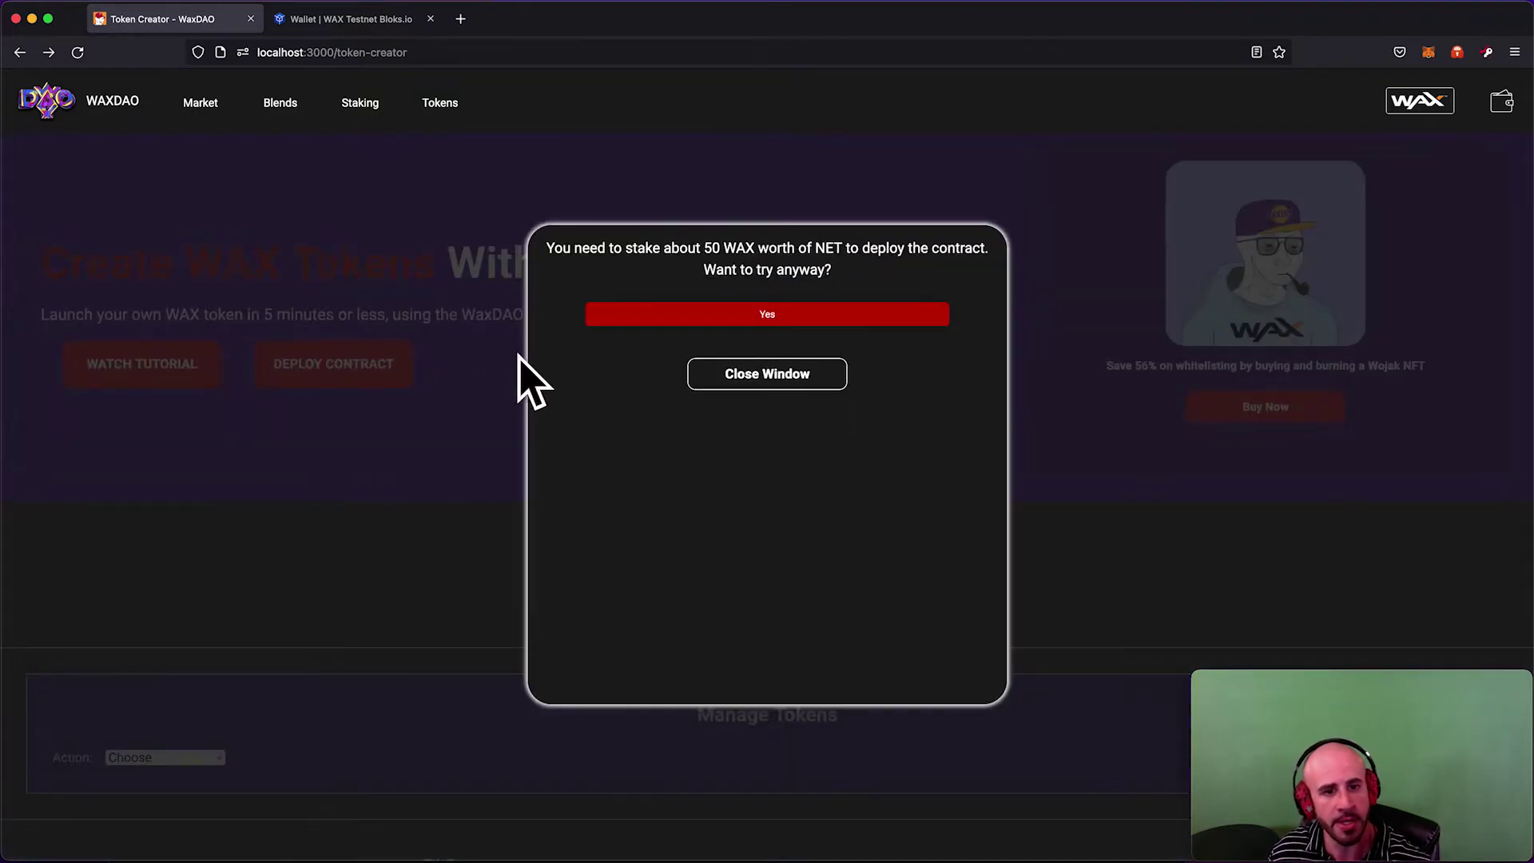
{"action": "left_click_drag", "start_coordinate": [703, 247], "coordinate": [808, 249]}
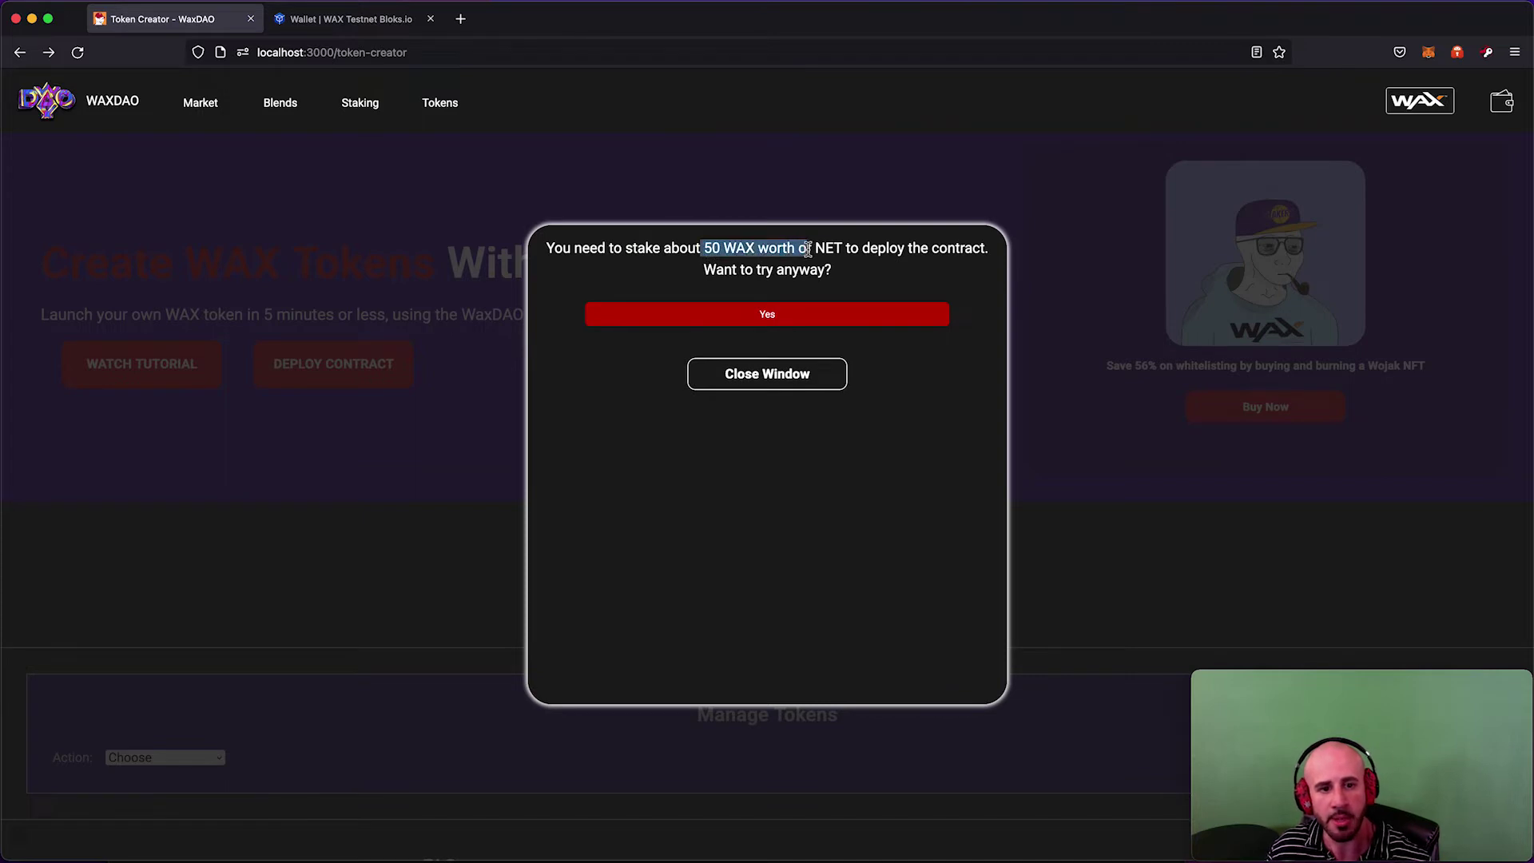
{"action": "left_click", "coordinate": [351, 19]}
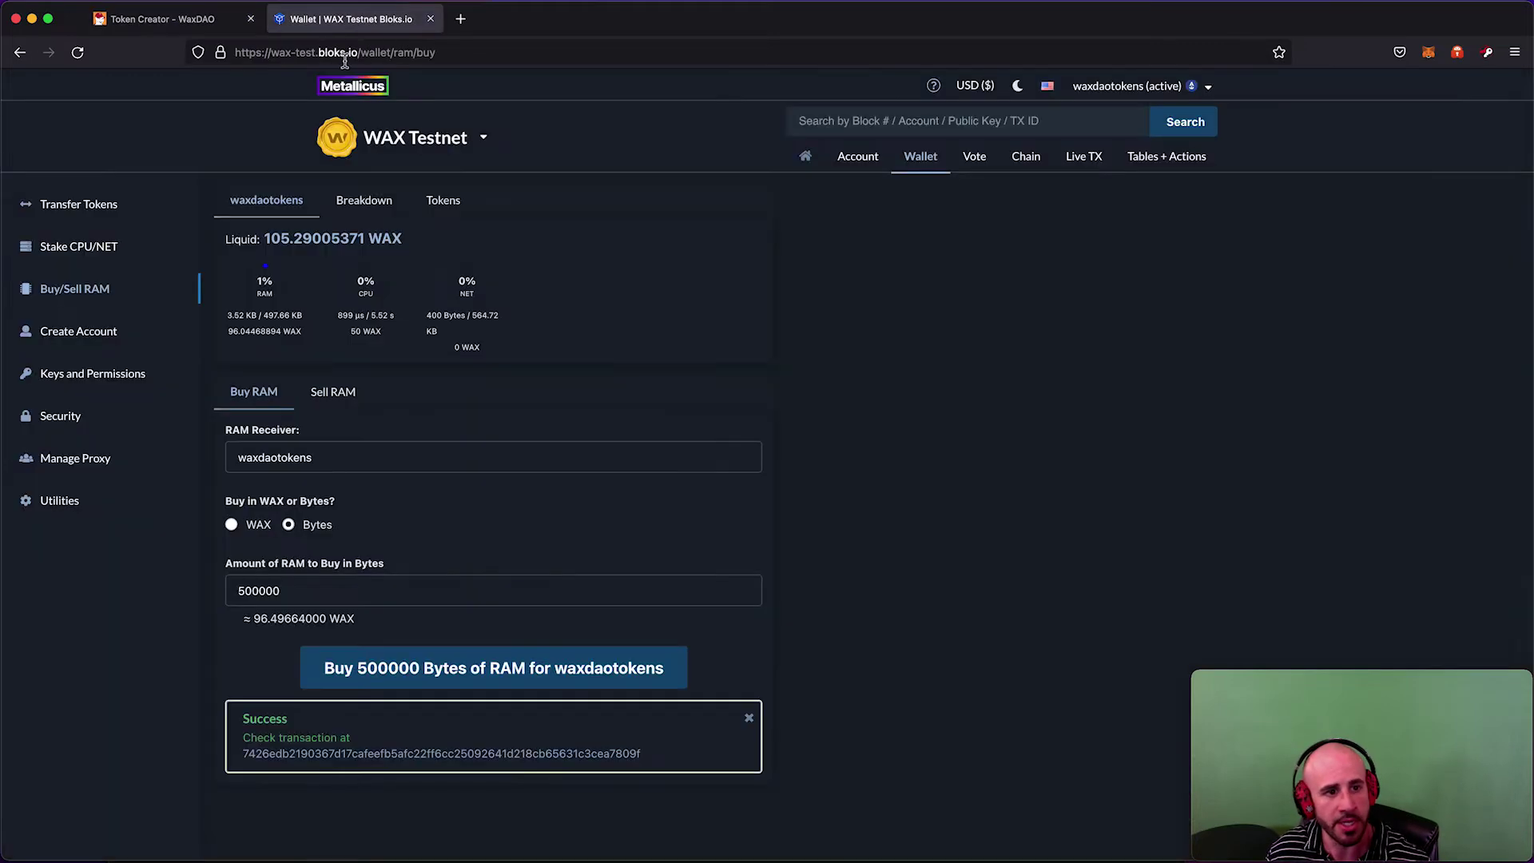
- Stake 50 WAX for NET in the Stake CPU/NET form, then return to the Token Creator tab
{"action": "left_click", "coordinate": [93, 254]}
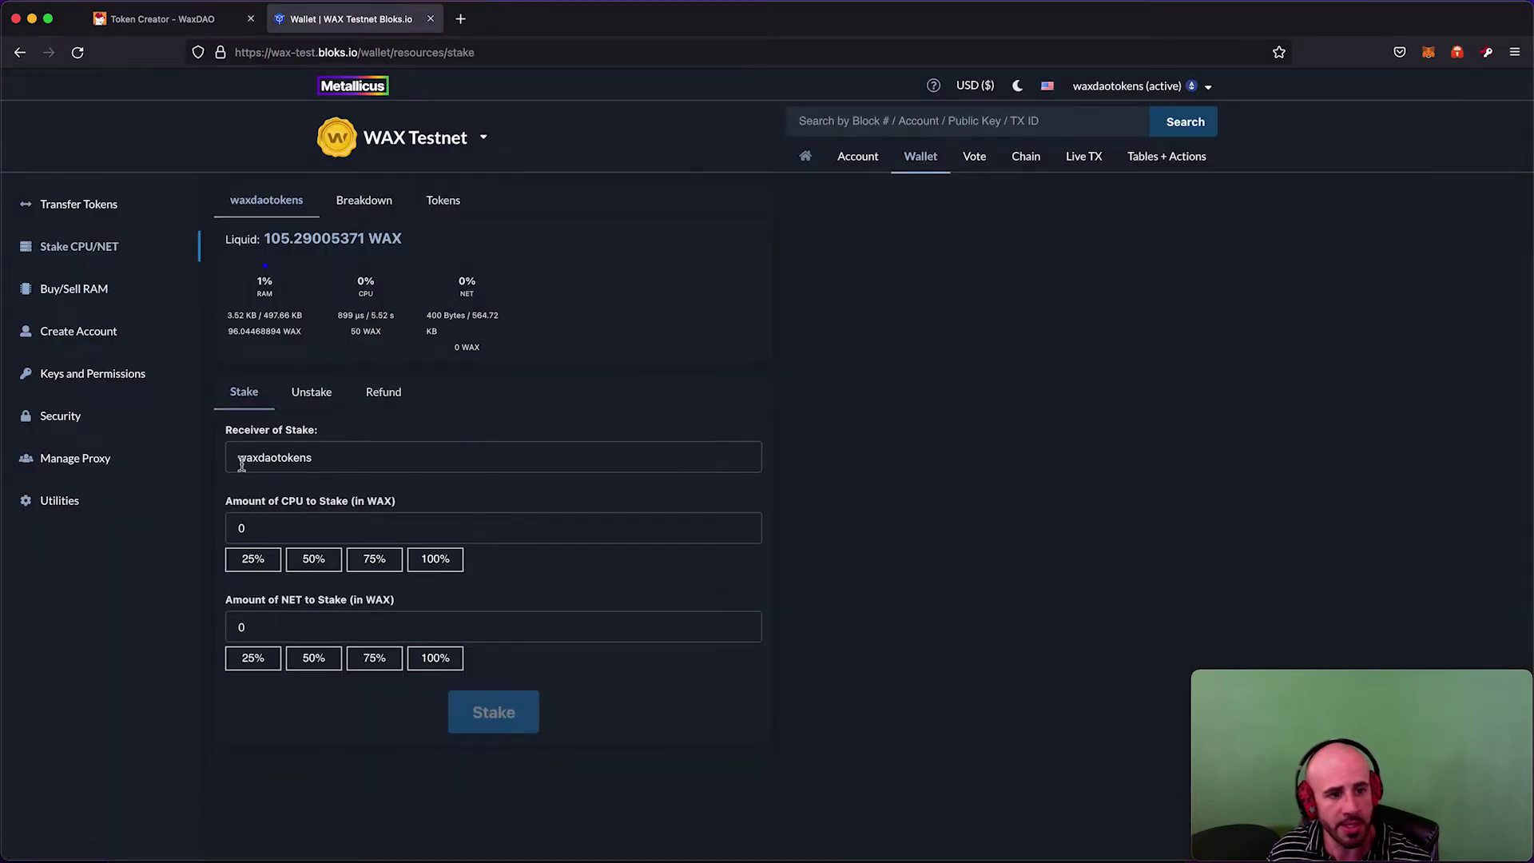
{"action": "left_click", "coordinate": [280, 623]}
{"action": "key", "text": "BackSpace"}
{"action": "type", "text": "50"}
{"action": "left_click", "coordinate": [493, 711]}
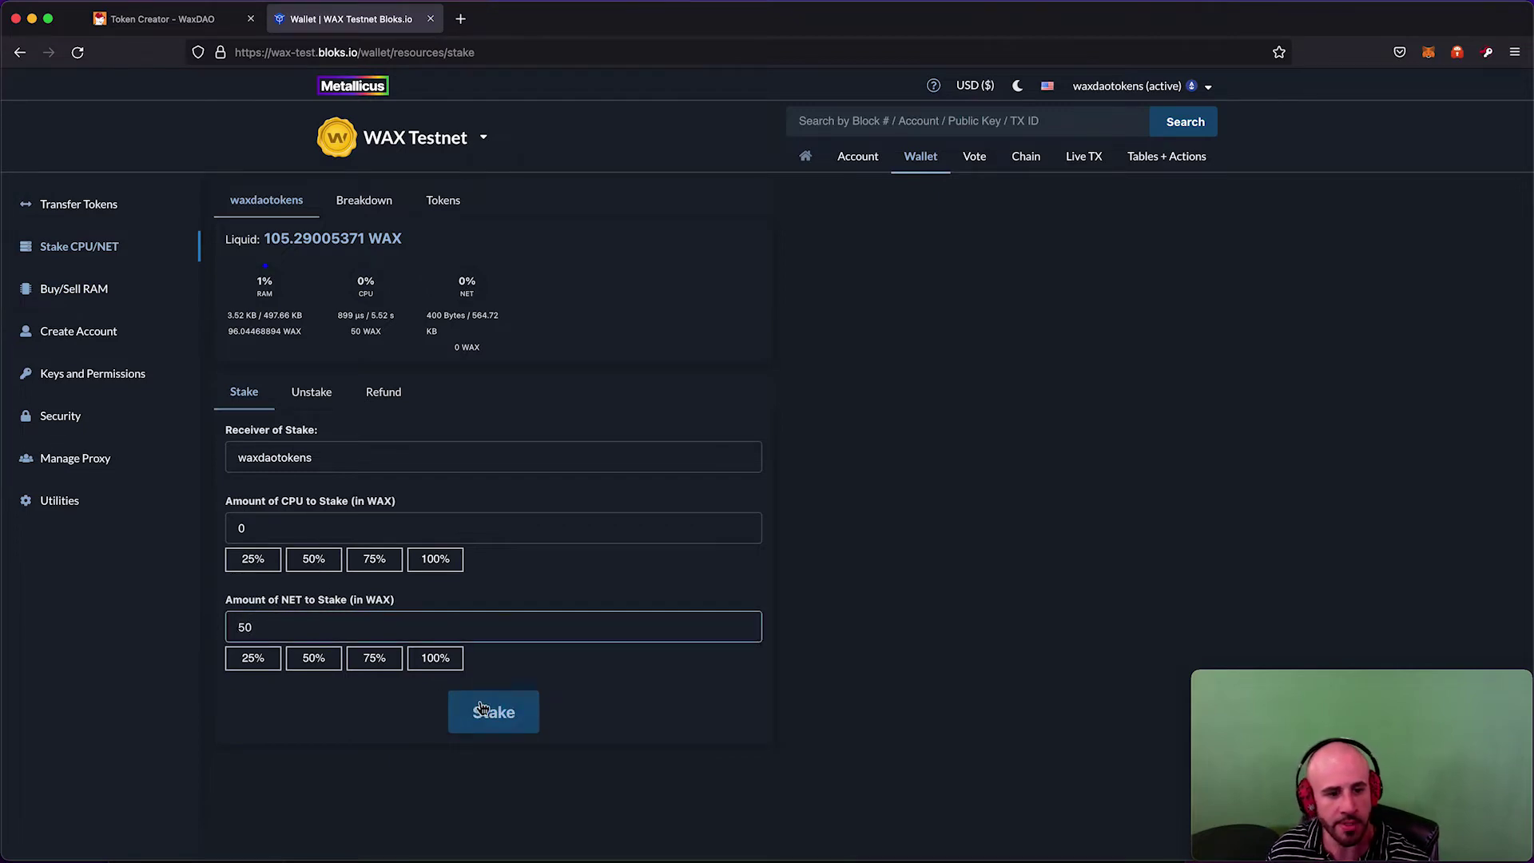
{"action": "left_click", "coordinate": [160, 19]}
- Dismiss the NET warning, redeploy the contract, and launch the signing request in Anchor
{"action": "left_click", "coordinate": [717, 385]}
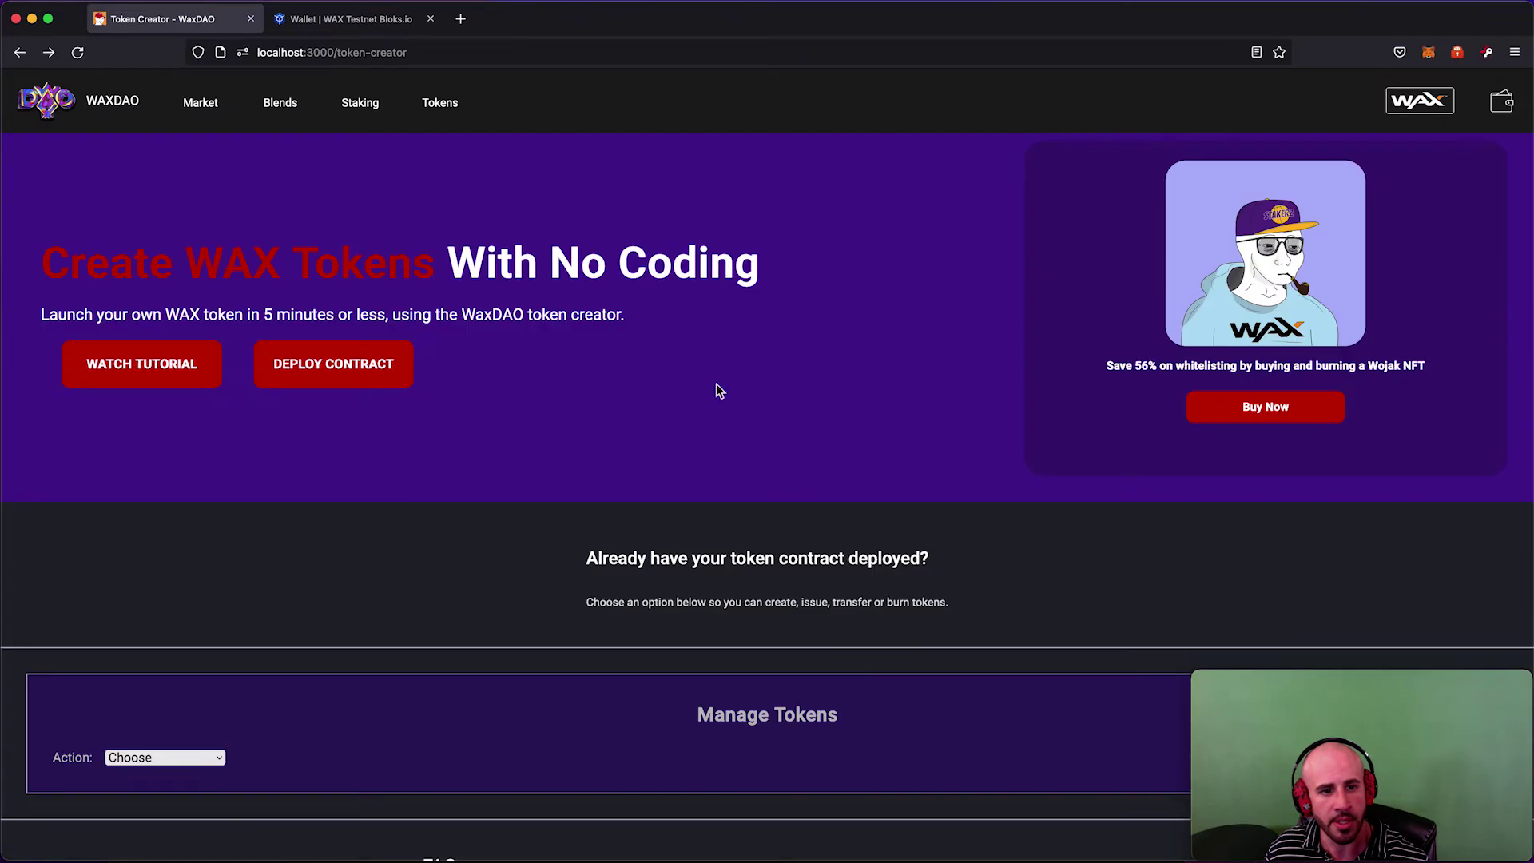
{"action": "left_click", "coordinate": [355, 372]}
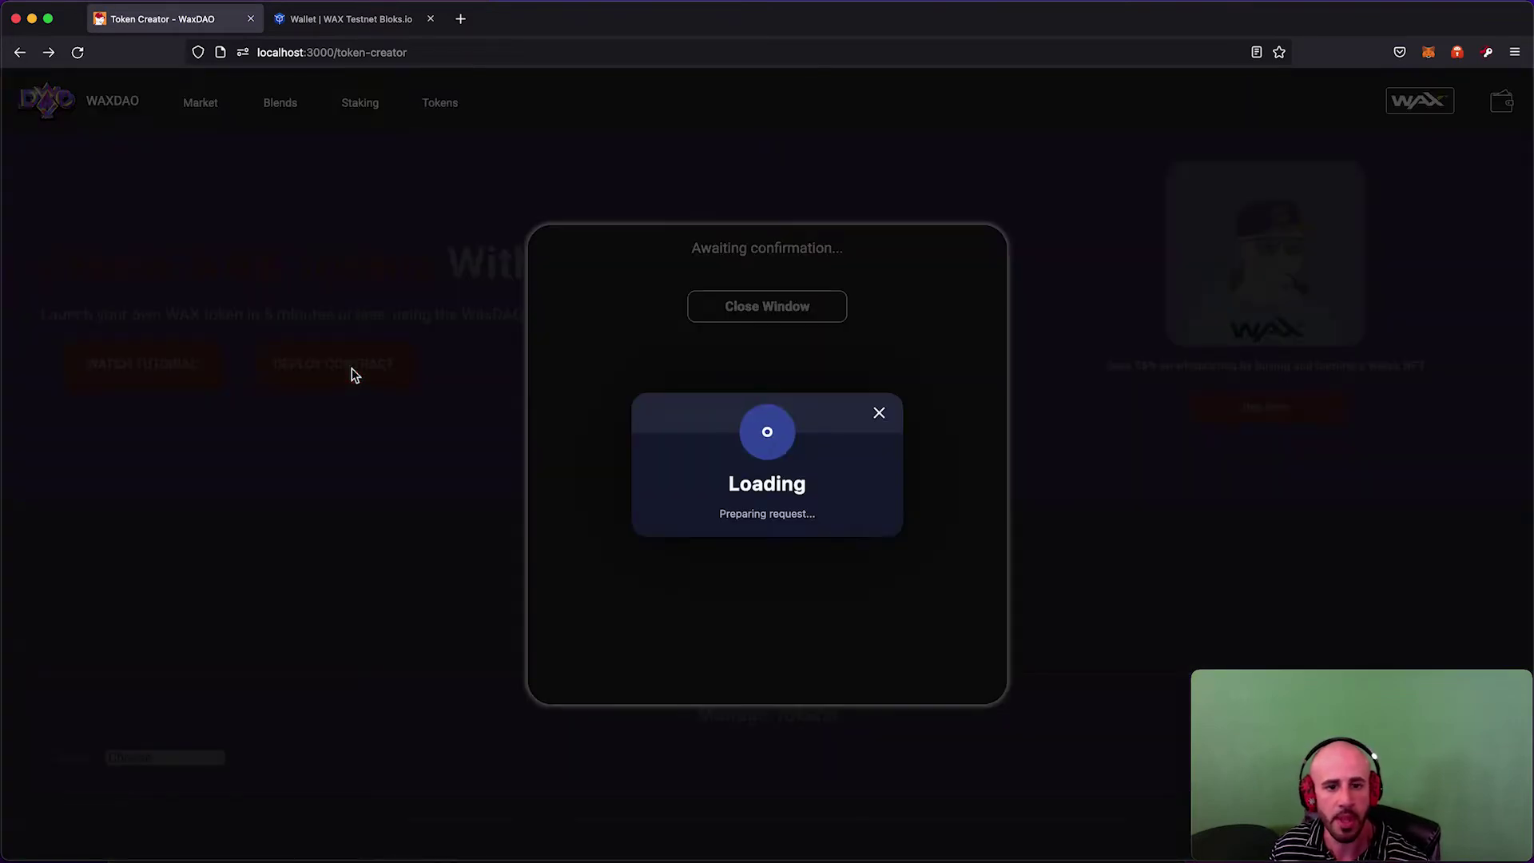
{"action": "left_click", "coordinate": [893, 173]}
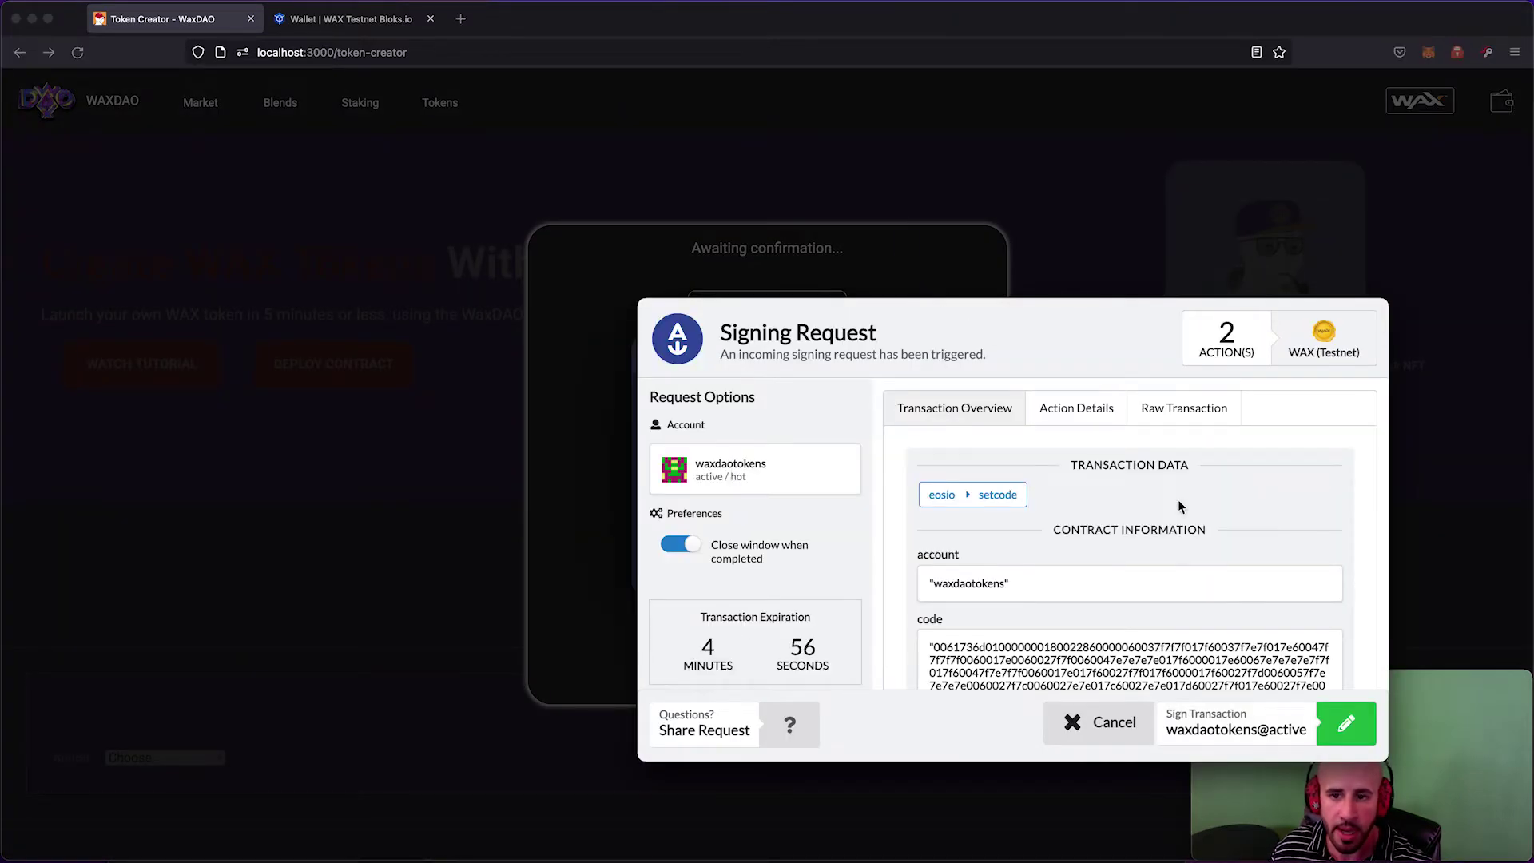
- Move and enlarge the Anchor Signing Request window to review the setcode action
{"action": "left_click_drag", "start_coordinate": [1123, 349], "coordinate": [897, 346]}
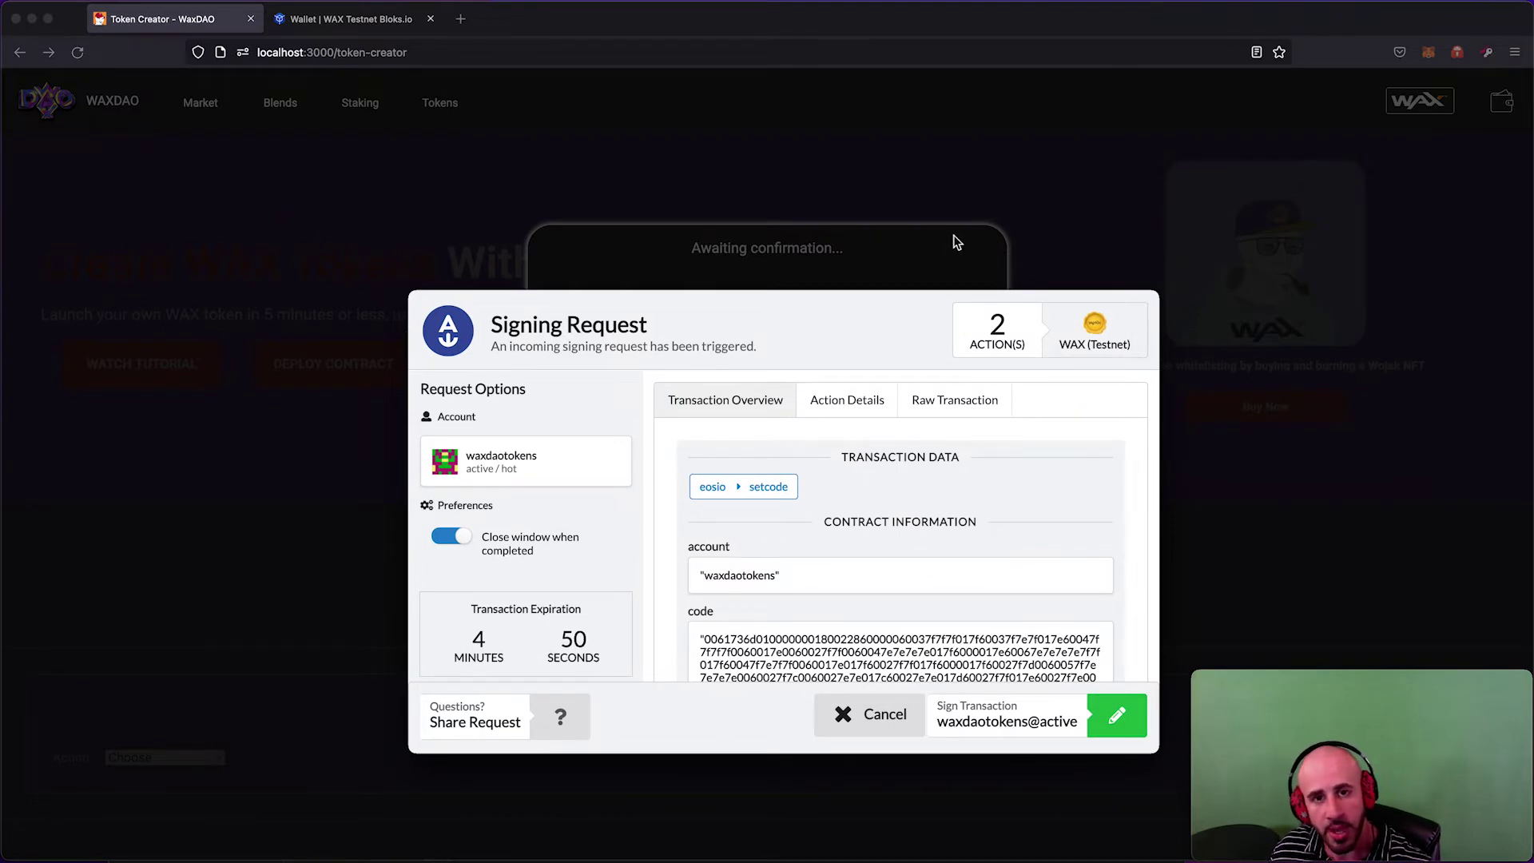
{"action": "left_click_drag", "start_coordinate": [1157, 291], "coordinate": [1187, 260]}
{"action": "left_click_drag", "start_coordinate": [915, 293], "coordinate": [869, 285]}
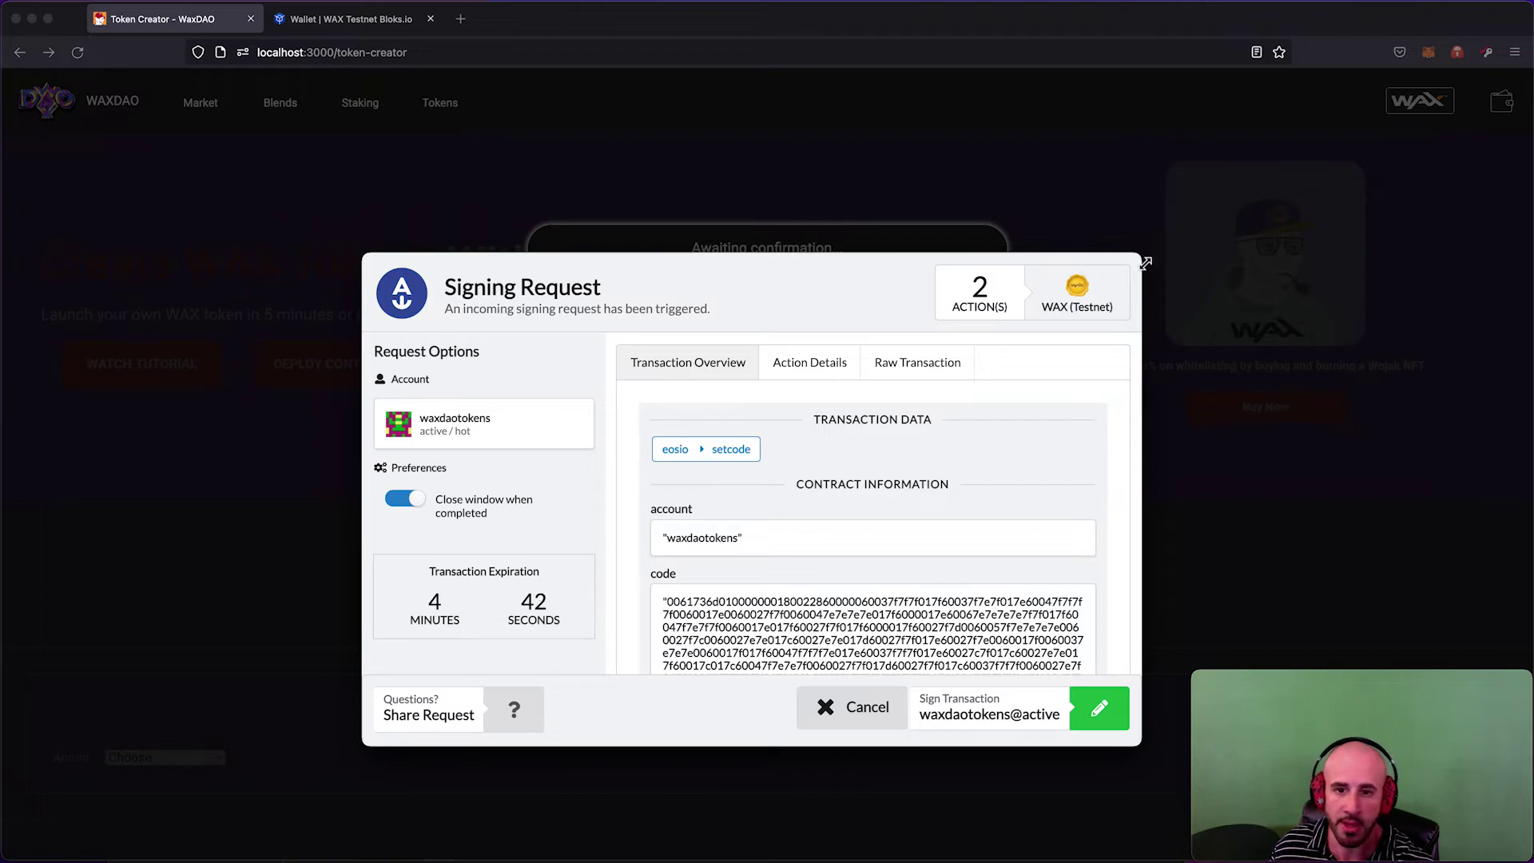
{"action": "left_click_drag", "start_coordinate": [1141, 254], "coordinate": [1278, 209]}
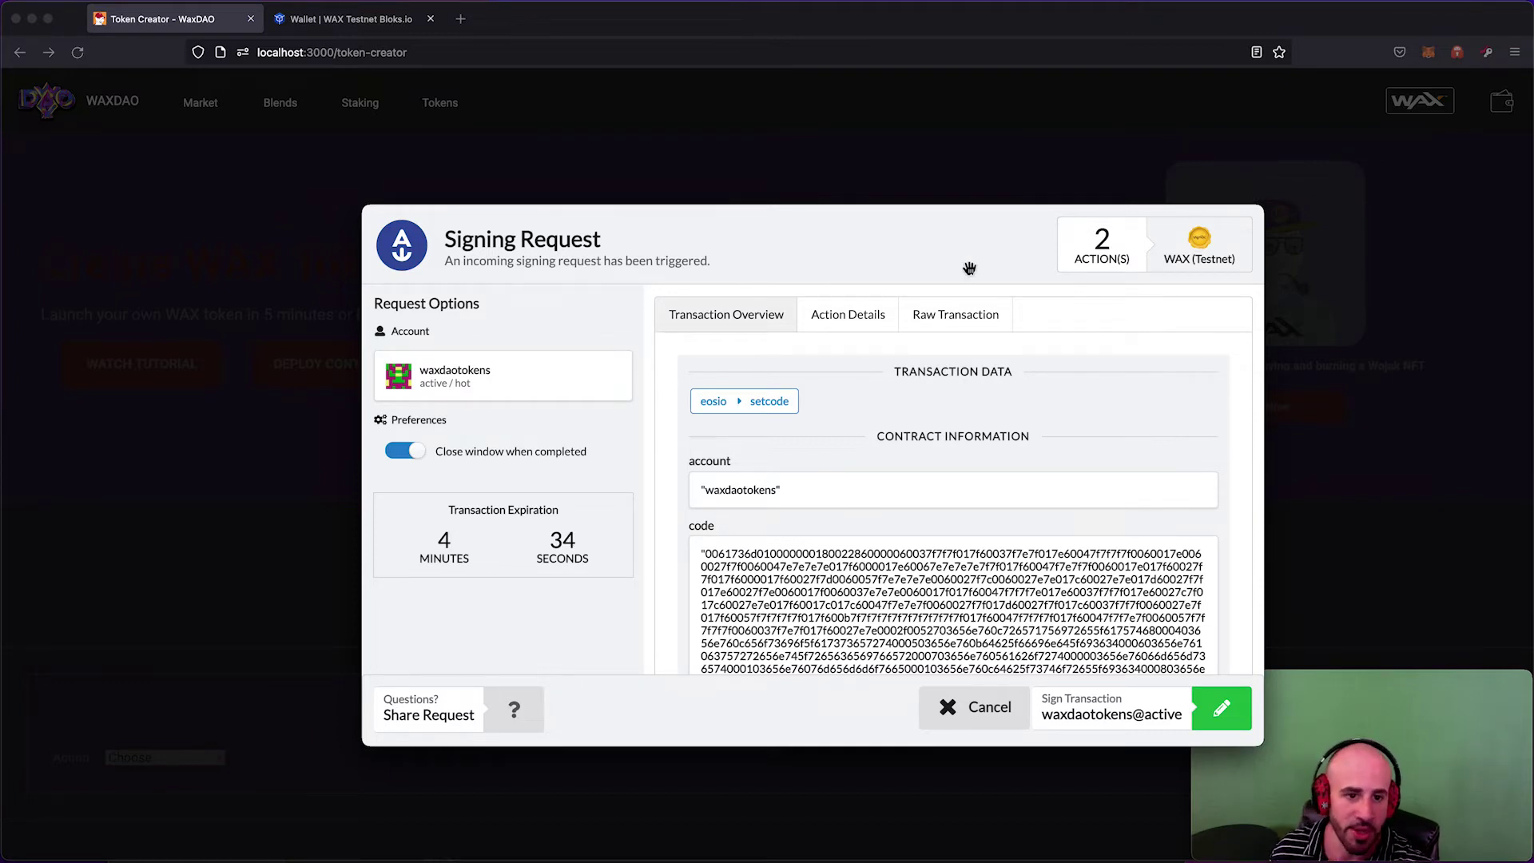
{"action": "left_click_drag", "start_coordinate": [969, 268], "coordinate": [919, 248]}
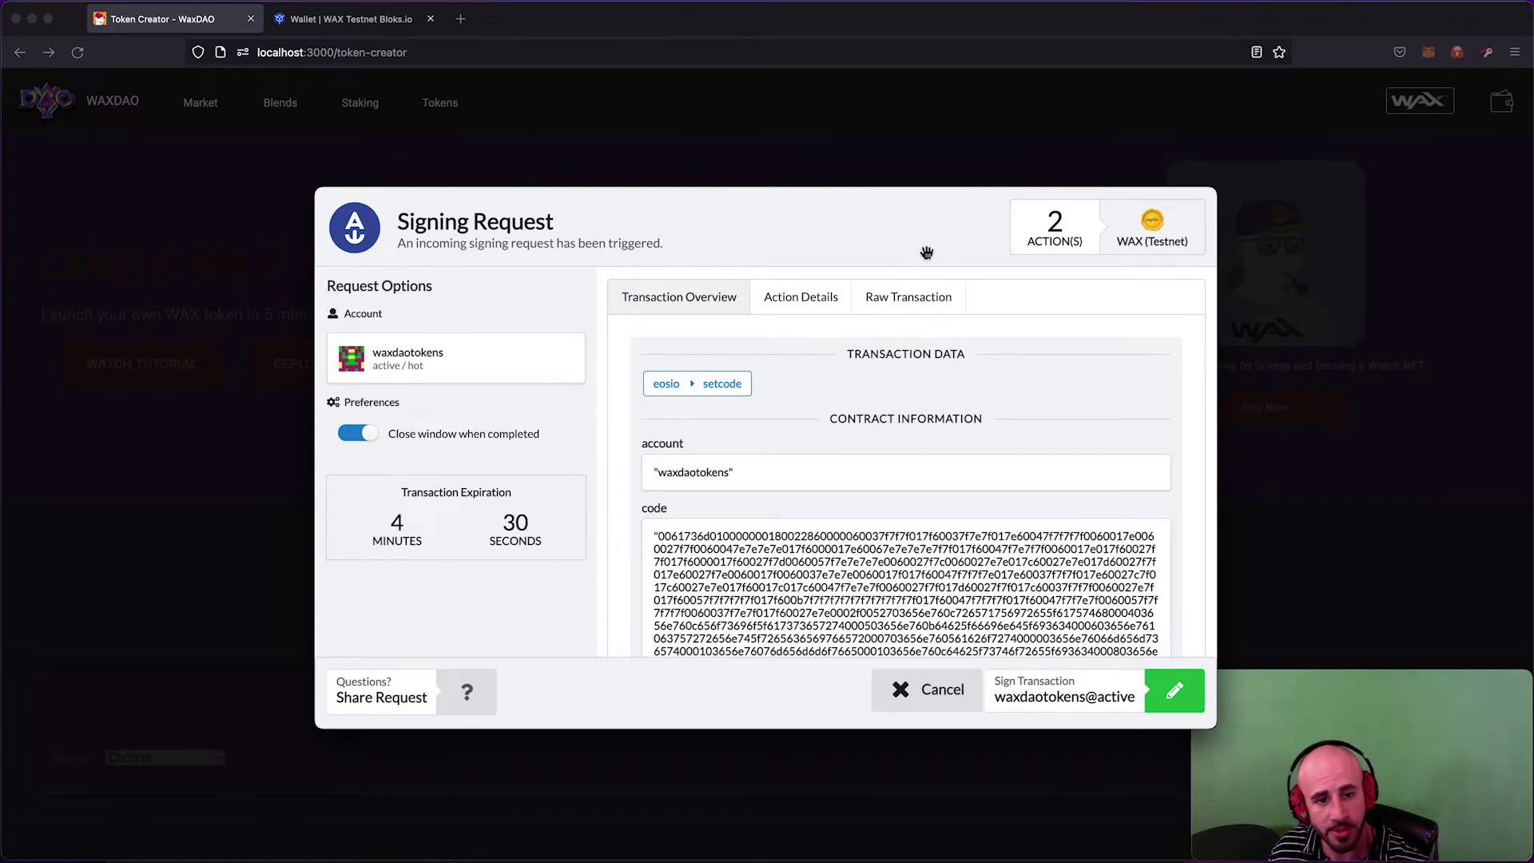
{"action": "left_click_drag", "start_coordinate": [912, 236], "coordinate": [889, 234]}
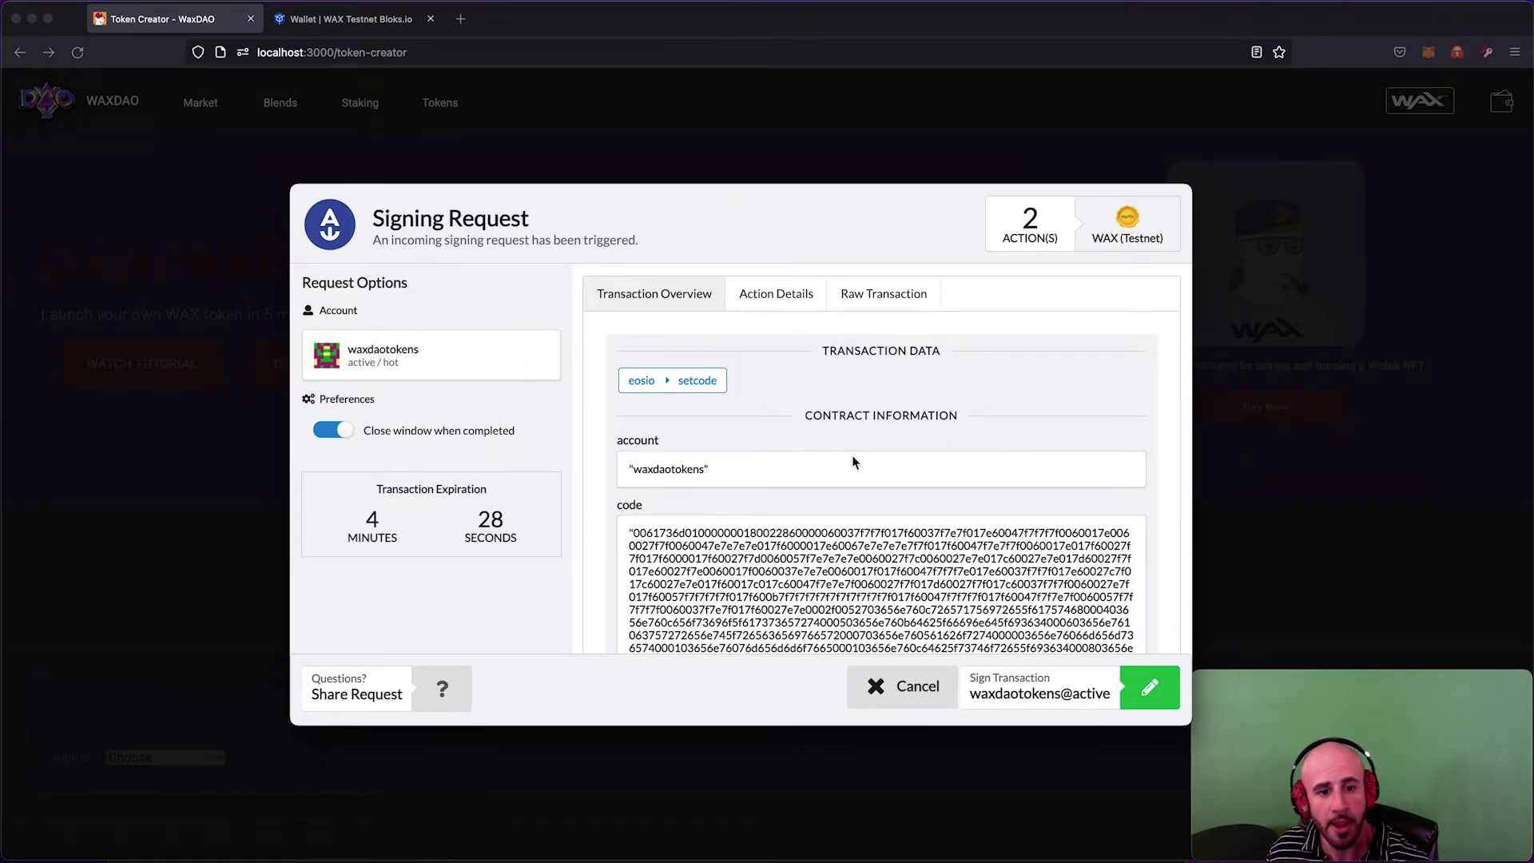
{"action": "scroll", "coordinate": [852, 461], "scroll_direction": "down", "scroll_amount": 1}
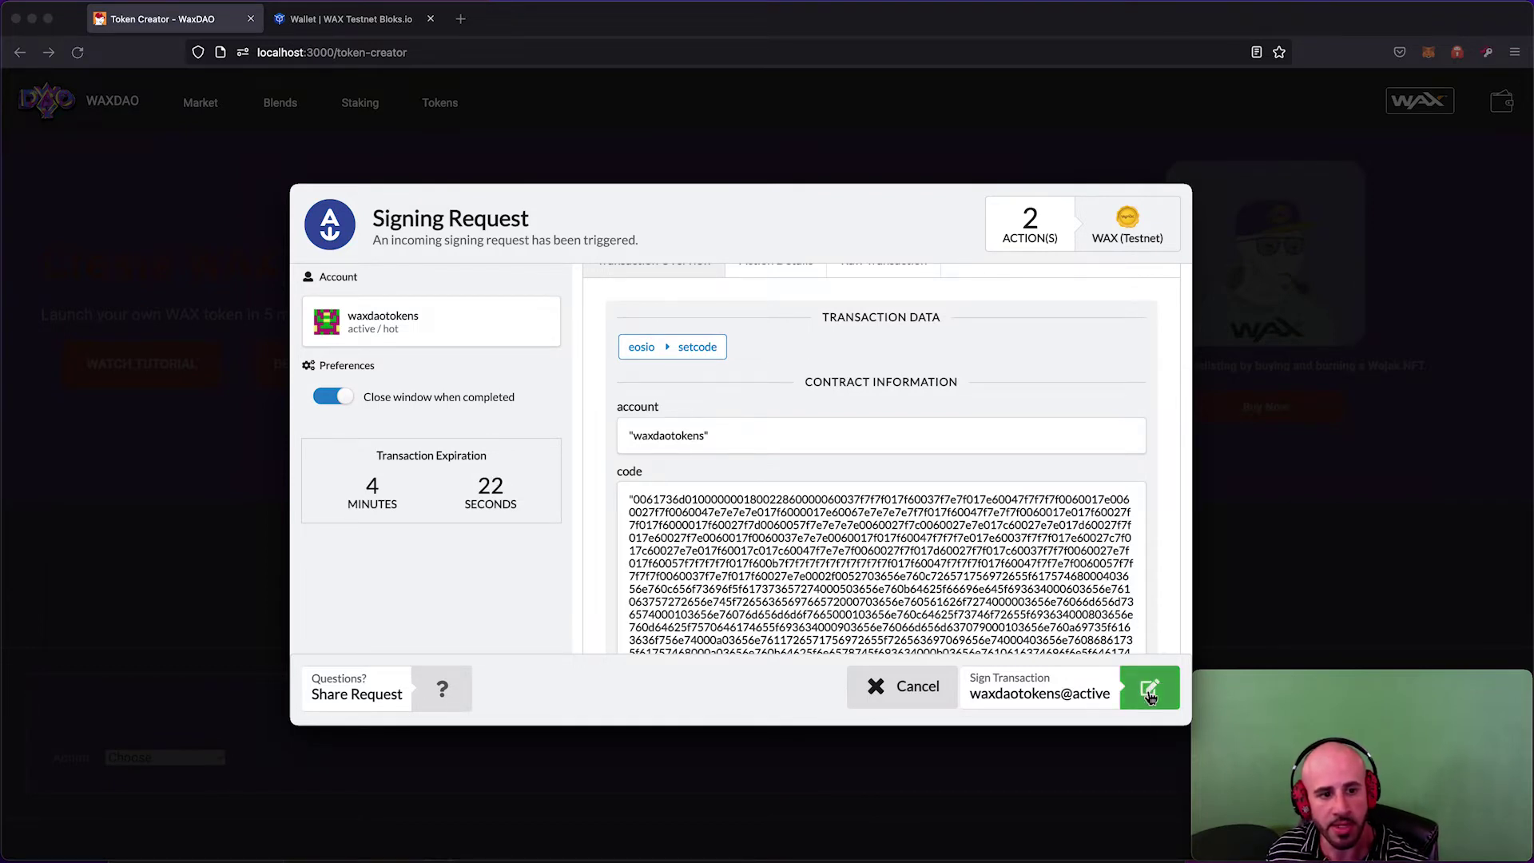
- Sign the setcode transaction and acknowledge the 'Your contract has been deployed' message
{"action": "left_click", "coordinate": [1149, 694]}
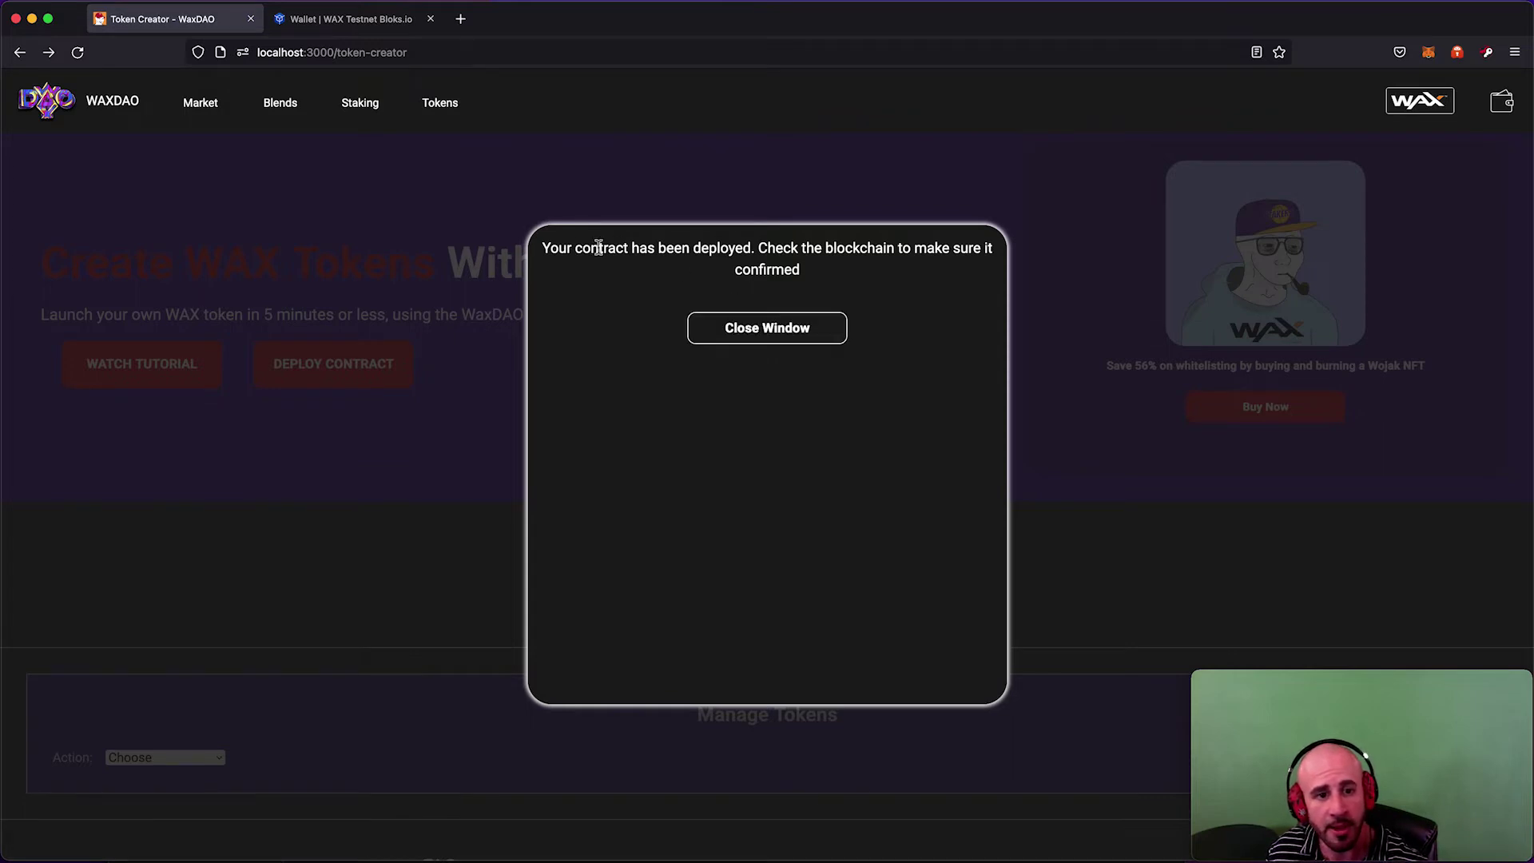
{"action": "left_click_drag", "start_coordinate": [551, 254], "coordinate": [868, 285]}
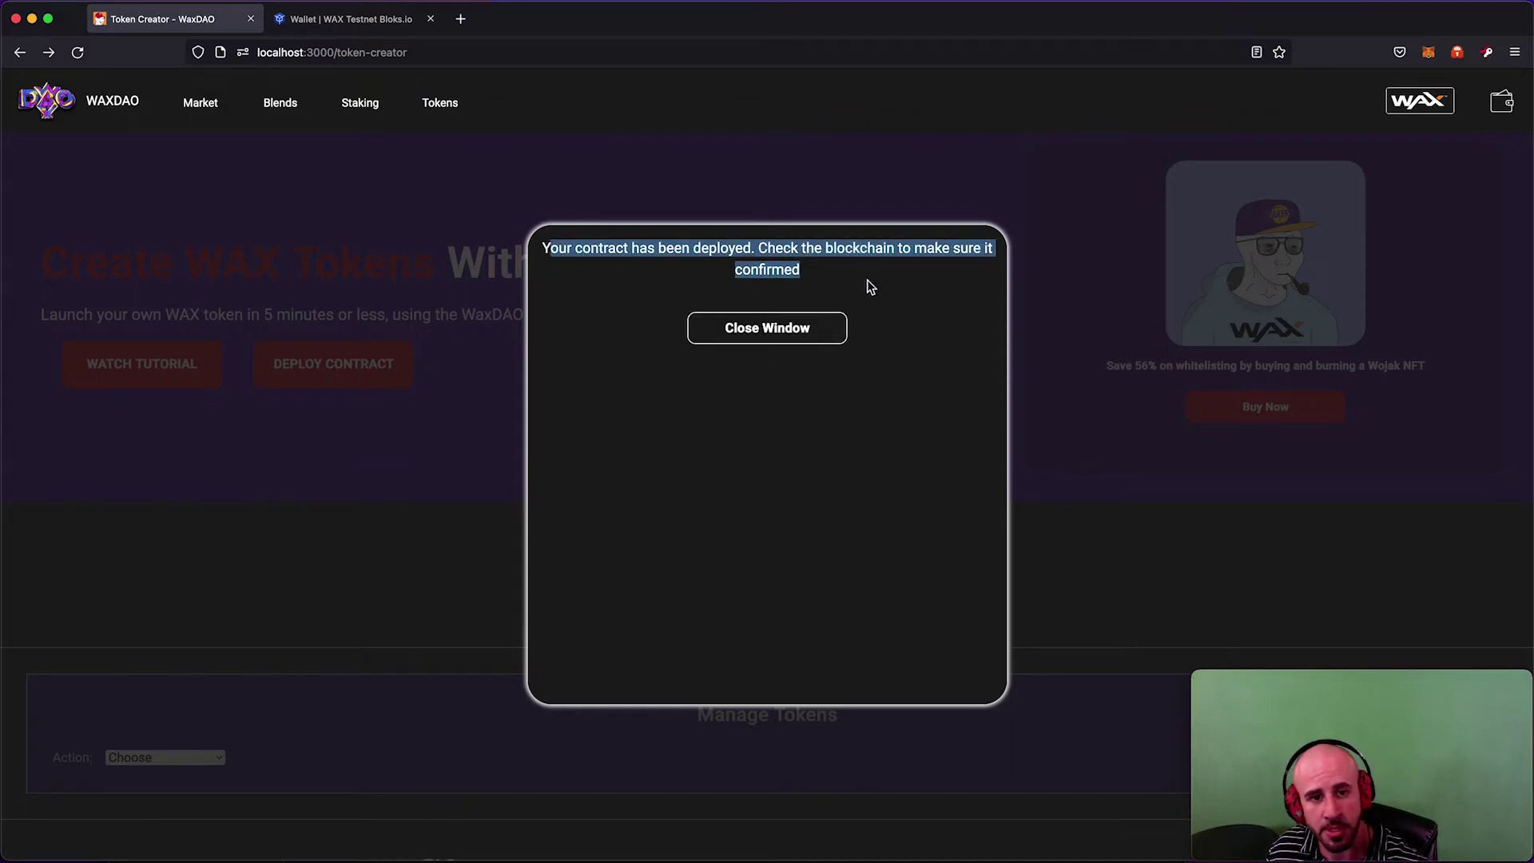
{"action": "left_click", "coordinate": [821, 345]}
- Check the Bloks.io account page for the new Set Code and Set ABI entries, then return to WaxDAO
{"action": "left_click", "coordinate": [375, 24]}
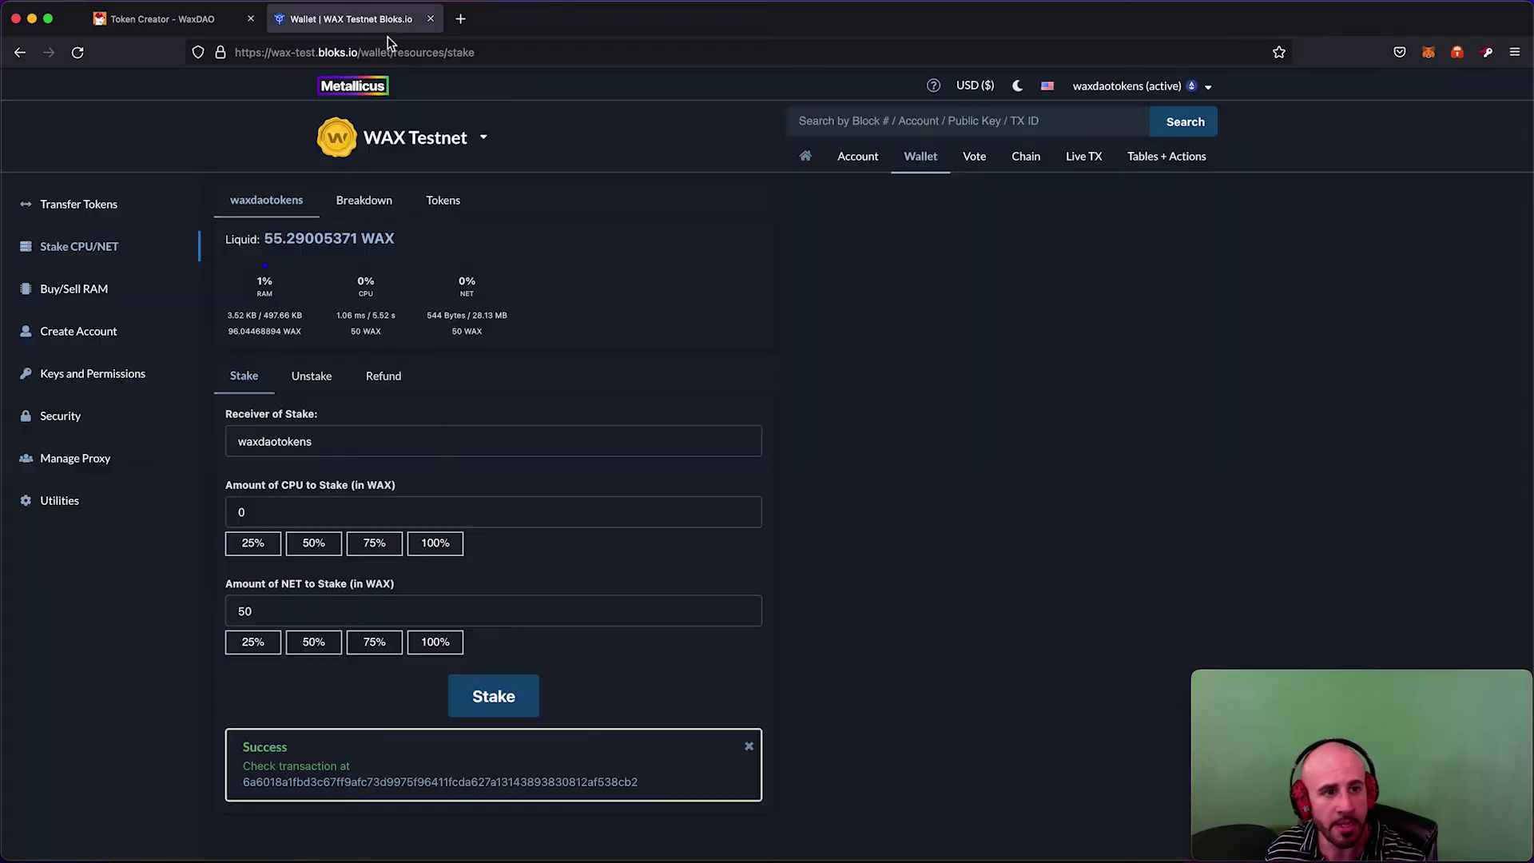
{"action": "left_click", "coordinate": [857, 156]}
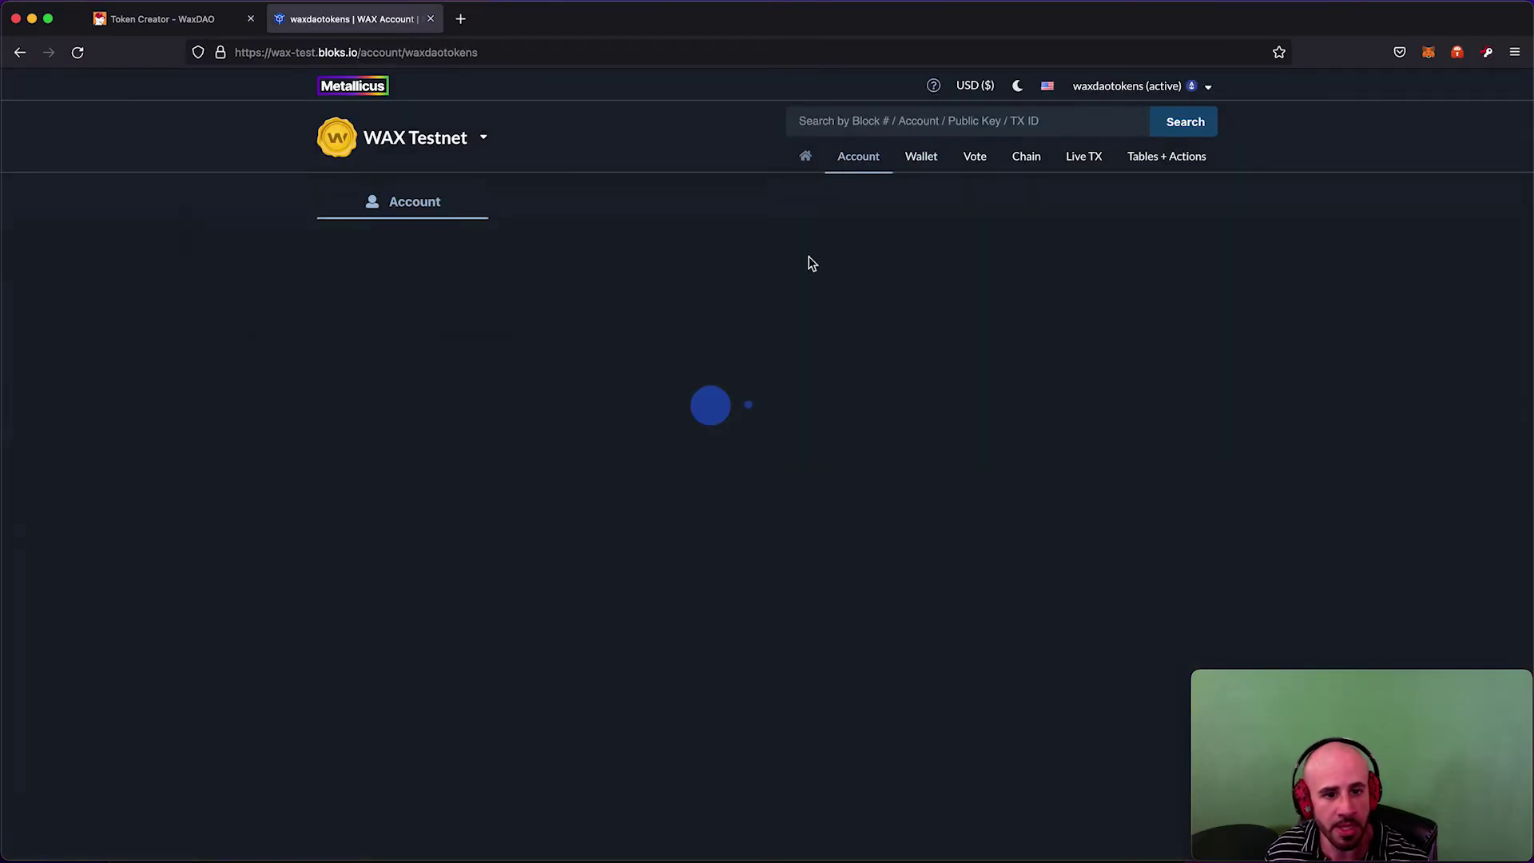
{"action": "scroll", "coordinate": [647, 296], "scroll_direction": "down", "scroll_amount": 10}
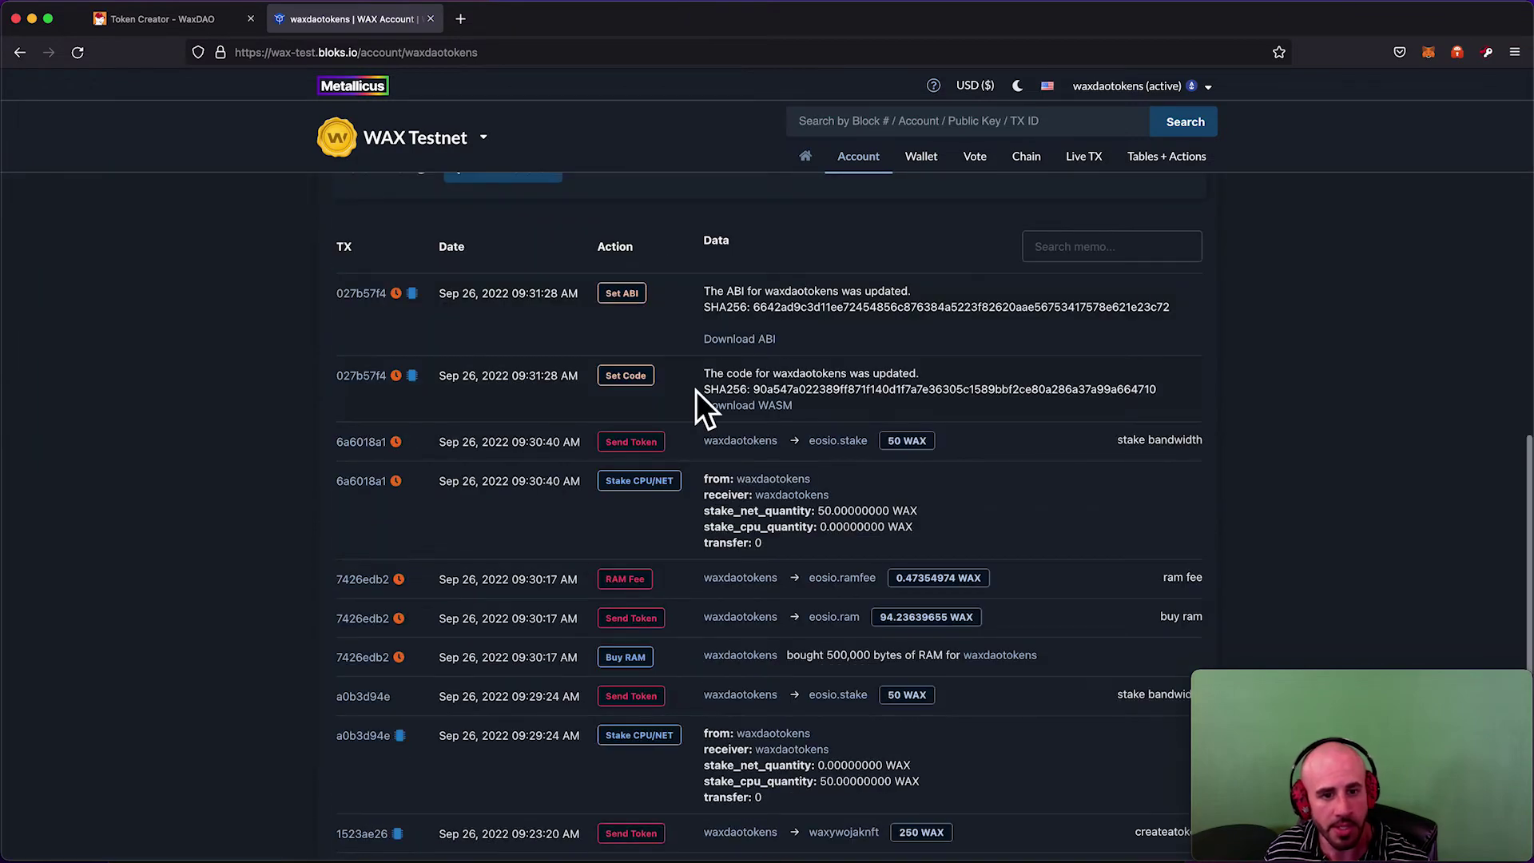
{"action": "left_click_drag", "start_coordinate": [863, 418], "coordinate": [421, 322]}
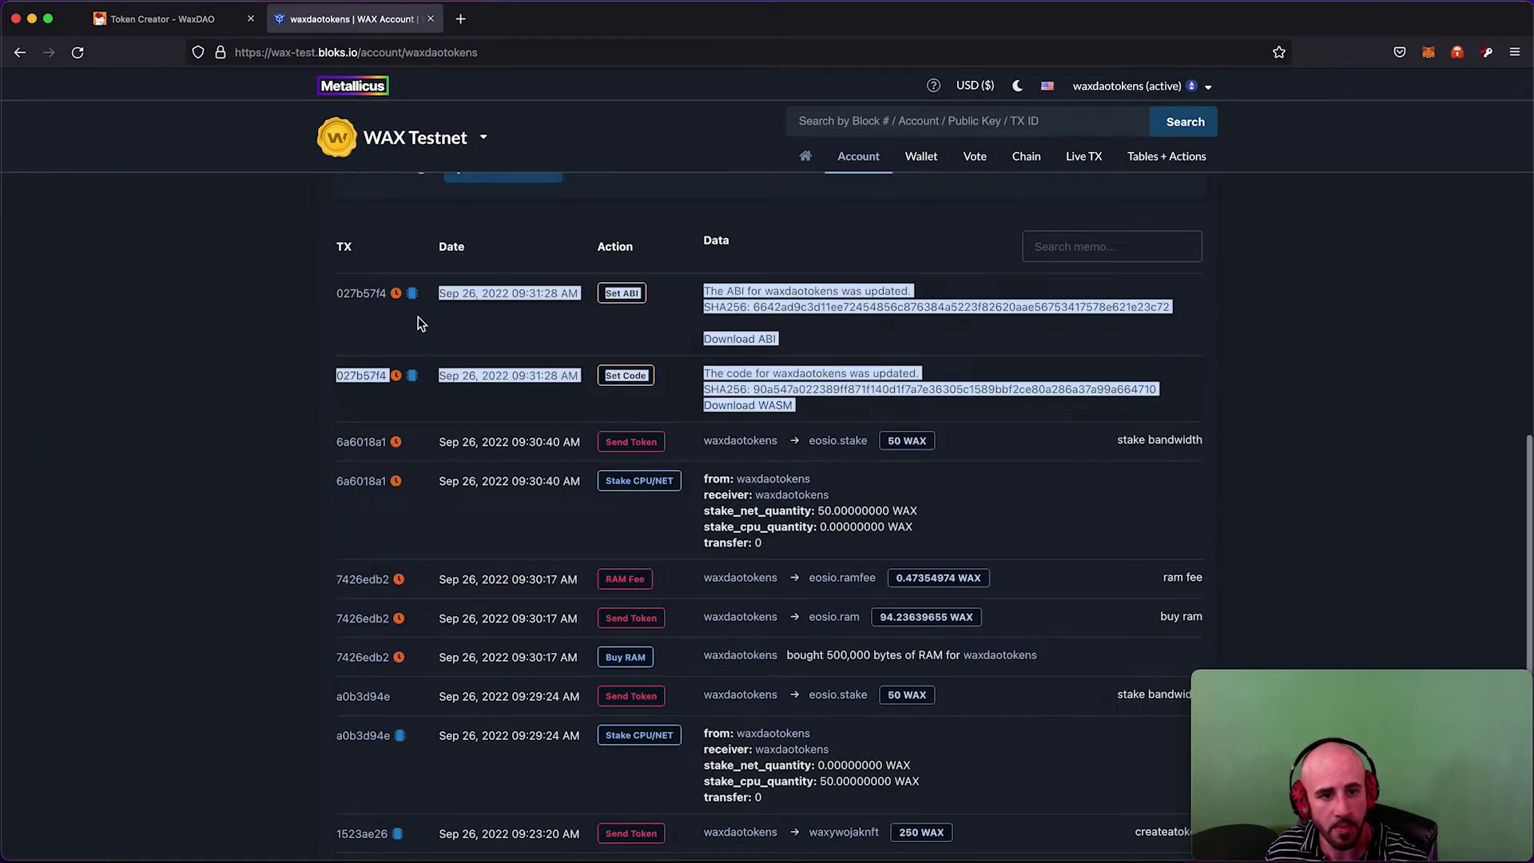
{"action": "left_click", "coordinate": [633, 341]}
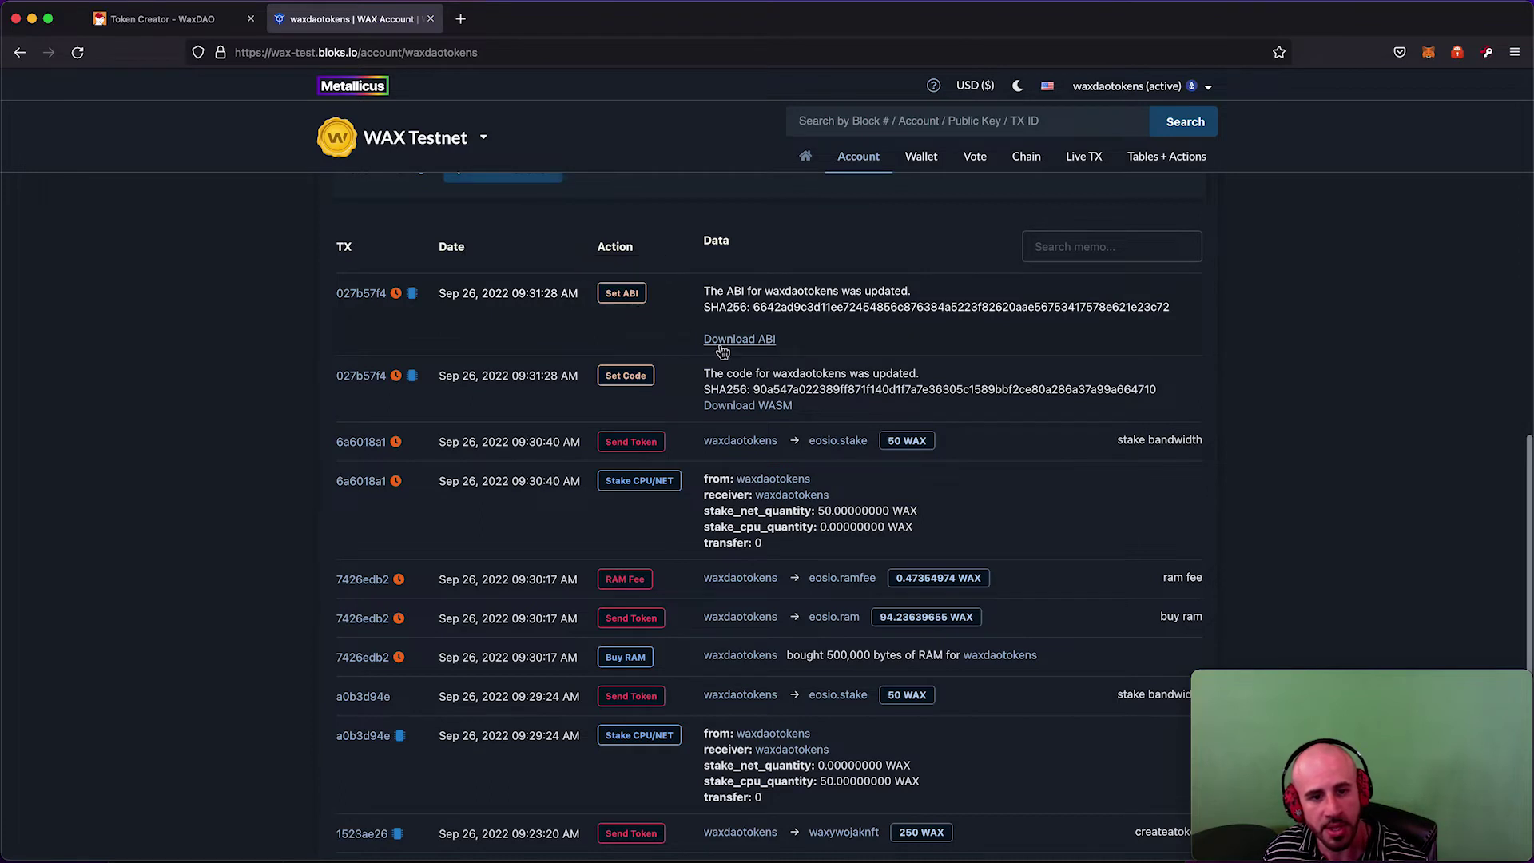
{"action": "scroll", "coordinate": [759, 360], "scroll_direction": "up", "scroll_amount": 2}
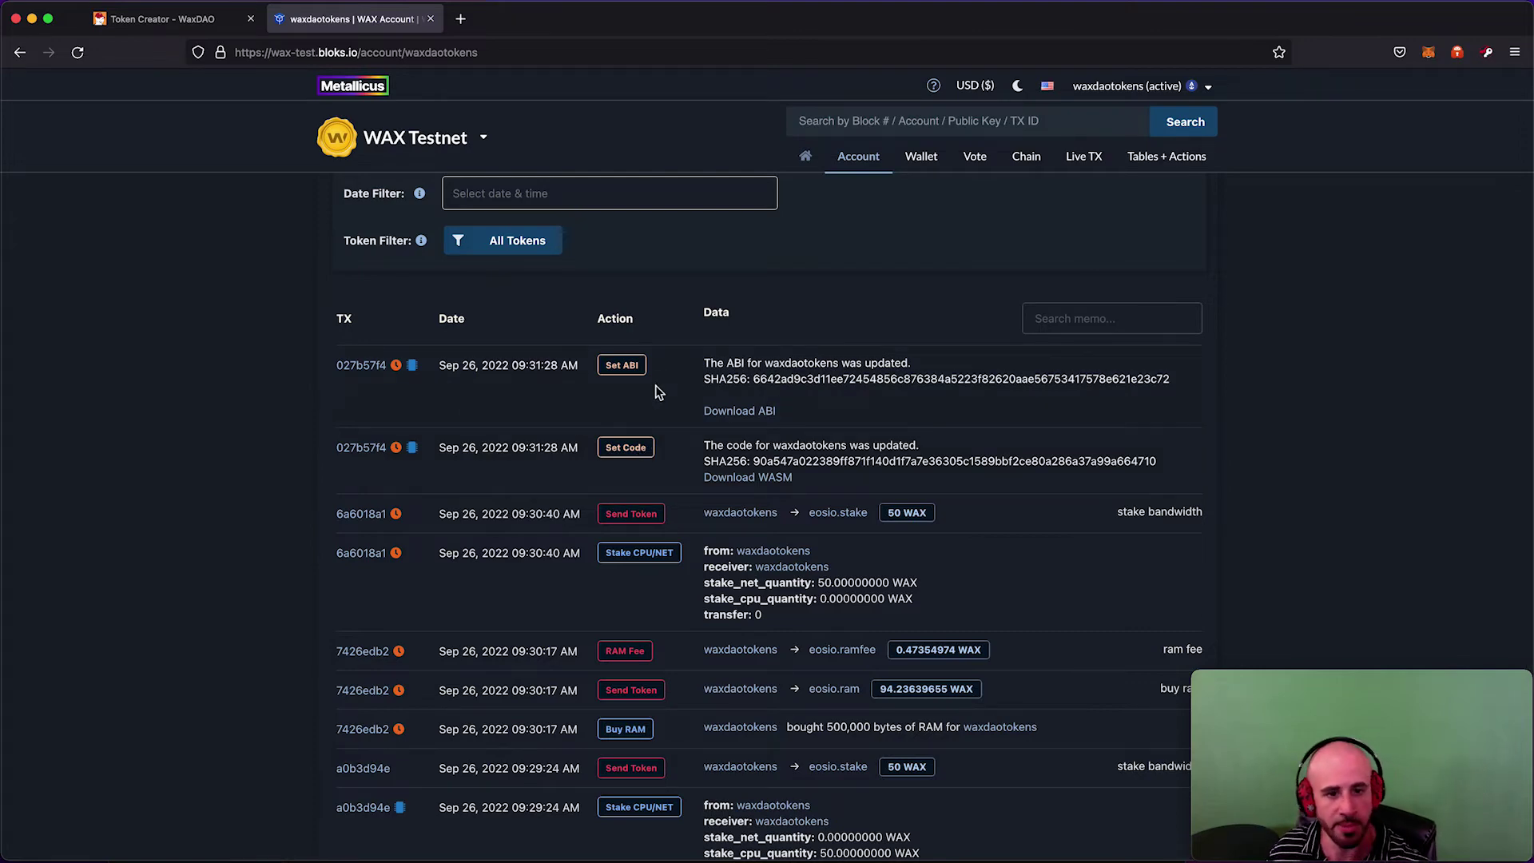
{"action": "scroll", "coordinate": [647, 377], "scroll_direction": "up", "scroll_amount": 8}
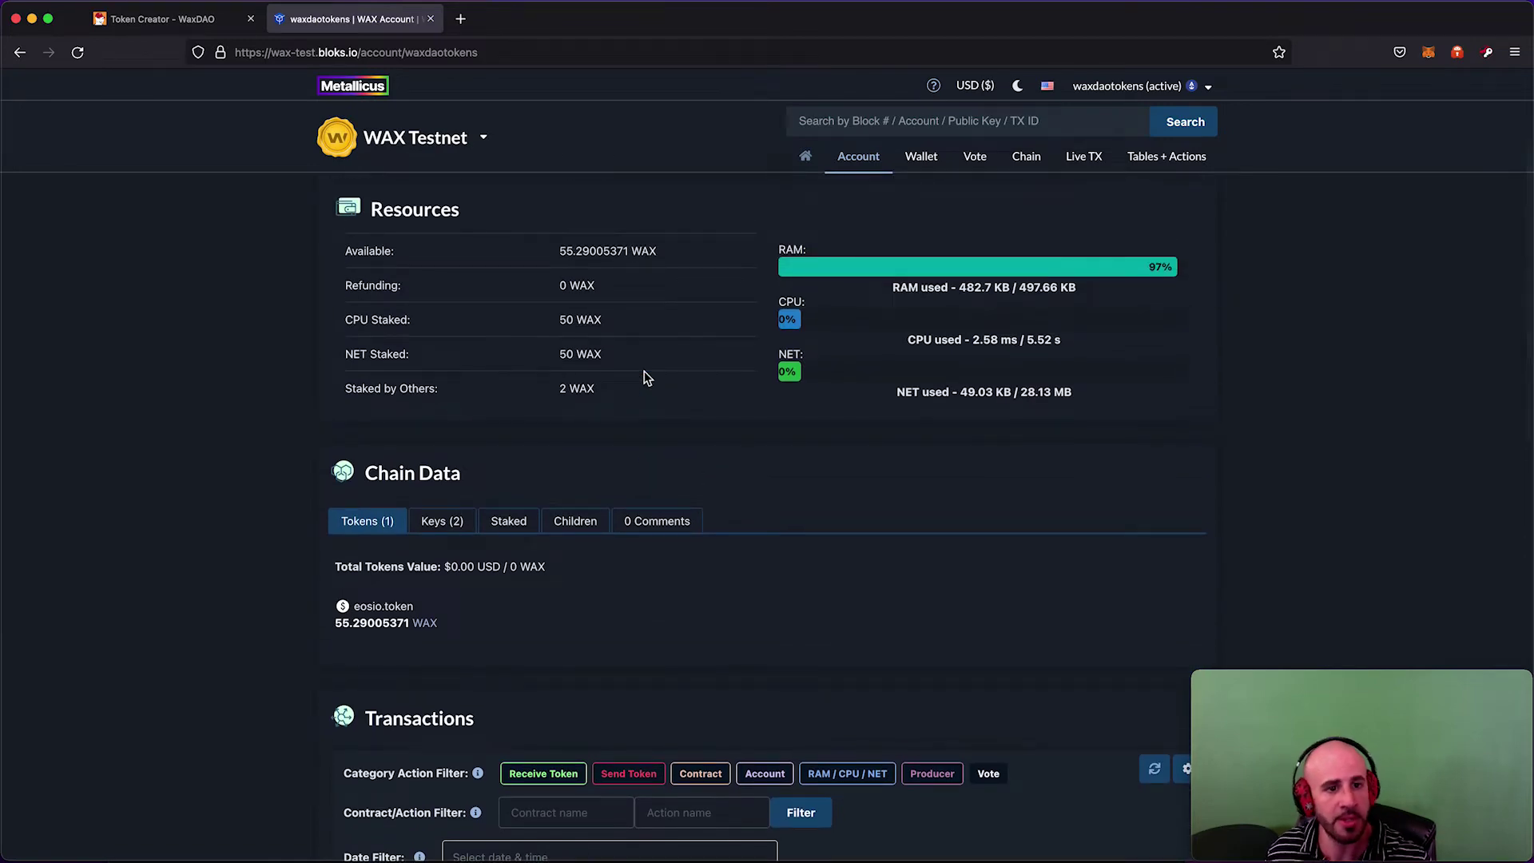
{"action": "key", "text": "ctrl+shift+Tab"}
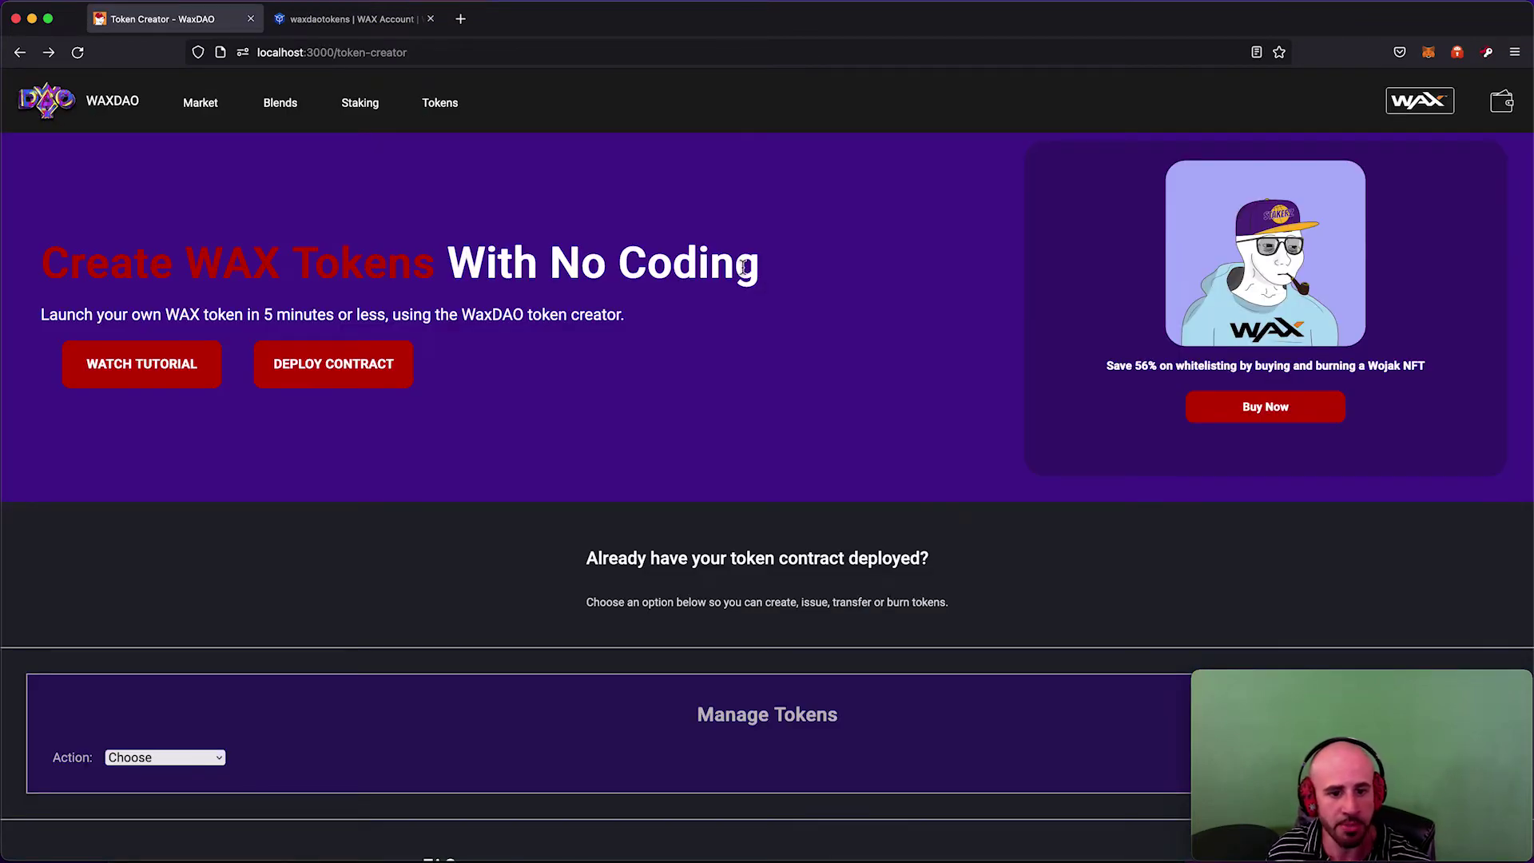
- Scroll past the already-deployed contract heading to Manage Tokens and expand the Action dropdown
{"action": "scroll", "coordinate": [742, 276], "scroll_direction": "down", "scroll_amount": 5}
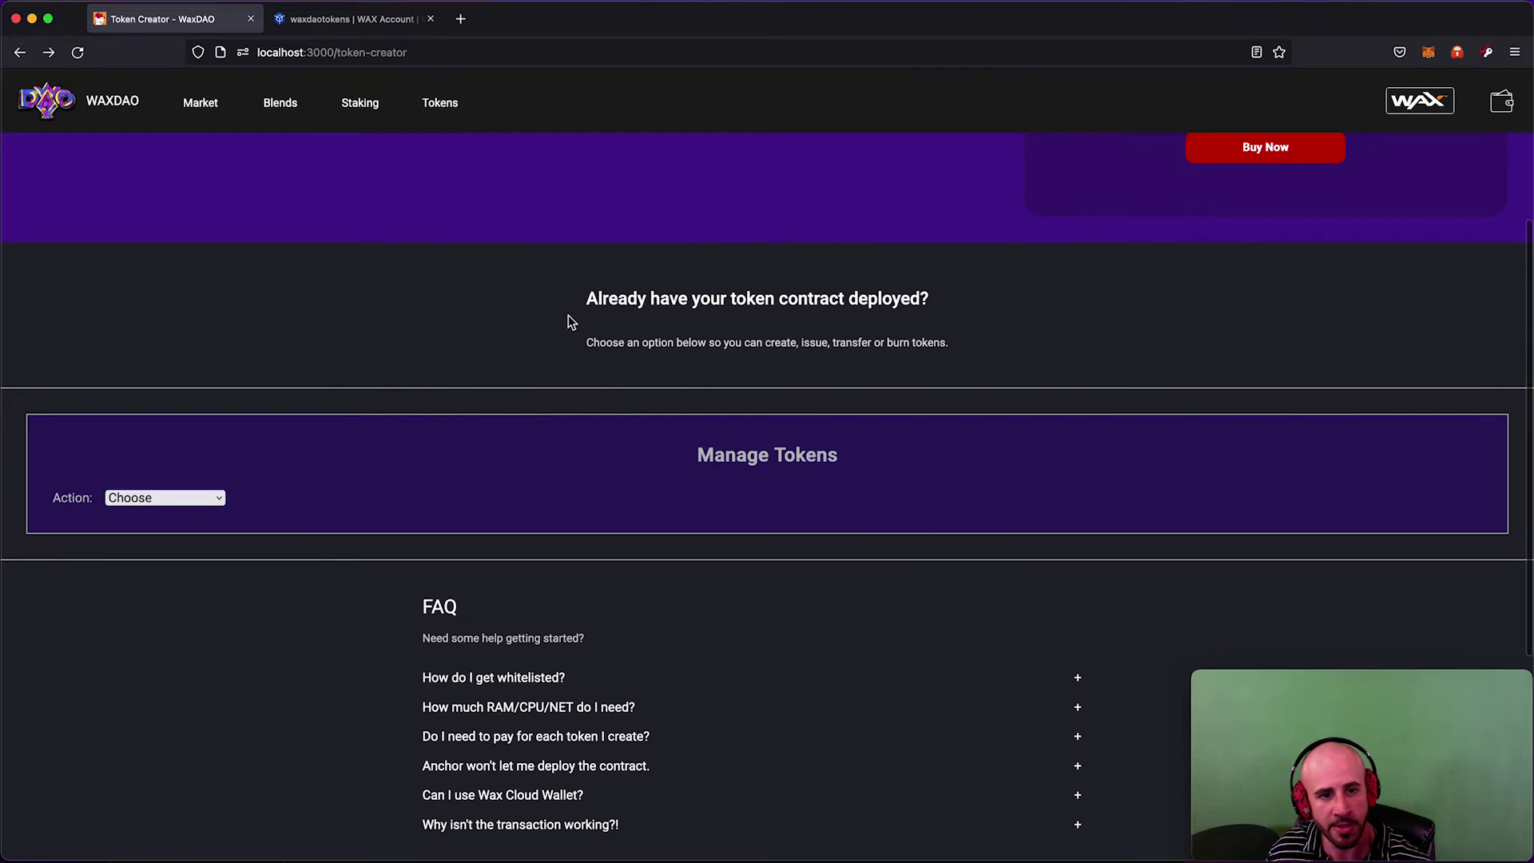
{"action": "left_click_drag", "start_coordinate": [581, 302], "coordinate": [1001, 299]}
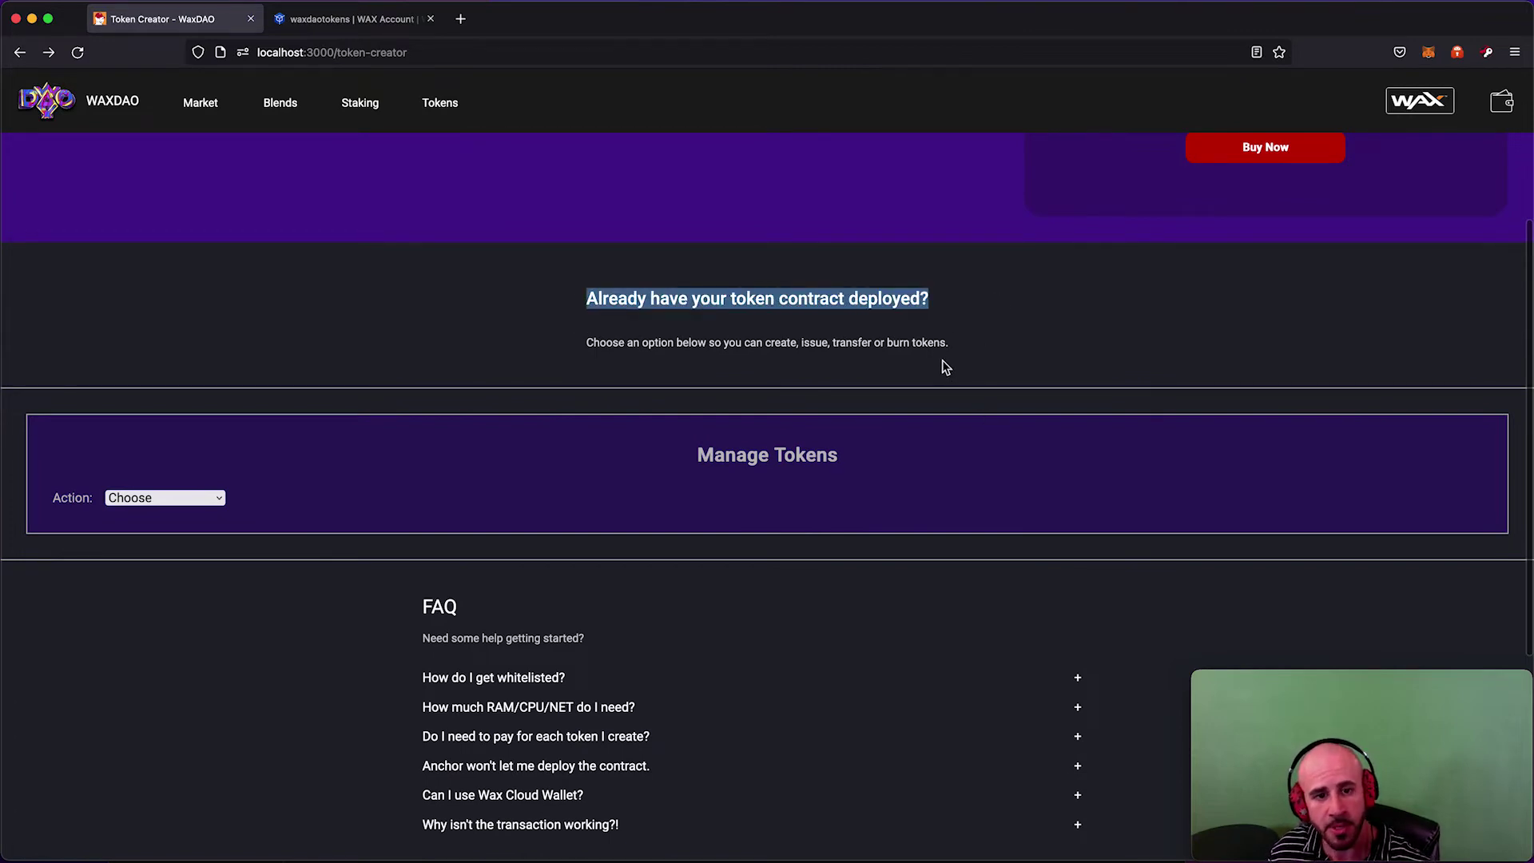
{"action": "scroll", "coordinate": [834, 442], "scroll_direction": "down", "scroll_amount": 1}
{"action": "left_click", "coordinate": [701, 444]}
{"action": "left_click_drag", "start_coordinate": [701, 445], "coordinate": [865, 445]}
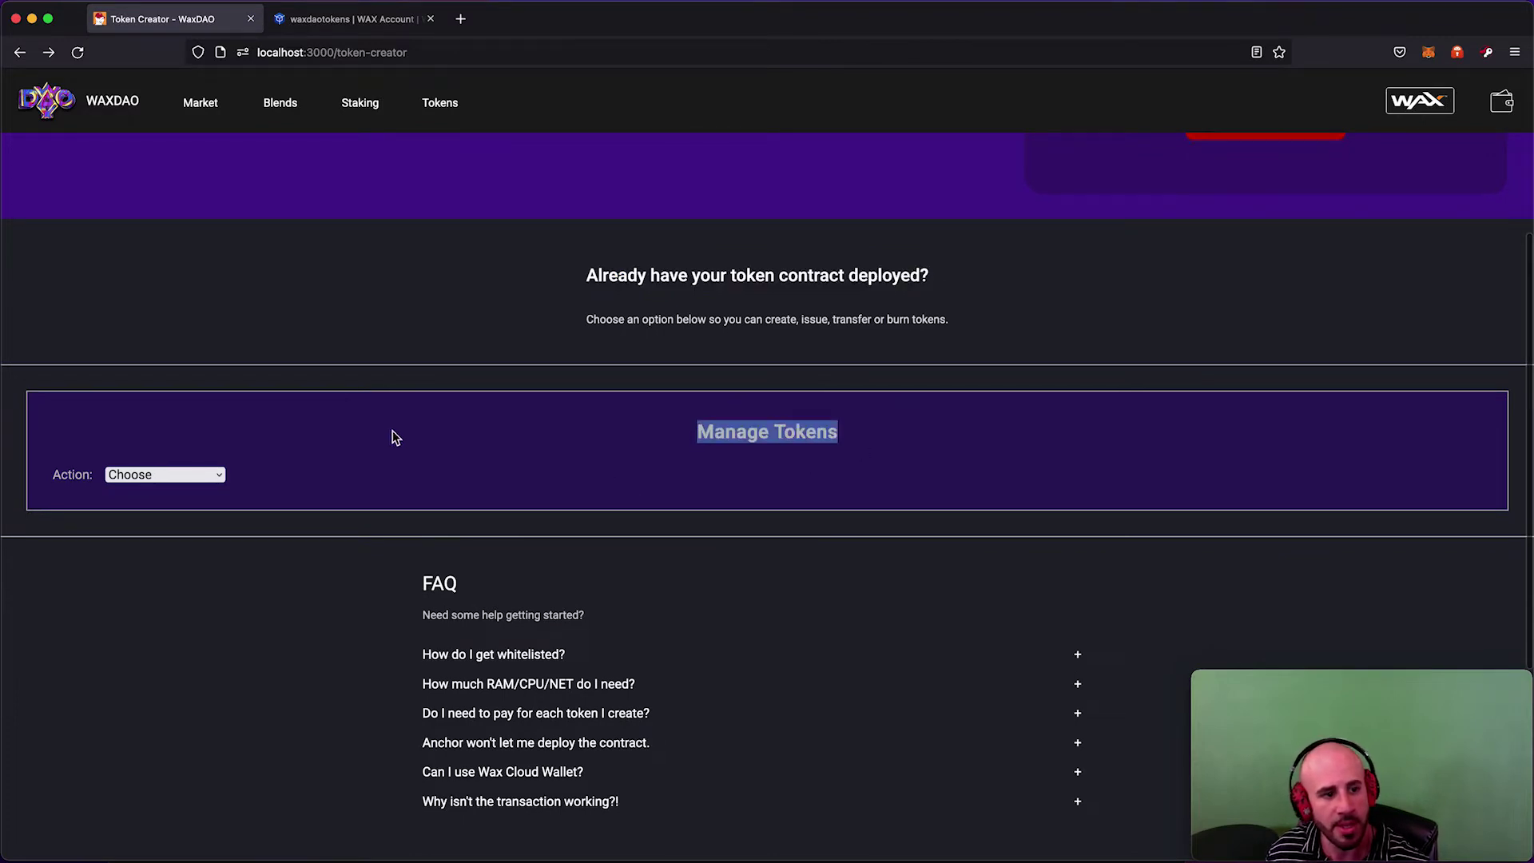
{"action": "scroll", "coordinate": [394, 435], "scroll_direction": "down", "scroll_amount": 1}
{"action": "left_click", "coordinate": [202, 438]}
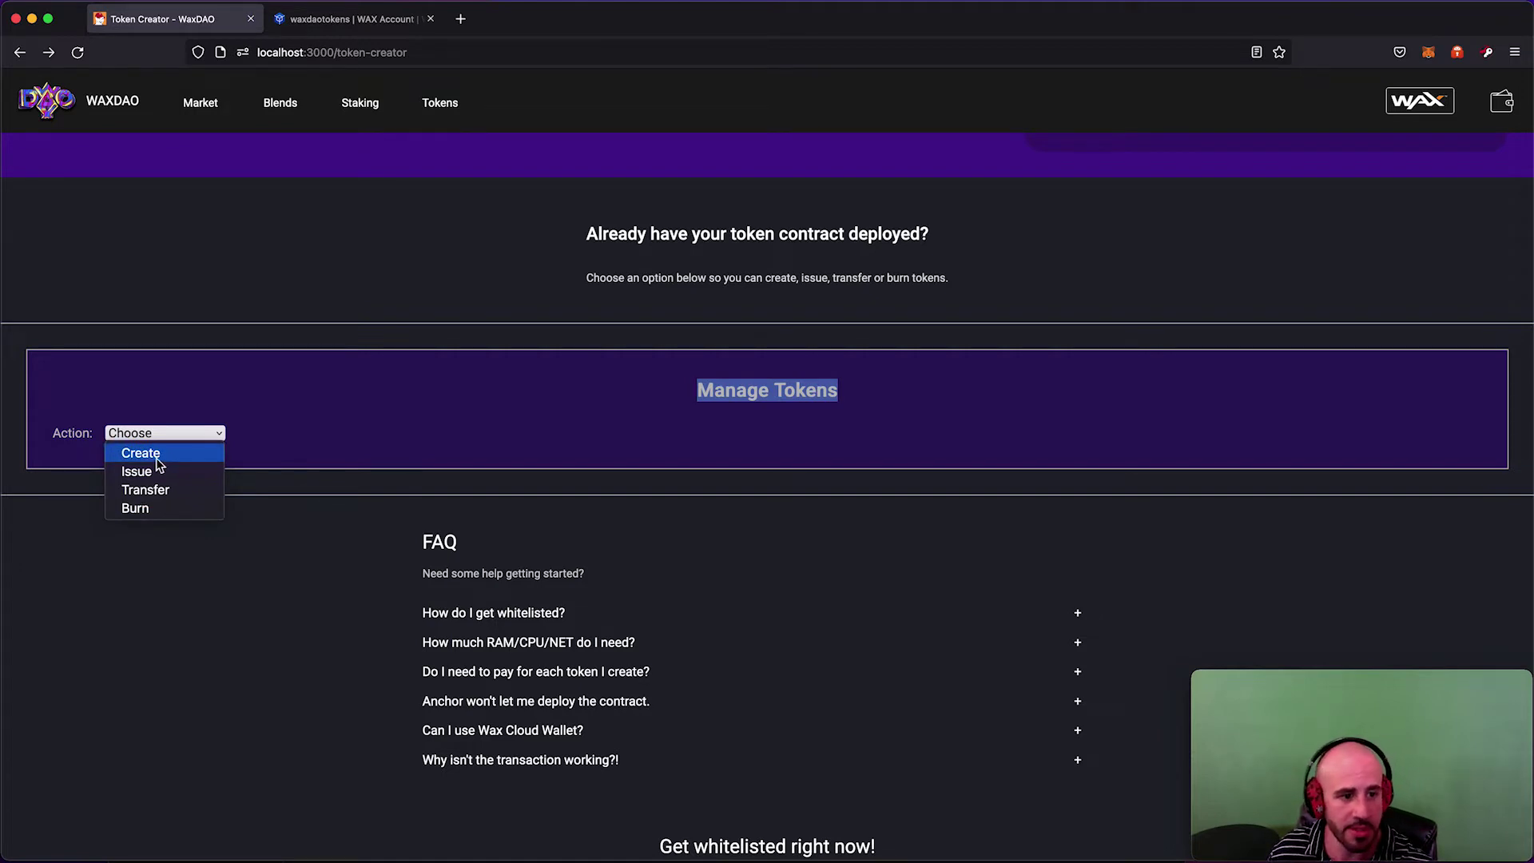
- Choose Create, enter Max Supply 100000000, Symbol TEST and Precision 8, and submit
{"action": "left_click", "coordinate": [155, 455]}
{"action": "left_click", "coordinate": [154, 463]}
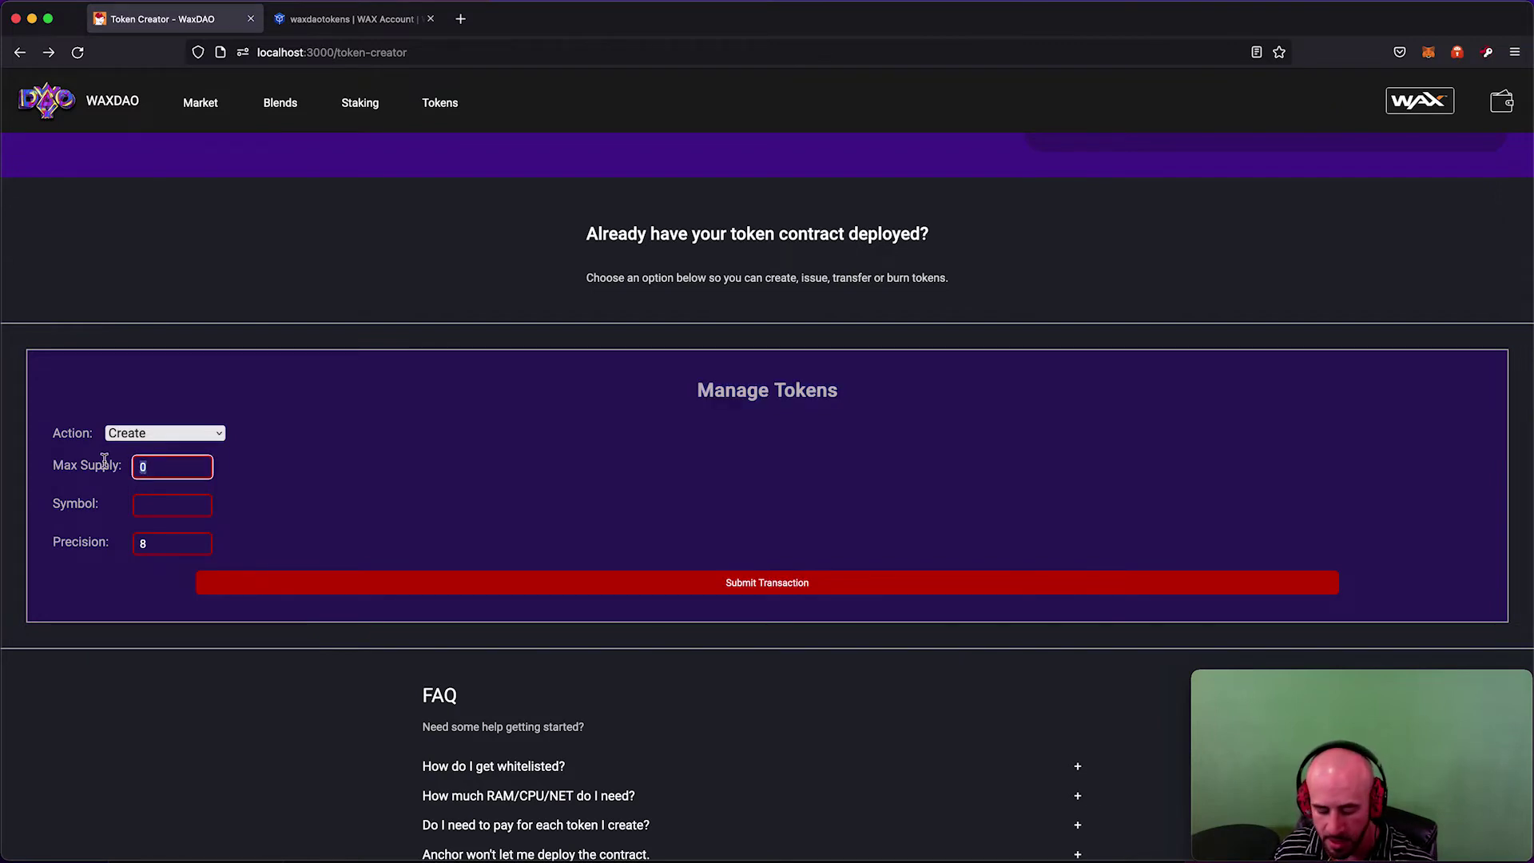
{"action": "key", "text": "BackSpace"}
{"action": "type", "text": "100"}
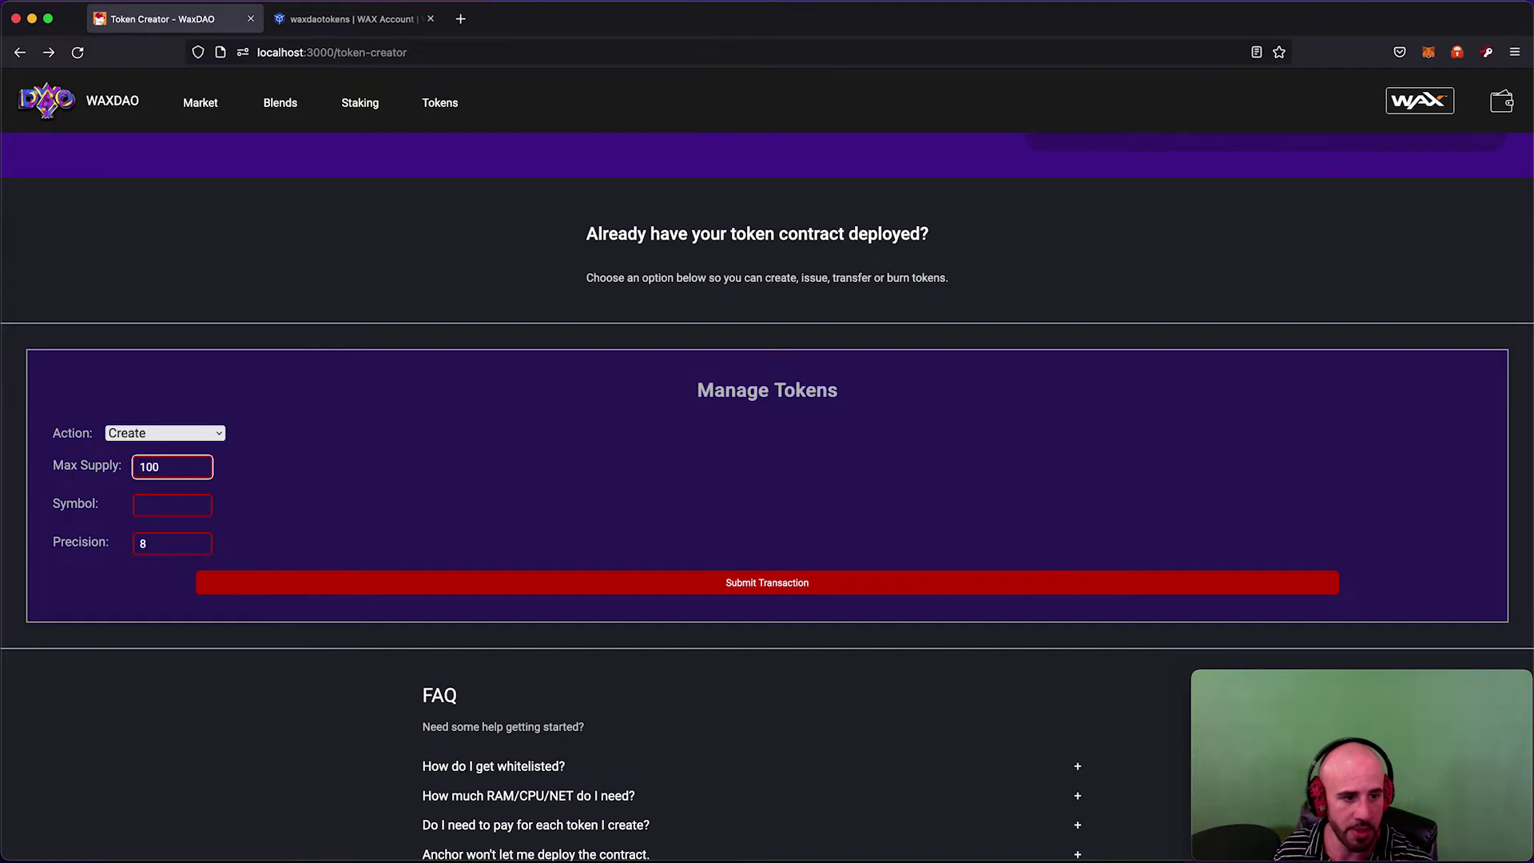
{"action": "type", "text": "000000"}
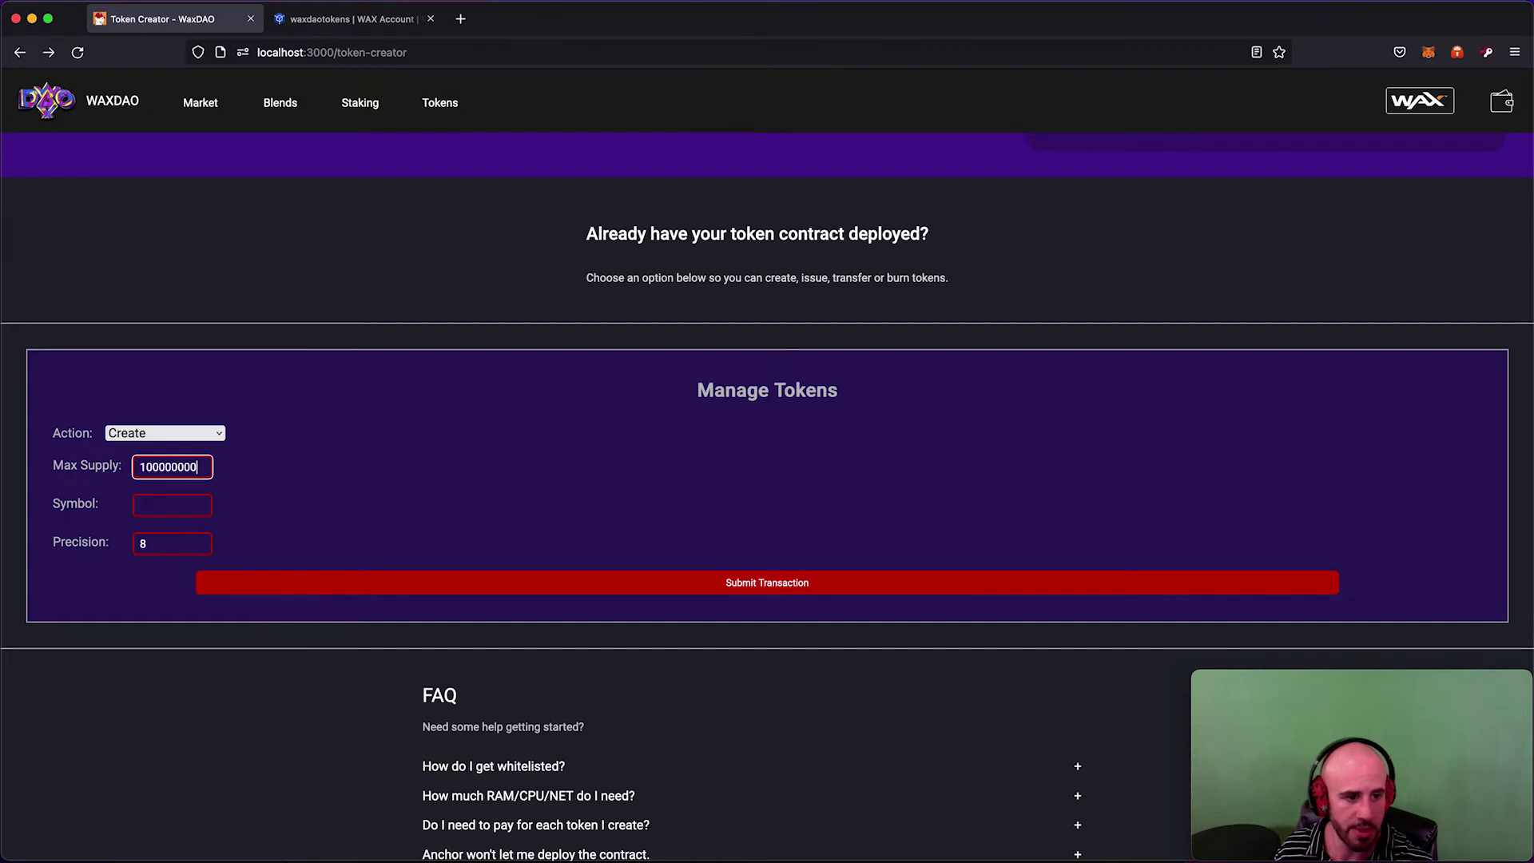
{"action": "left_click", "coordinate": [182, 508]}
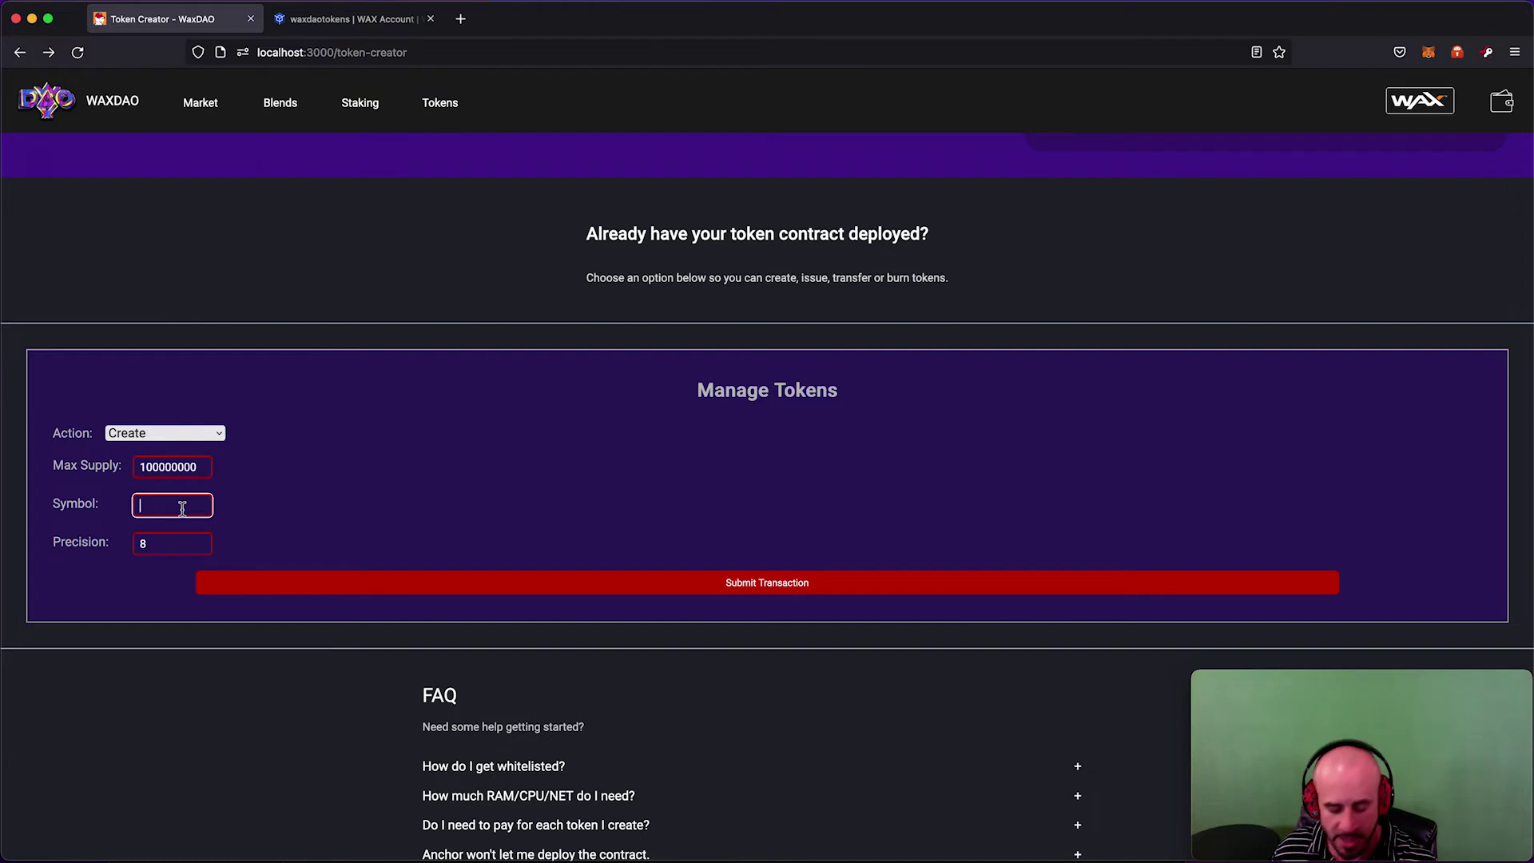
{"action": "type", "text": "TEST"}
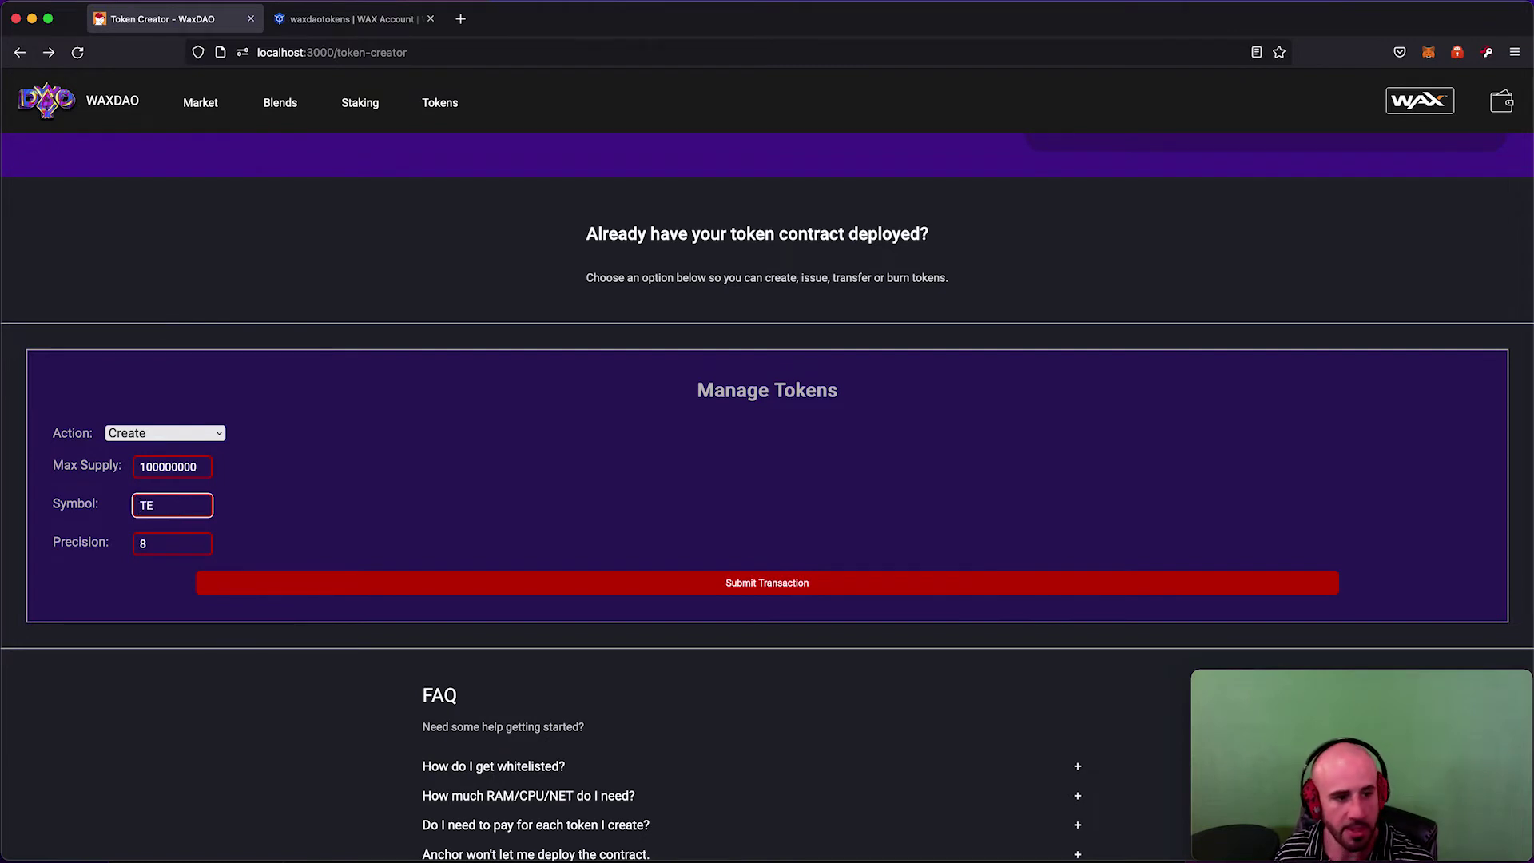
{"action": "left_click", "coordinate": [169, 544]}
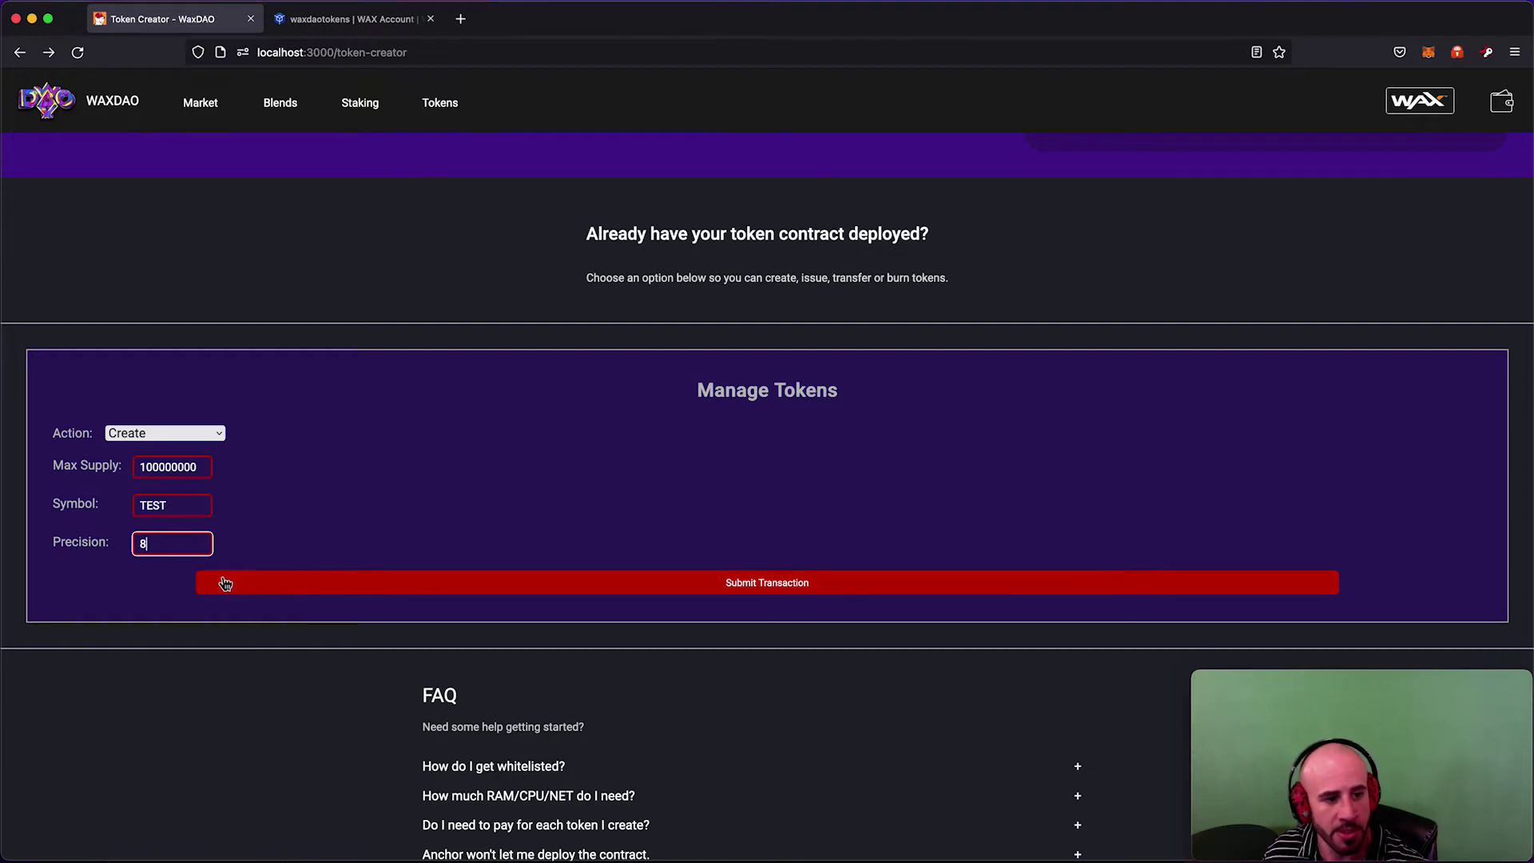
{"action": "double_click", "coordinate": [171, 551]}
{"action": "left_click", "coordinate": [752, 589]}
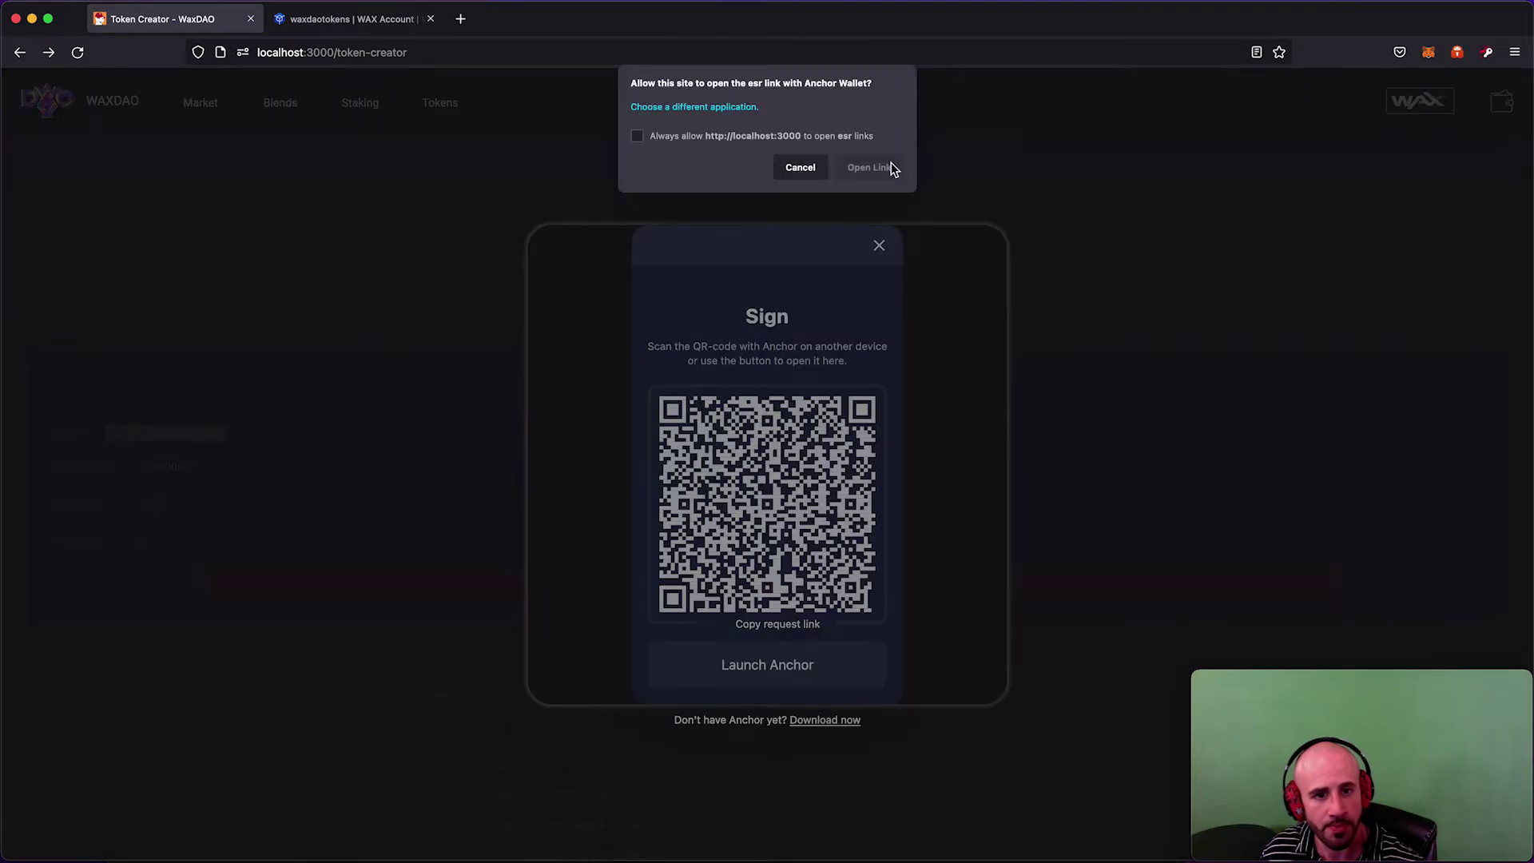
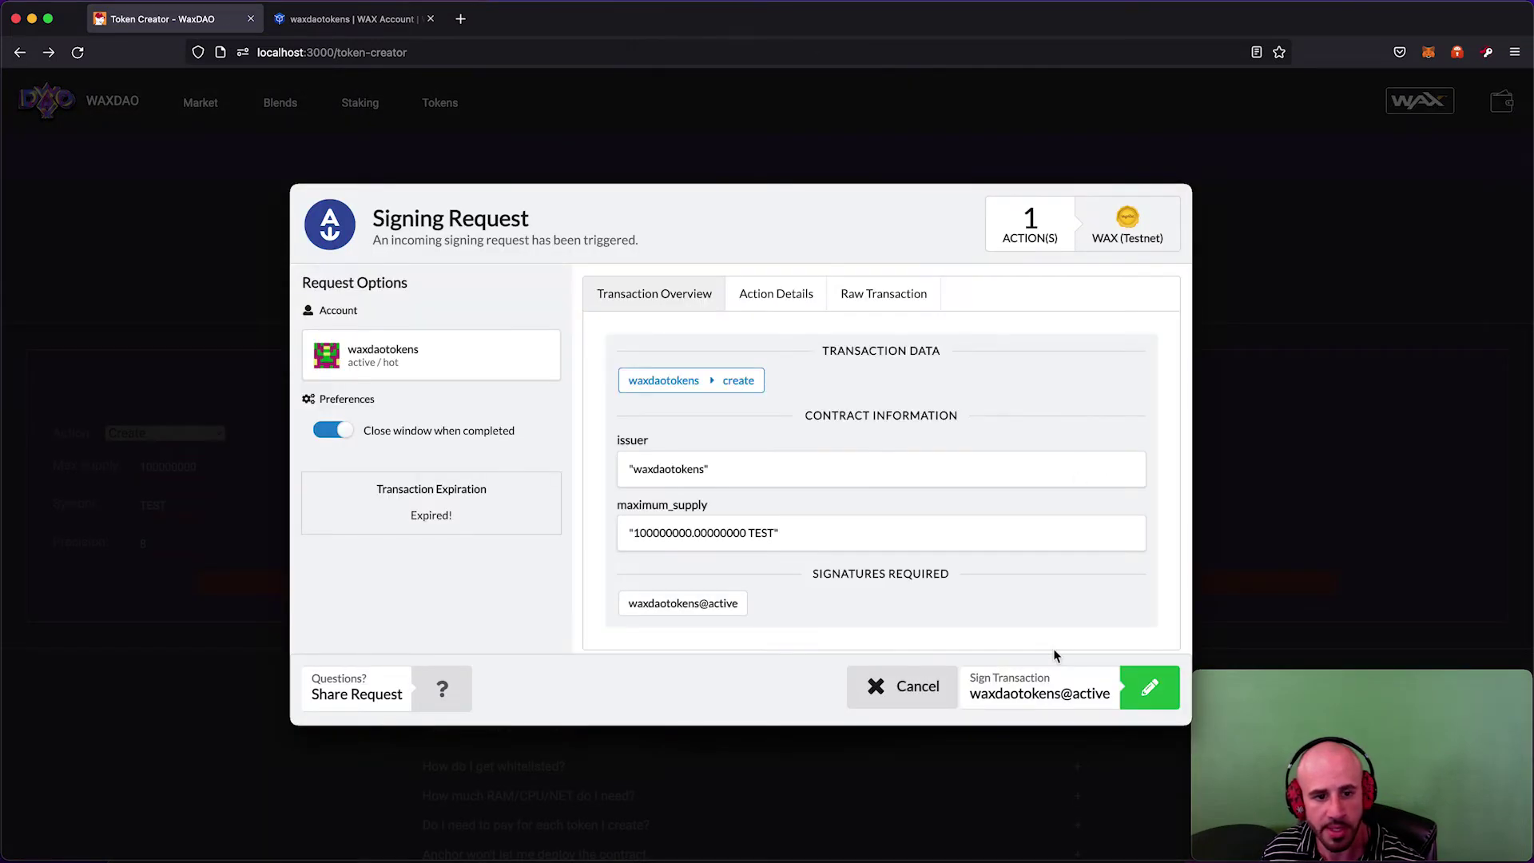
- Check the TEST maximum supply in Anchor, sign the creation and dismiss the success notice
{"action": "left_click_drag", "start_coordinate": [633, 534], "coordinate": [698, 534]}
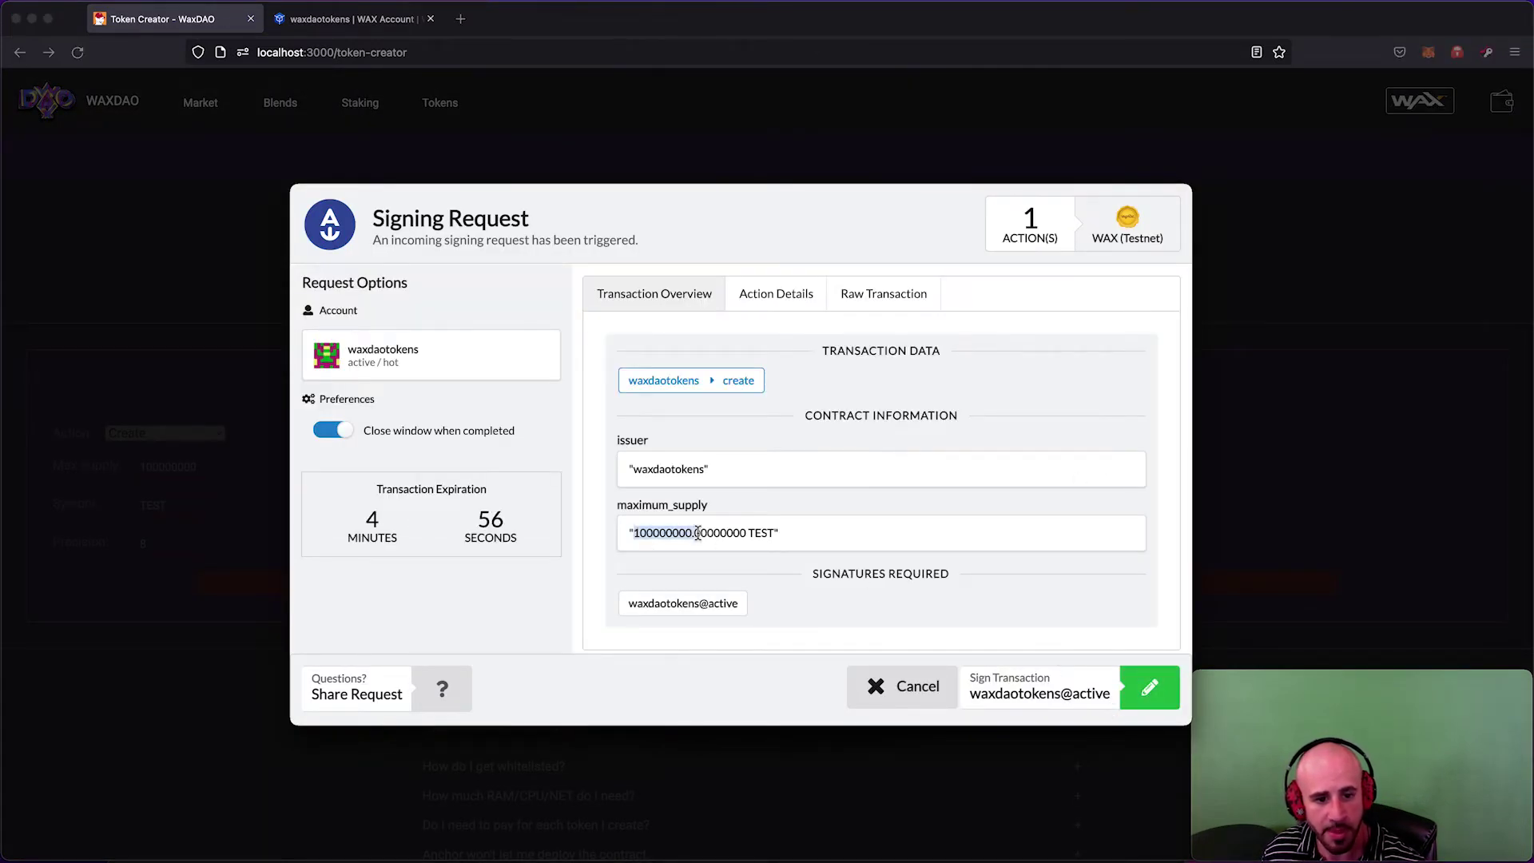
{"action": "left_click", "coordinate": [730, 533]}
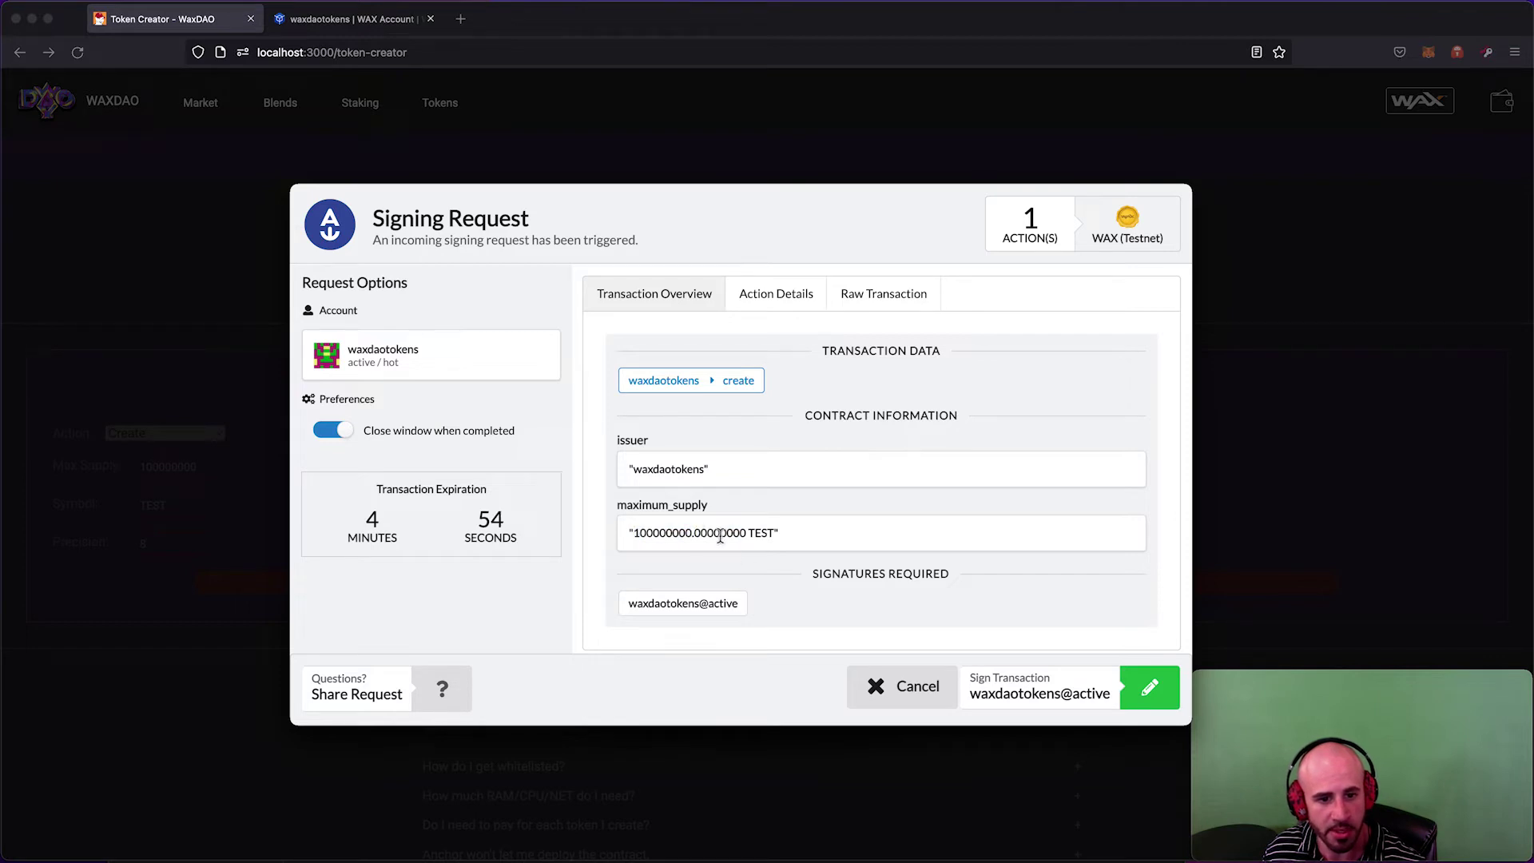
{"action": "left_click_drag", "start_coordinate": [722, 534], "coordinate": [703, 535]}
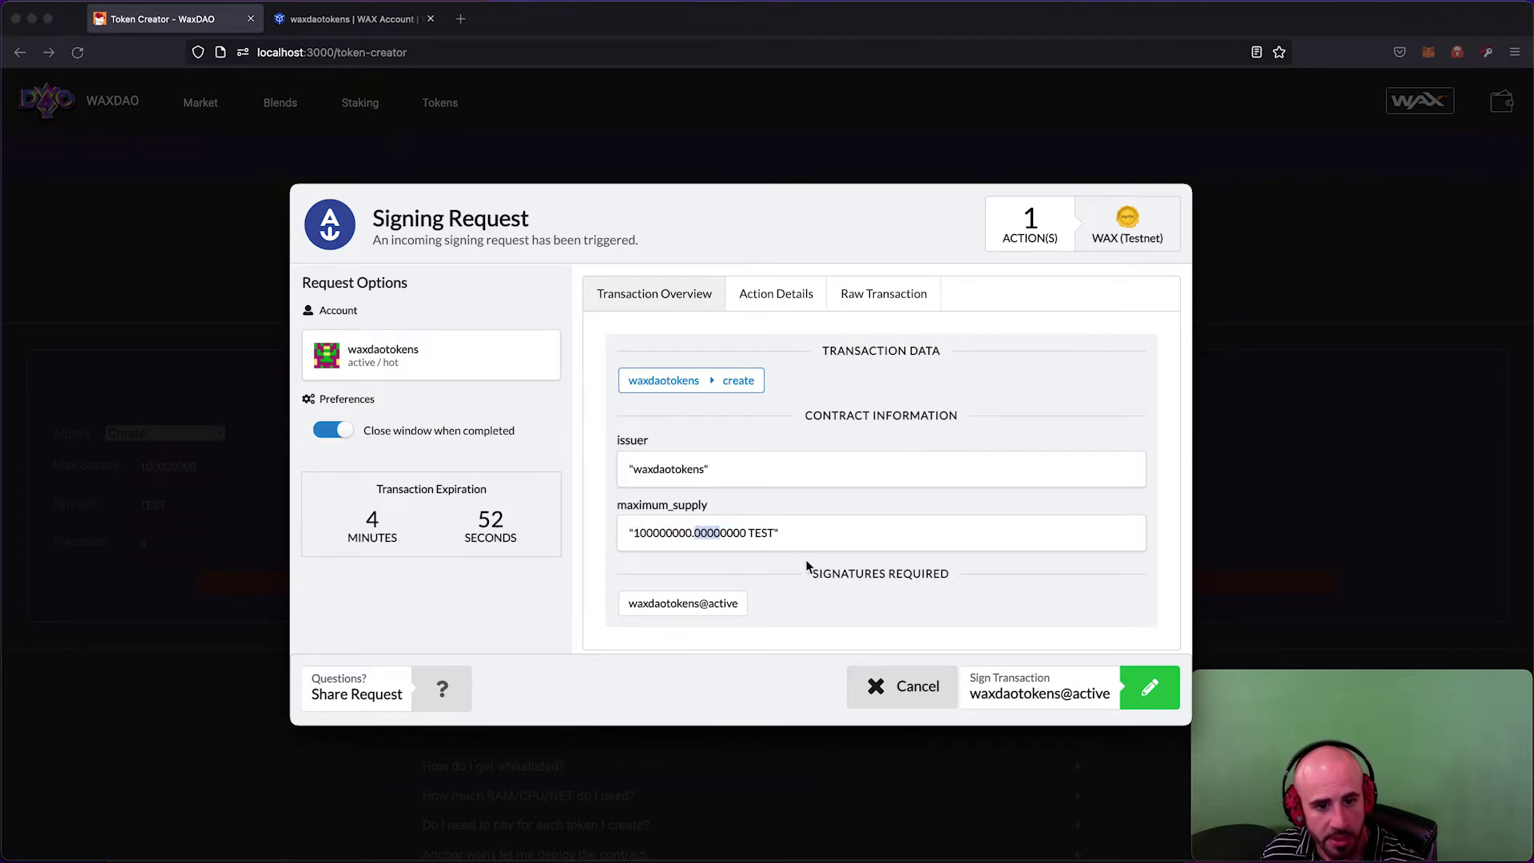
{"action": "double_click", "coordinate": [765, 533]}
{"action": "left_click", "coordinate": [1155, 694]}
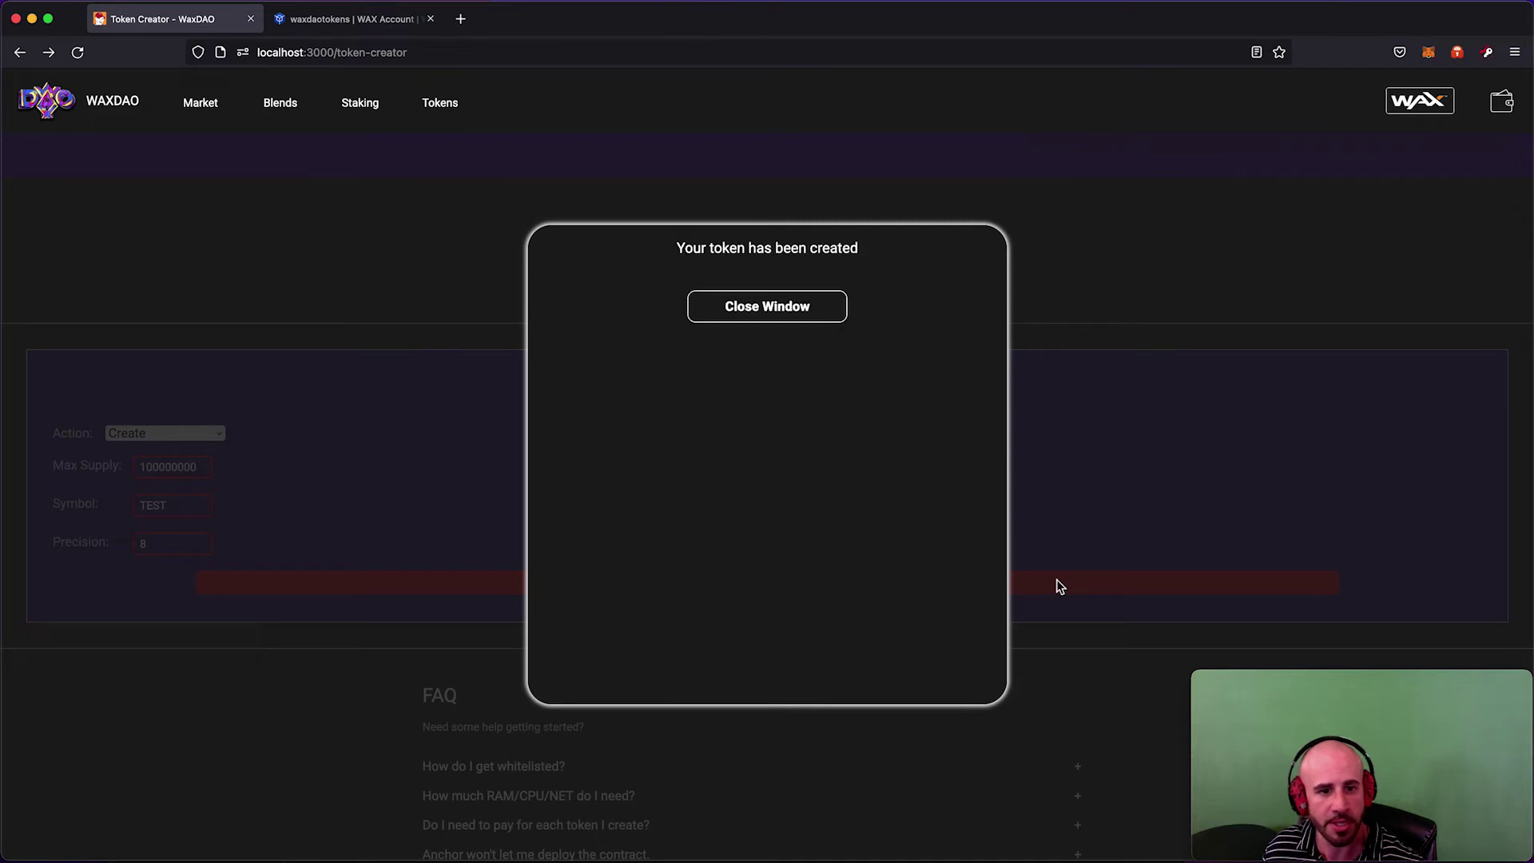
{"action": "left_click", "coordinate": [776, 317]}
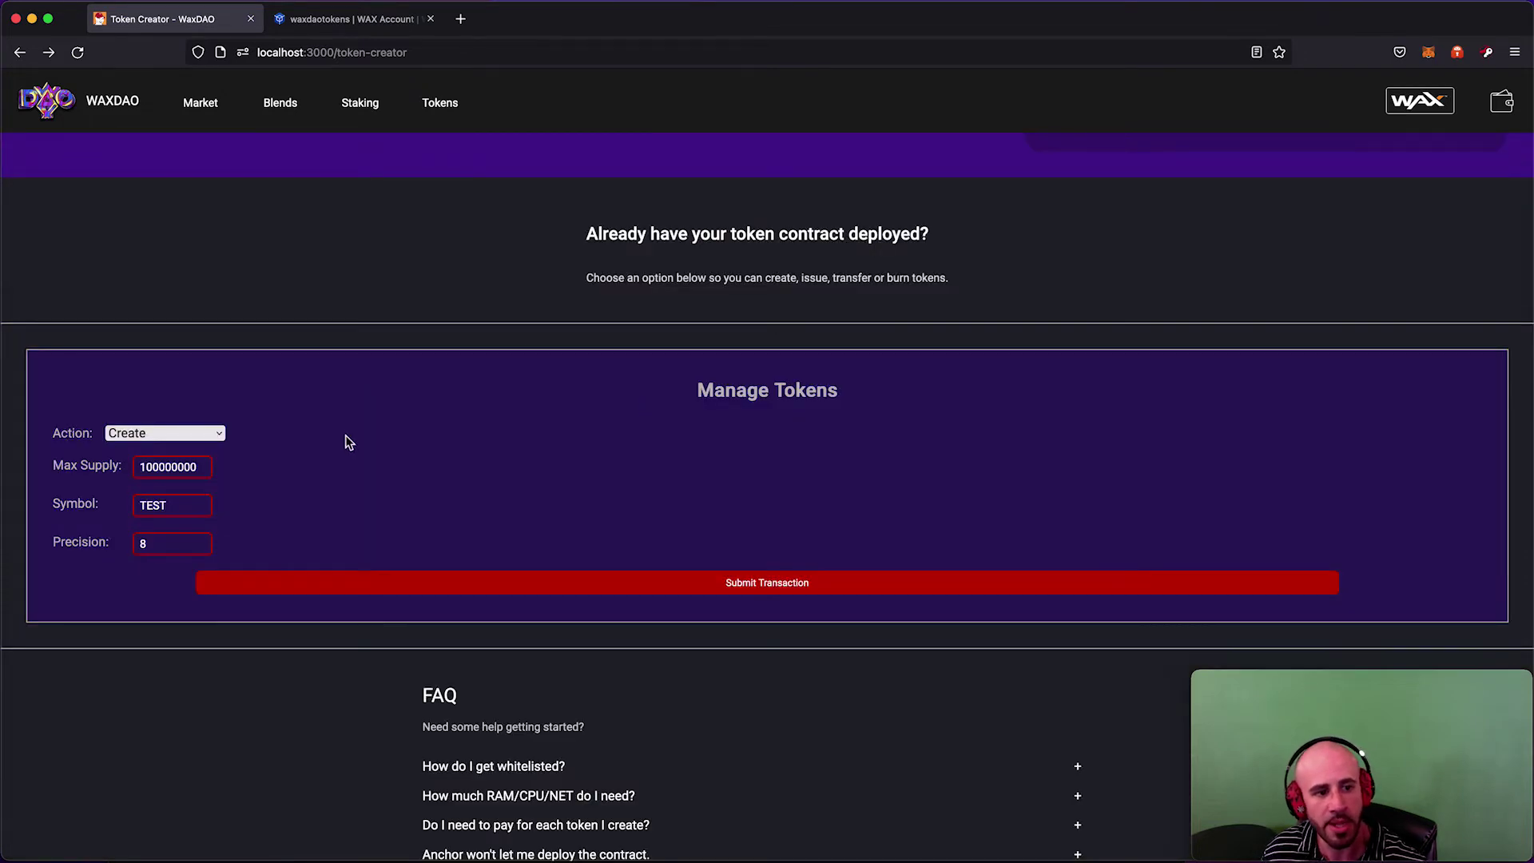
{"action": "left_click", "coordinate": [202, 441]}
- Fill the Issue form with amount 100 and symbol TEST
{"action": "left_click", "coordinate": [190, 454]}
{"action": "left_click_drag", "start_coordinate": [175, 470], "coordinate": [140, 470]}
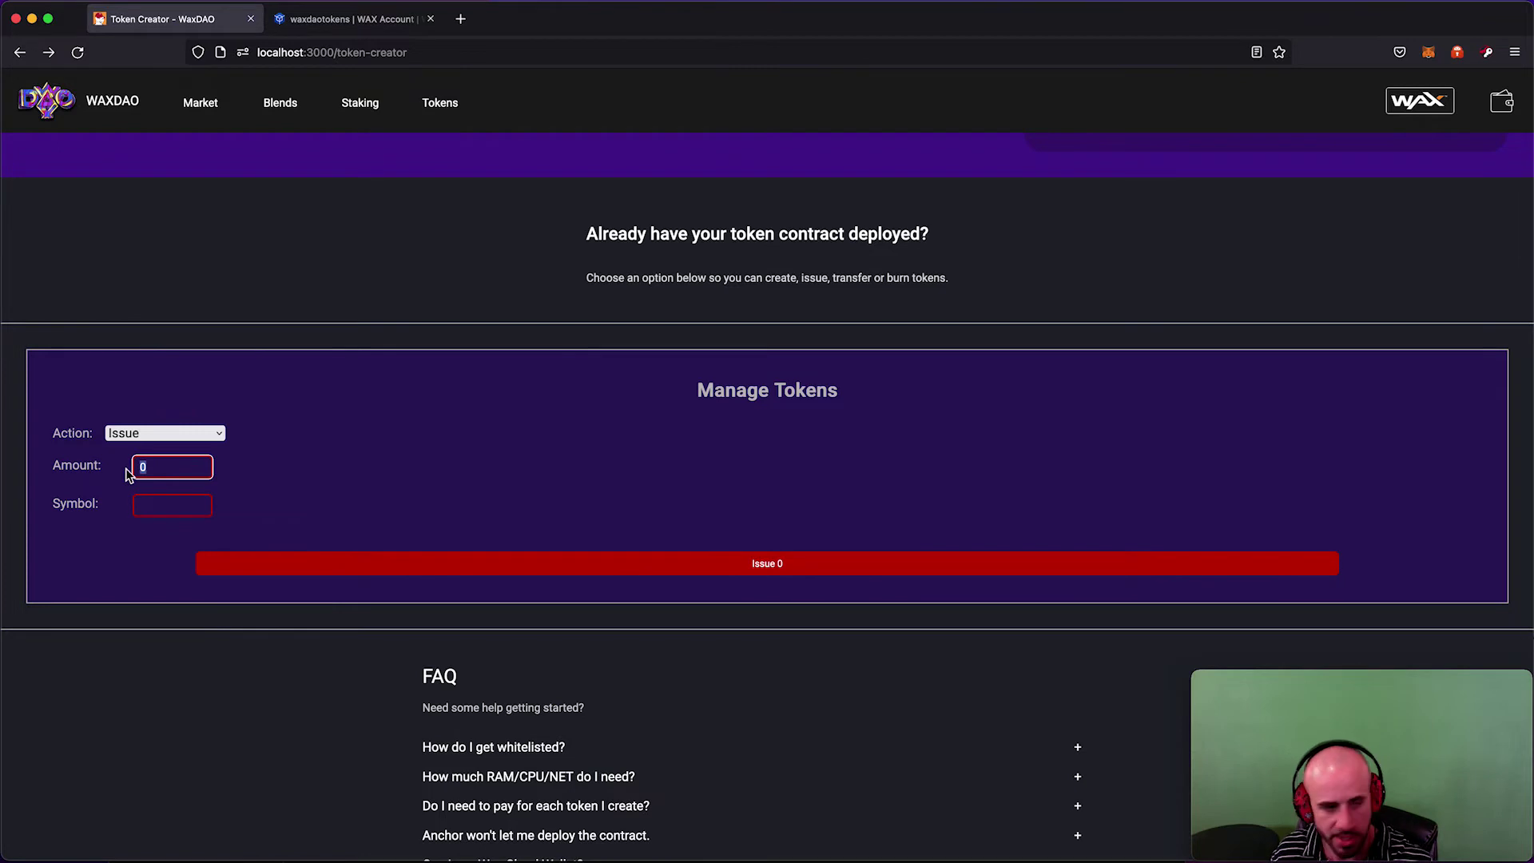
{"action": "type", "text": "100"}
{"action": "left_click", "coordinate": [157, 506]}
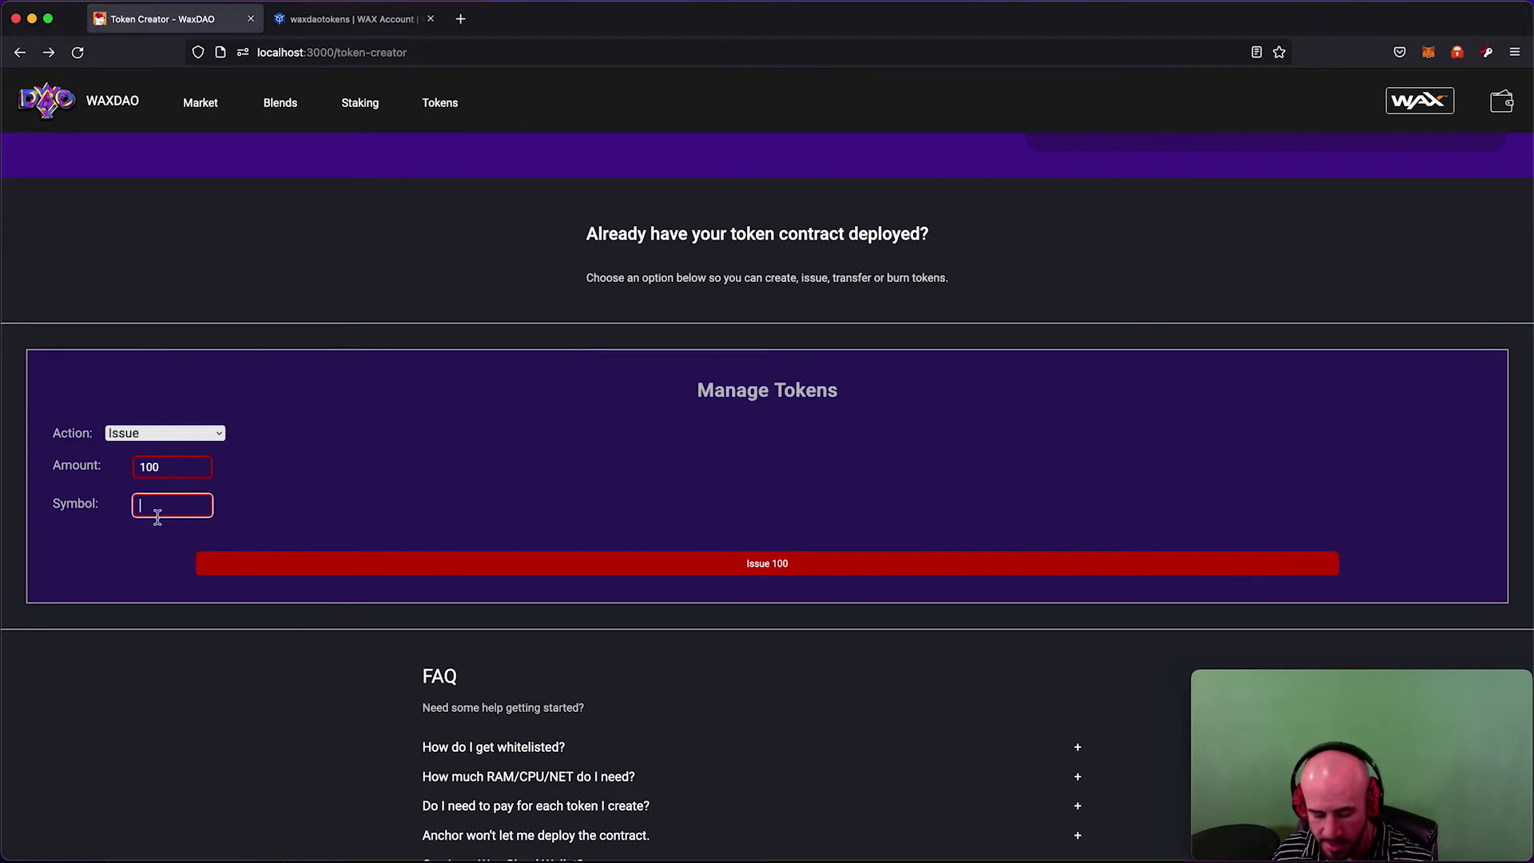
{"action": "type", "text": "TEST"}
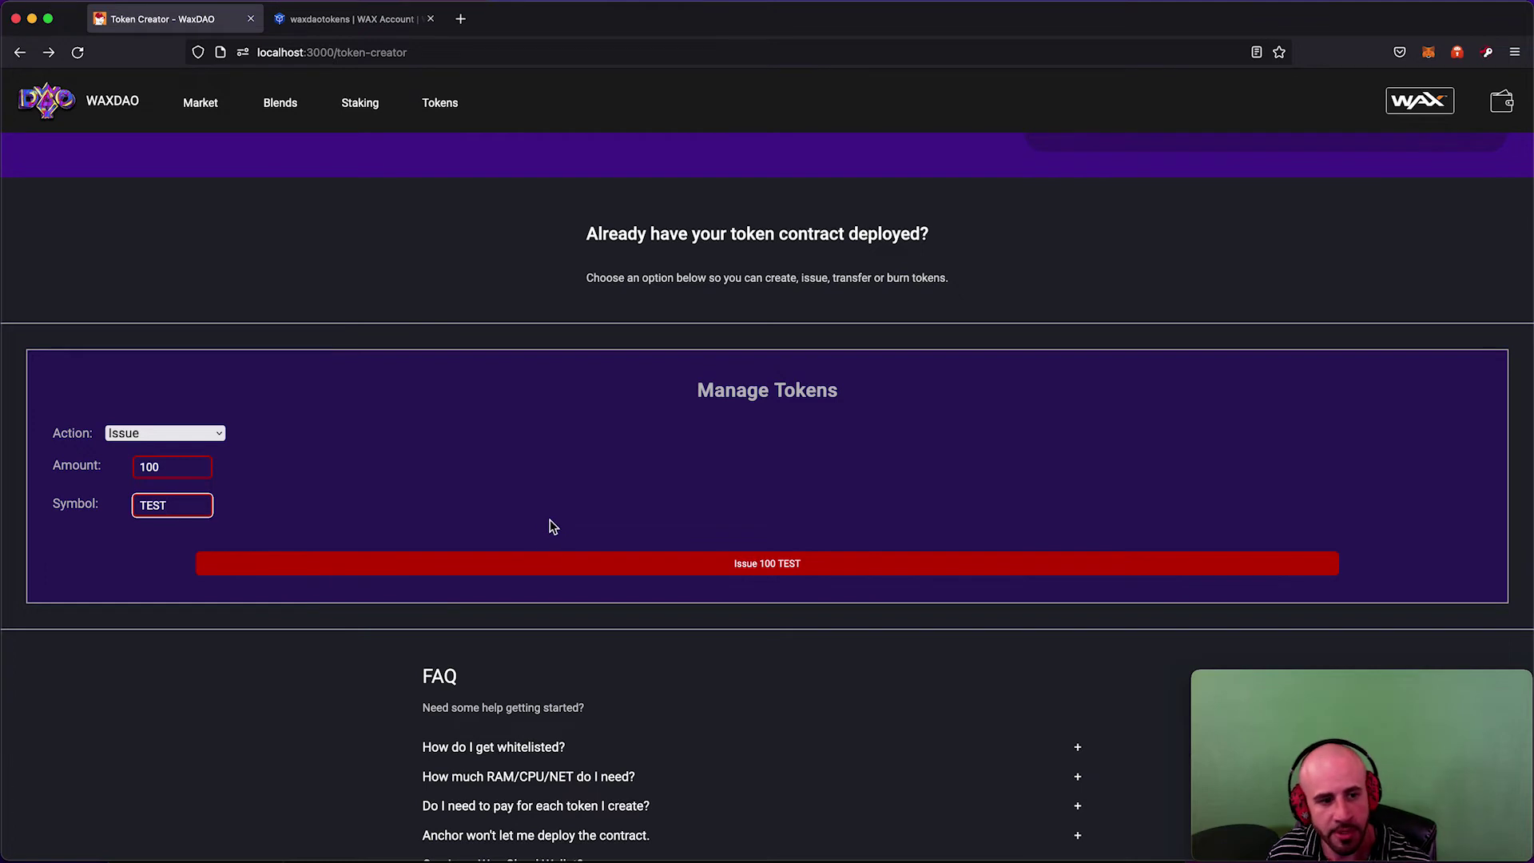
- Submit and sign the 100 TEST issue in Anchor, then switch the action to Transfer
{"action": "left_click", "coordinate": [769, 564]}
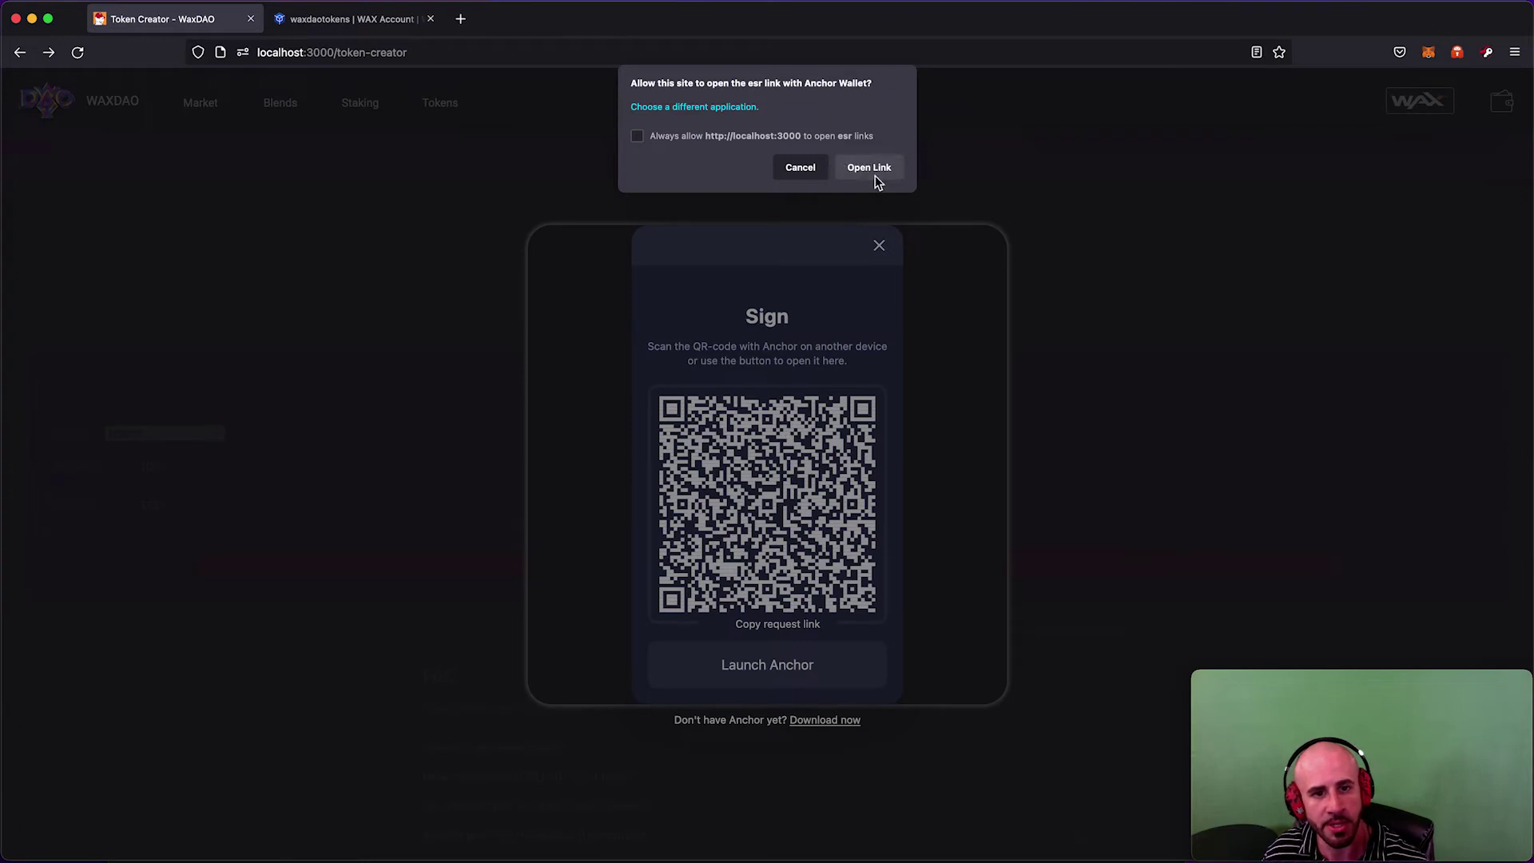
{"action": "left_click", "coordinate": [875, 172]}
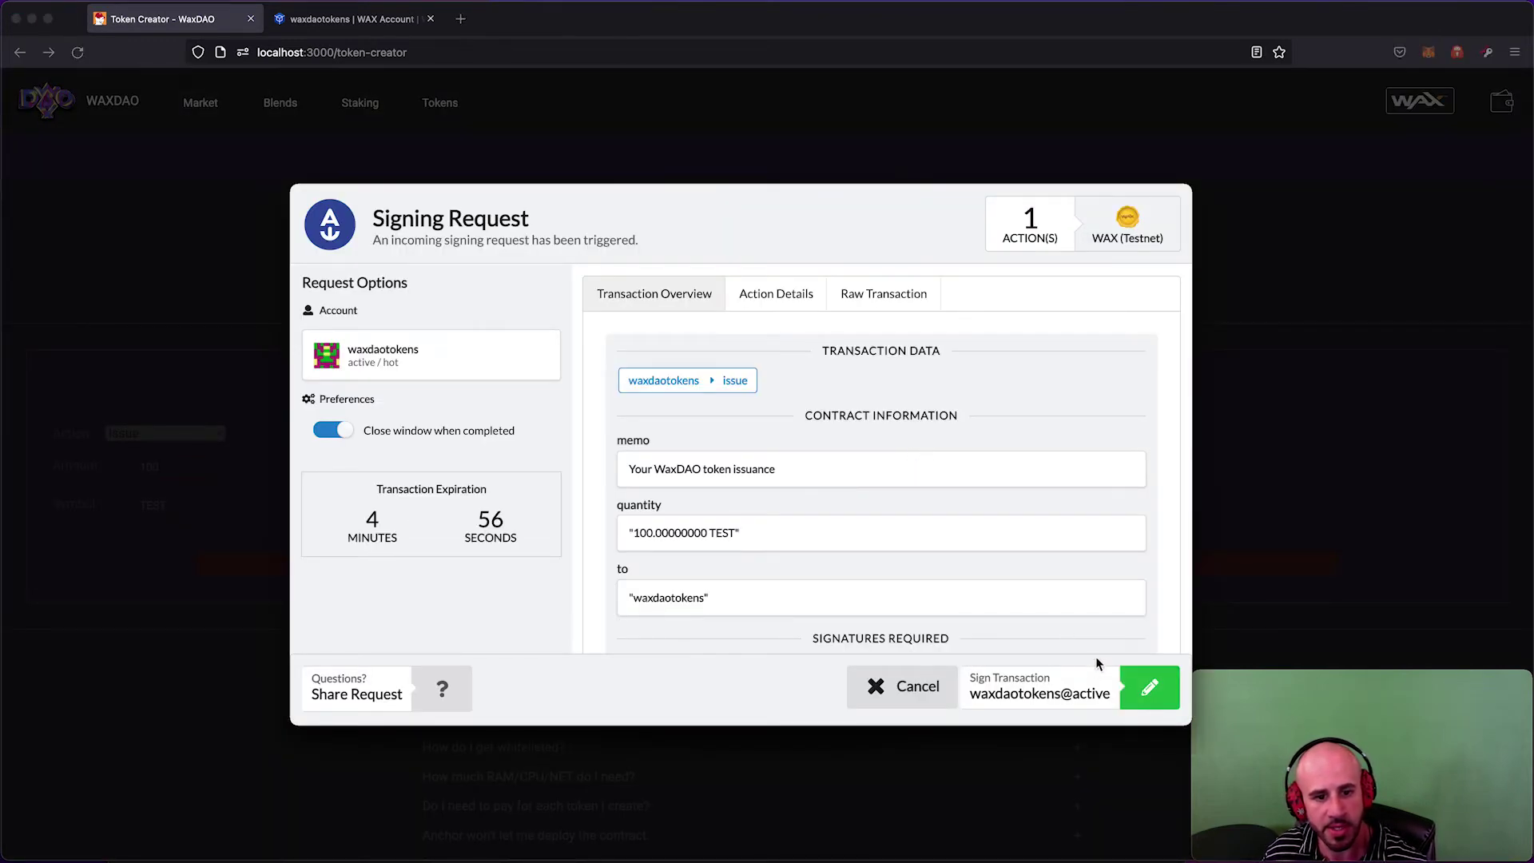
{"action": "left_click_drag", "start_coordinate": [629, 533], "coordinate": [741, 532]}
{"action": "left_click", "coordinate": [1150, 696]}
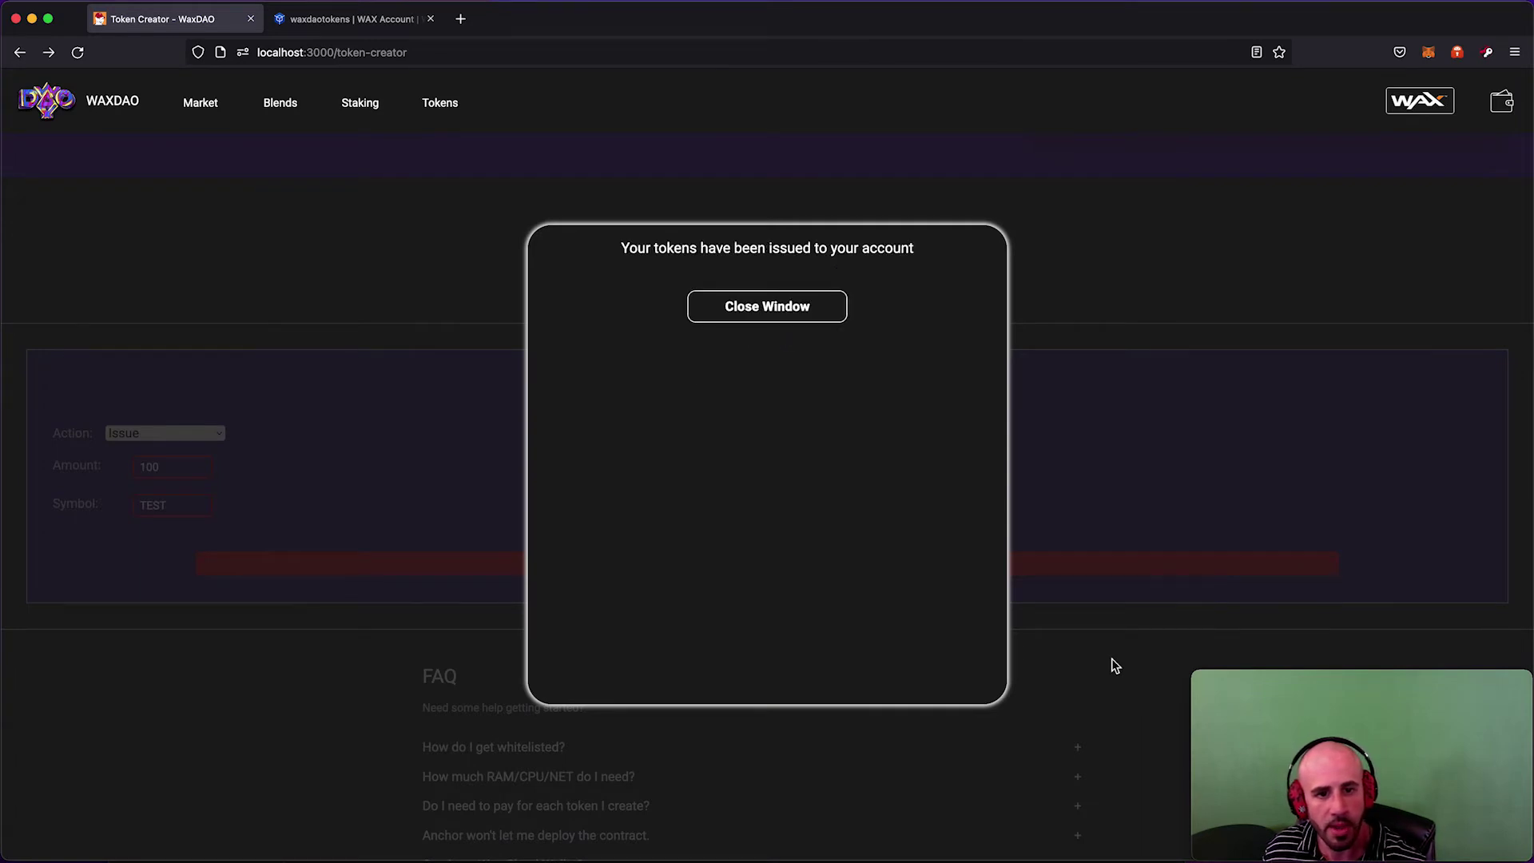
{"action": "left_click", "coordinate": [758, 310]}
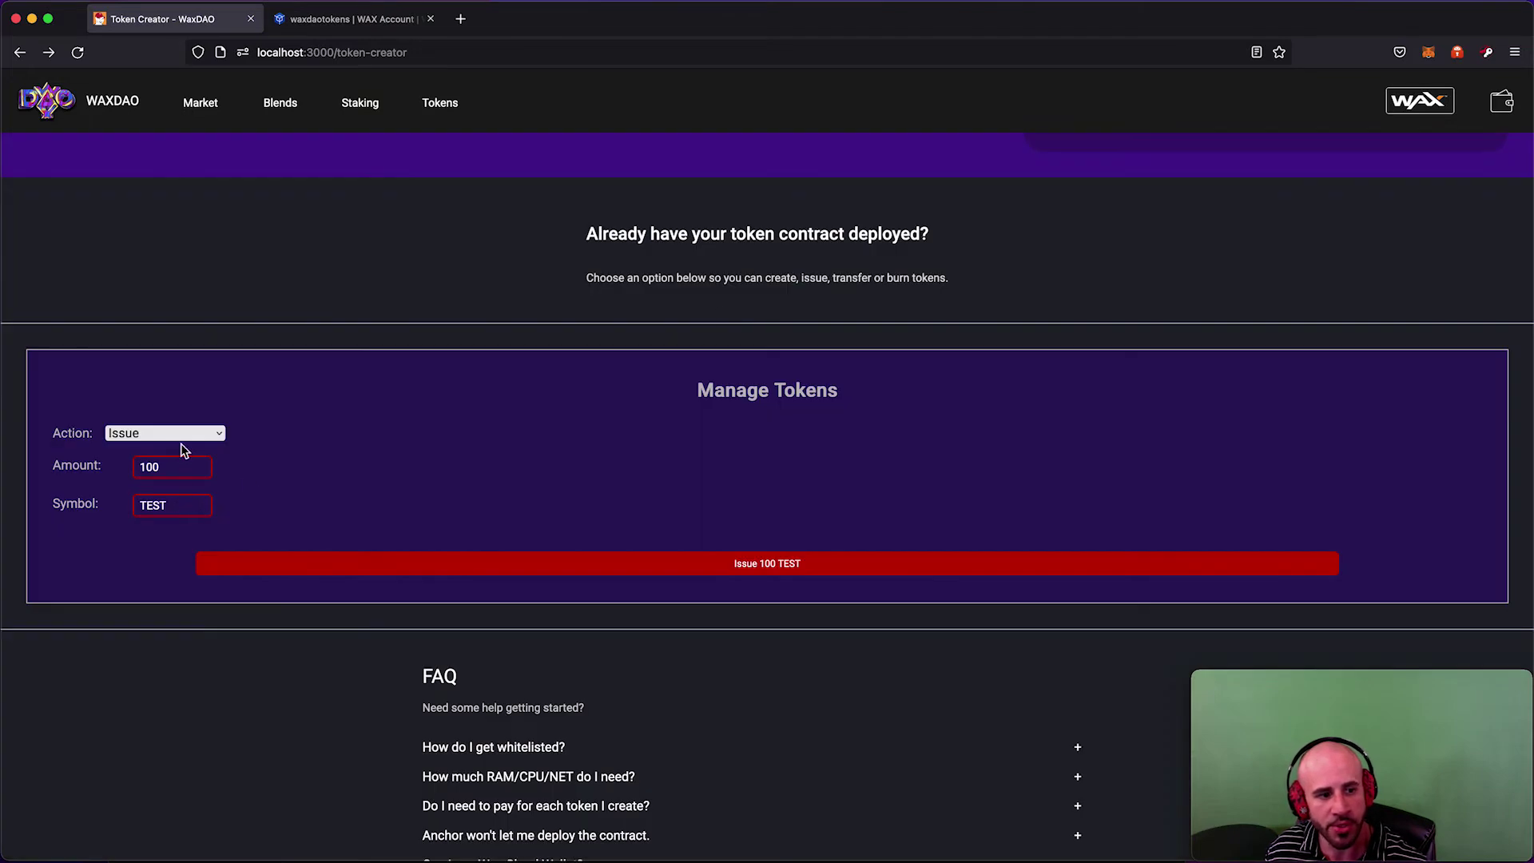
{"action": "left_click", "coordinate": [183, 437]}
{"action": "left_click", "coordinate": [180, 456]}
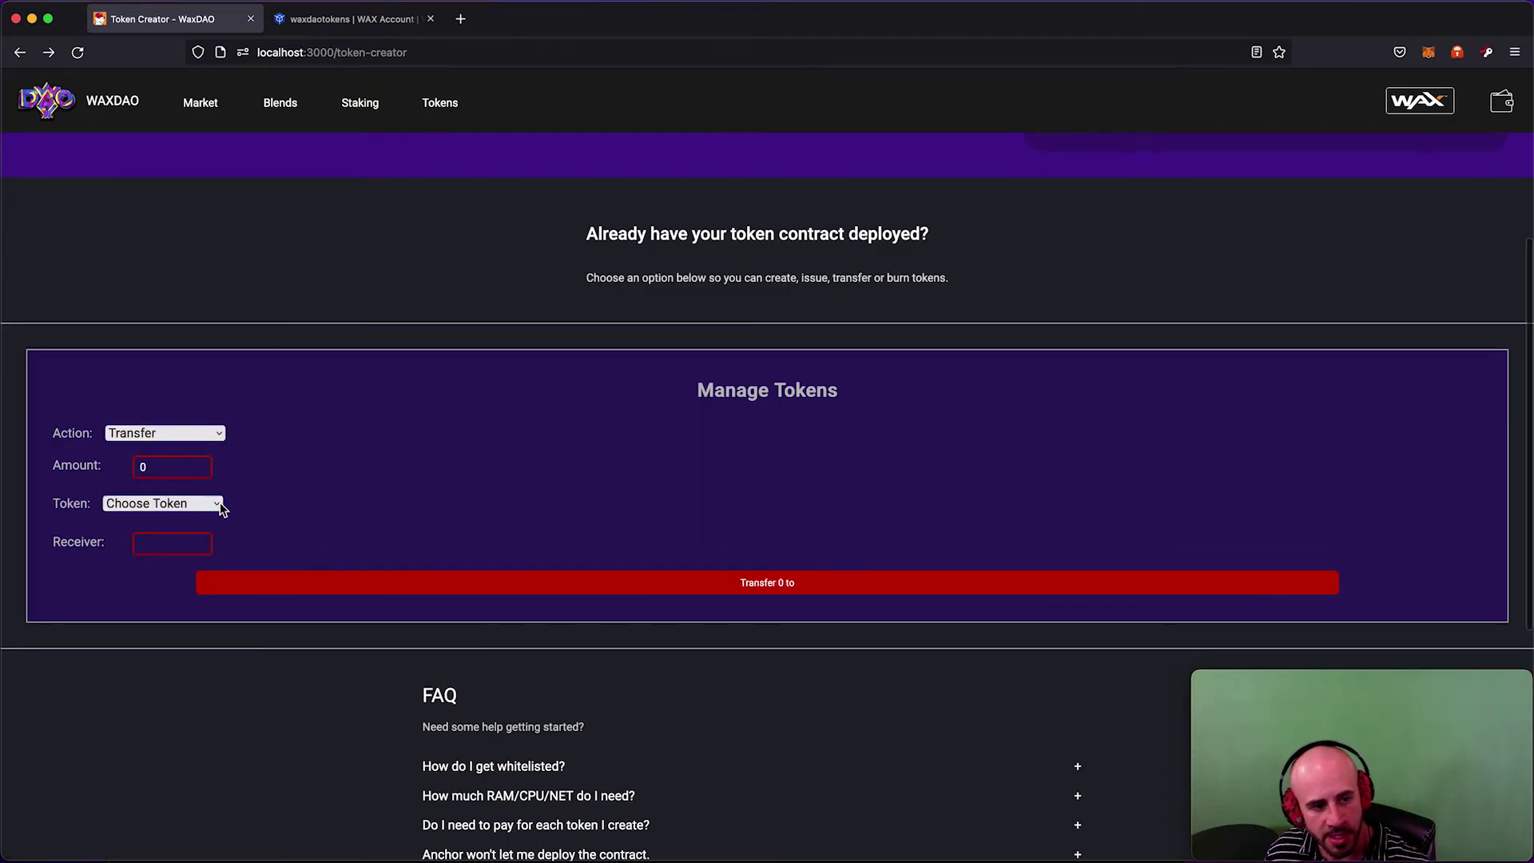
- Fill the Transfer form with token TEST, amount 10.5 and the receiver account
{"action": "key", "text": "super+r"}
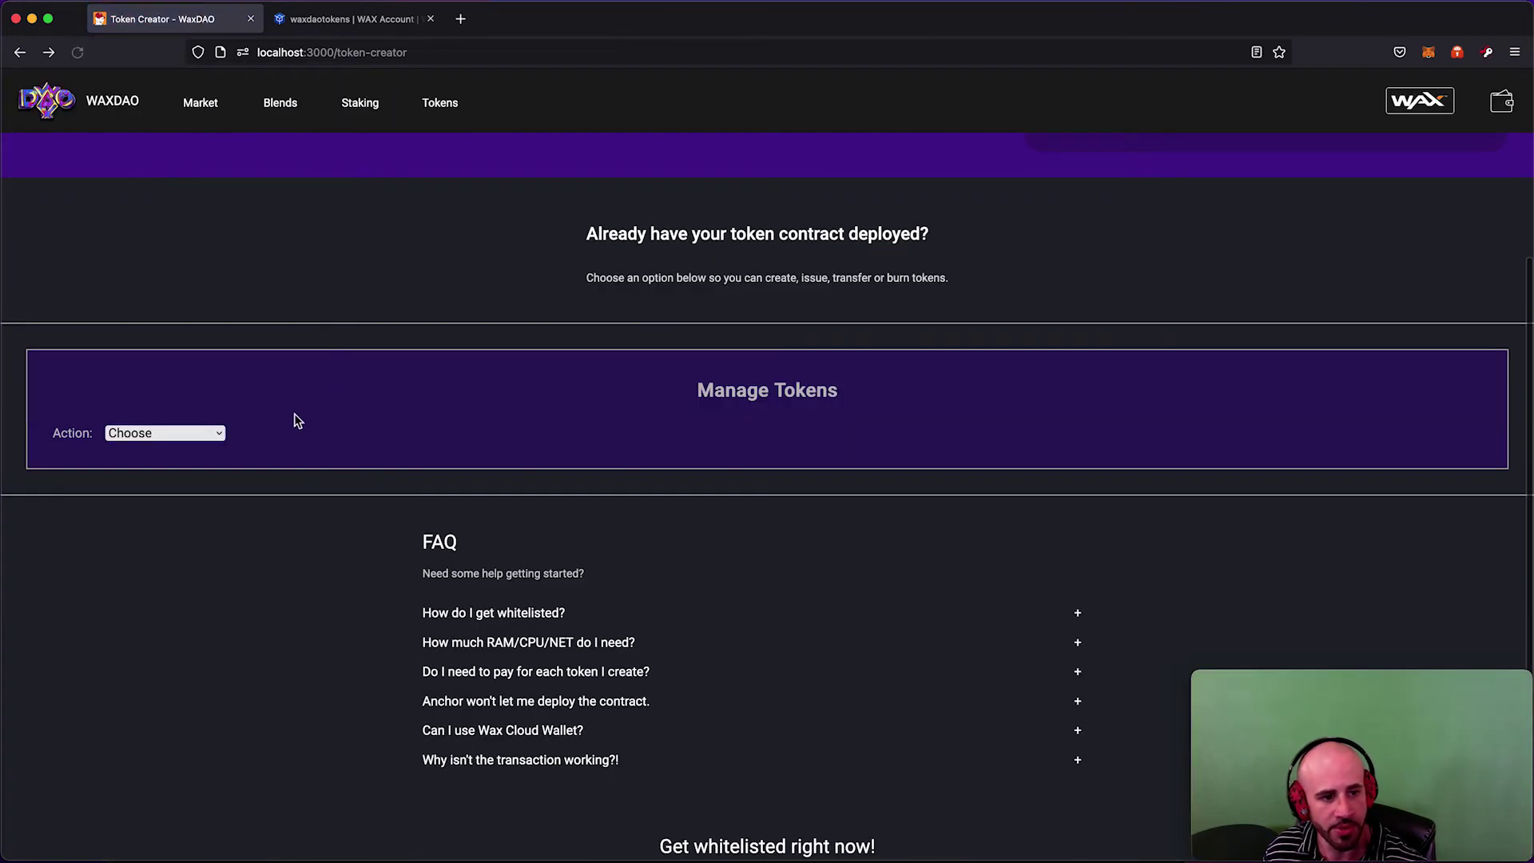
{"action": "left_click", "coordinate": [200, 443]}
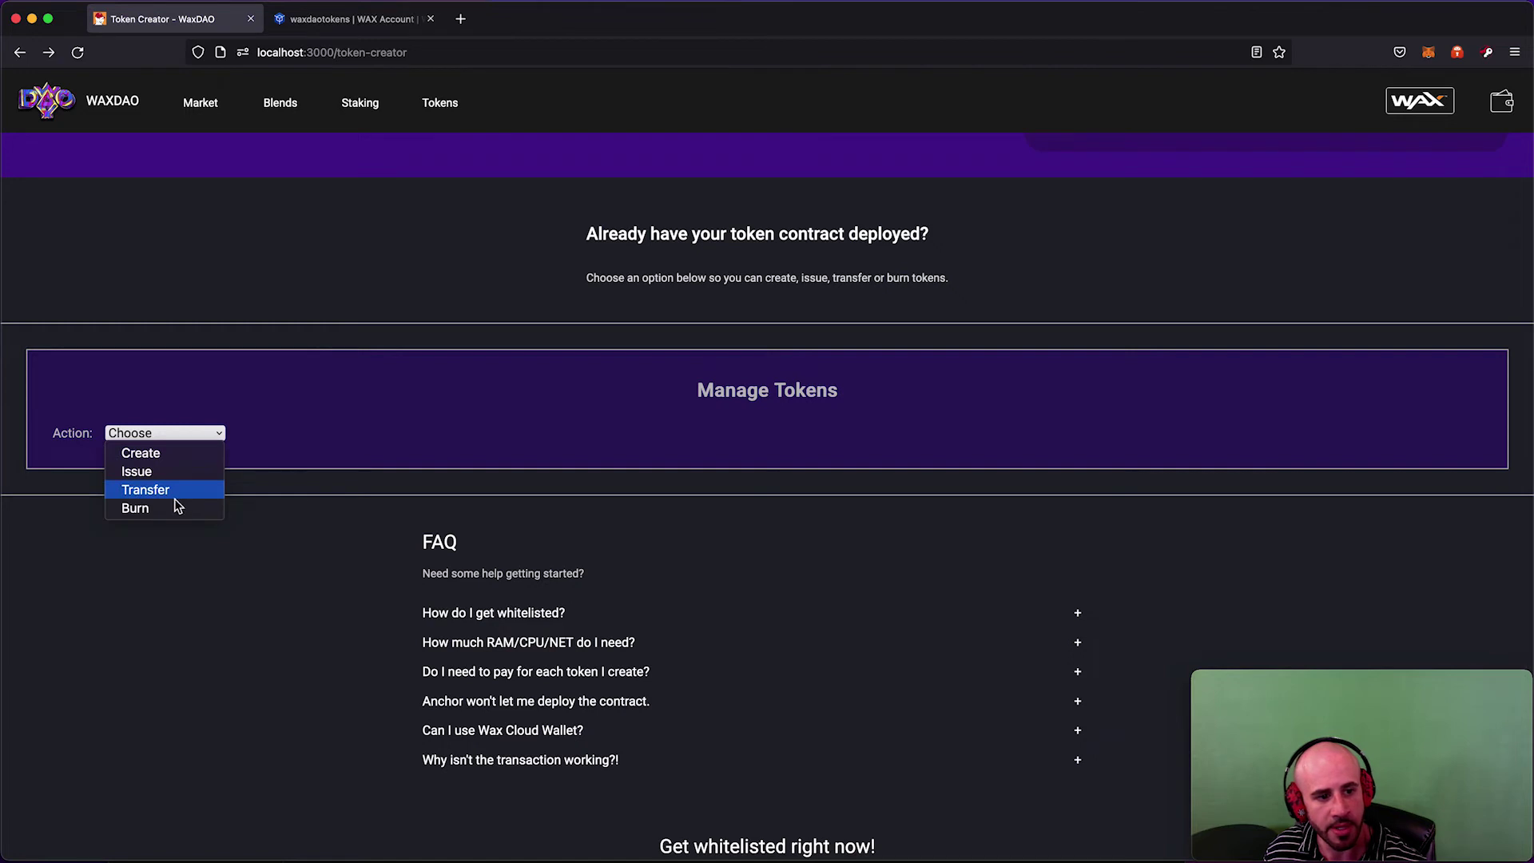
{"action": "left_click", "coordinate": [174, 497]}
{"action": "scroll", "coordinate": [191, 501], "scroll_direction": "down", "scroll_amount": 2}
{"action": "left_click", "coordinate": [206, 459]}
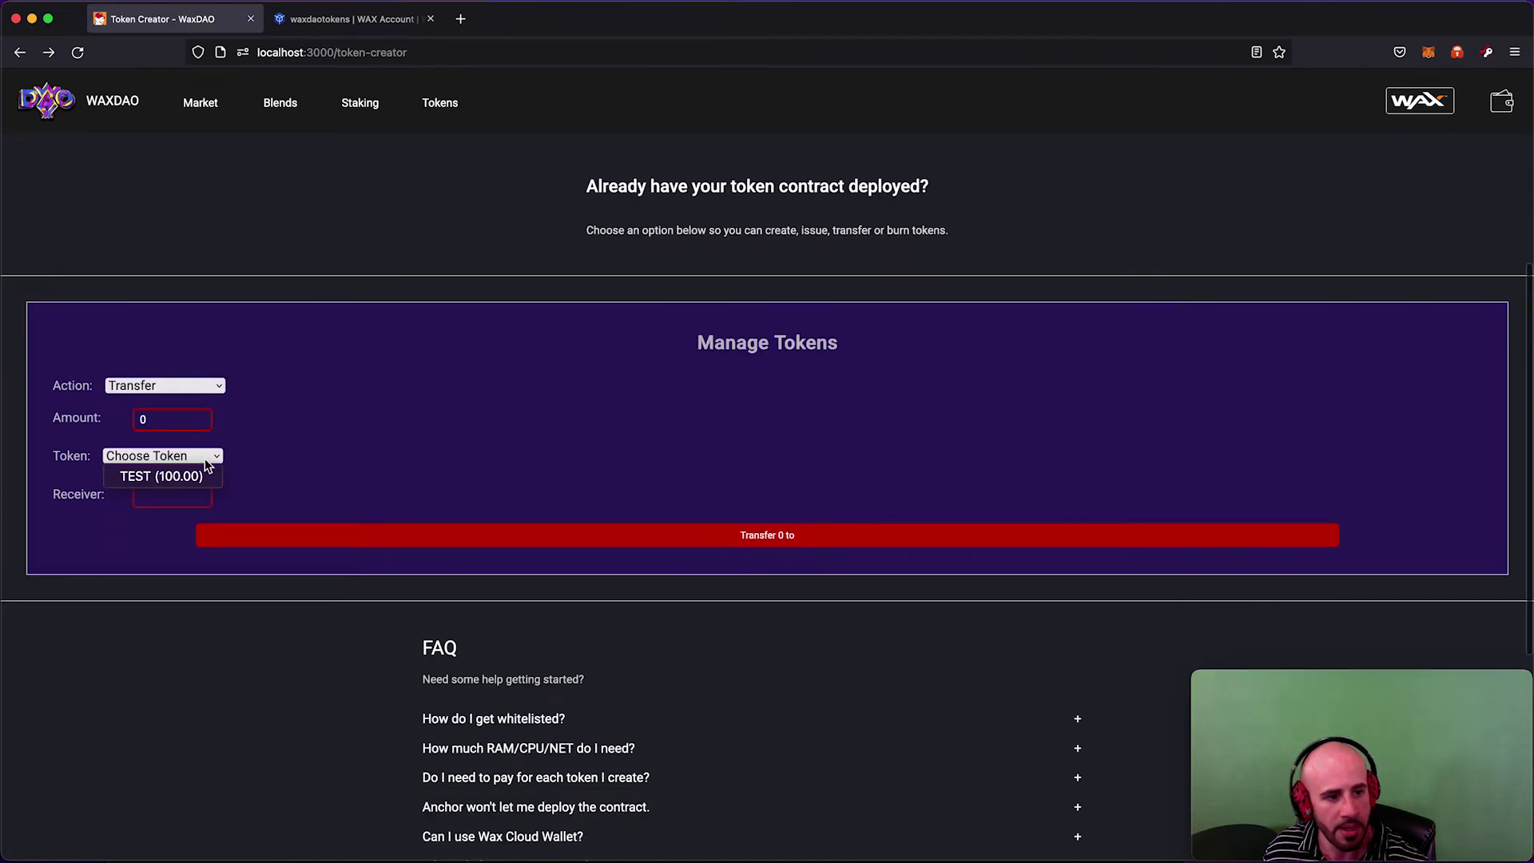
{"action": "left_click", "coordinate": [154, 477]}
{"action": "double_click", "coordinate": [135, 421]}
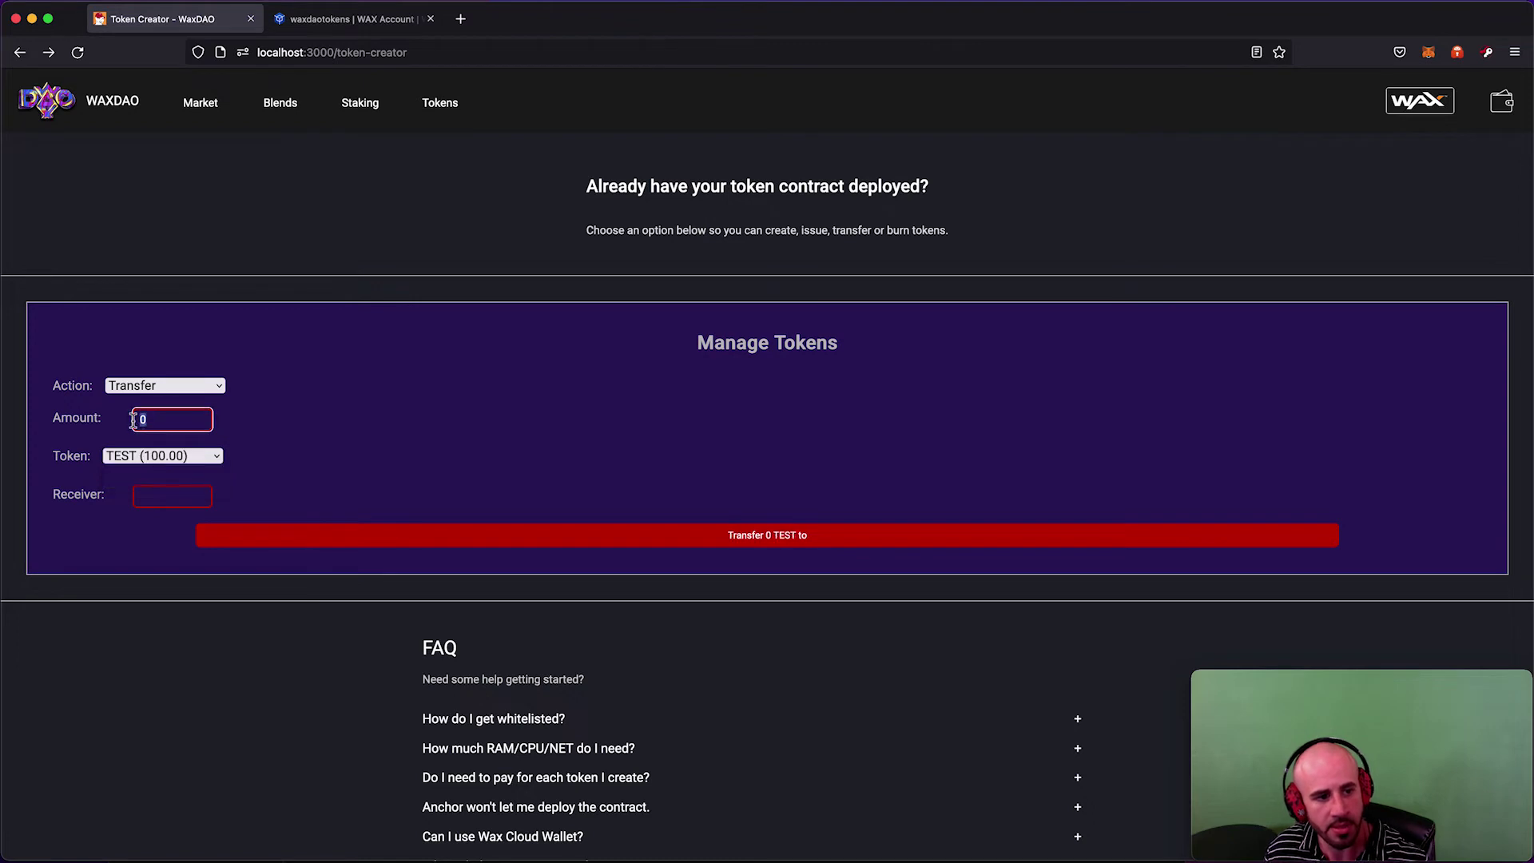
{"action": "type", "text": "10.5"}
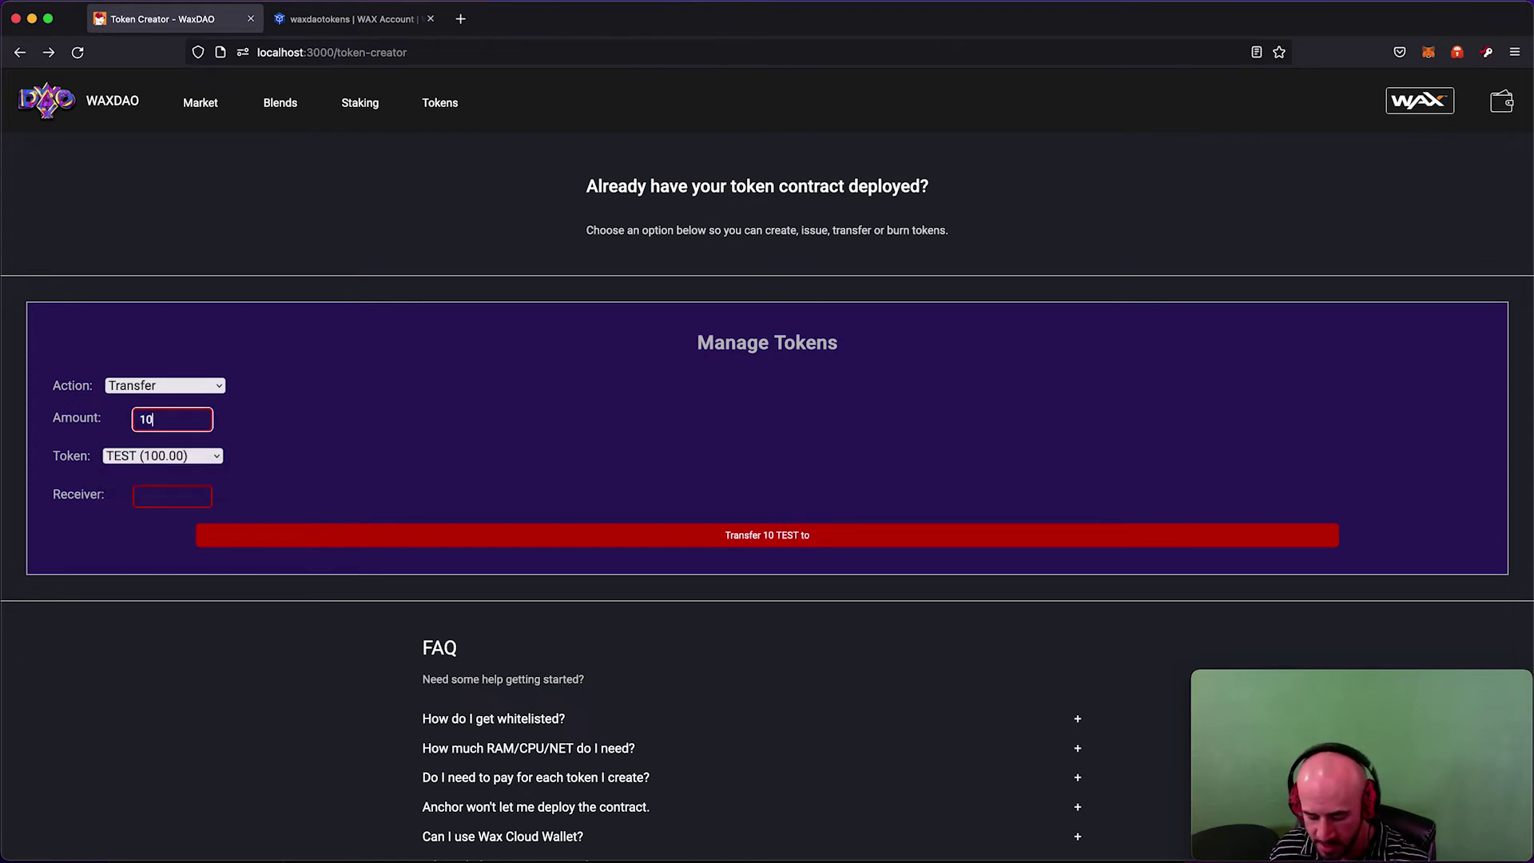
{"action": "left_click", "coordinate": [163, 498]}
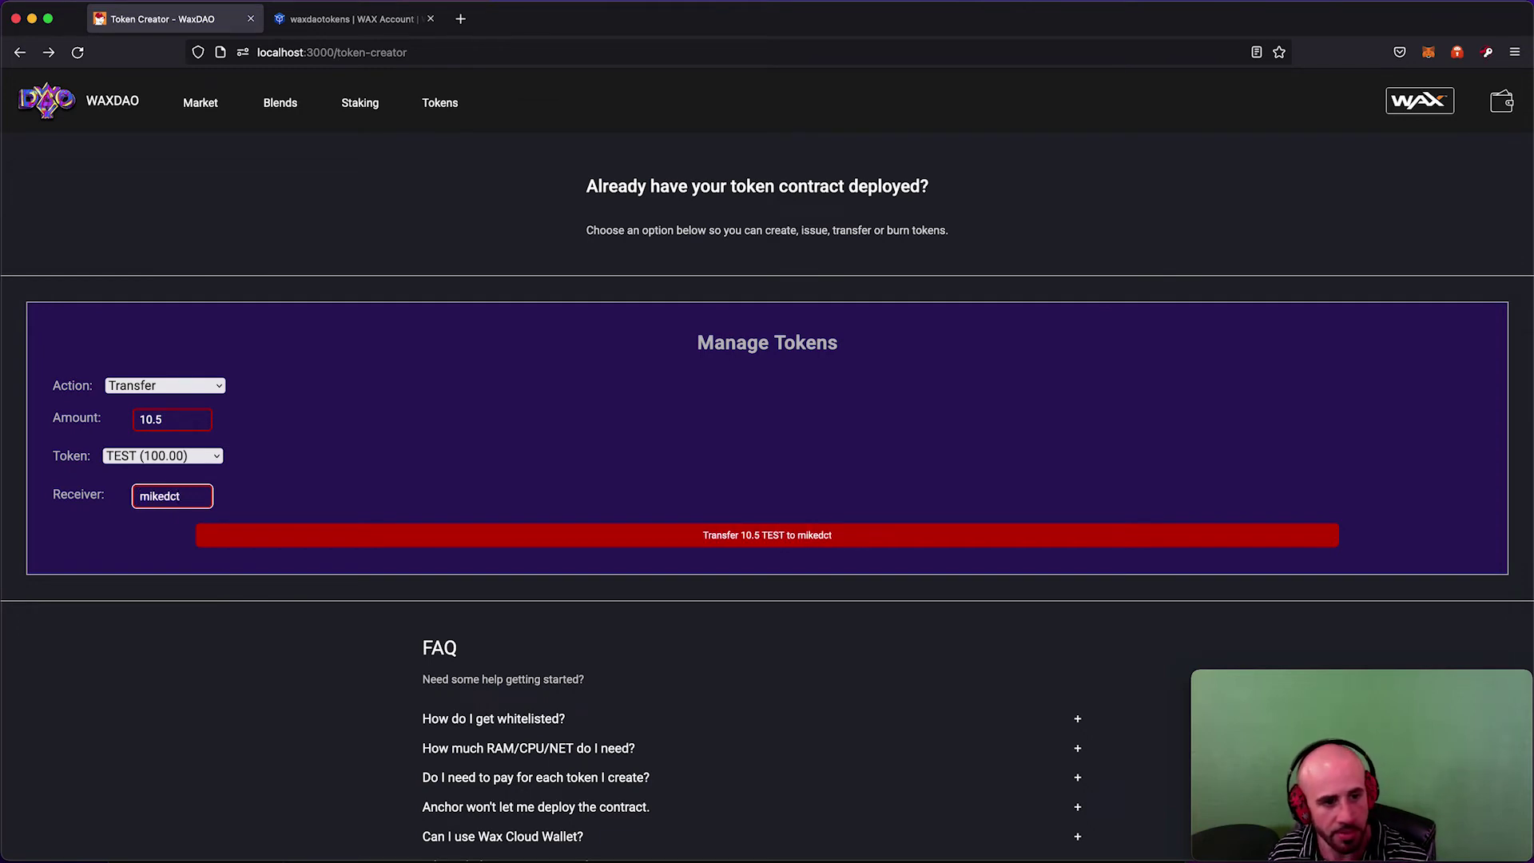
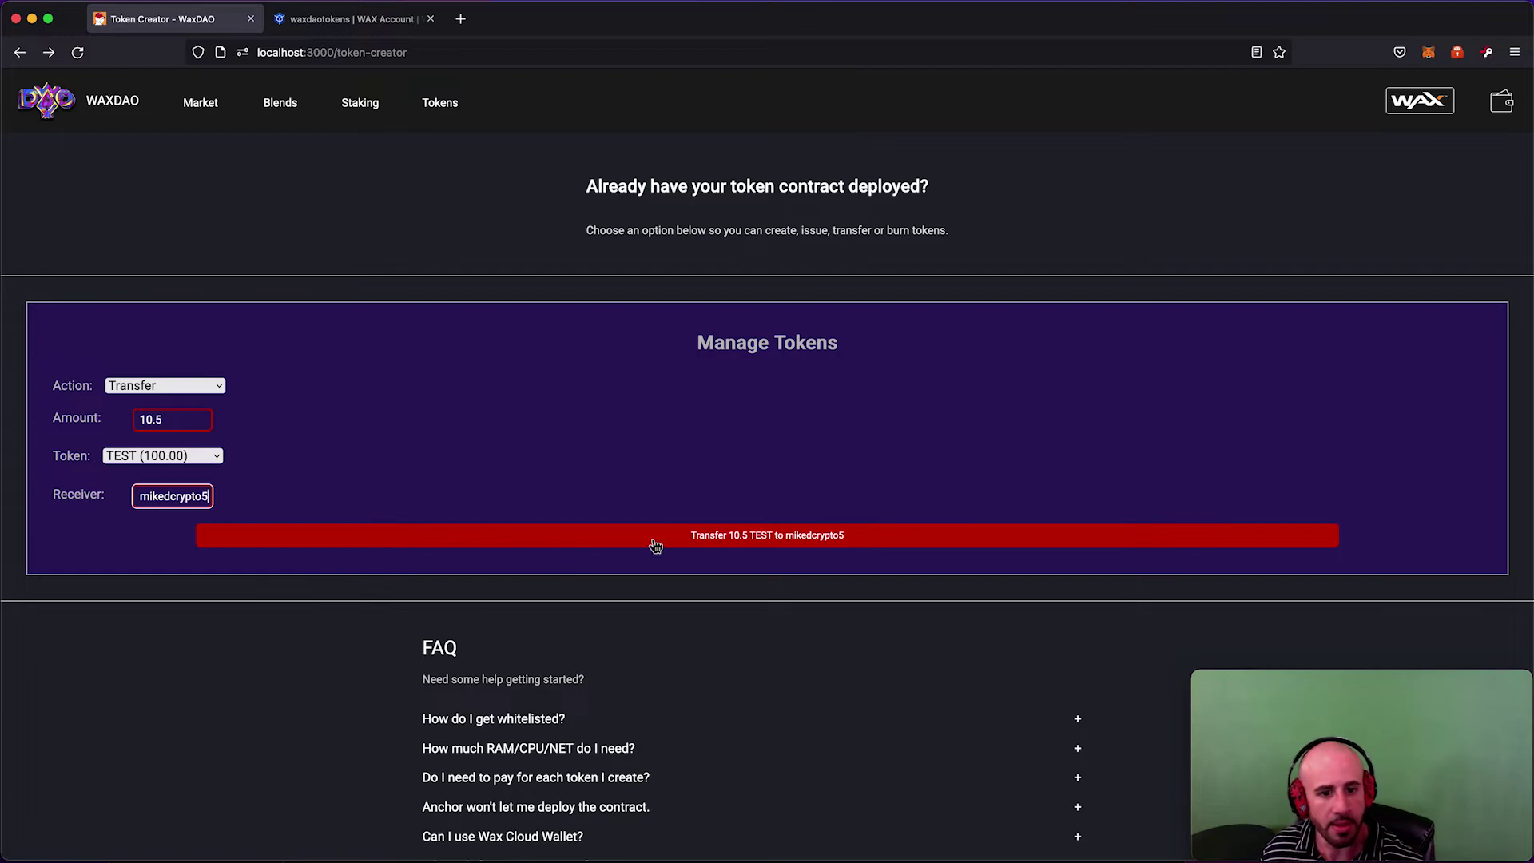
- Submit the 10.5 TEST transfer, sign it in Anchor and close the confirmation
{"action": "left_click", "coordinate": [716, 535]}
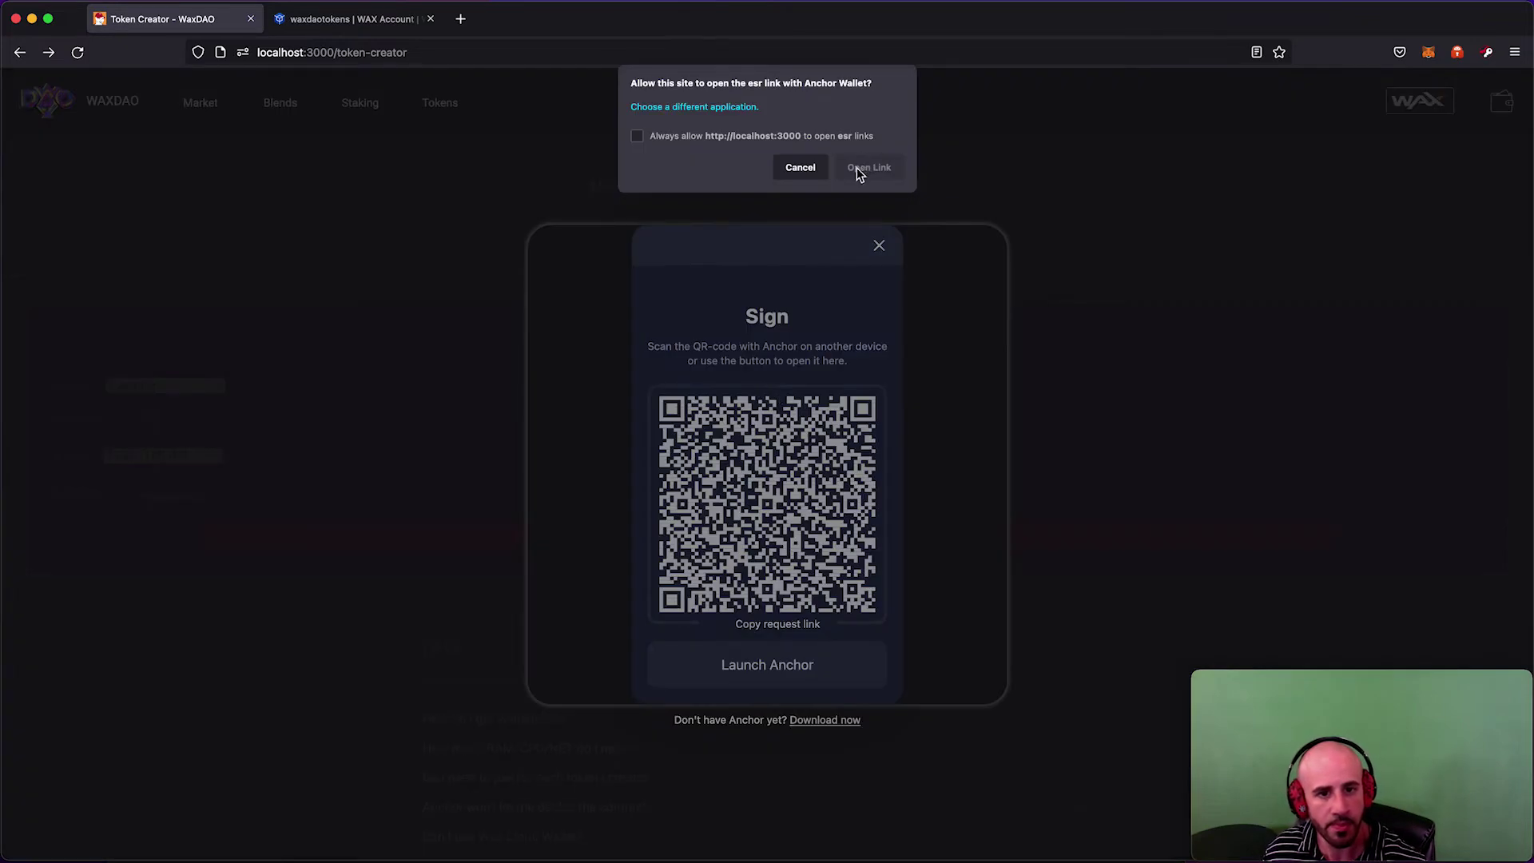
{"action": "left_click", "coordinate": [864, 168]}
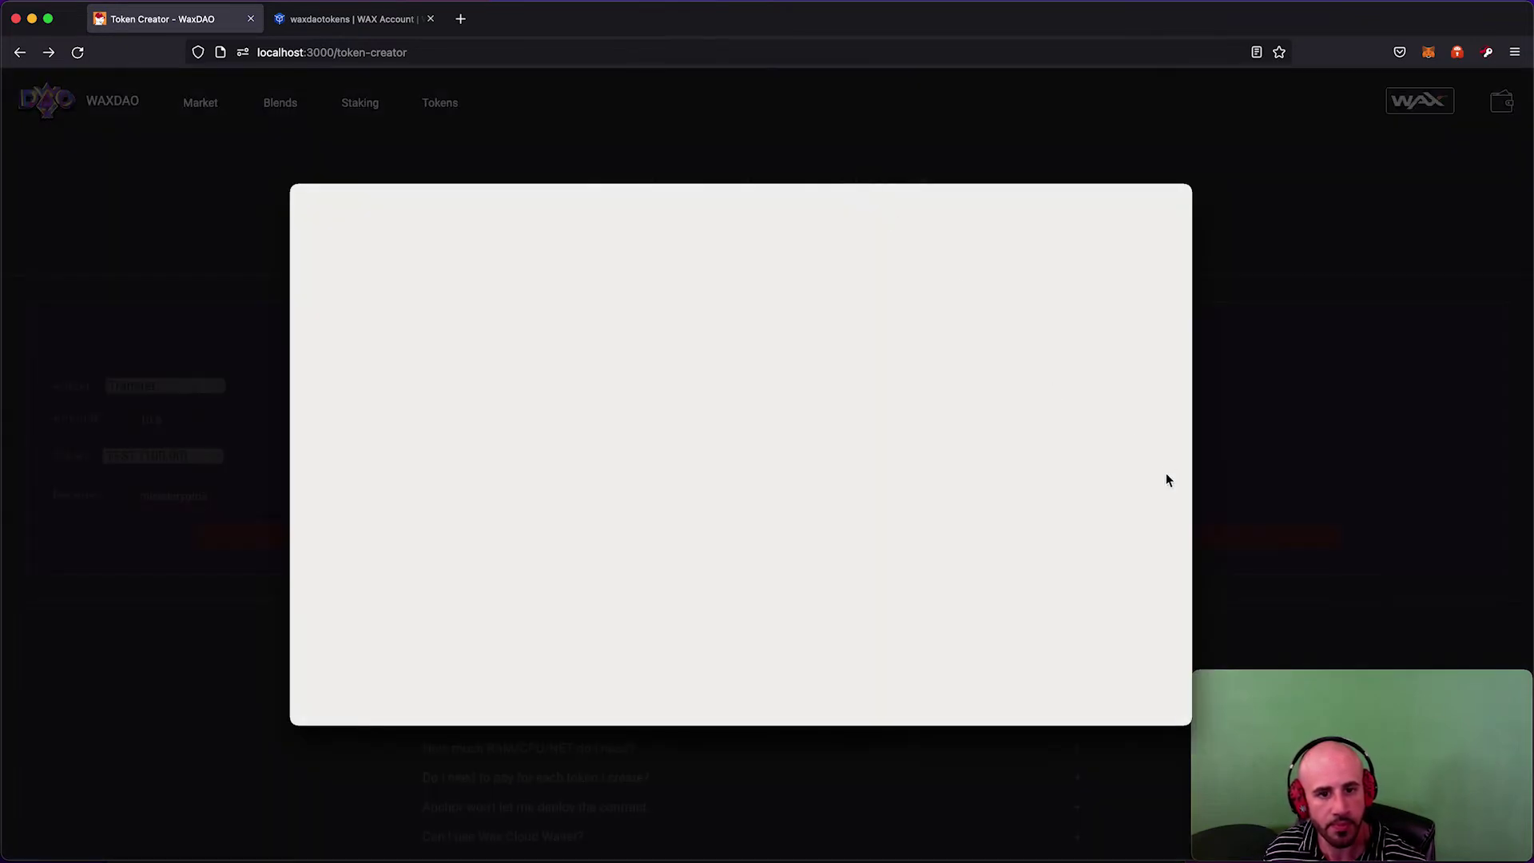
{"action": "scroll", "coordinate": [1039, 597], "scroll_direction": "down", "scroll_amount": 2}
{"action": "left_click_drag", "start_coordinate": [630, 503], "coordinate": [705, 503]}
{"action": "left_click", "coordinate": [1147, 692]}
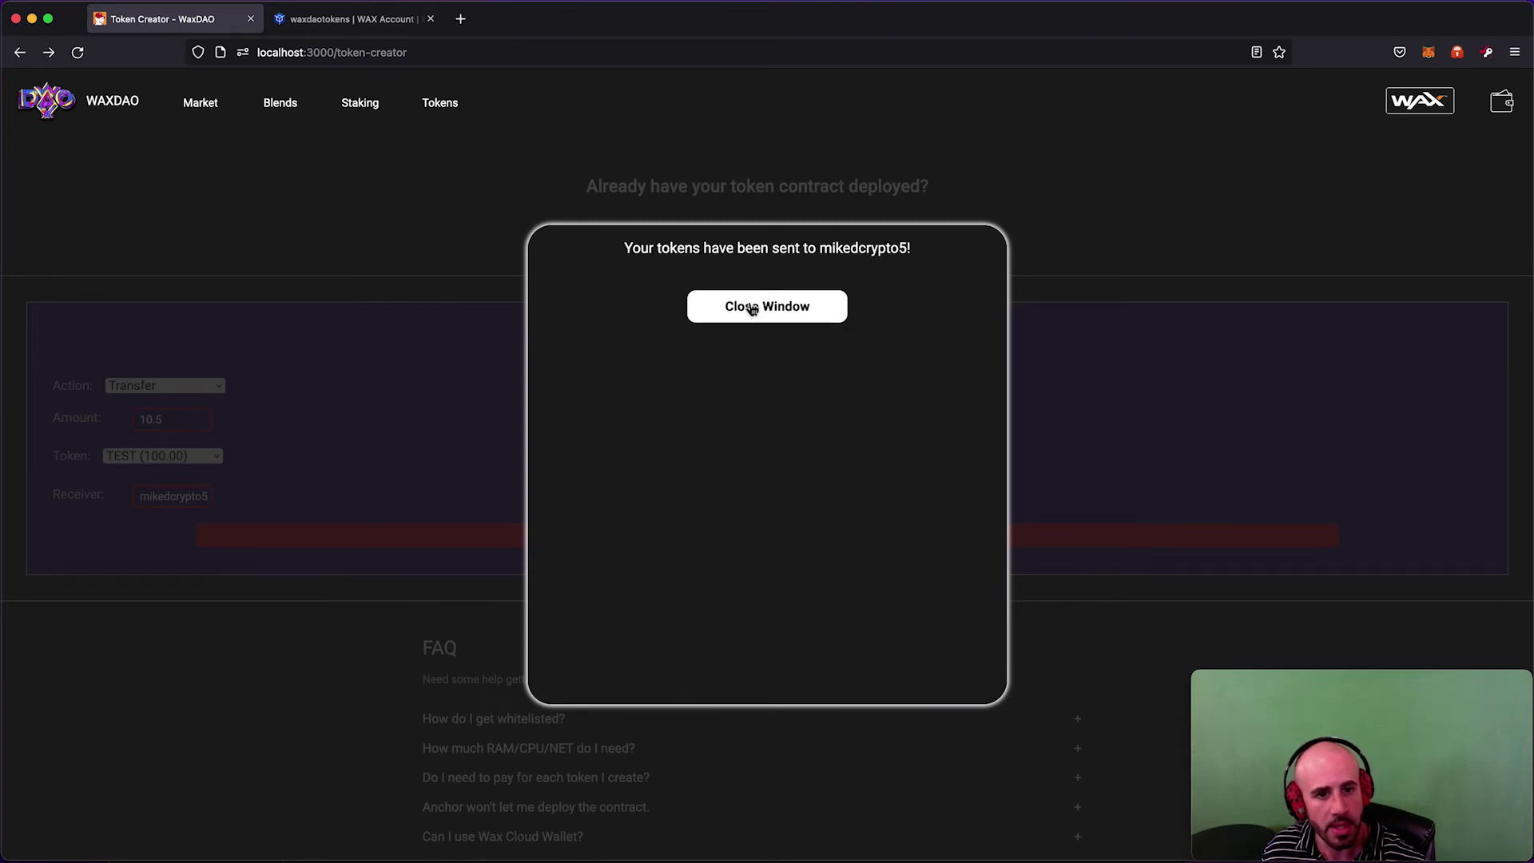
{"action": "left_click", "coordinate": [746, 307]}
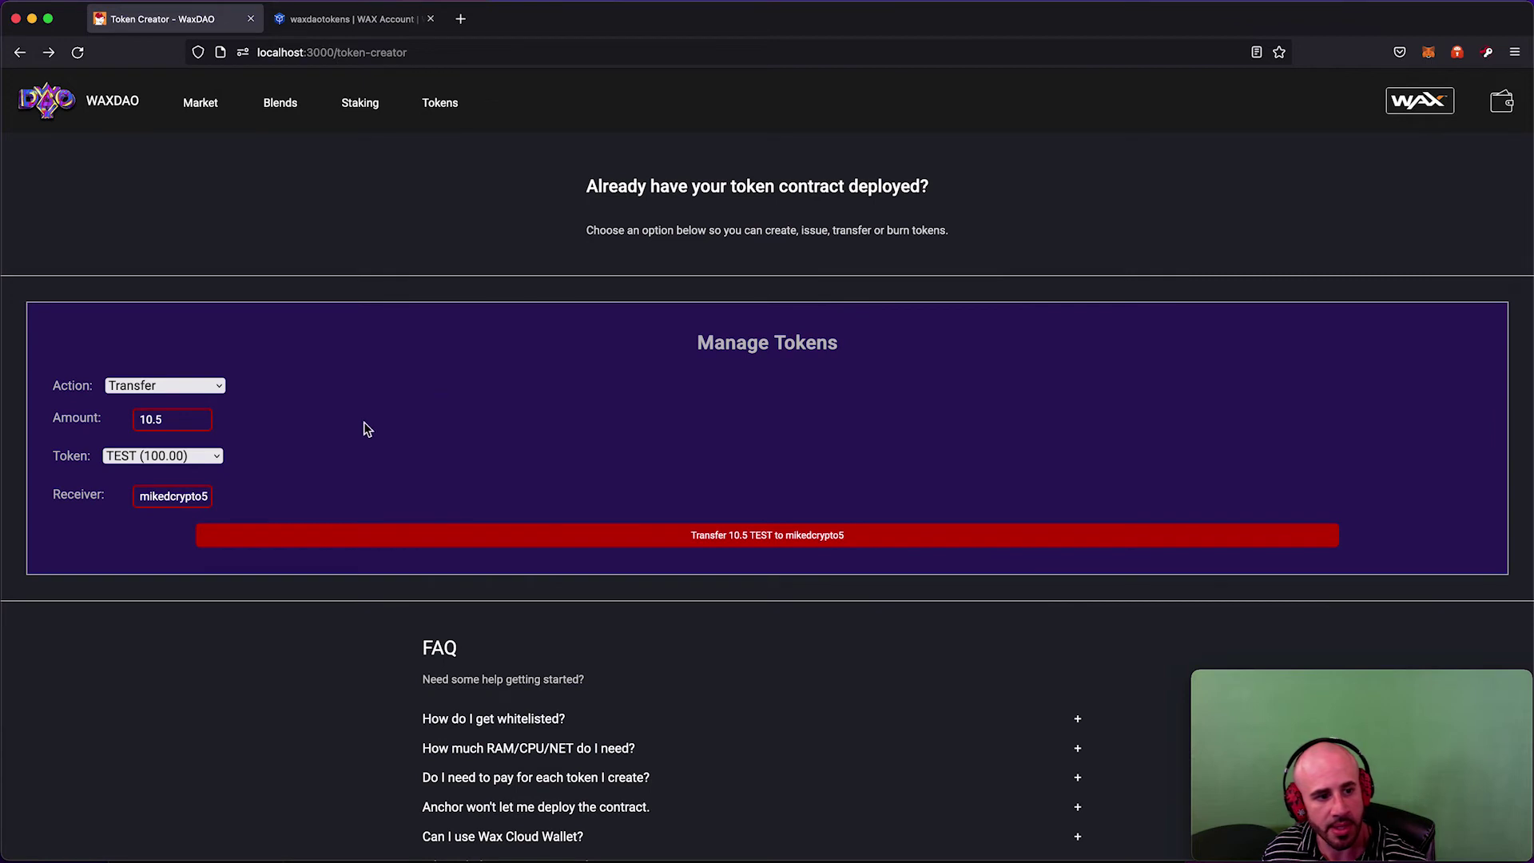
- Set the form to Burn with token TEST and amount 5
{"action": "left_click", "coordinate": [183, 395]}
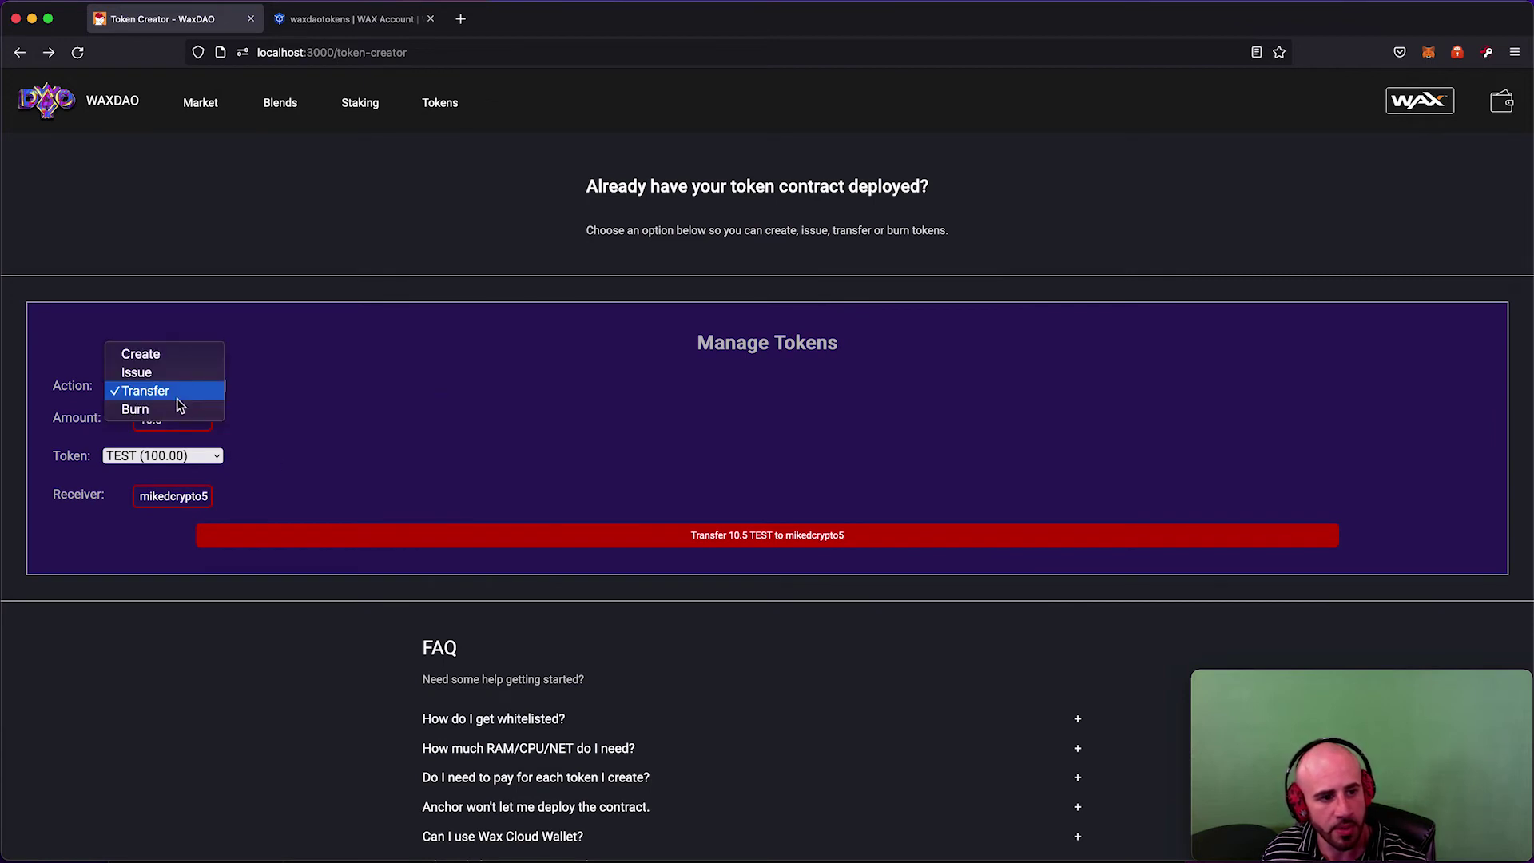
{"action": "left_click", "coordinate": [170, 409]}
{"action": "left_click", "coordinate": [163, 456]}
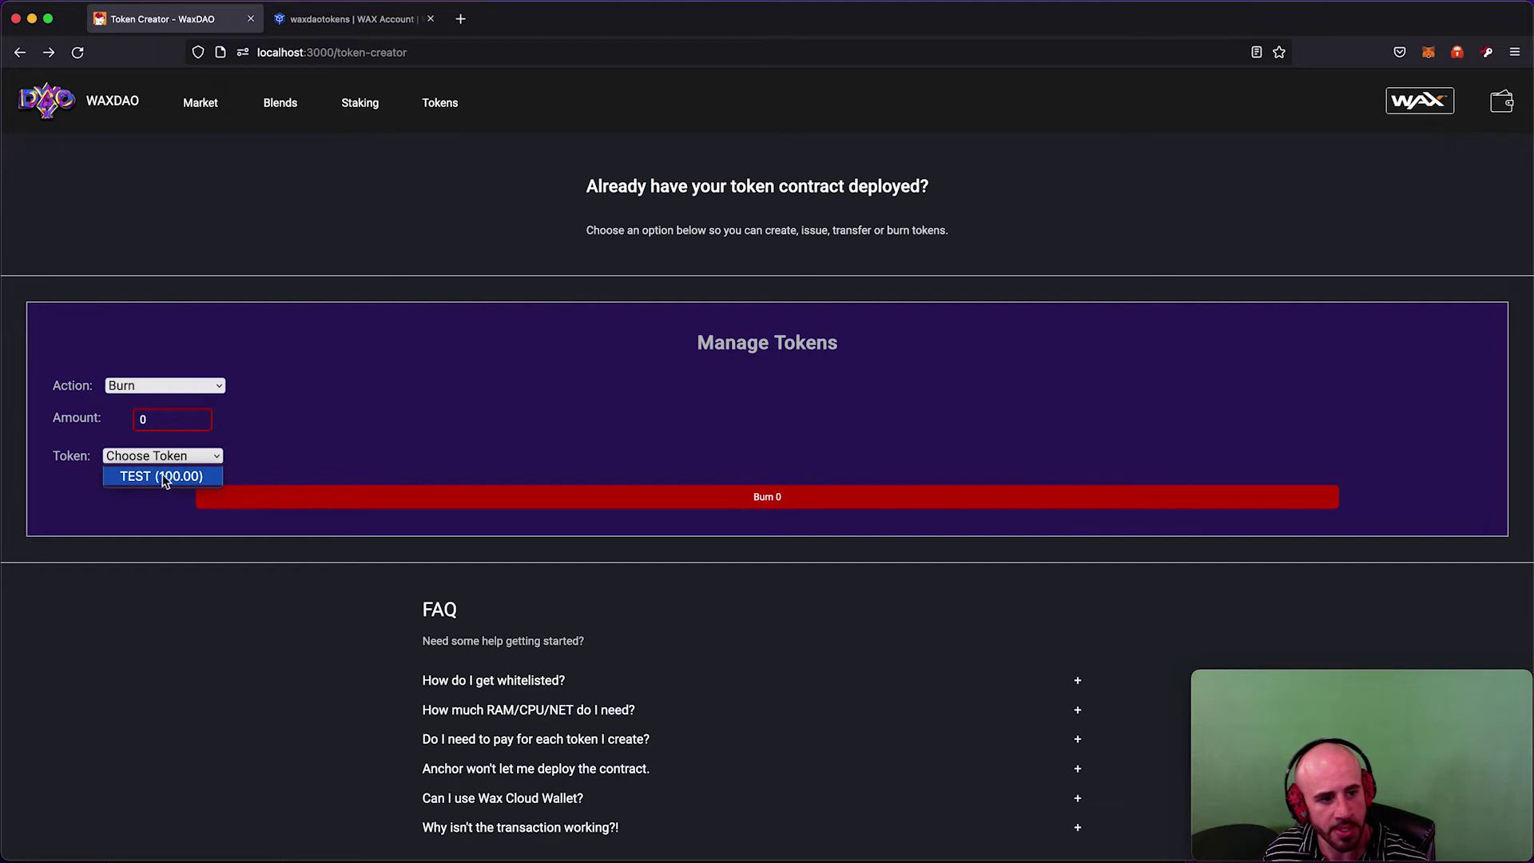
{"action": "left_click", "coordinate": [163, 477]}
{"action": "left_click", "coordinate": [147, 419]}
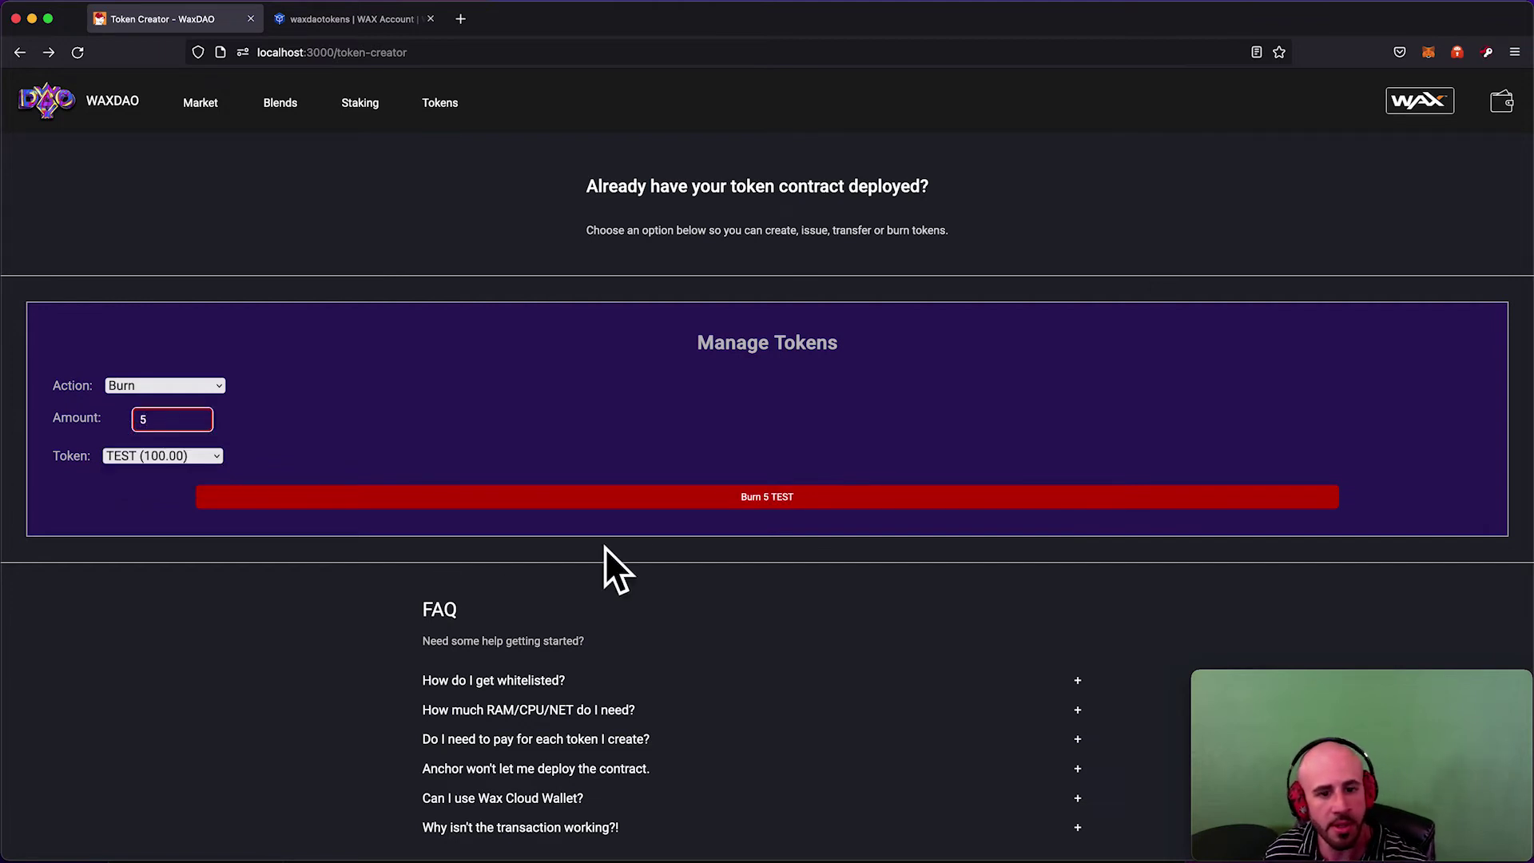
- Sign the 5 TEST burn in Anchor, confirm supply removal, and open the bloks.io account page
{"action": "left_click", "coordinate": [767, 498]}
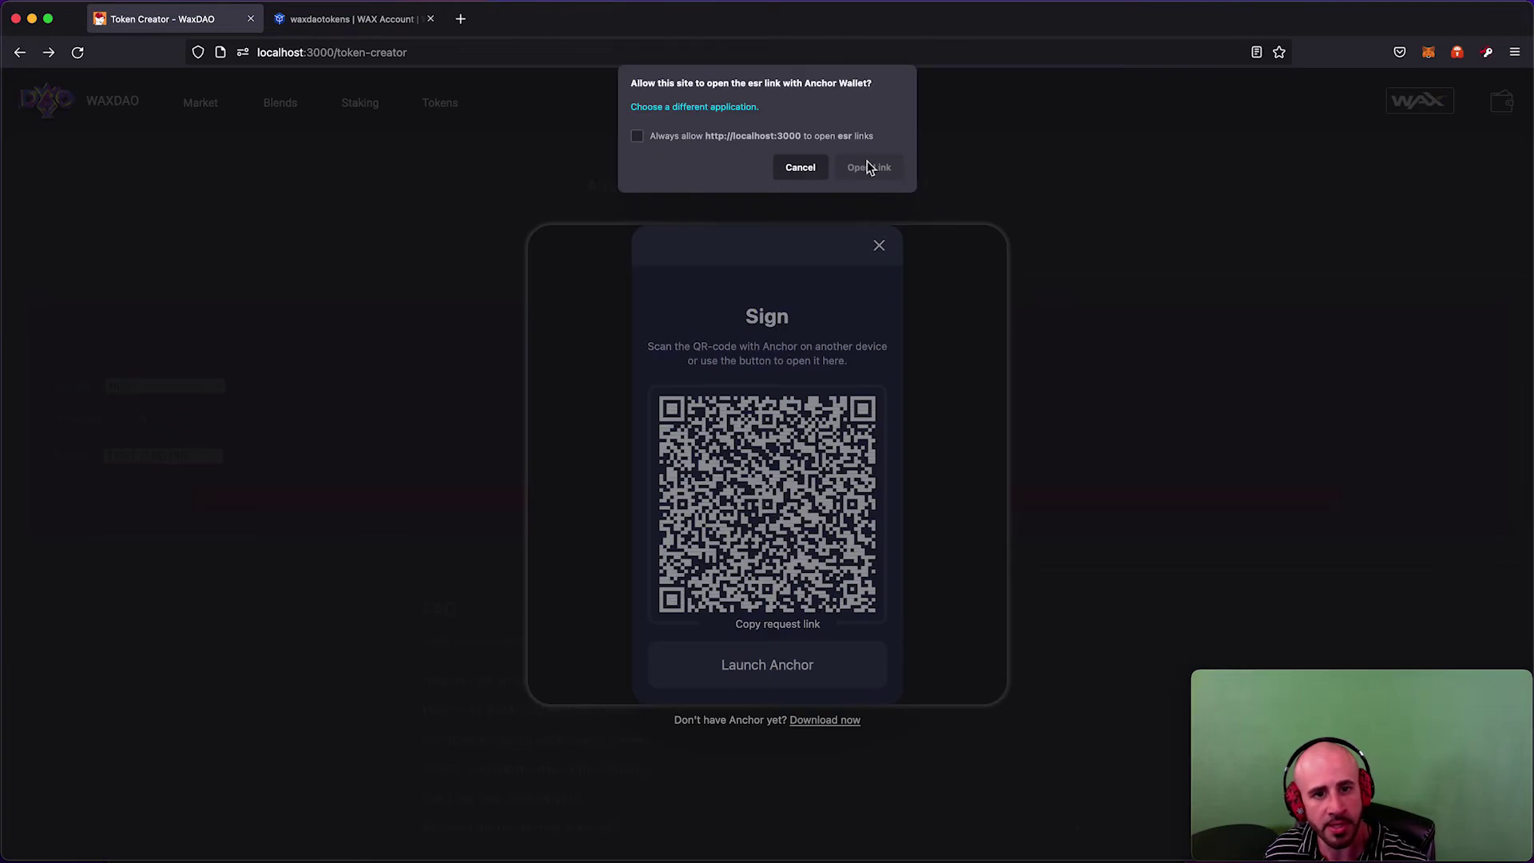
{"action": "left_click", "coordinate": [877, 169]}
{"action": "scroll", "coordinate": [829, 390], "scroll_direction": "down", "scroll_amount": 3}
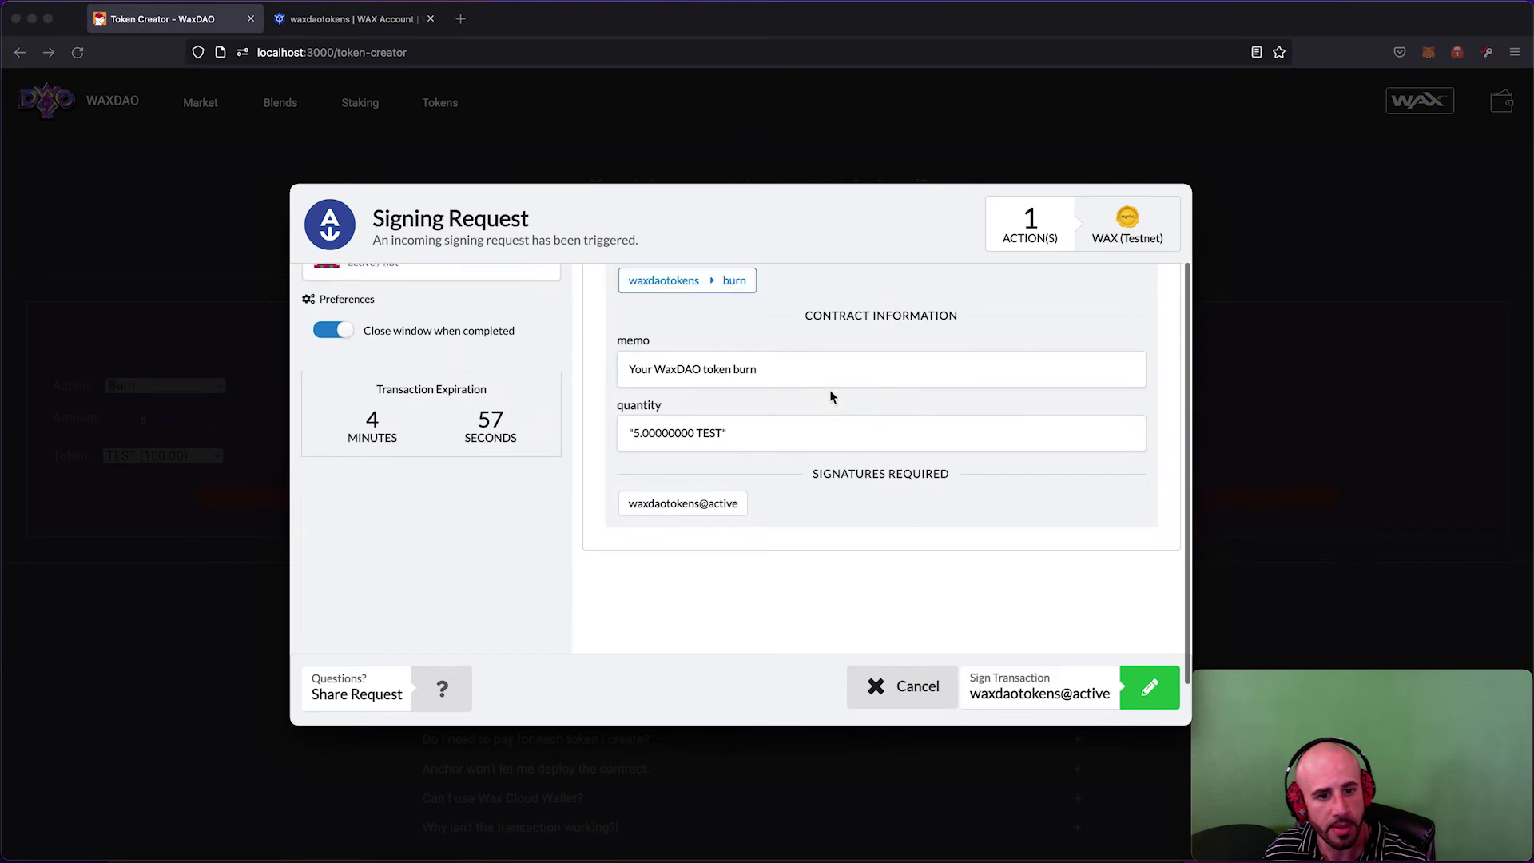
{"action": "scroll", "coordinate": [829, 390], "scroll_direction": "up", "scroll_amount": 3}
{"action": "left_click", "coordinate": [1159, 707]}
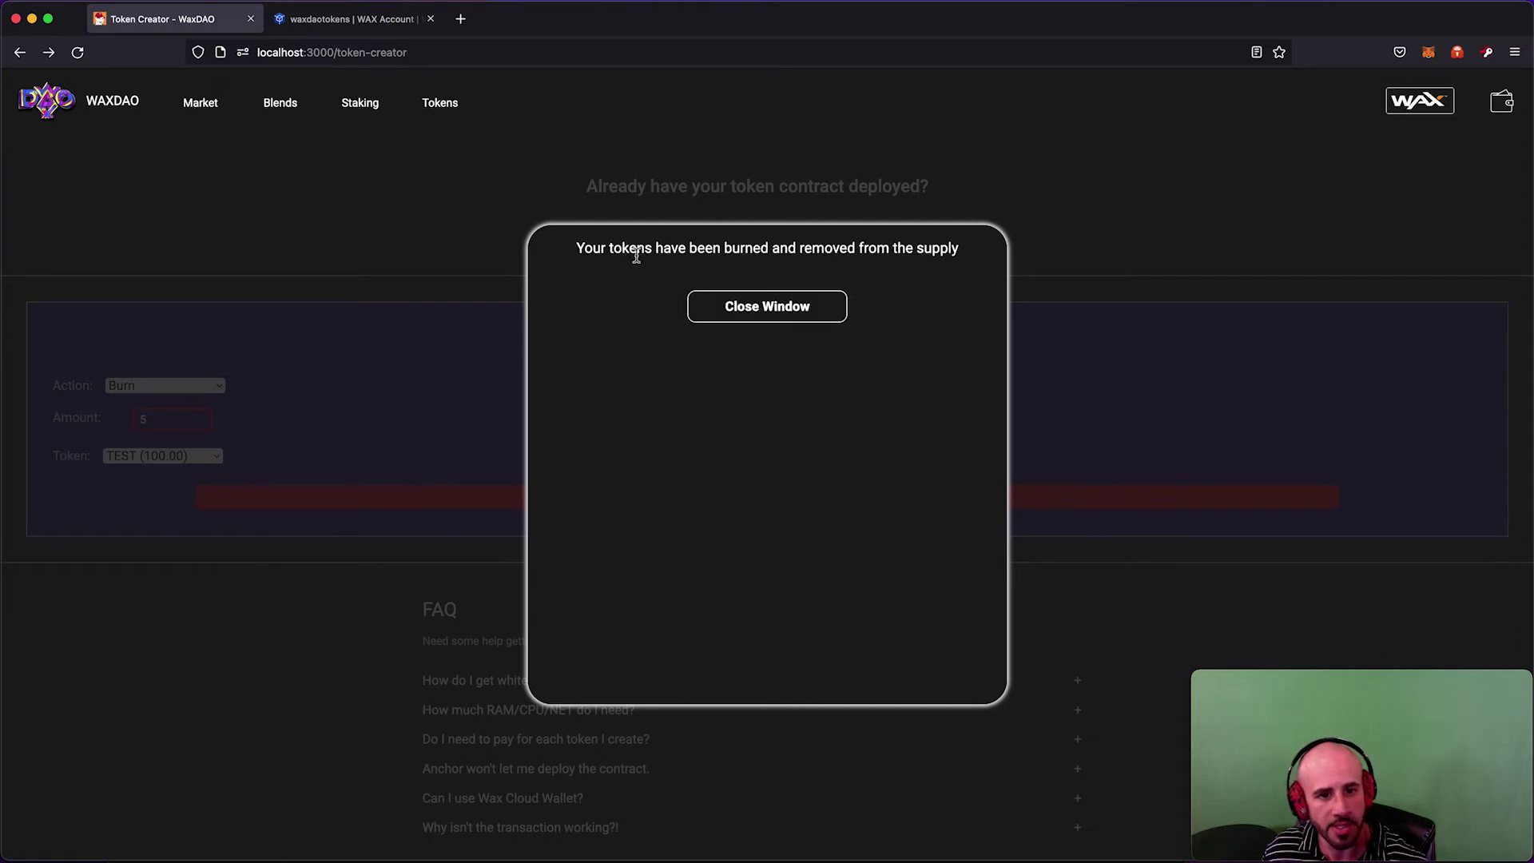
{"action": "left_click_drag", "start_coordinate": [637, 250], "coordinate": [576, 249]}
{"action": "left_click_drag", "start_coordinate": [856, 249], "coordinate": [923, 249]}
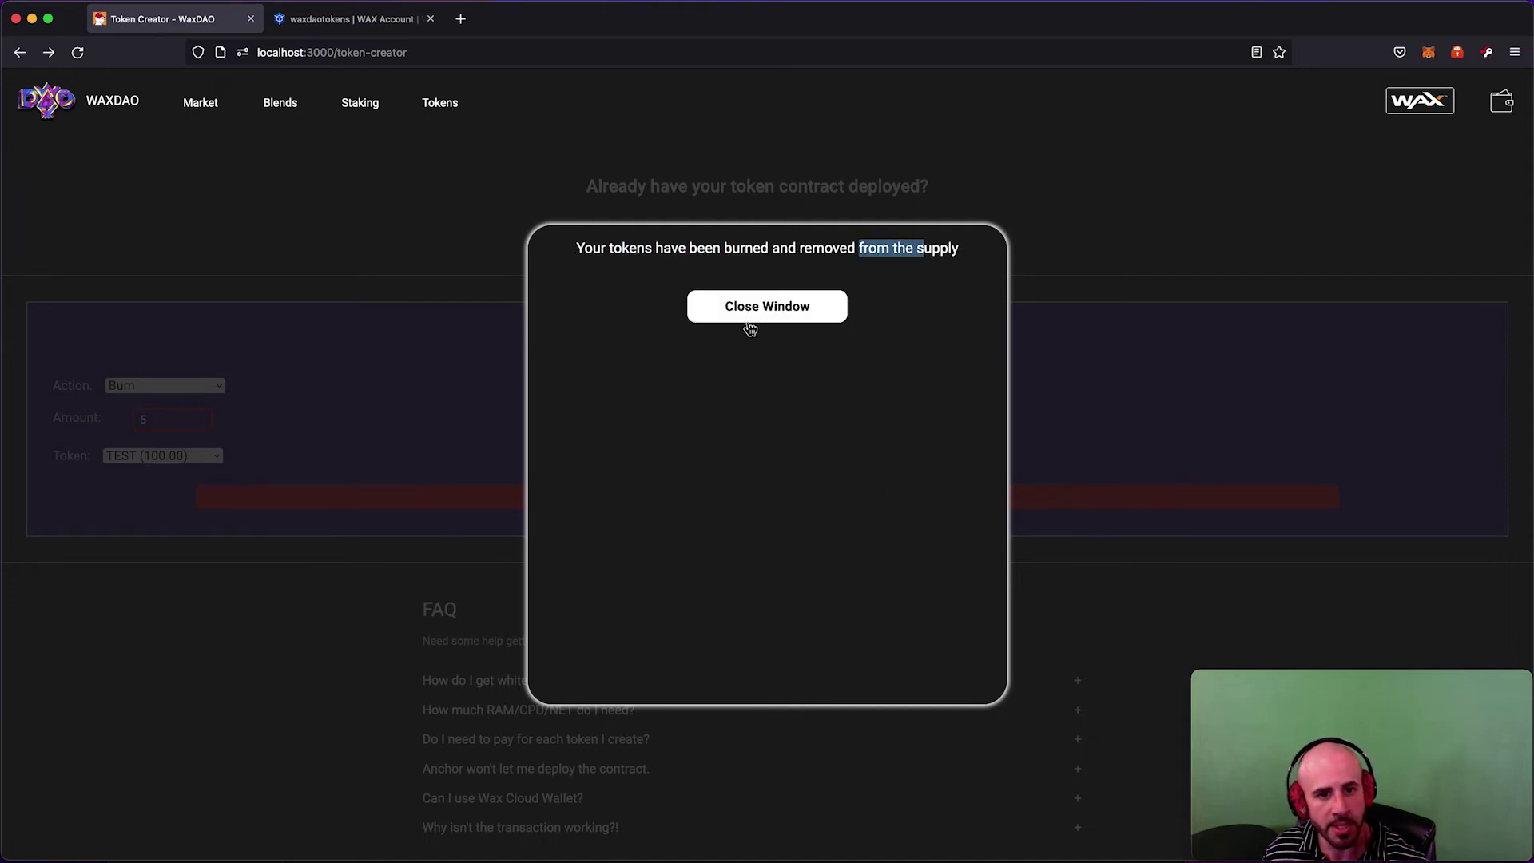
{"action": "left_click", "coordinate": [747, 314]}
{"action": "left_click", "coordinate": [364, 21]}
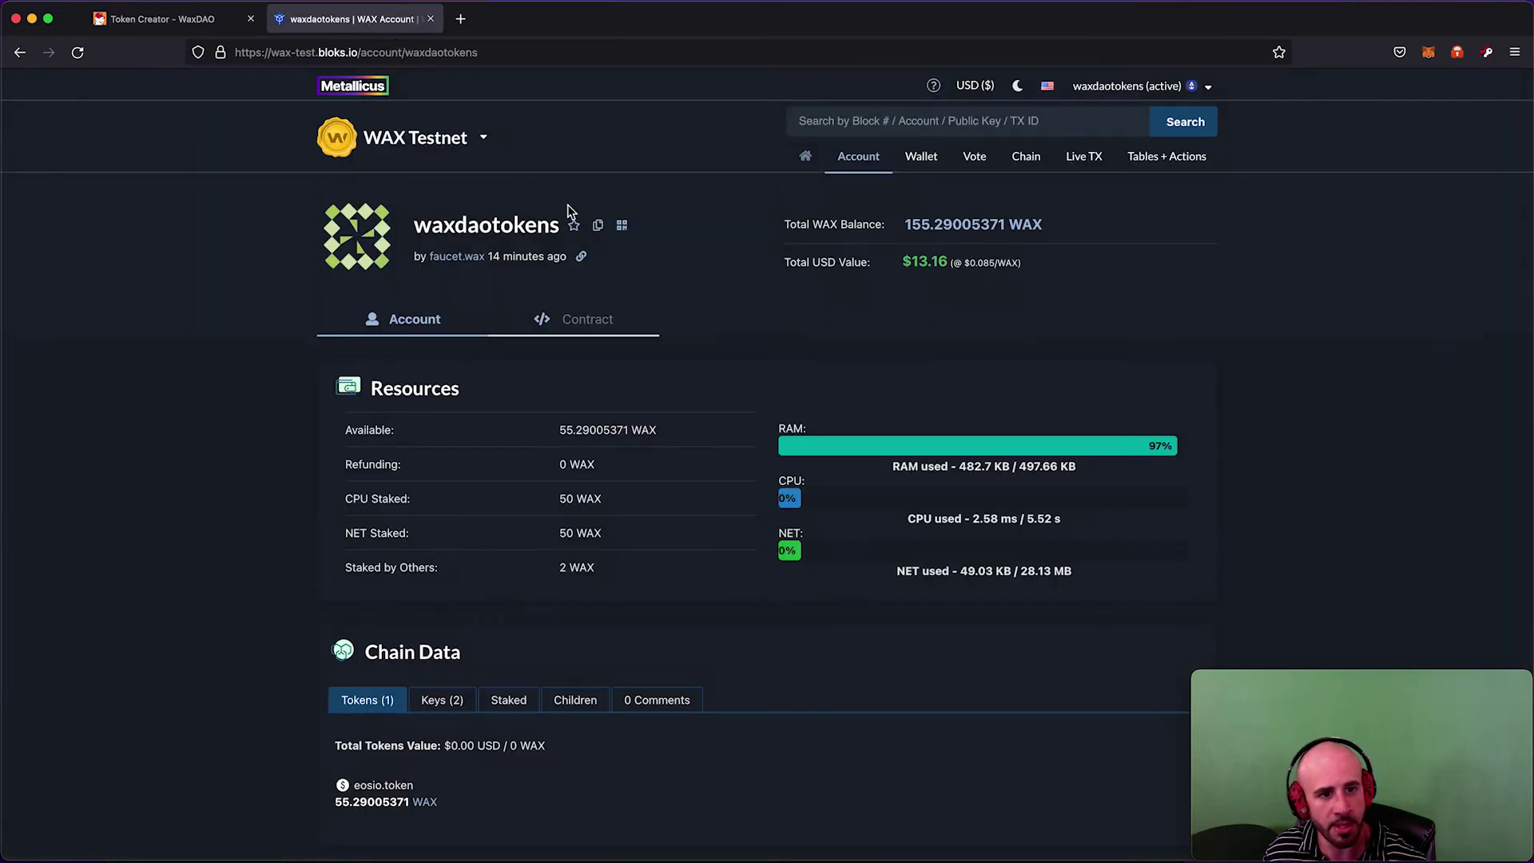
{"action": "key", "text": "super+r"}
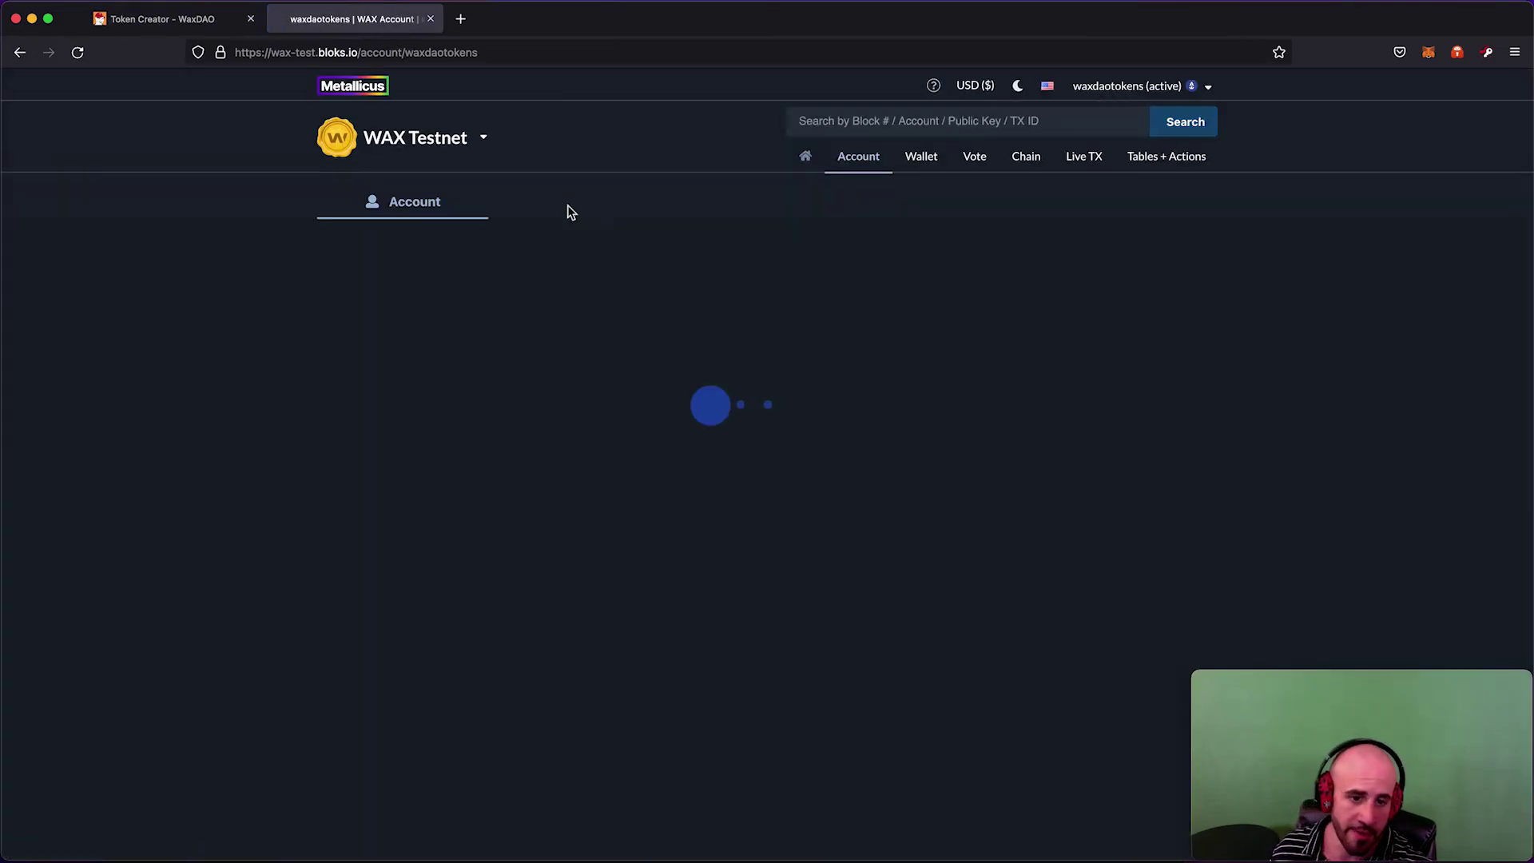
- Check the burned TEST quantity in the account's burn transaction
{"action": "scroll", "coordinate": [596, 204], "scroll_direction": "down", "scroll_amount": 10}
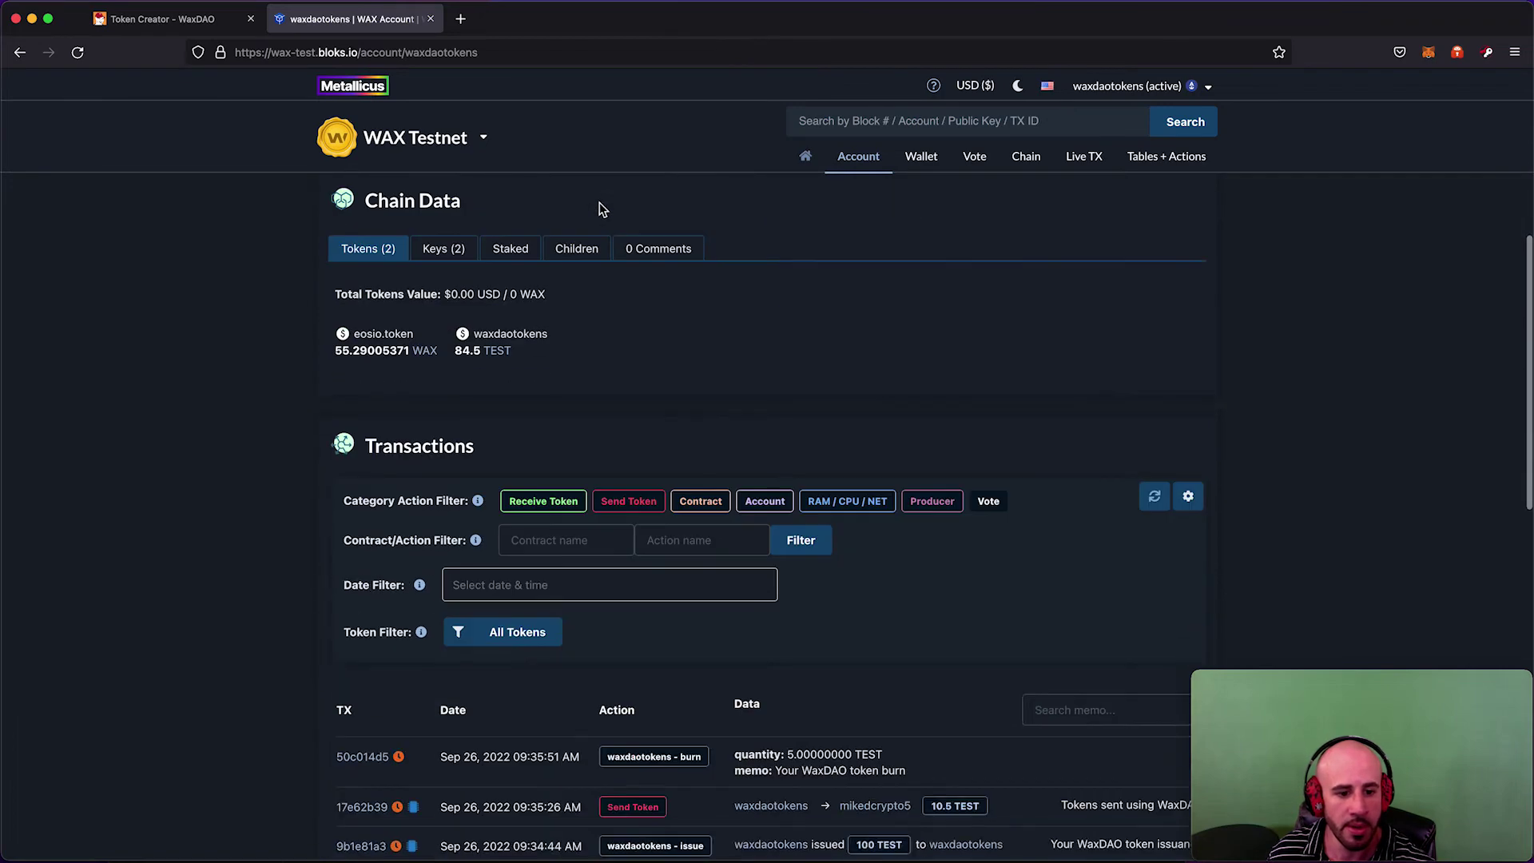
{"action": "scroll", "coordinate": [599, 227], "scroll_direction": "up", "scroll_amount": 1}
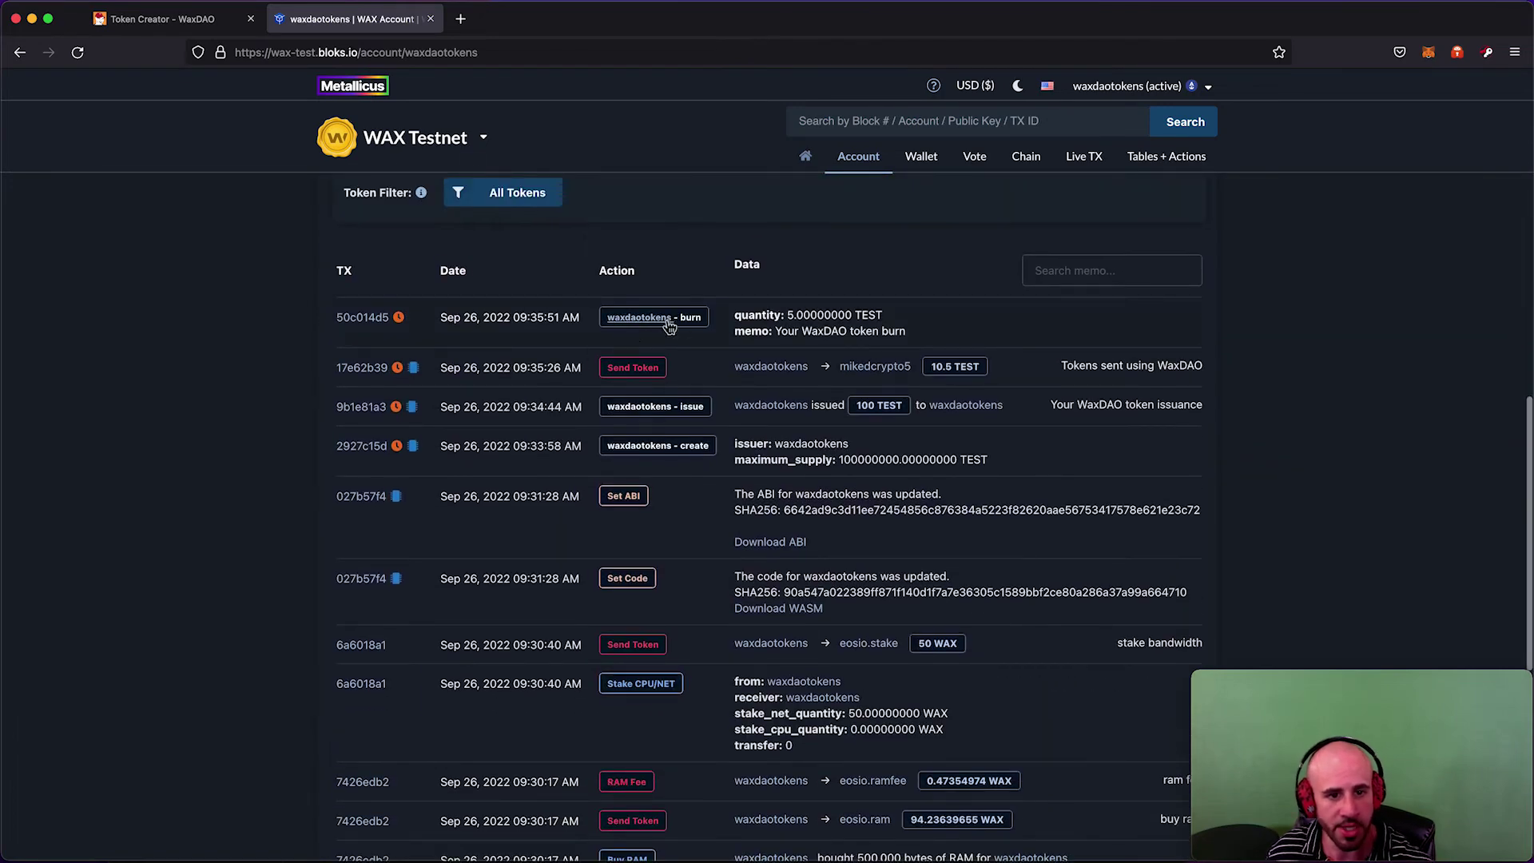
{"action": "left_click_drag", "start_coordinate": [793, 314], "coordinate": [927, 322]}
{"action": "scroll", "coordinate": [707, 324], "scroll_direction": "up", "scroll_amount": 5}
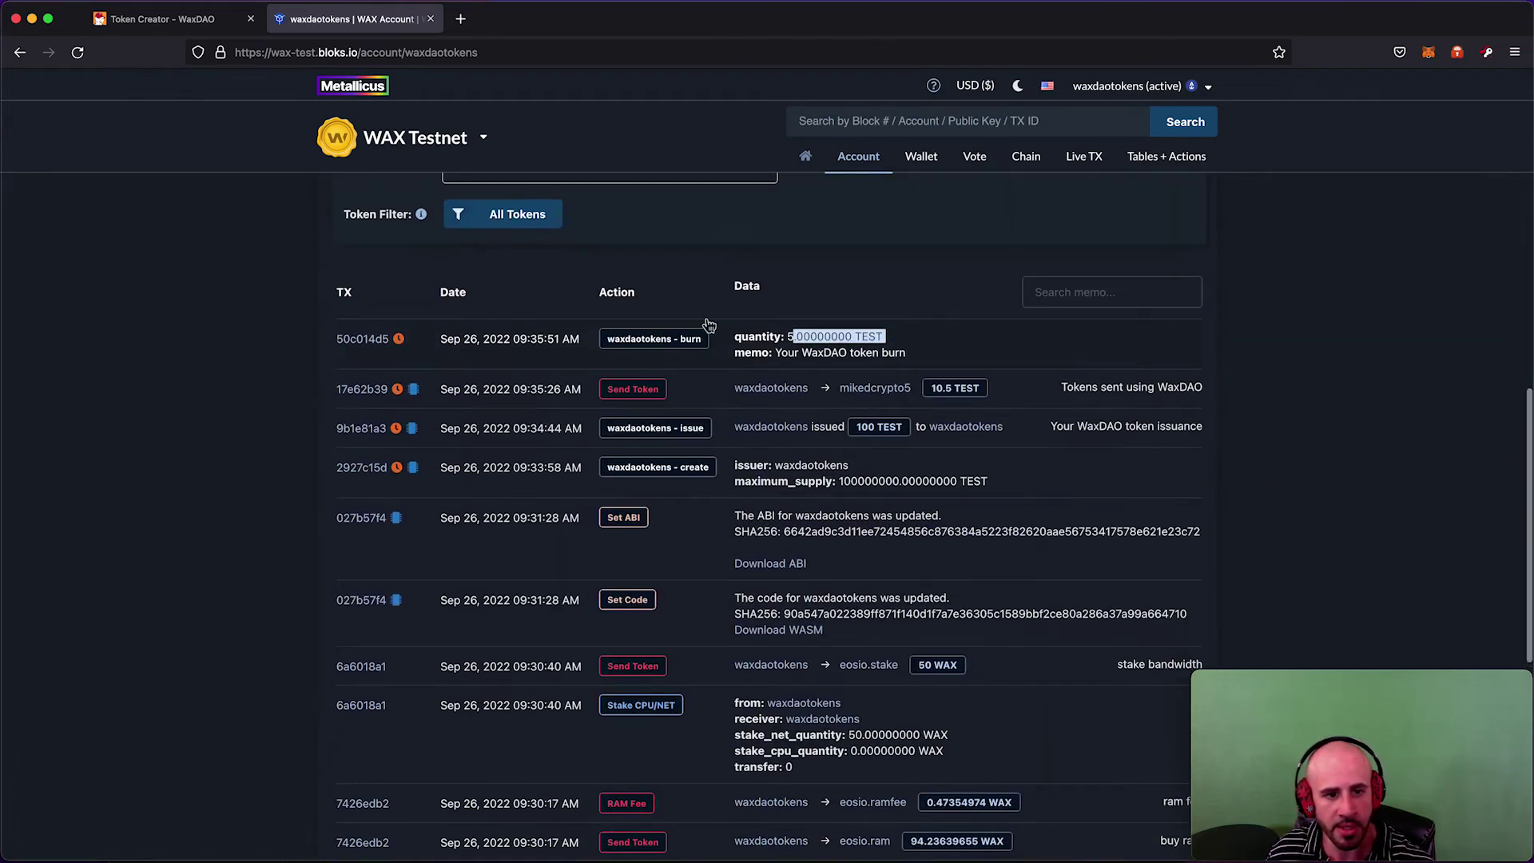
{"action": "scroll", "coordinate": [705, 319], "scroll_direction": "up", "scroll_amount": 10}
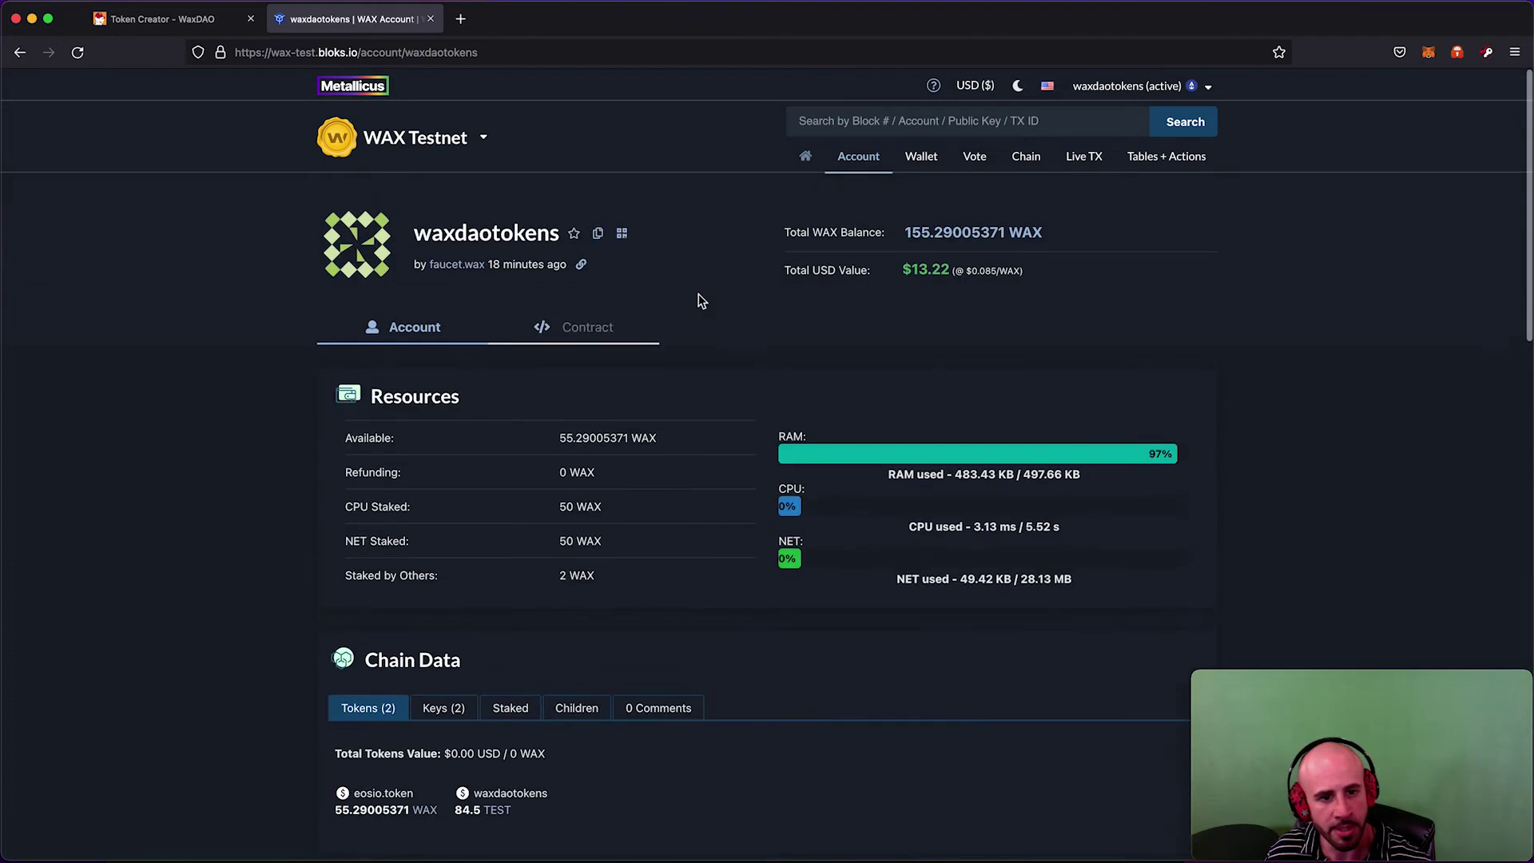
- Load the contract's stat table with scope TEST
{"action": "left_click", "coordinate": [587, 319]}
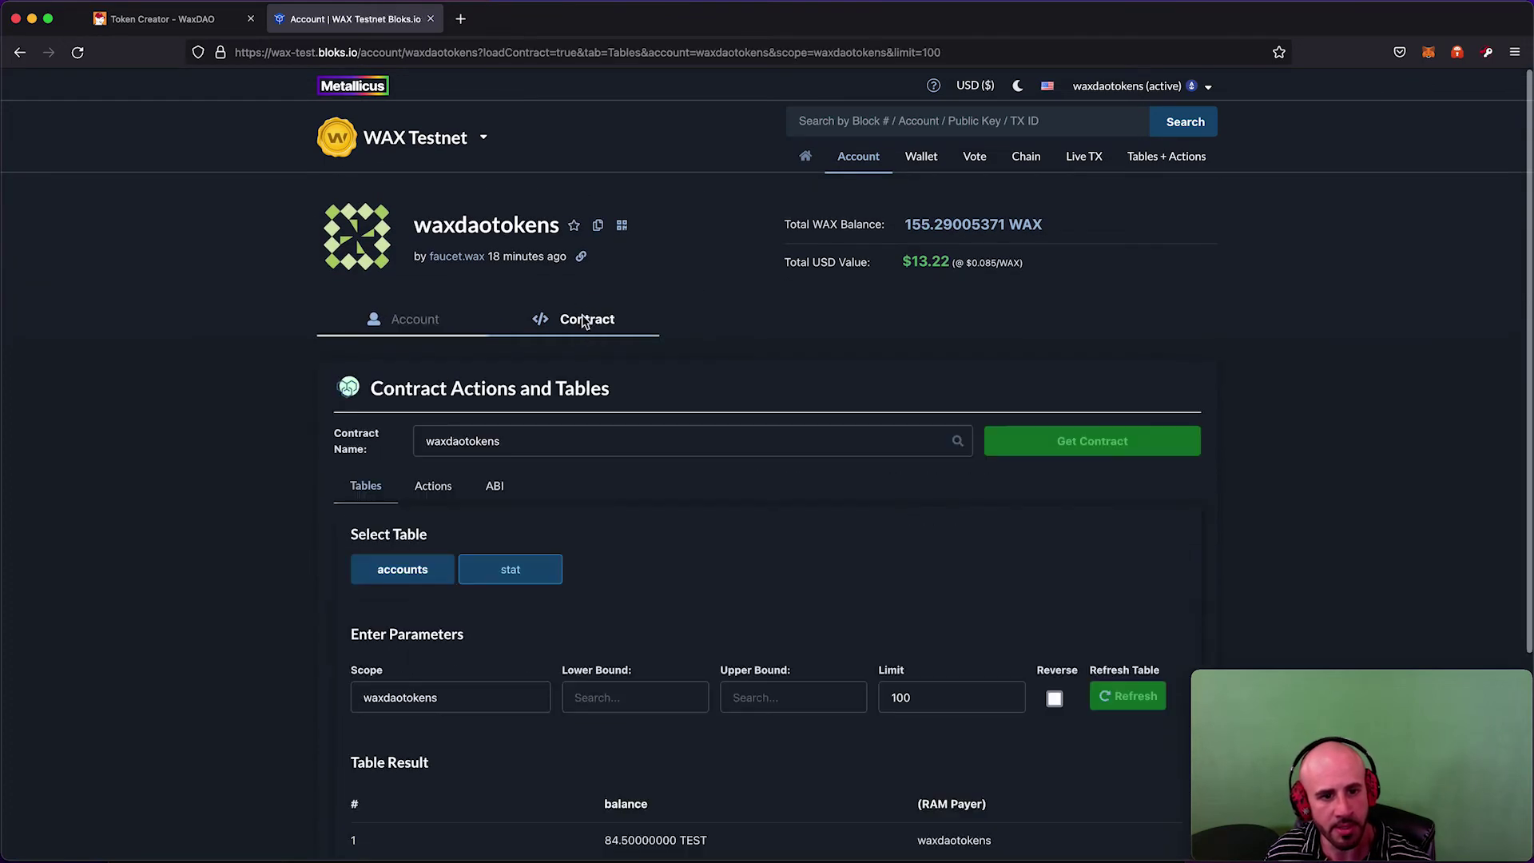
{"action": "scroll", "coordinate": [589, 311], "scroll_direction": "down", "scroll_amount": 3}
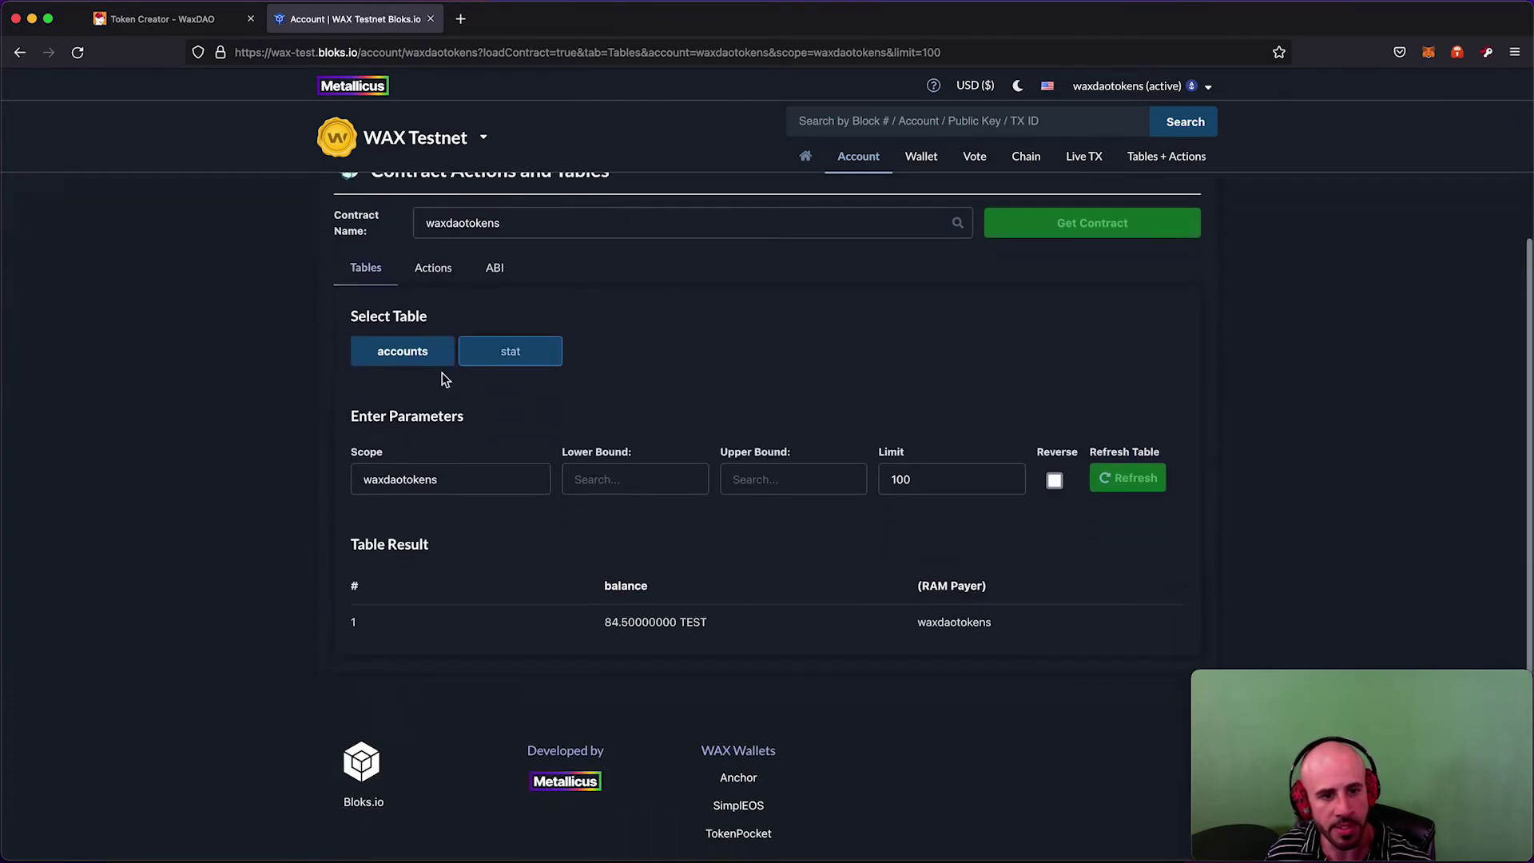
{"action": "left_click", "coordinate": [515, 365]}
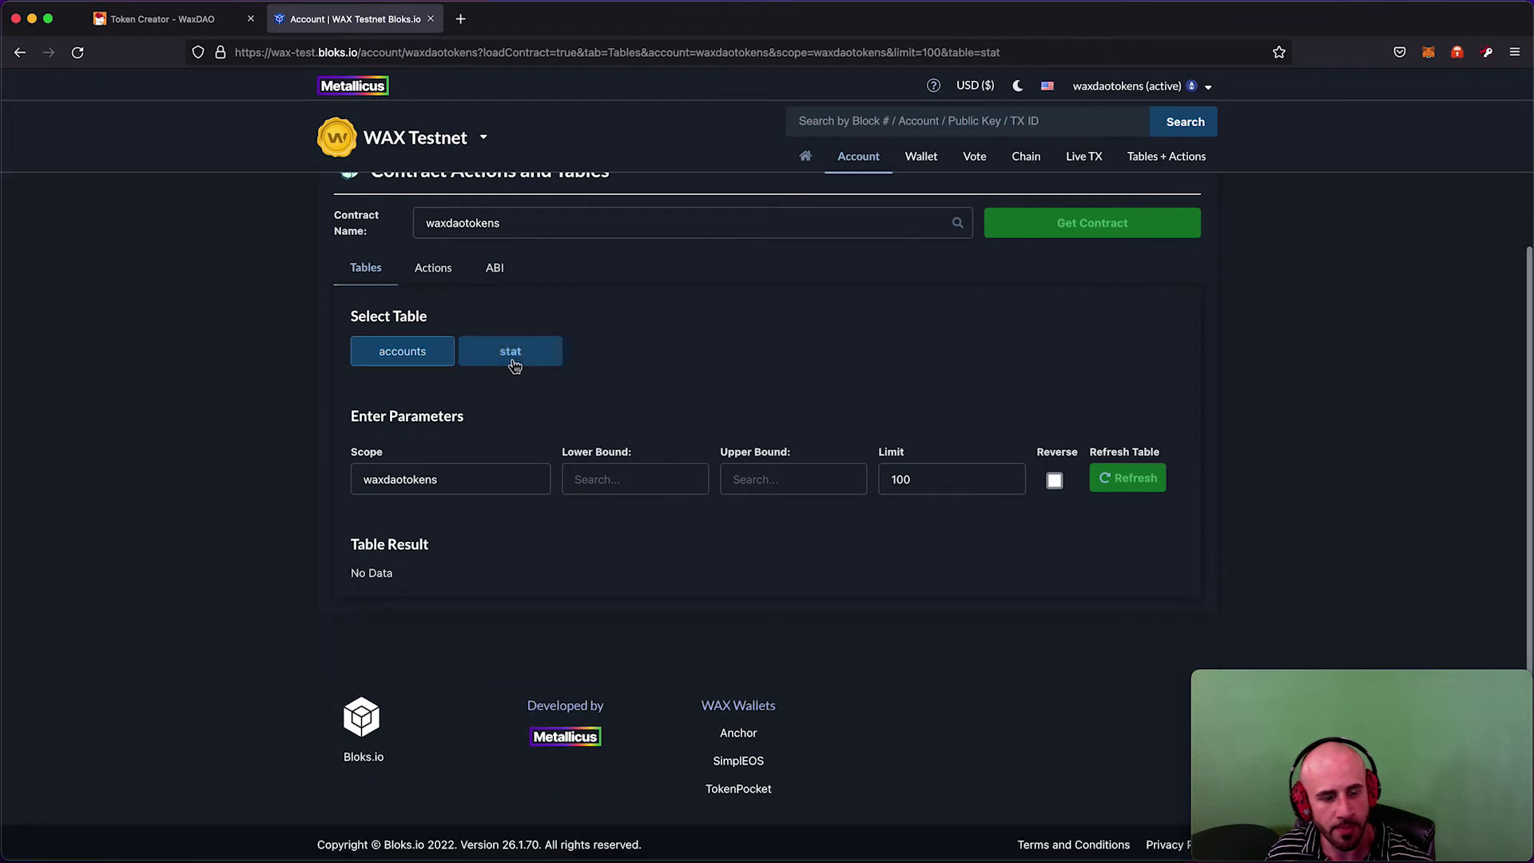
{"action": "left_click_drag", "start_coordinate": [460, 480], "coordinate": [342, 458]}
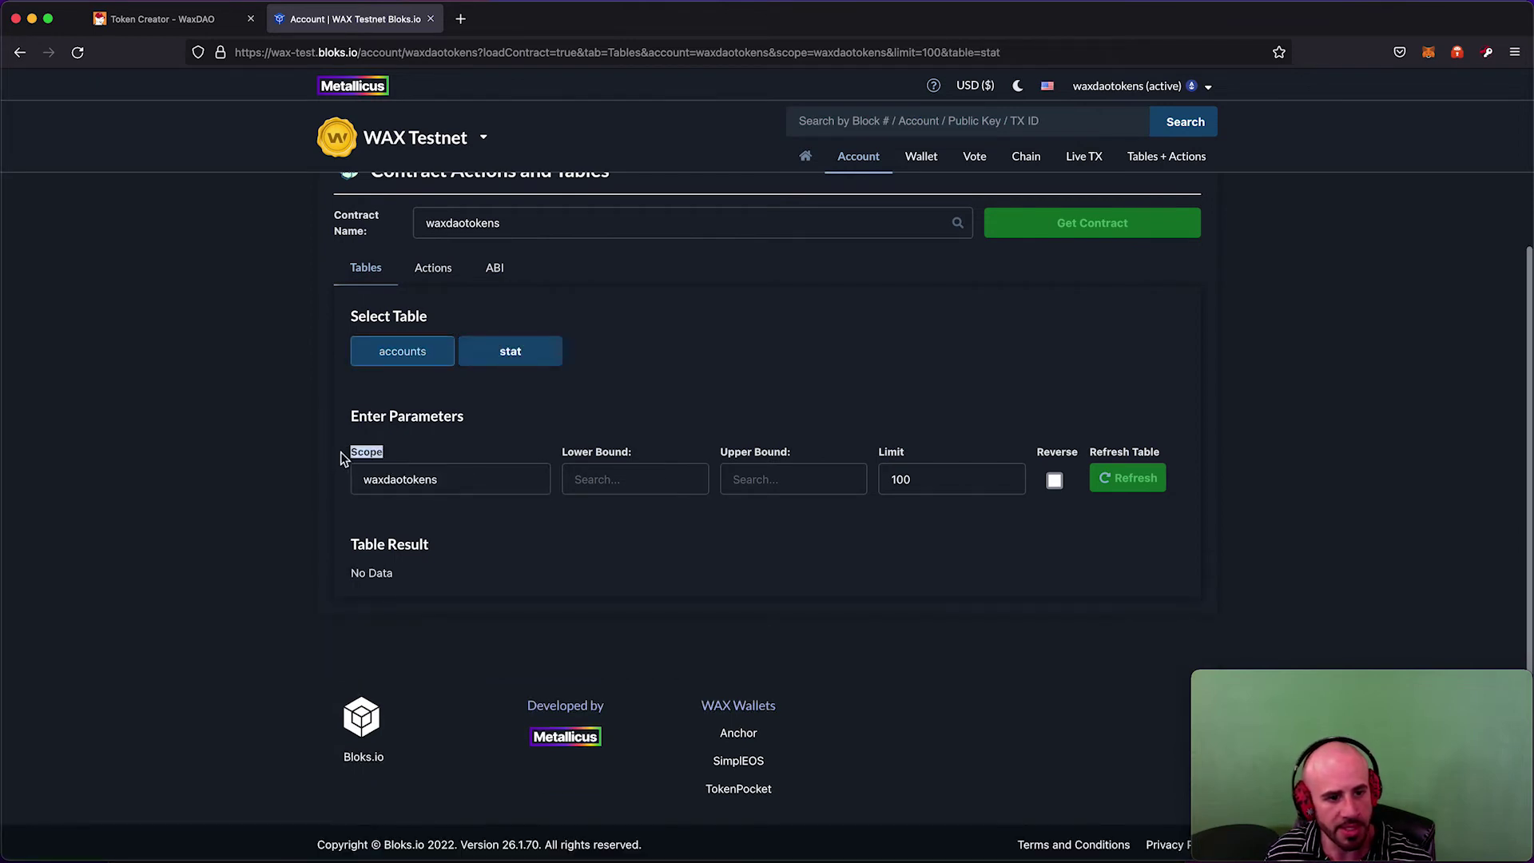
{"action": "left_click_drag", "start_coordinate": [454, 489], "coordinate": [307, 471]}
{"action": "type", "text": "TEST"}
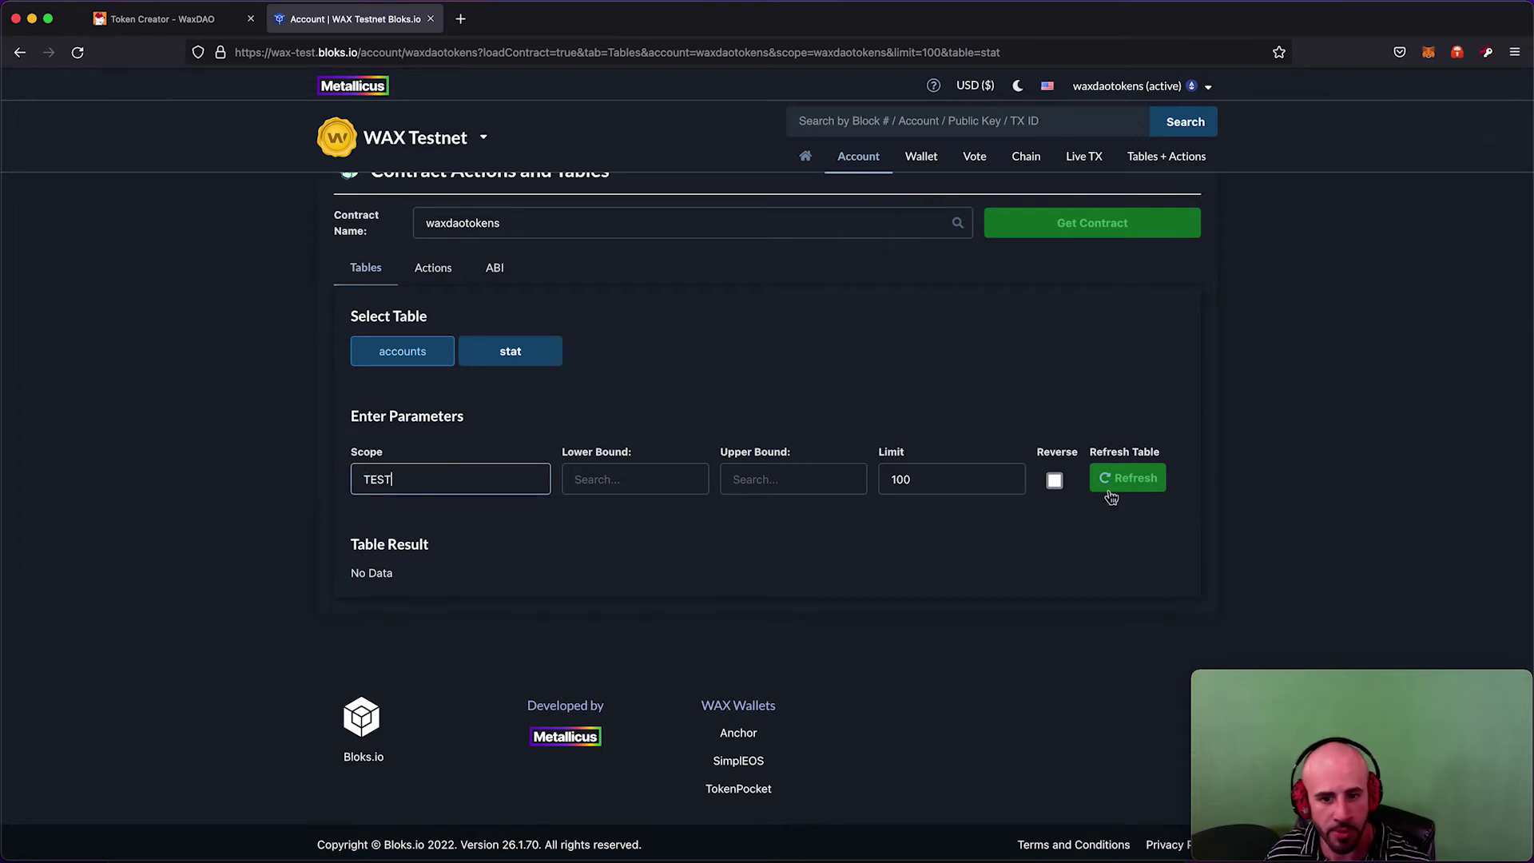
{"action": "left_click", "coordinate": [1110, 489]}
- Verify supply 95.00000000 TEST and max_supply 99999995.00000000 TEST, then return to the overview
{"action": "scroll", "coordinate": [938, 380], "scroll_direction": "down", "scroll_amount": 2}
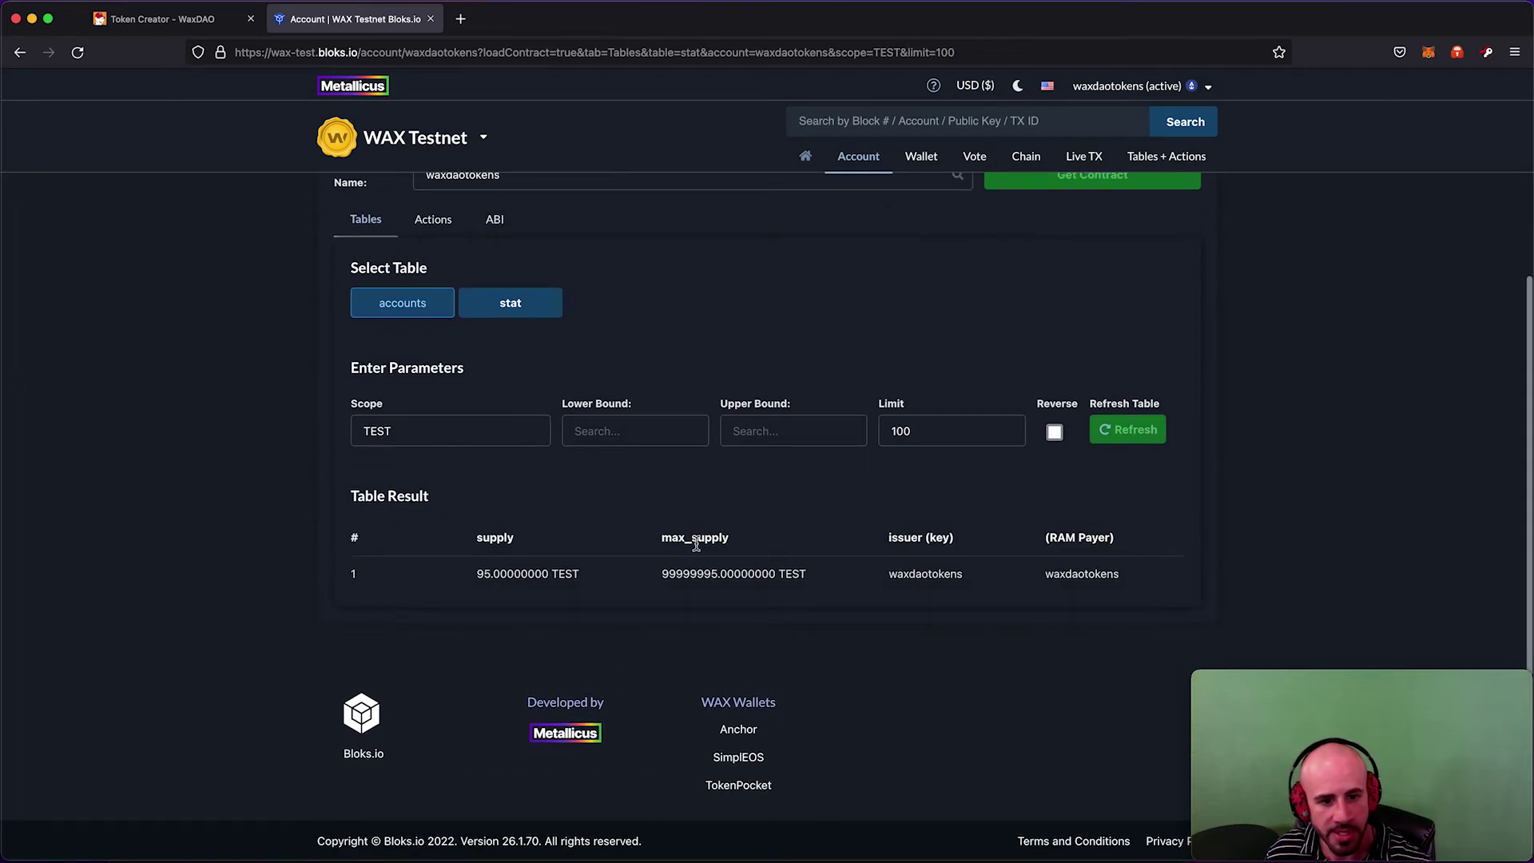
{"action": "left_click_drag", "start_coordinate": [678, 537], "coordinate": [773, 548]}
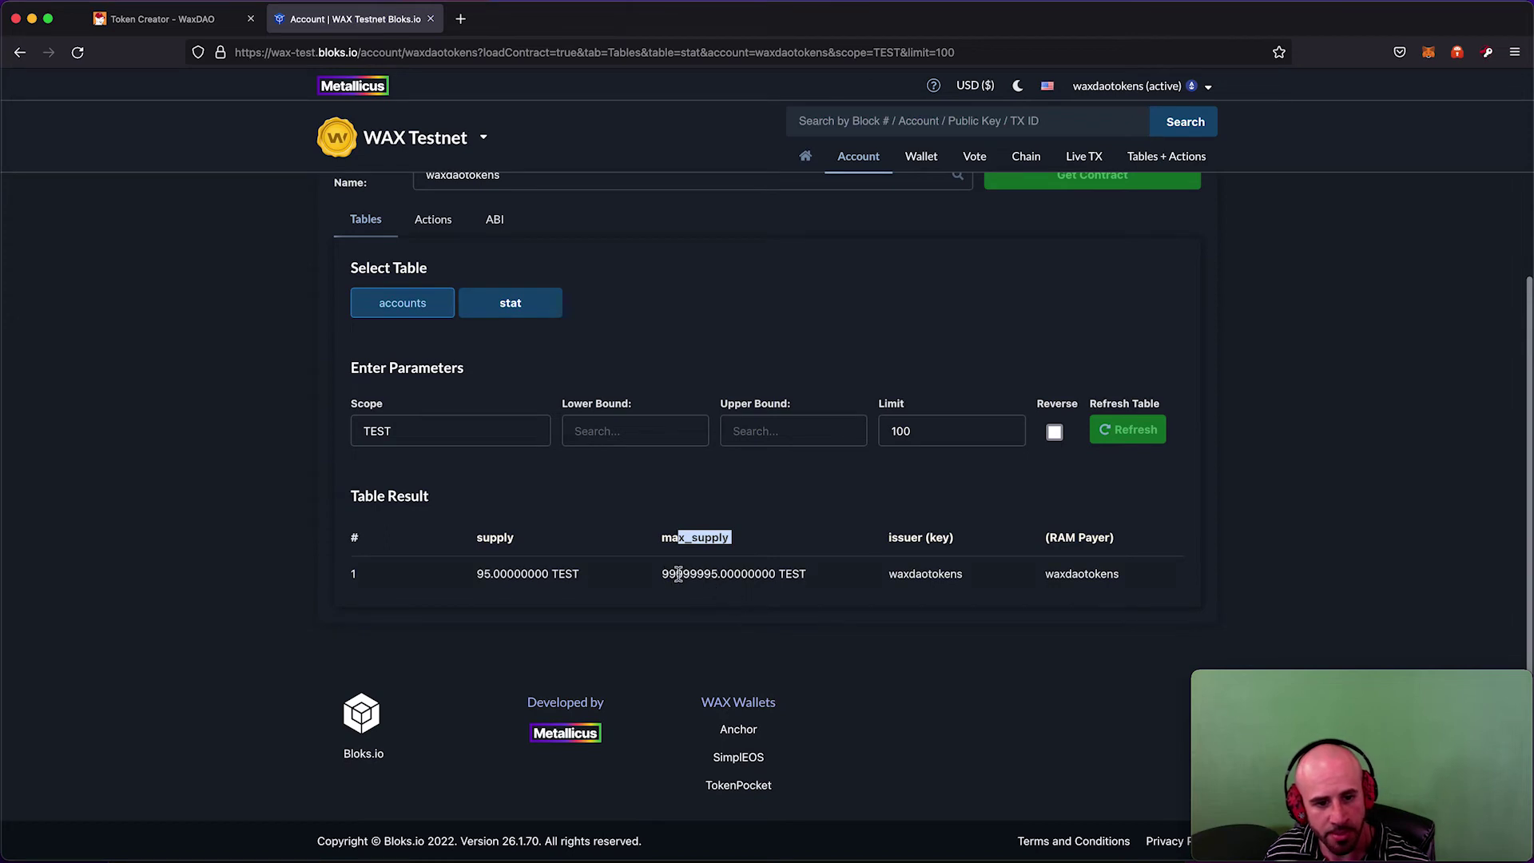
{"action": "left_click_drag", "start_coordinate": [663, 573], "coordinate": [684, 577]}
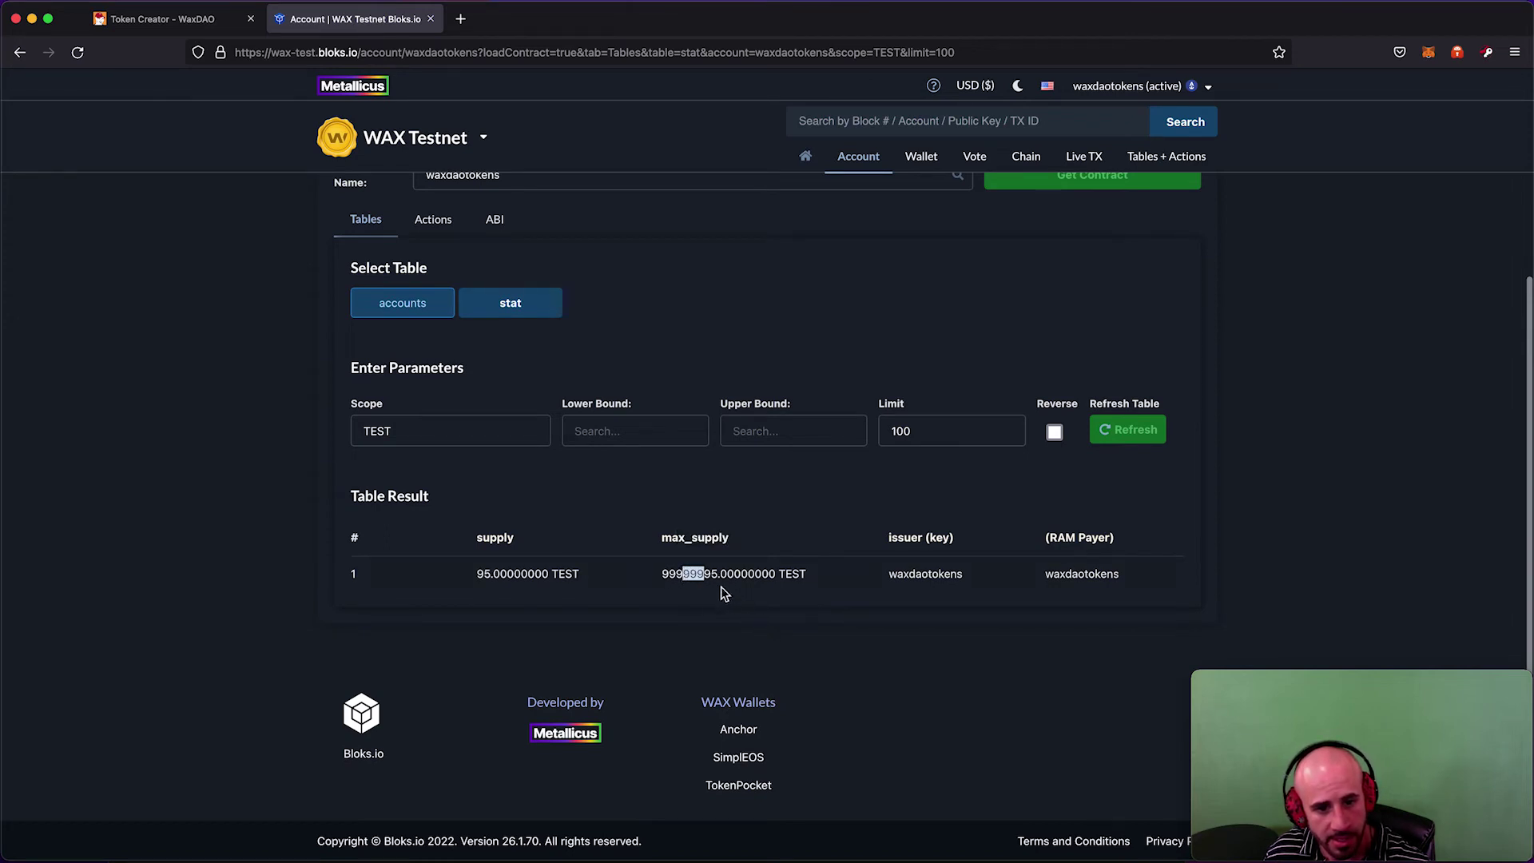
{"action": "left_click", "coordinate": [722, 576]}
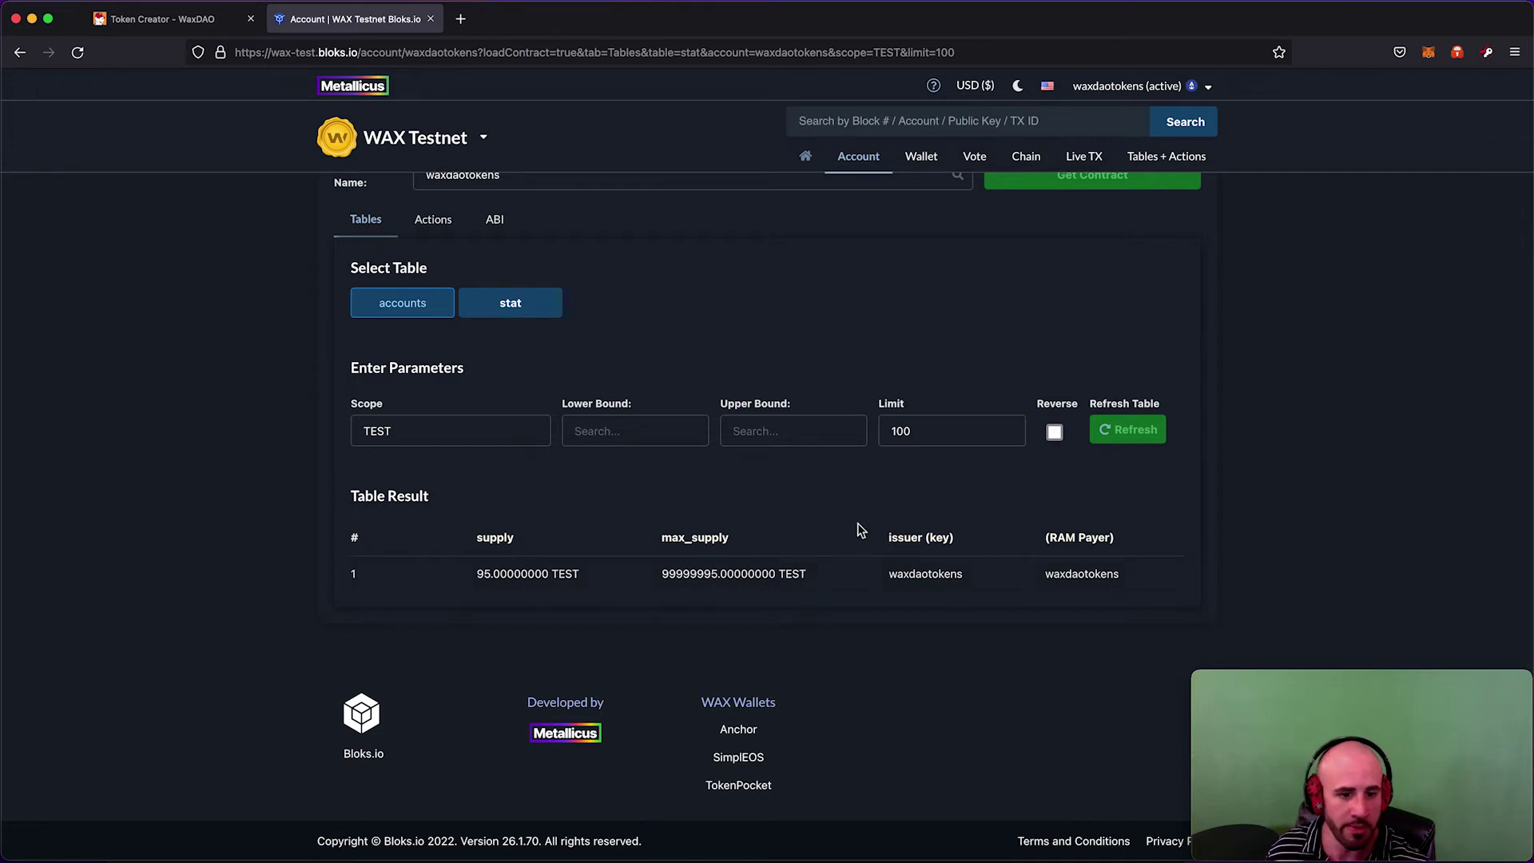
{"action": "double_click", "coordinate": [678, 544]}
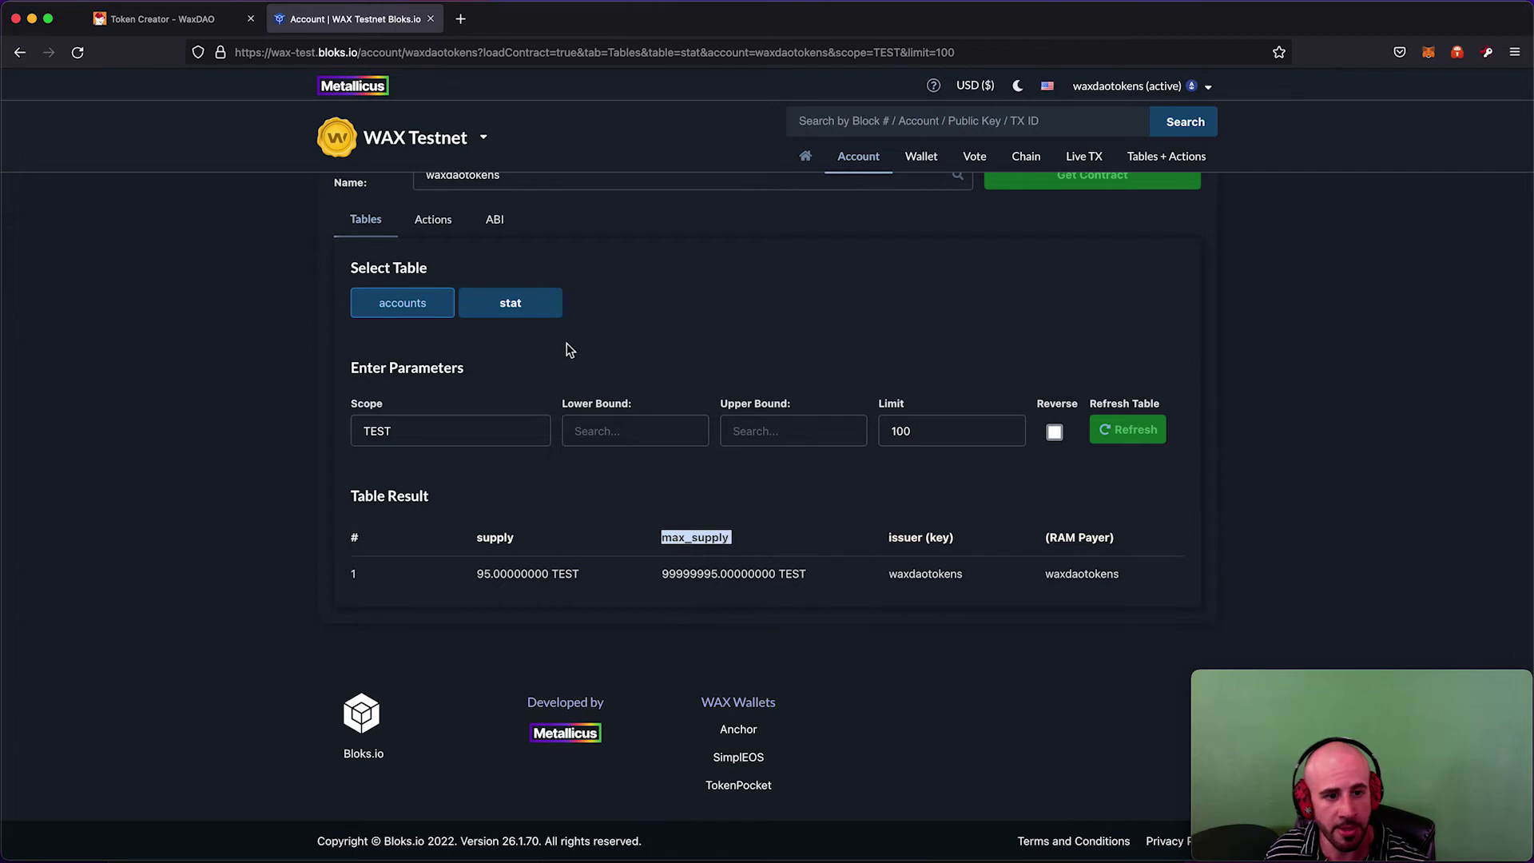
{"action": "scroll", "coordinate": [569, 350], "scroll_direction": "up", "scroll_amount": 2}
{"action": "scroll", "coordinate": [559, 671], "scroll_direction": "up", "scroll_amount": 2}
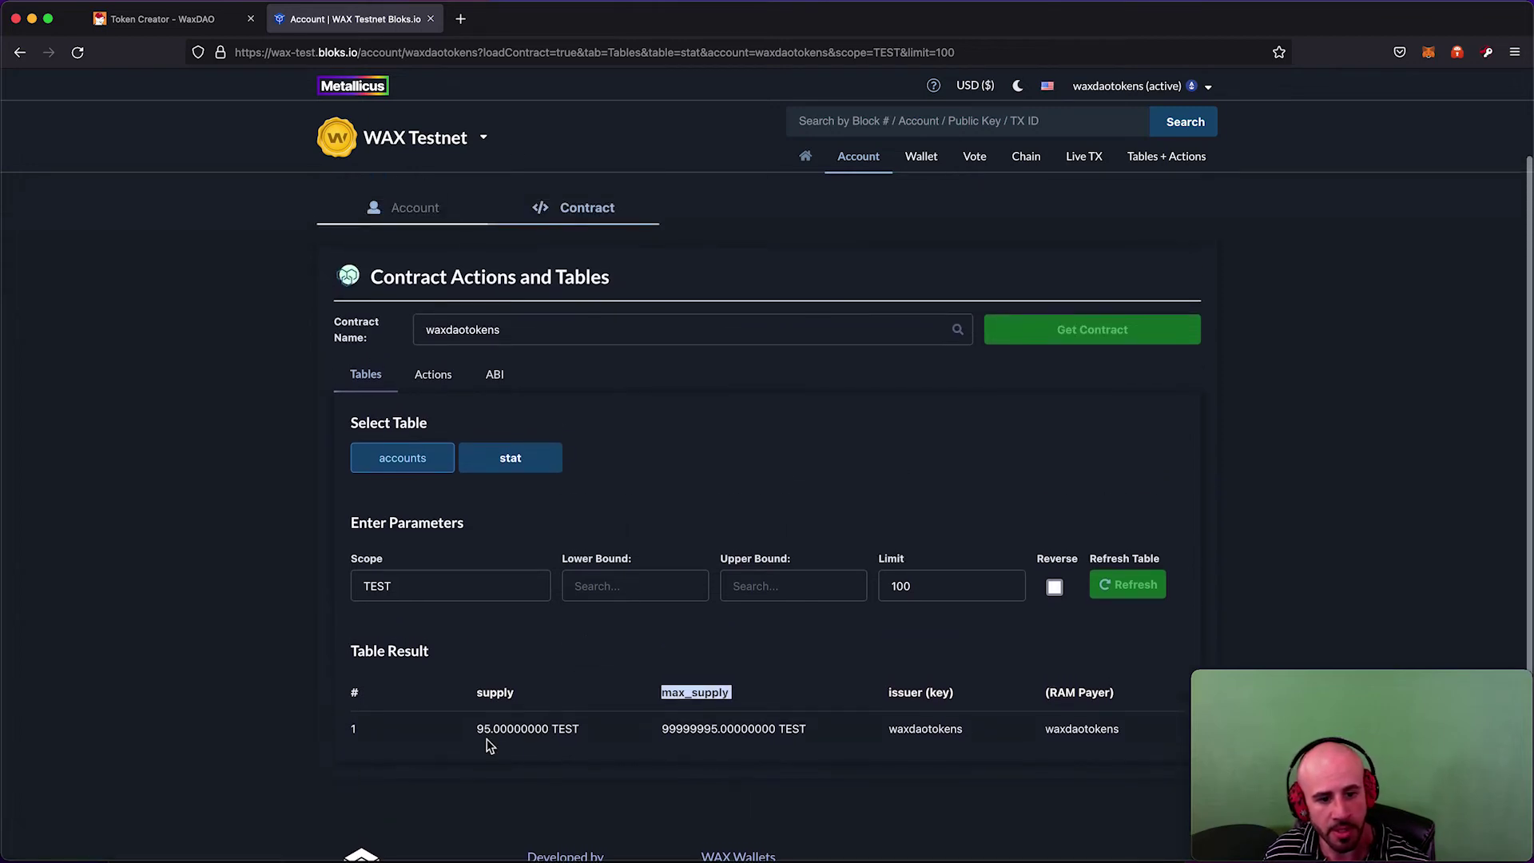
{"action": "scroll", "coordinate": [487, 738], "scroll_direction": "down", "scroll_amount": 1}
{"action": "left_click_drag", "start_coordinate": [478, 692], "coordinate": [586, 692]}
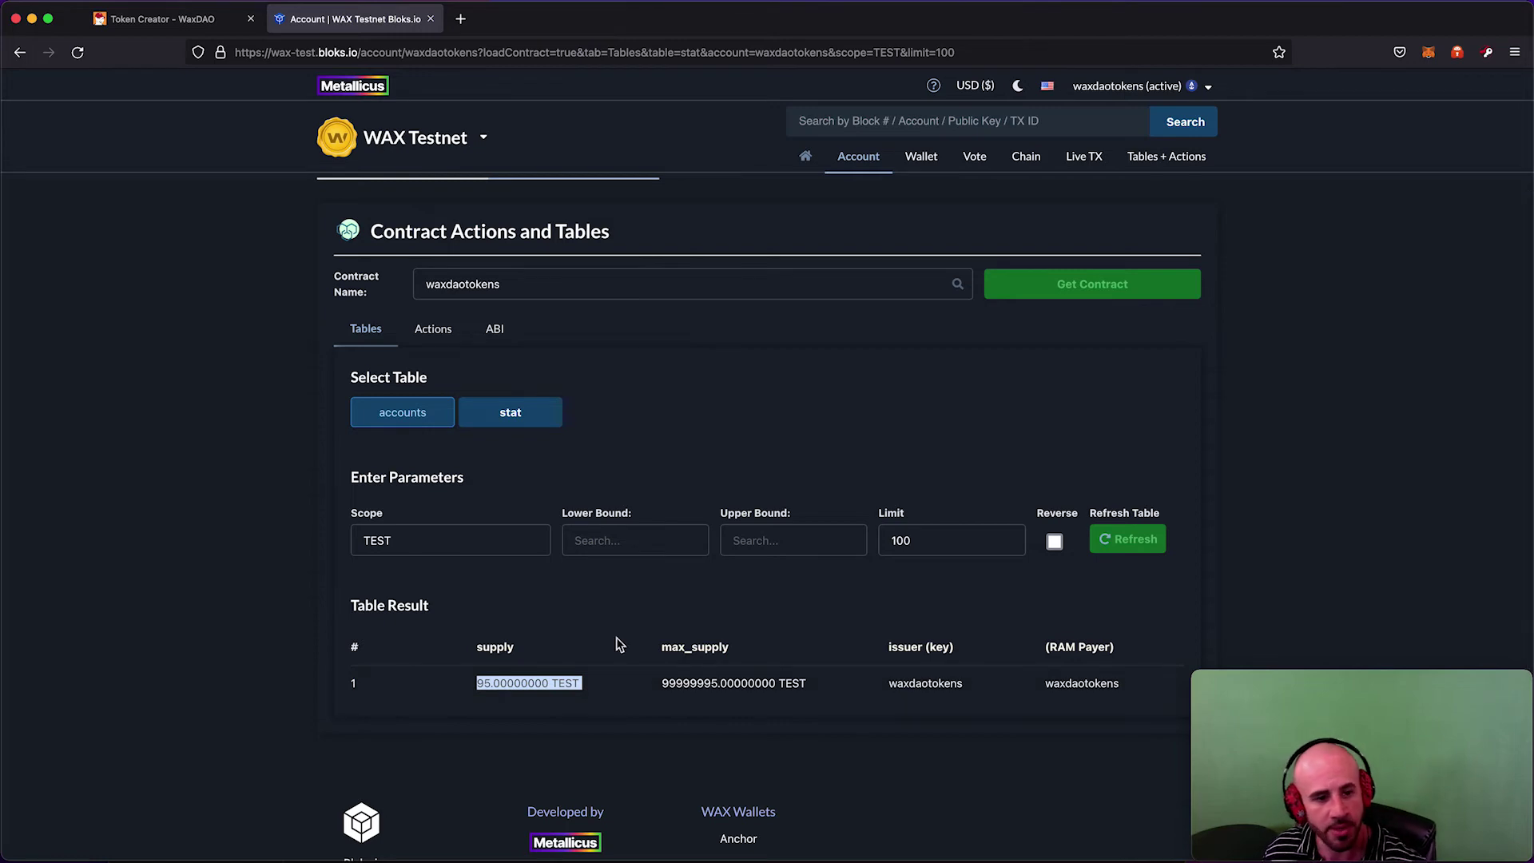
{"action": "scroll", "coordinate": [424, 360], "scroll_direction": "up", "scroll_amount": 4}
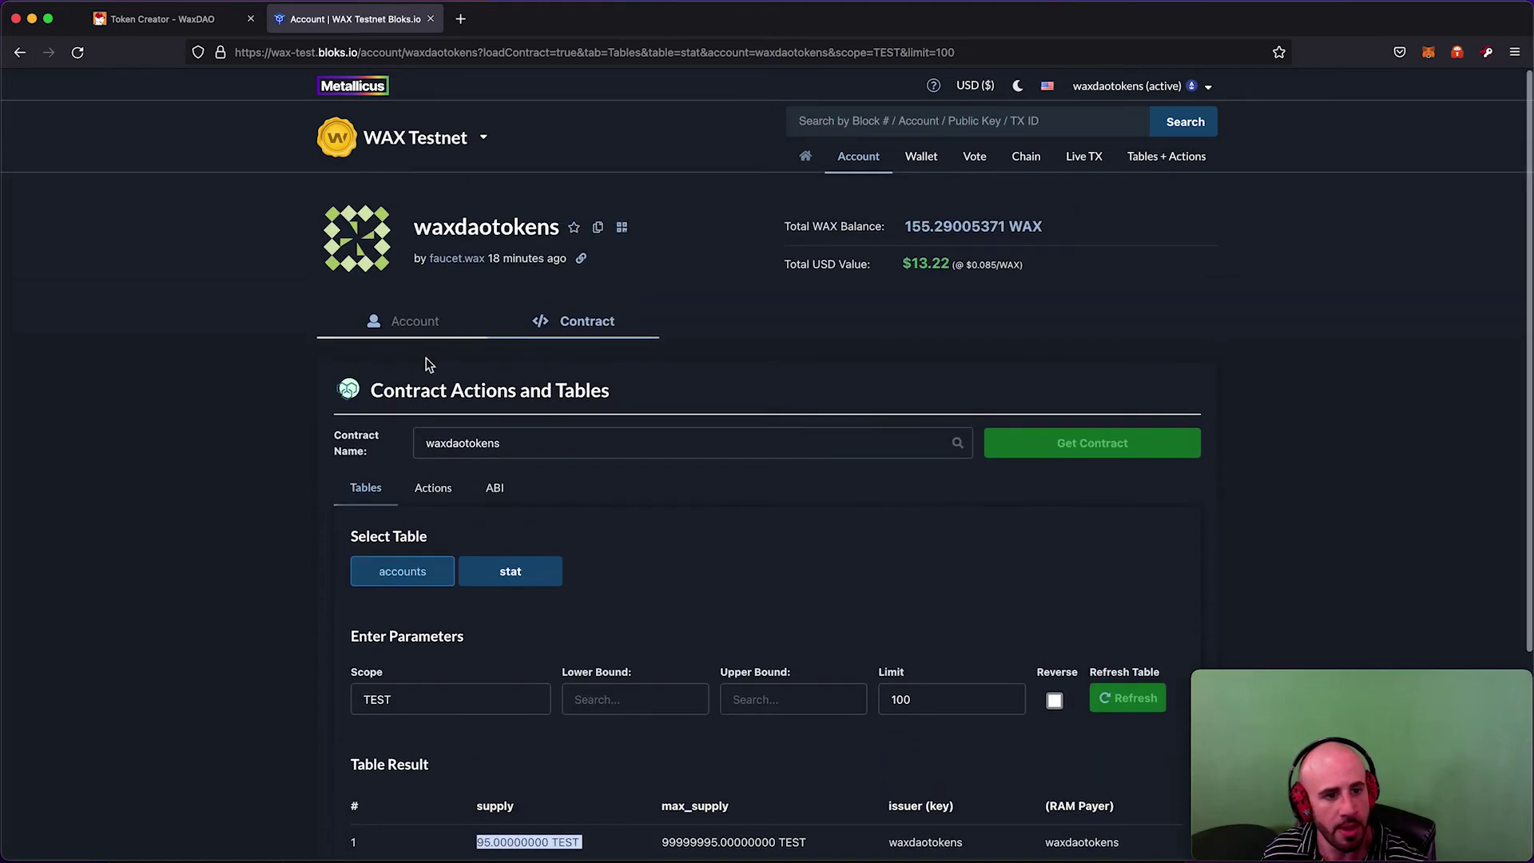
{"action": "left_click", "coordinate": [415, 321]}
- Open the receiver's account in a new tab to confirm 10.5 TEST received, then return to WaxDAO
{"action": "scroll", "coordinate": [426, 321], "scroll_direction": "down", "scroll_amount": 10}
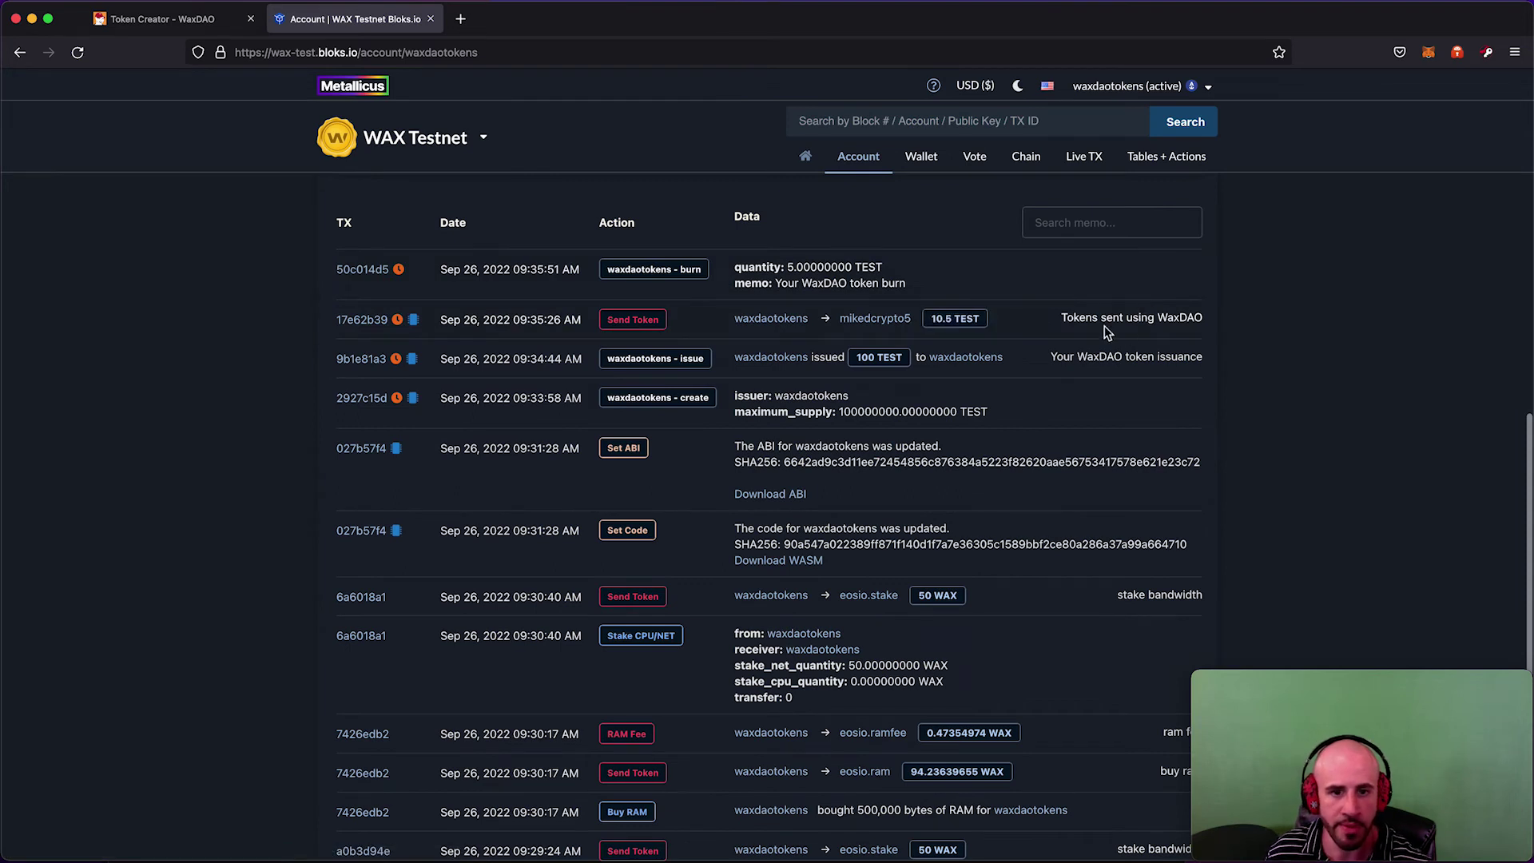
{"action": "left_click", "coordinate": [875, 318], "text": "super"}
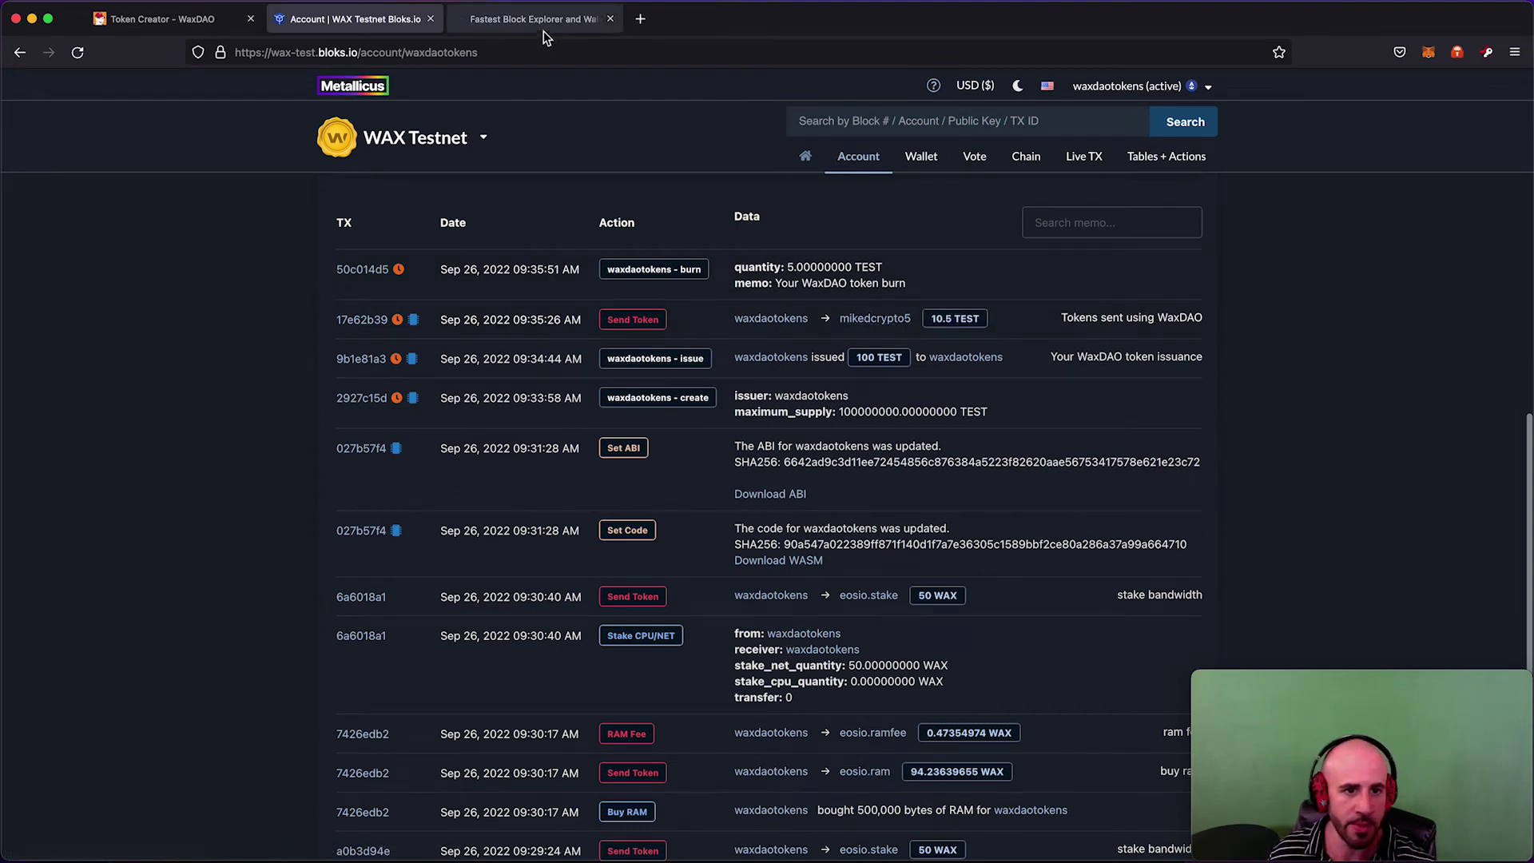
{"action": "left_click", "coordinate": [542, 26]}
{"action": "scroll", "coordinate": [517, 208], "scroll_direction": "down", "scroll_amount": 8}
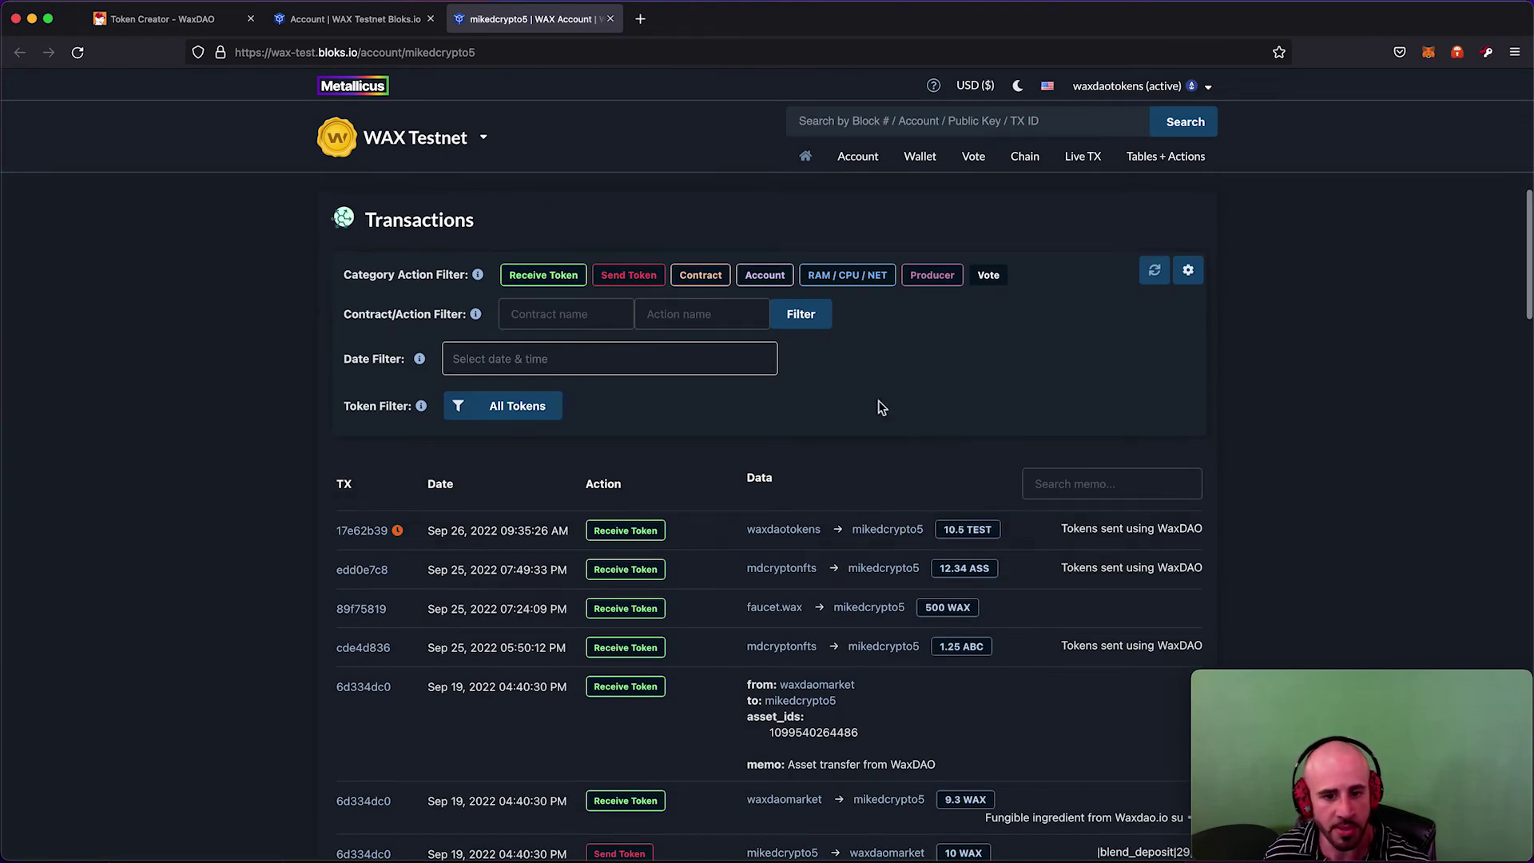
{"action": "scroll", "coordinate": [877, 404], "scroll_direction": "up", "scroll_amount": 10}
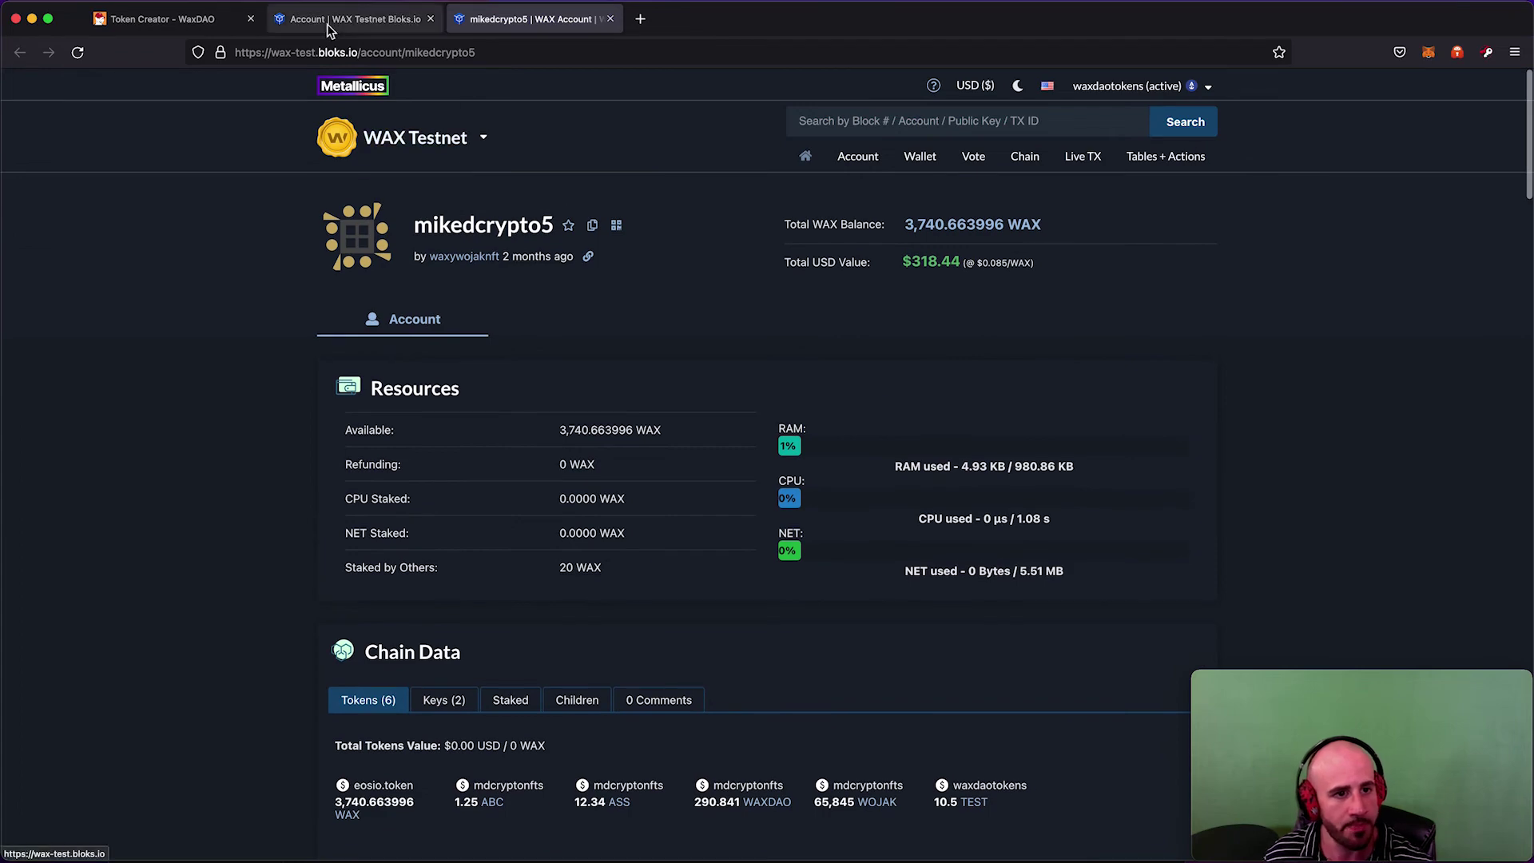
{"action": "left_click", "coordinate": [332, 24]}
{"action": "left_click", "coordinate": [151, 19]}
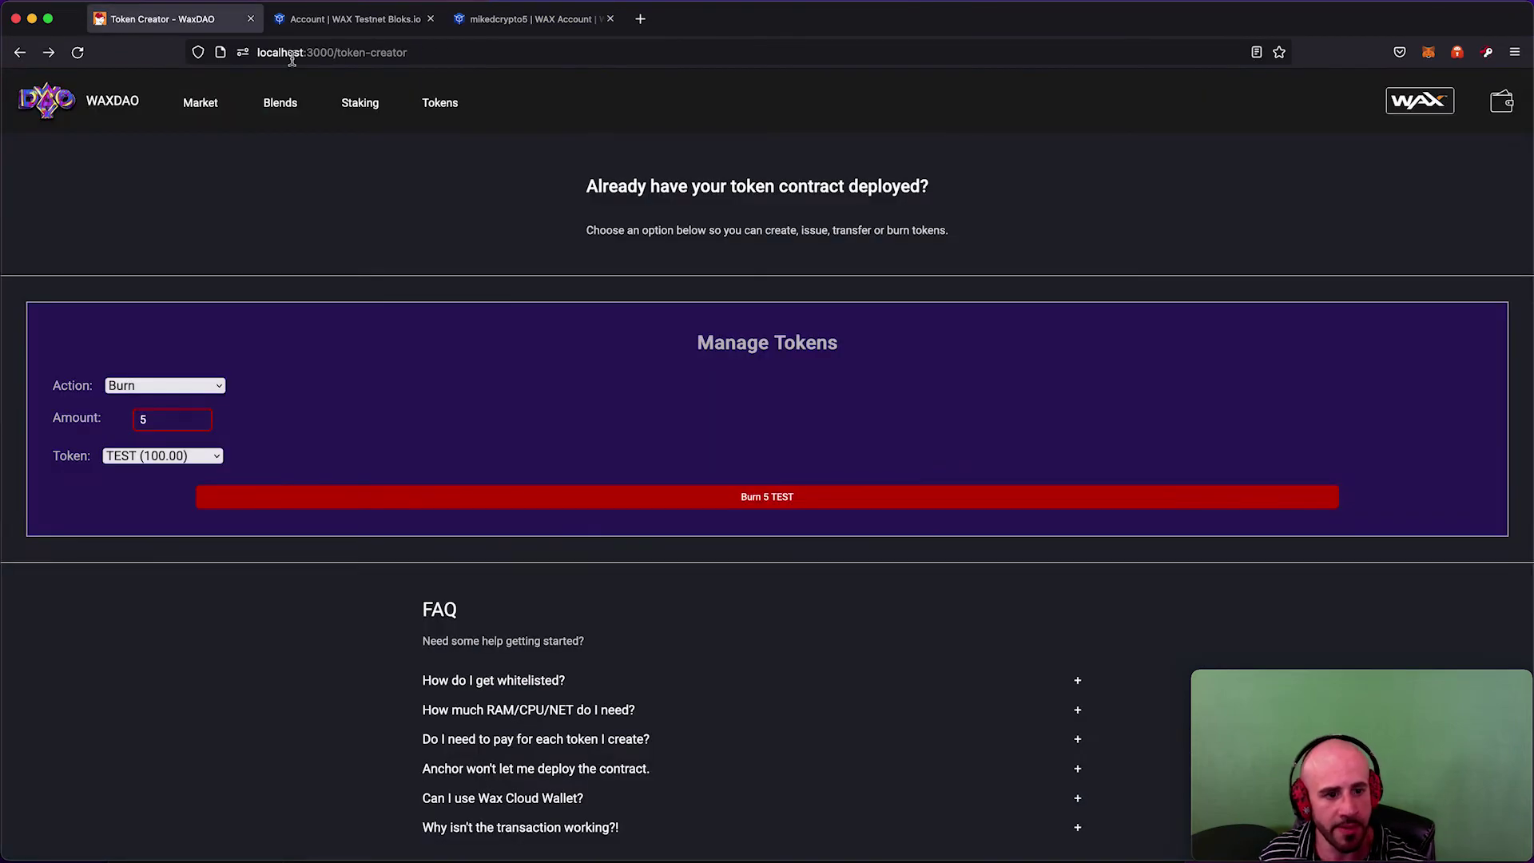
- Expand the 'How do I get whitelisted?' FAQ answer and open its WOJAK link in a new tab
{"action": "scroll", "coordinate": [563, 264], "scroll_direction": "down", "scroll_amount": 5}
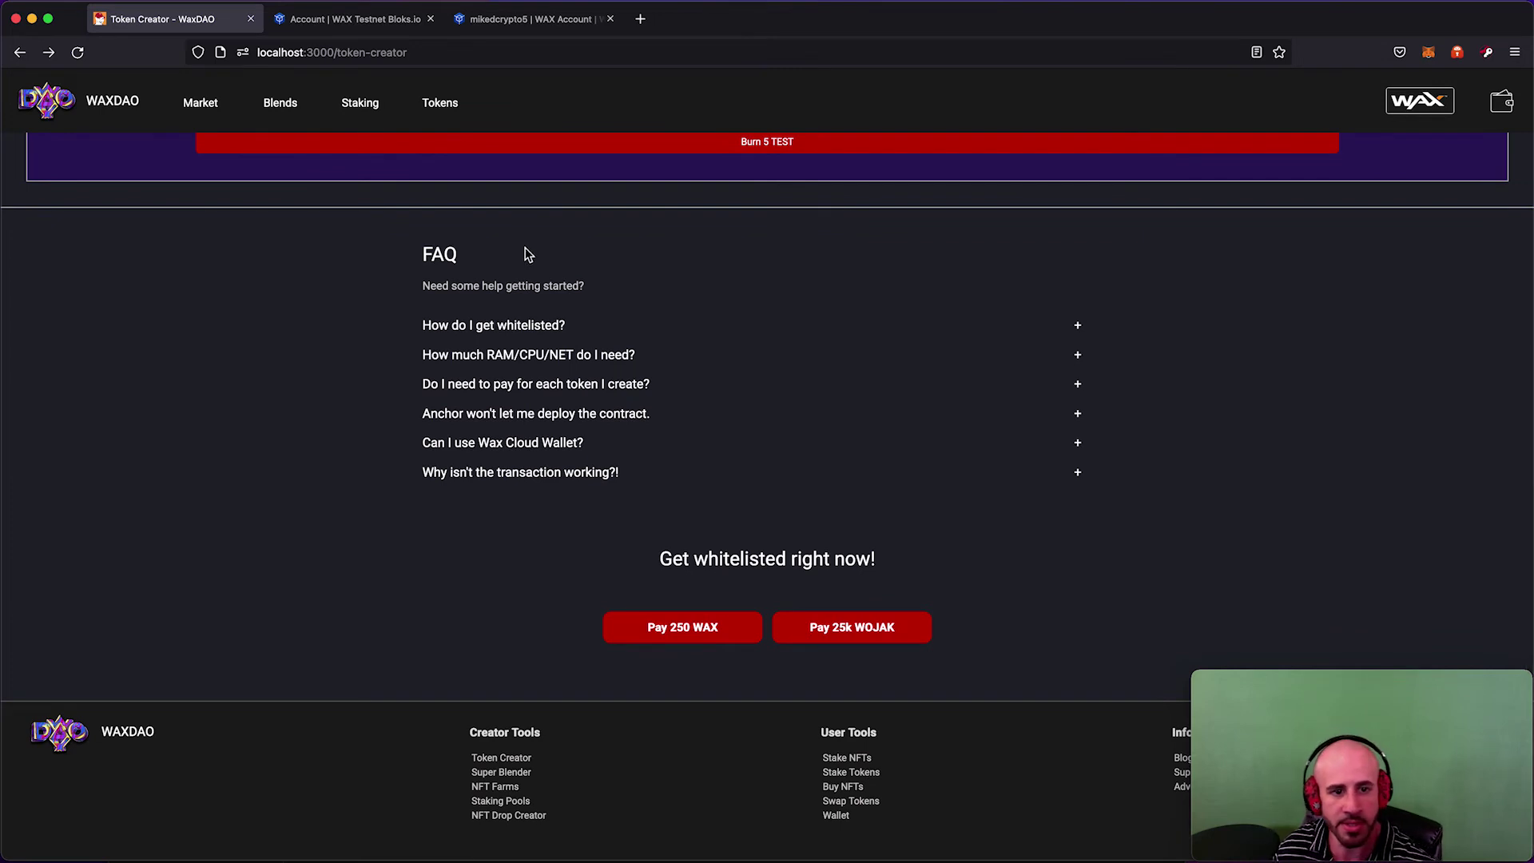
{"action": "left_click", "coordinate": [1080, 327]}
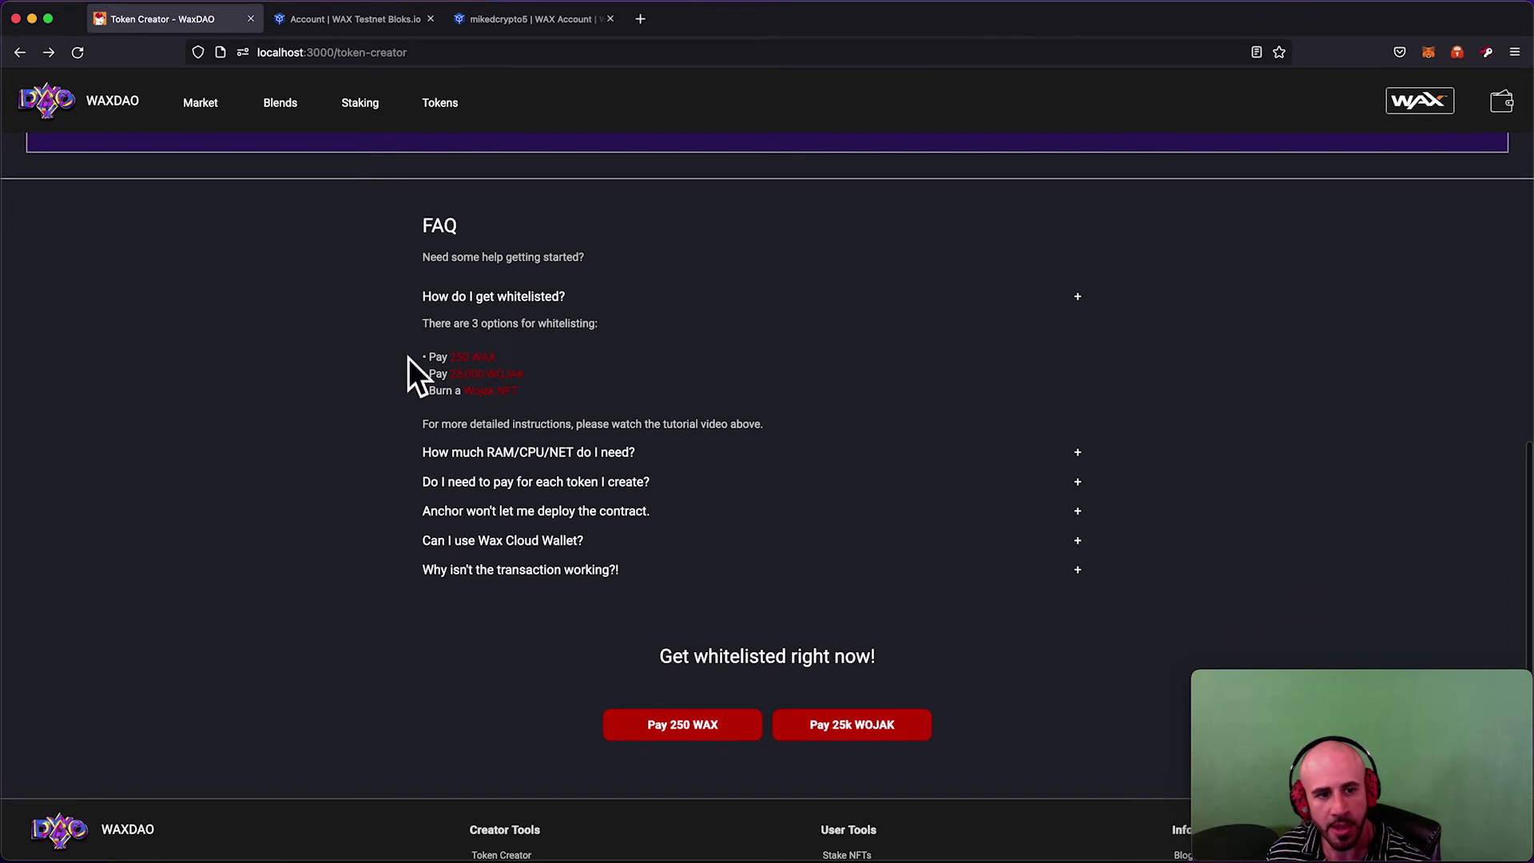
{"action": "middle_click", "coordinate": [485, 382]}
{"action": "left_click", "coordinate": [353, 30]}
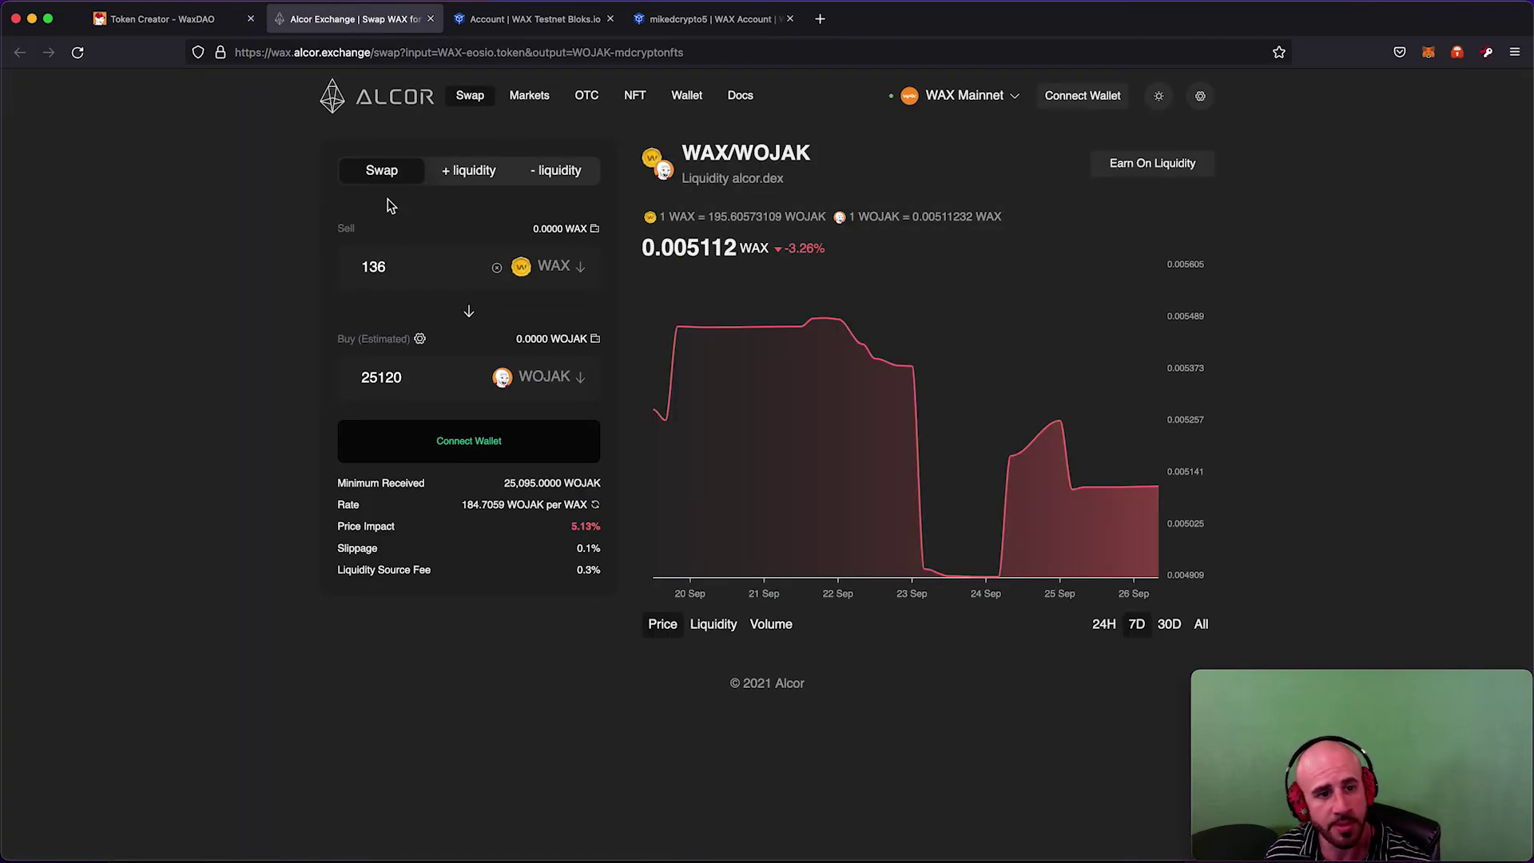
- Check that 136 WAX swaps for about 25120 WOJAK, then return to the WaxDAO FAQ
{"action": "double_click", "coordinate": [399, 264]}
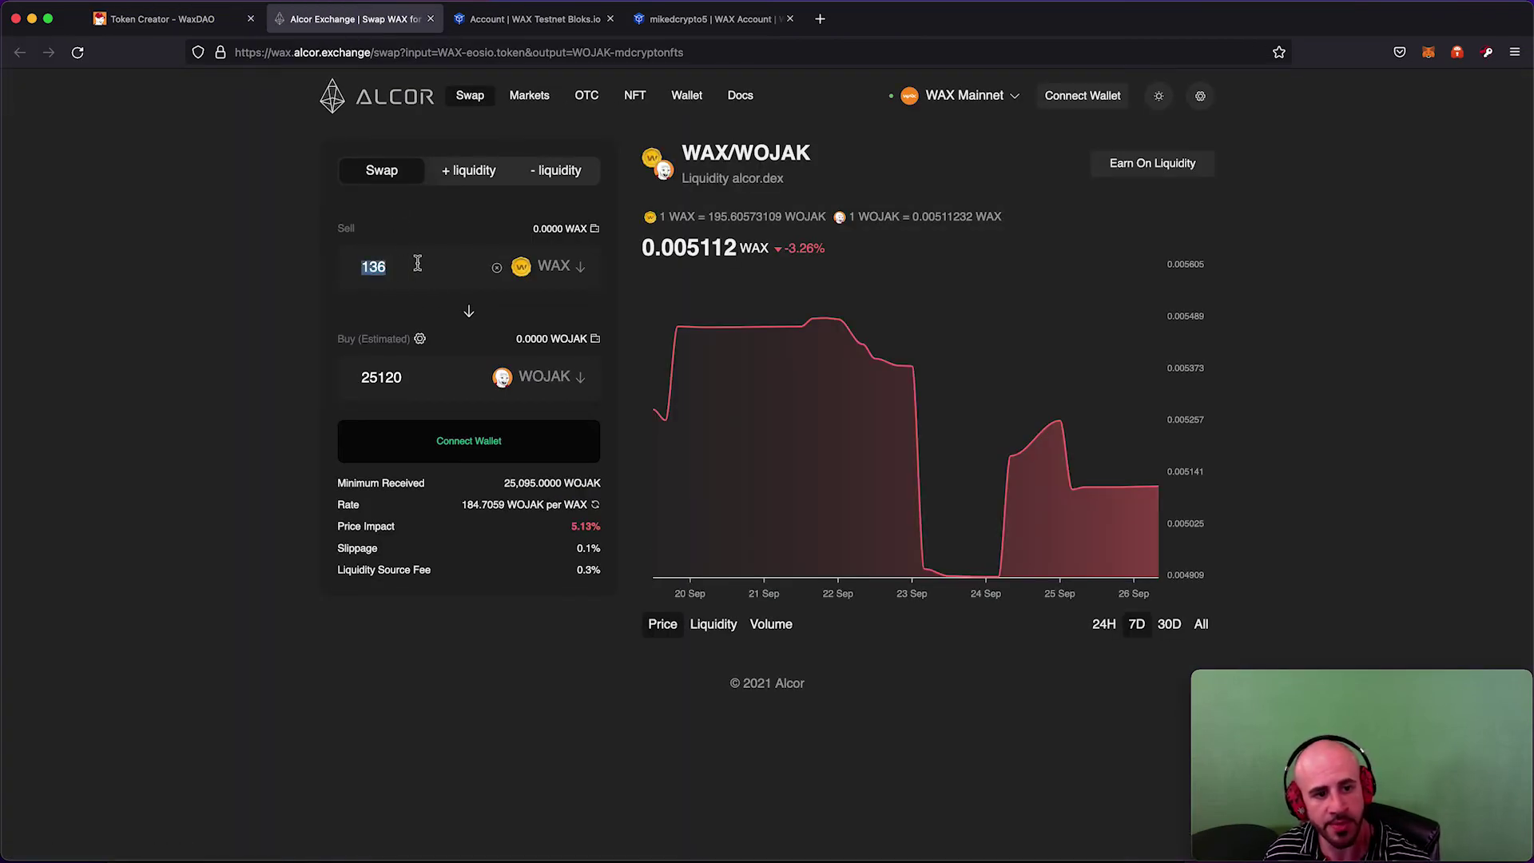
{"action": "left_click_drag", "start_coordinate": [437, 376], "coordinate": [334, 383]}
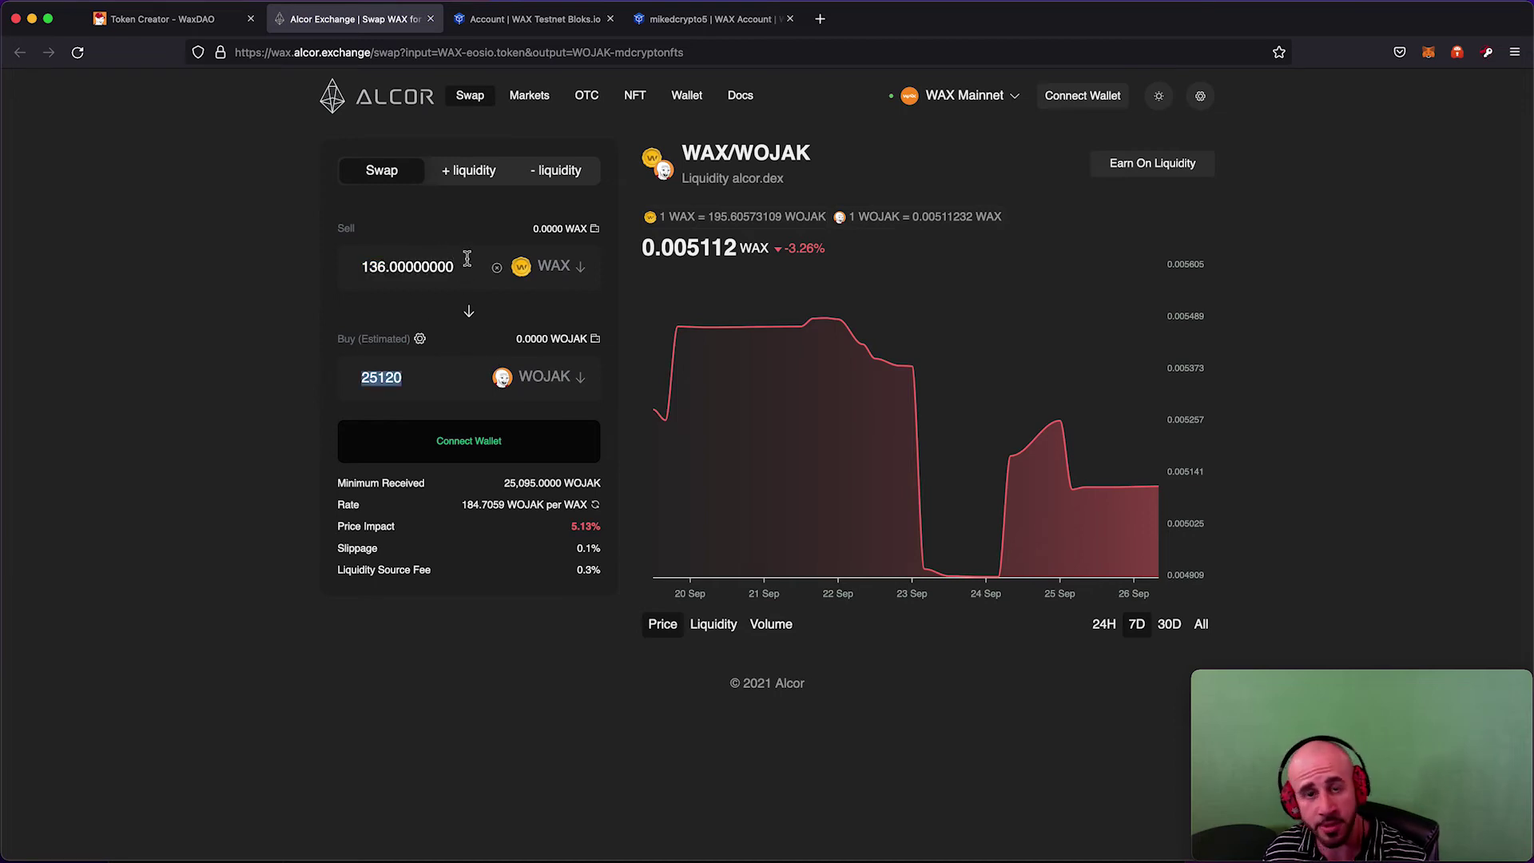
{"action": "left_click", "coordinate": [133, 22]}
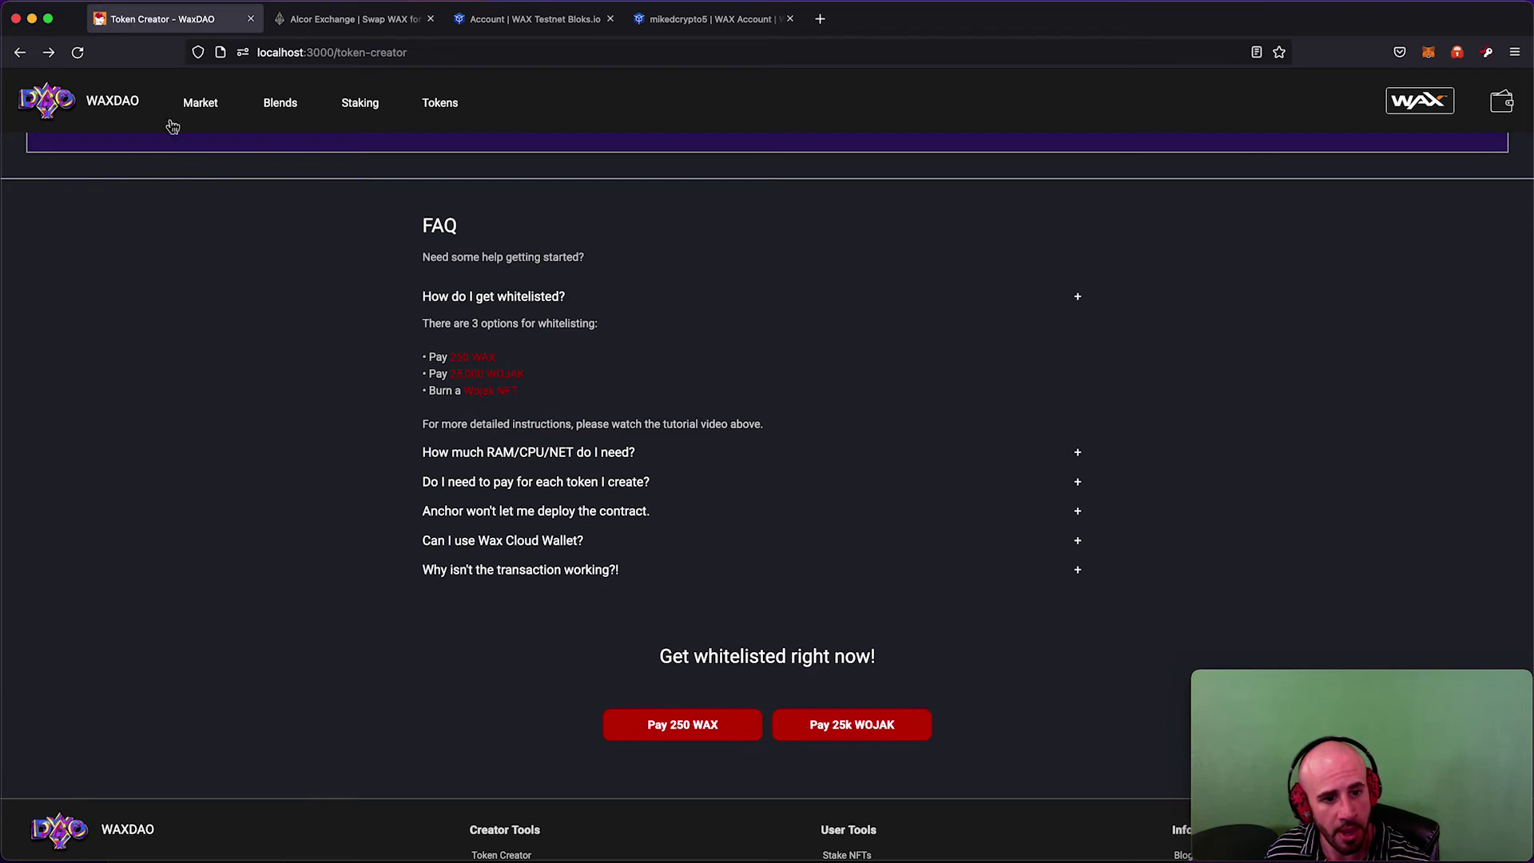
- Open the Wojak NFT drop to view the Waxy Wojak Pack at 109 WAX, then return to the FAQ
{"action": "left_click", "coordinate": [492, 398], "text": "super"}
{"action": "left_click", "coordinate": [324, 24]}
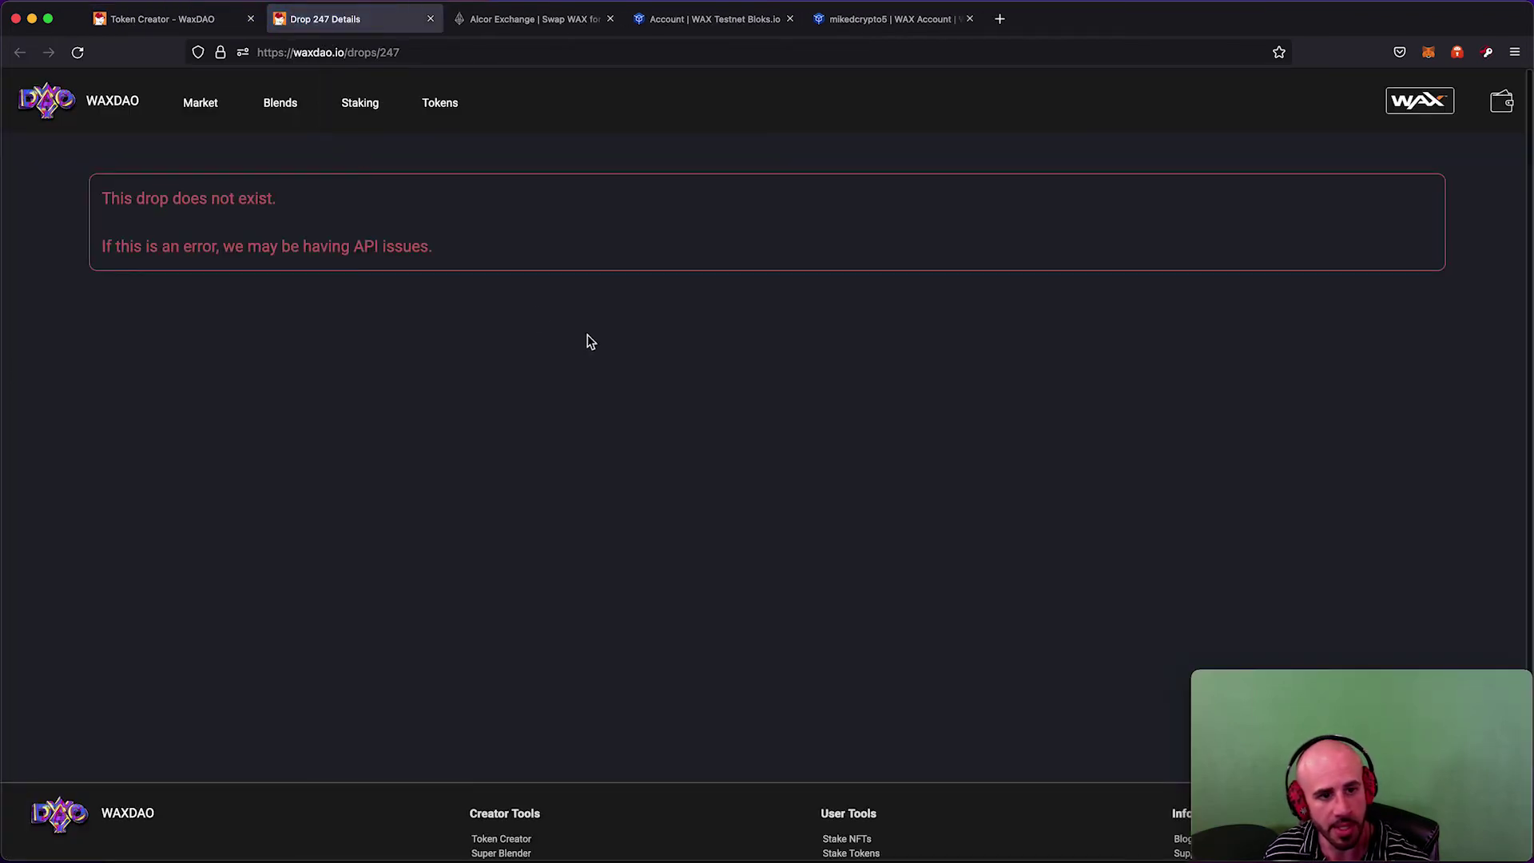
{"action": "scroll", "coordinate": [590, 303], "scroll_direction": "down", "scroll_amount": 1}
{"action": "scroll", "coordinate": [589, 231], "scroll_direction": "down", "scroll_amount": 5}
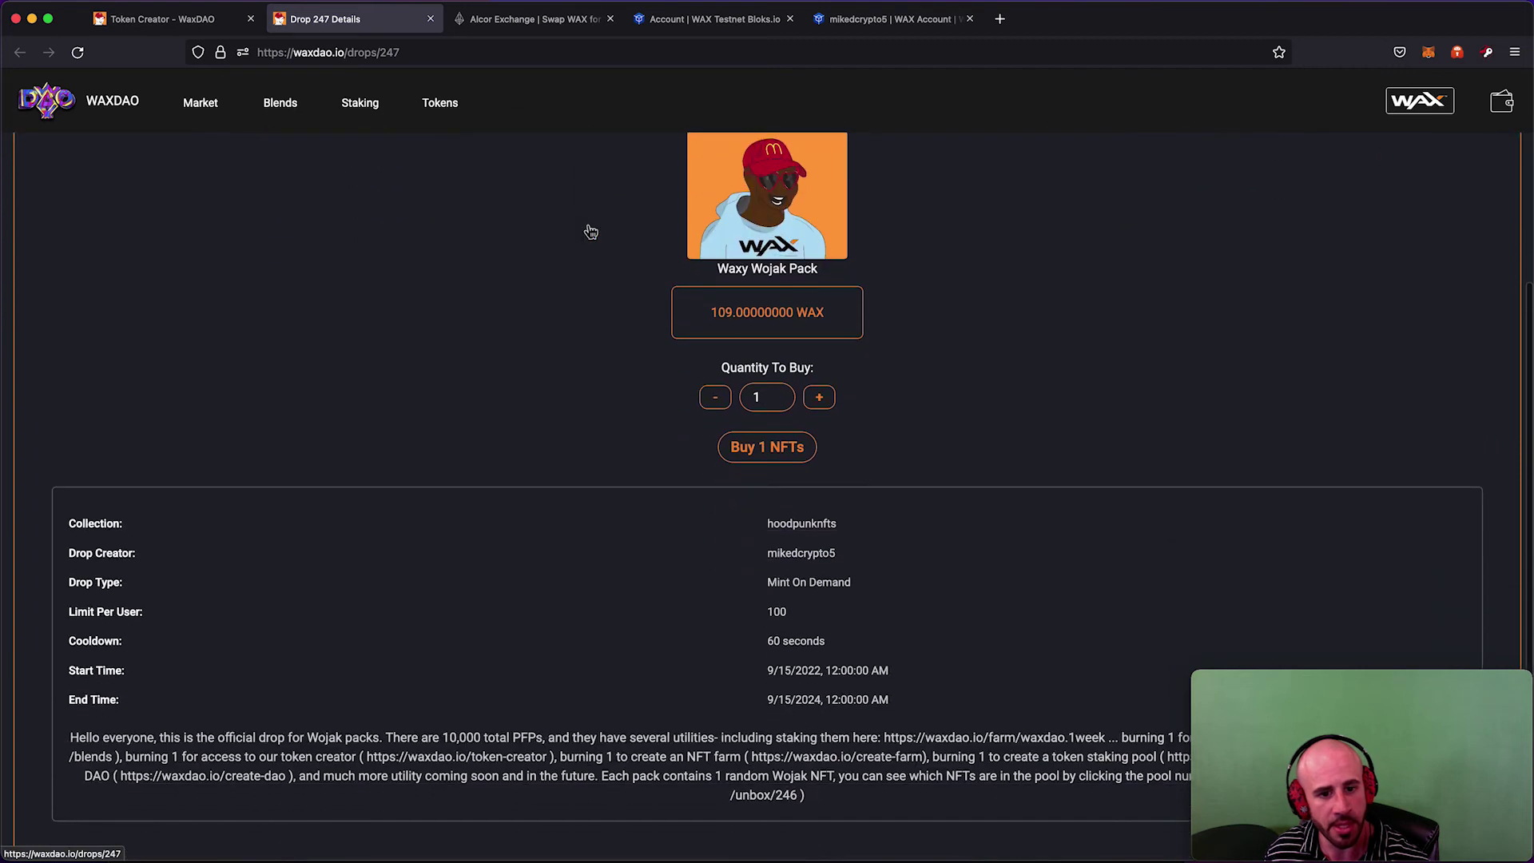
{"action": "left_click_drag", "start_coordinate": [828, 235], "coordinate": [706, 244]}
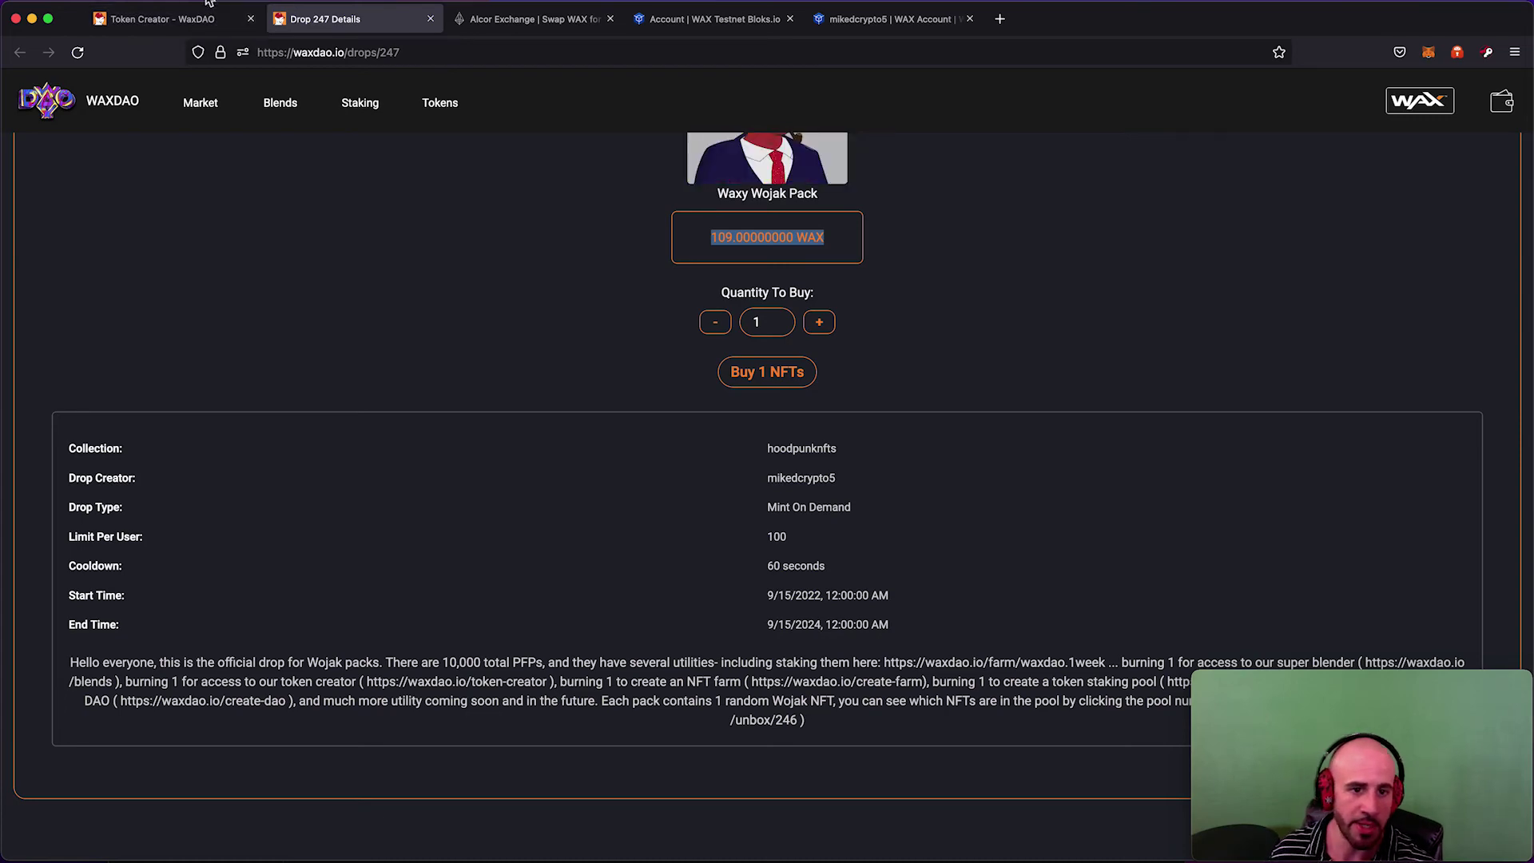
{"action": "scroll", "coordinate": [827, 394], "scroll_direction": "up", "scroll_amount": 6}
{"action": "scroll", "coordinate": [827, 394], "scroll_direction": "down", "scroll_amount": 2}
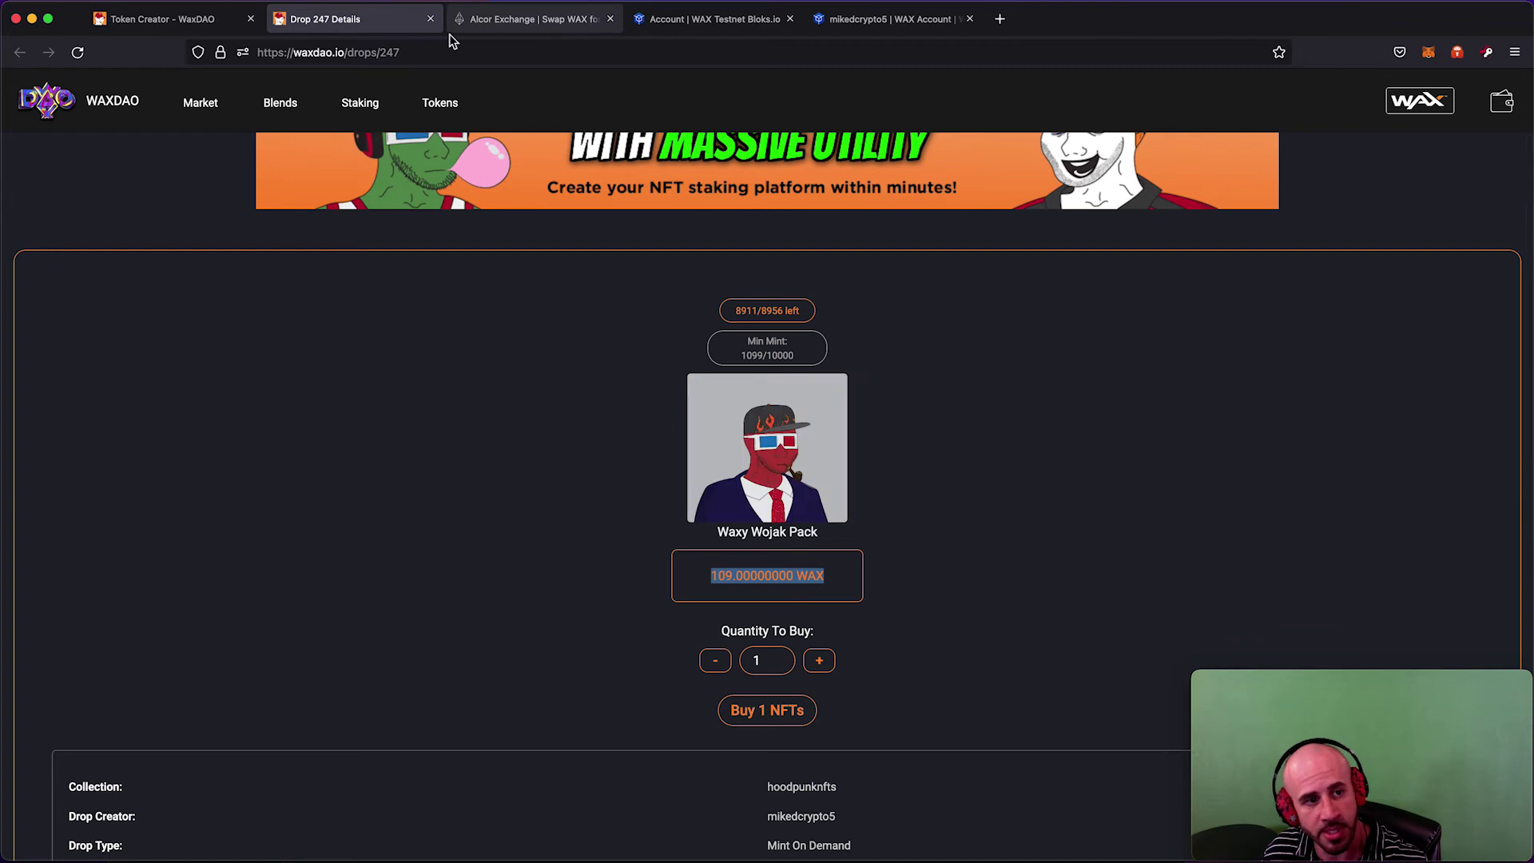
{"action": "left_click", "coordinate": [184, 21]}
{"action": "scroll", "coordinate": [519, 214], "scroll_direction": "down", "scroll_amount": 1}
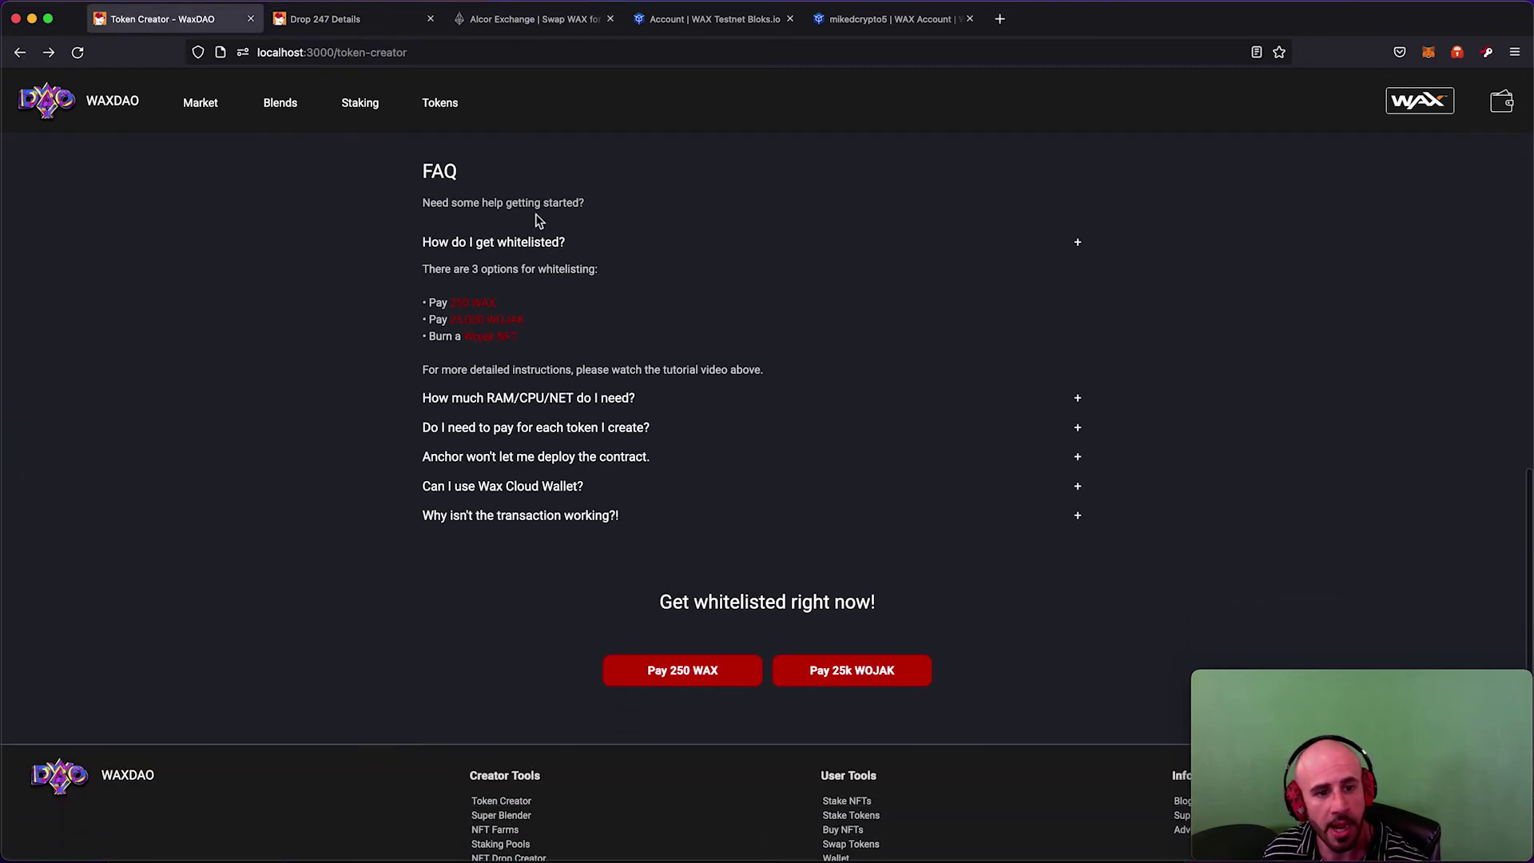
- Expand and read the RAM/CPU/NET FAQ answer
{"action": "left_click", "coordinate": [1091, 399]}
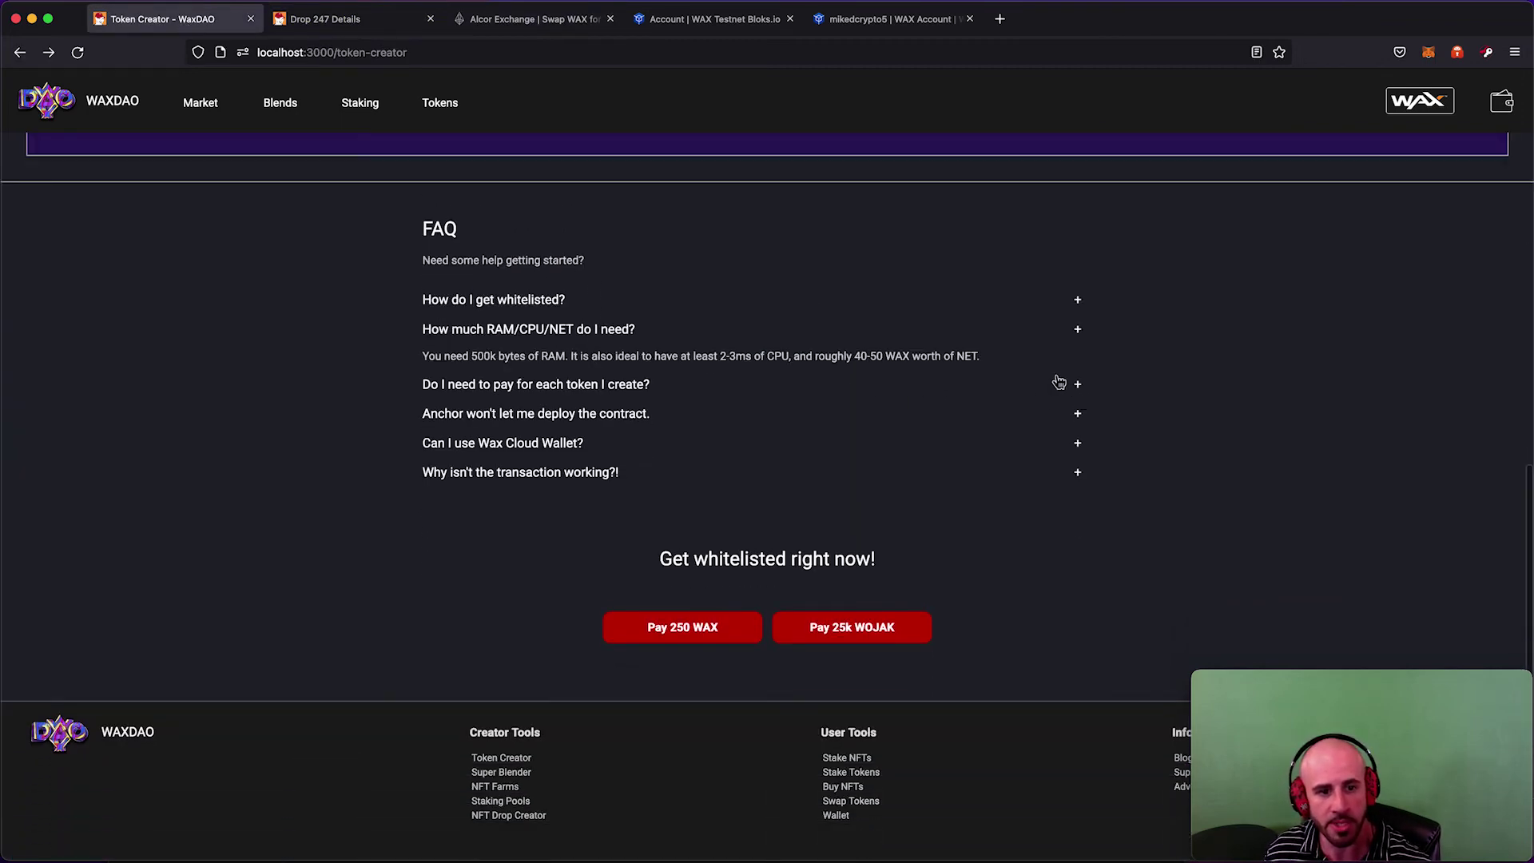
{"action": "left_click_drag", "start_coordinate": [423, 359], "coordinate": [839, 373]}
{"action": "left_click", "coordinate": [534, 390]}
- Expand 'Do I need to pay for each token I create?', showing payment is once per WAX account
{"action": "left_click_drag", "start_coordinate": [534, 390], "coordinate": [563, 389]}
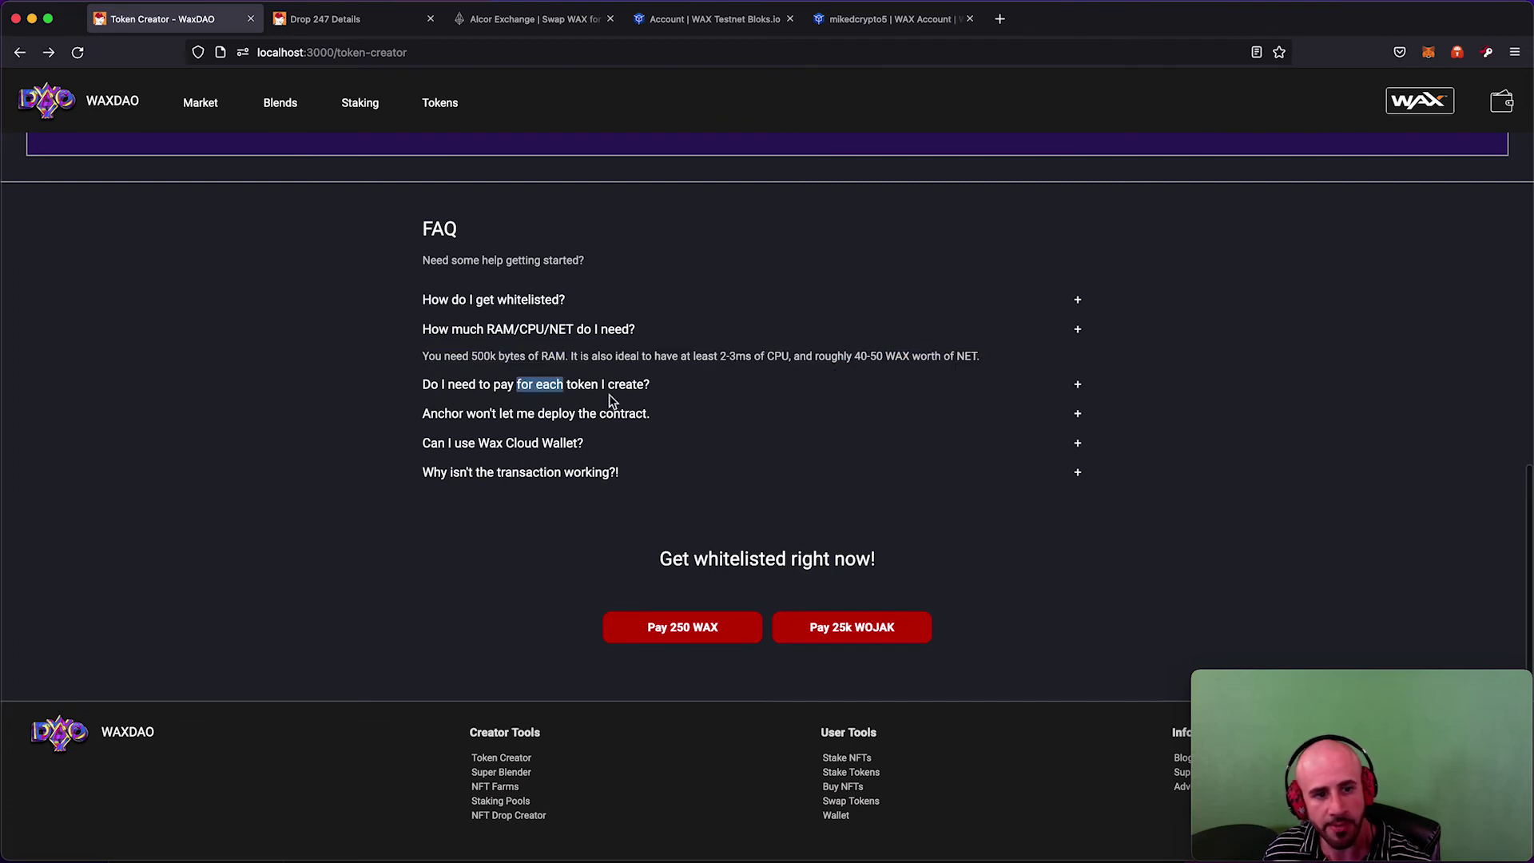
{"action": "left_click", "coordinate": [1081, 391]}
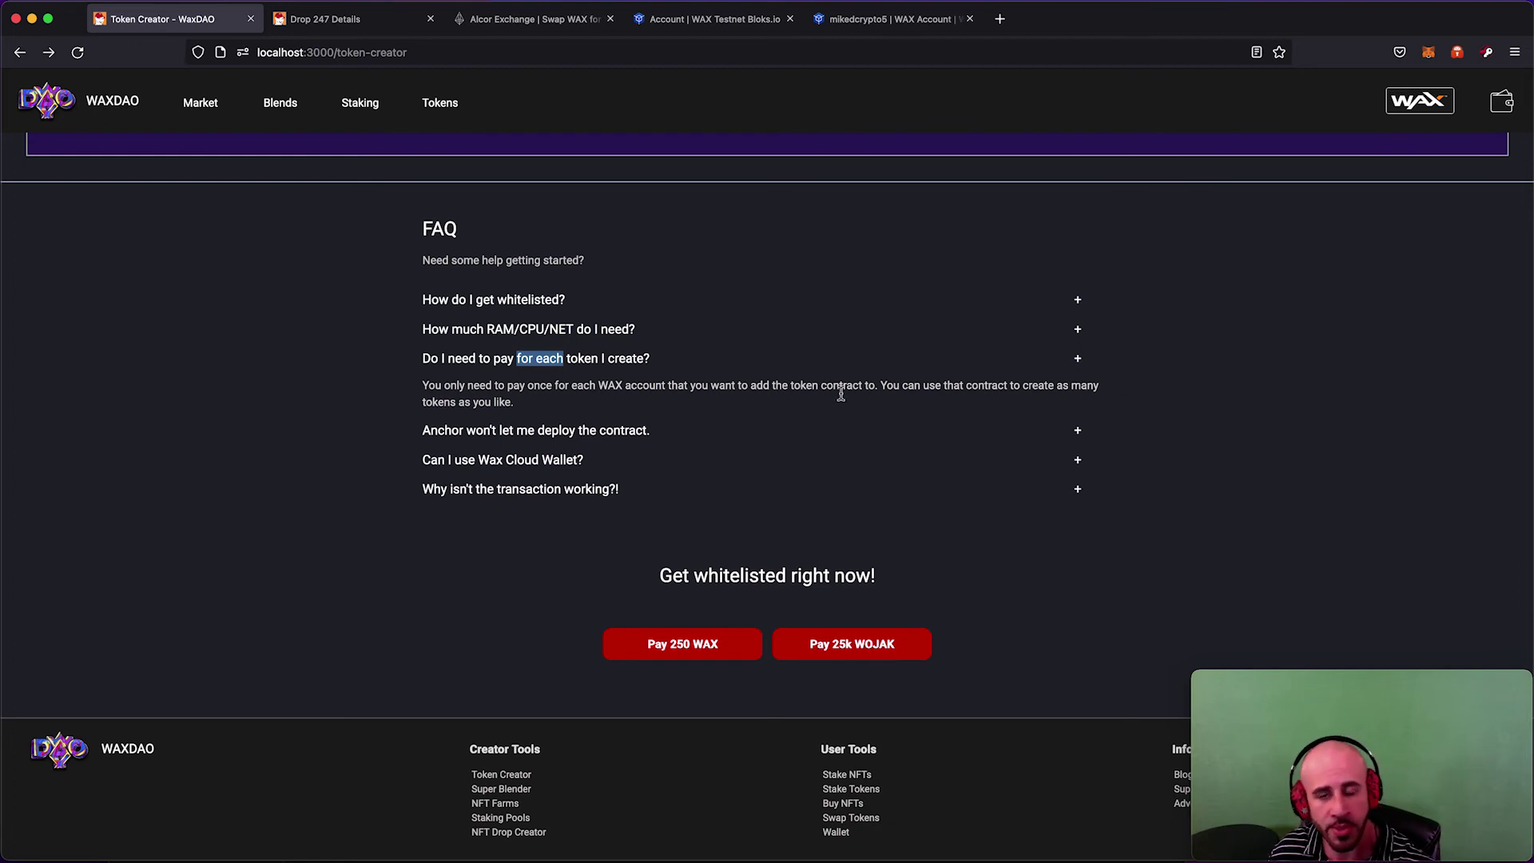
{"action": "scroll", "coordinate": [842, 391], "scroll_direction": "up", "scroll_amount": 3}
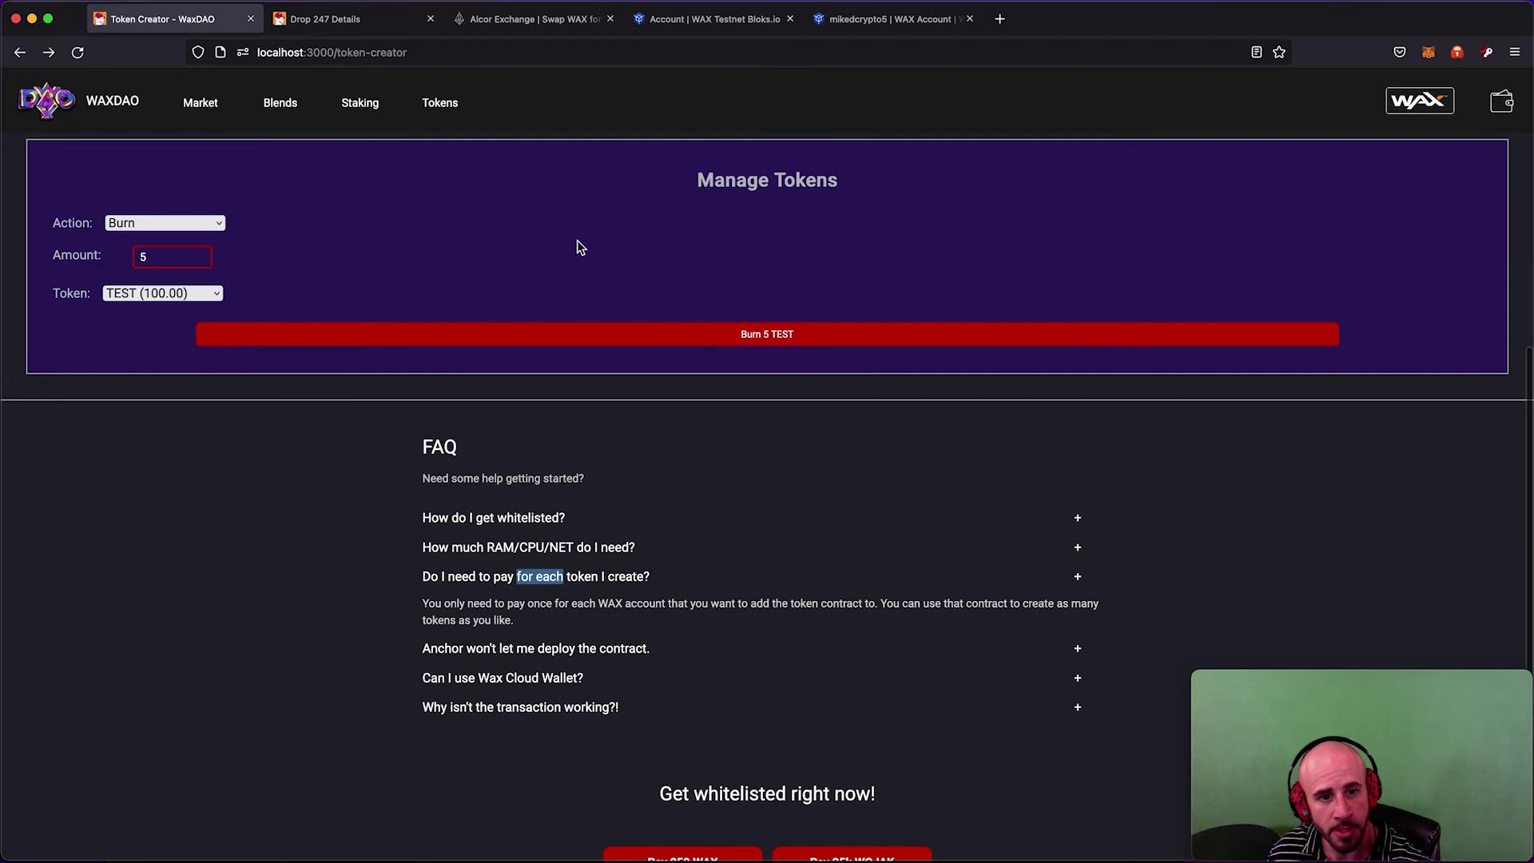
{"action": "scroll", "coordinate": [577, 240], "scroll_direction": "up", "scroll_amount": 7}
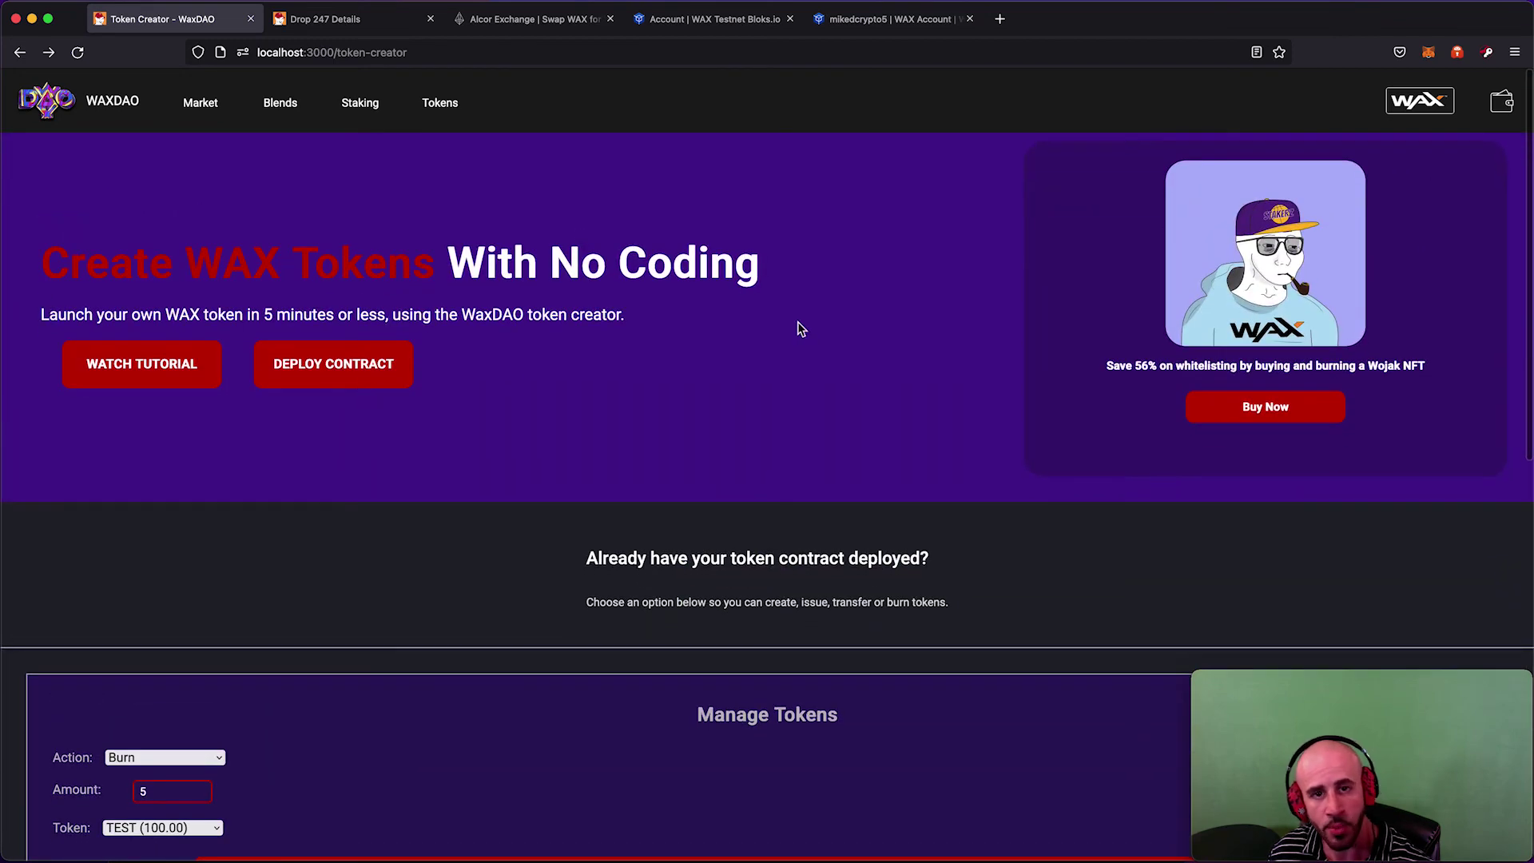
{"action": "scroll", "coordinate": [762, 220], "scroll_direction": "down", "scroll_amount": 1}
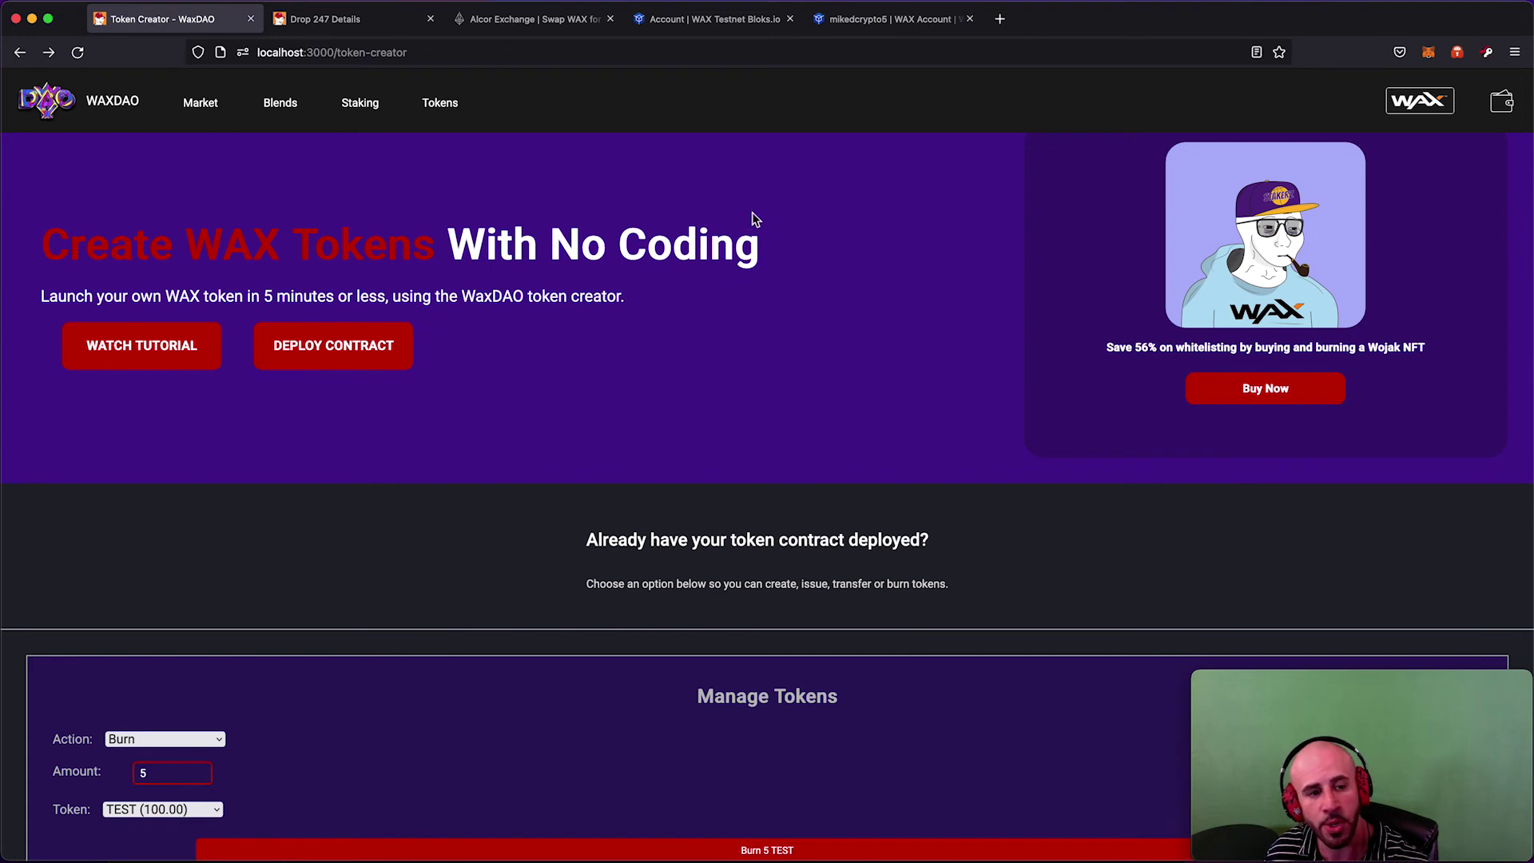
{"action": "scroll", "coordinate": [735, 203], "scroll_direction": "down", "scroll_amount": 5}
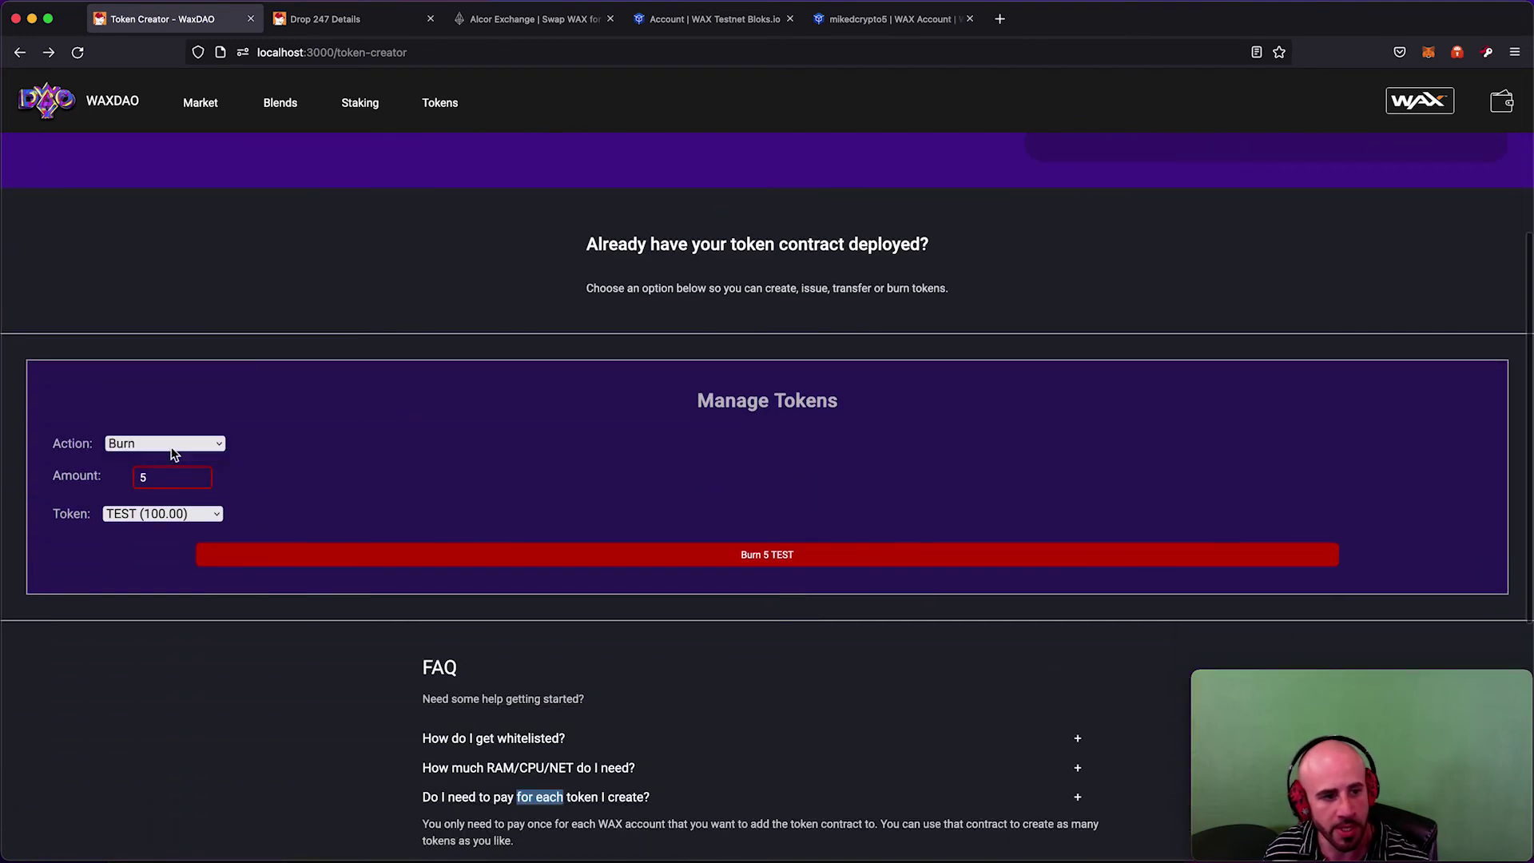
{"action": "left_click", "coordinate": [170, 452]}
- Switch the Manage Tokens form to Create and enter symbol TEST2 with max supply 100
{"action": "left_click", "coordinate": [154, 394]}
{"action": "left_click", "coordinate": [165, 477]}
{"action": "left_click", "coordinate": [165, 519]}
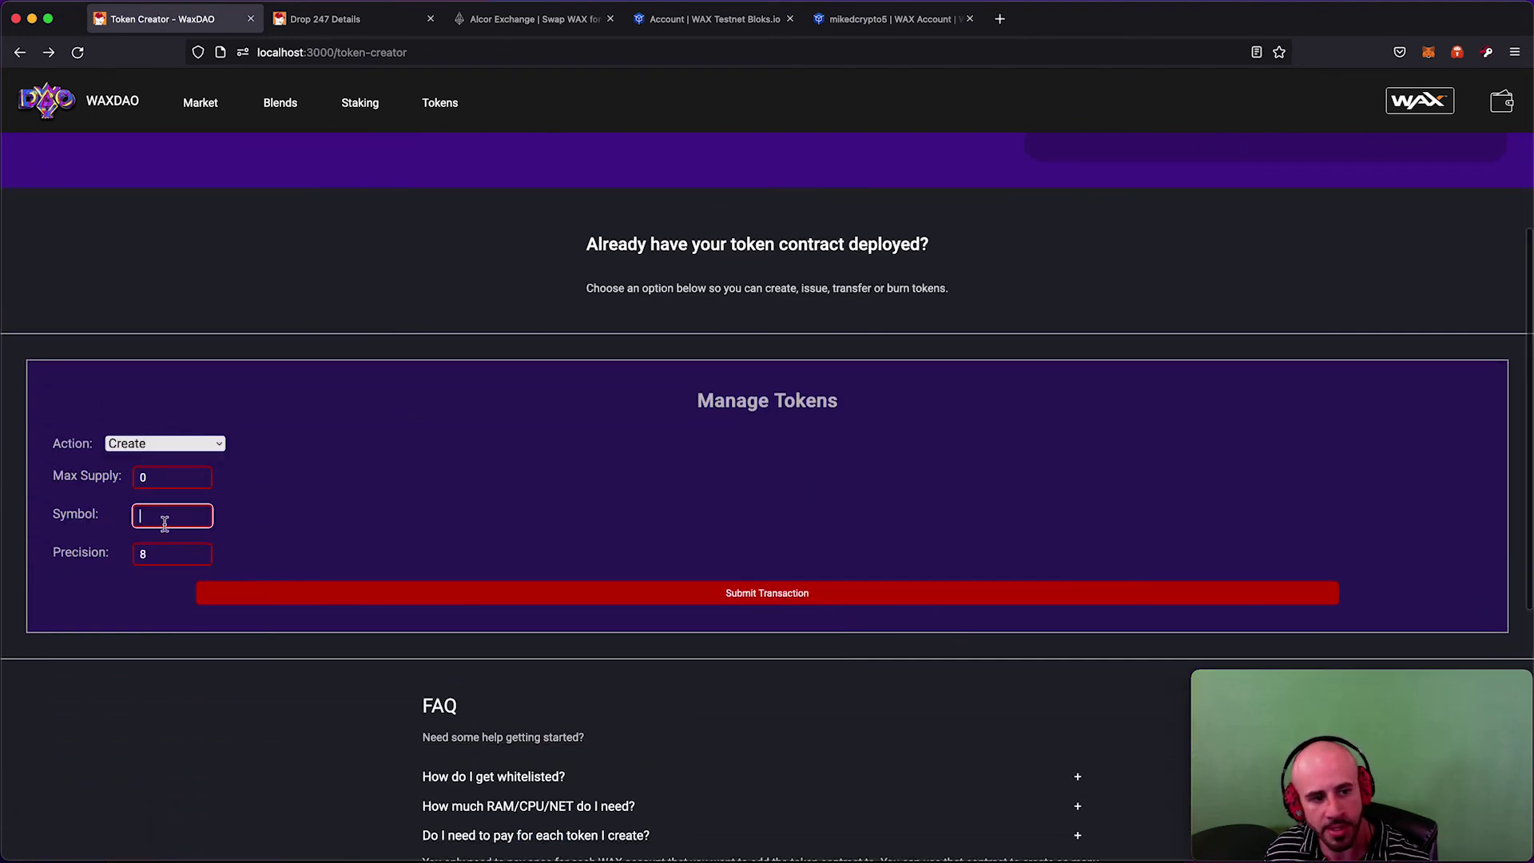
{"action": "type", "text": "TEST2"}
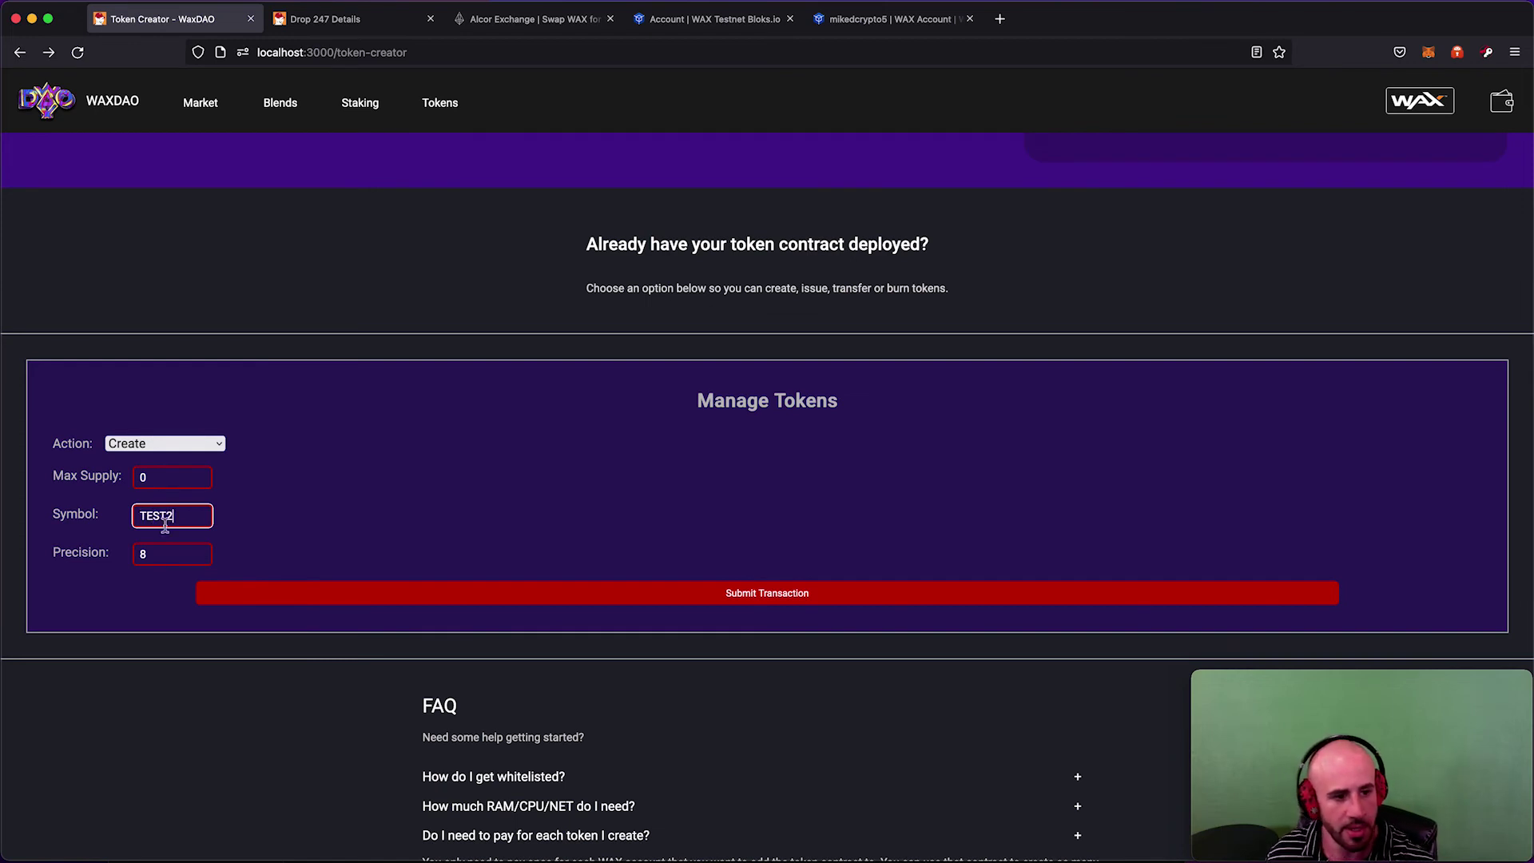
{"action": "double_click", "coordinate": [143, 477]}
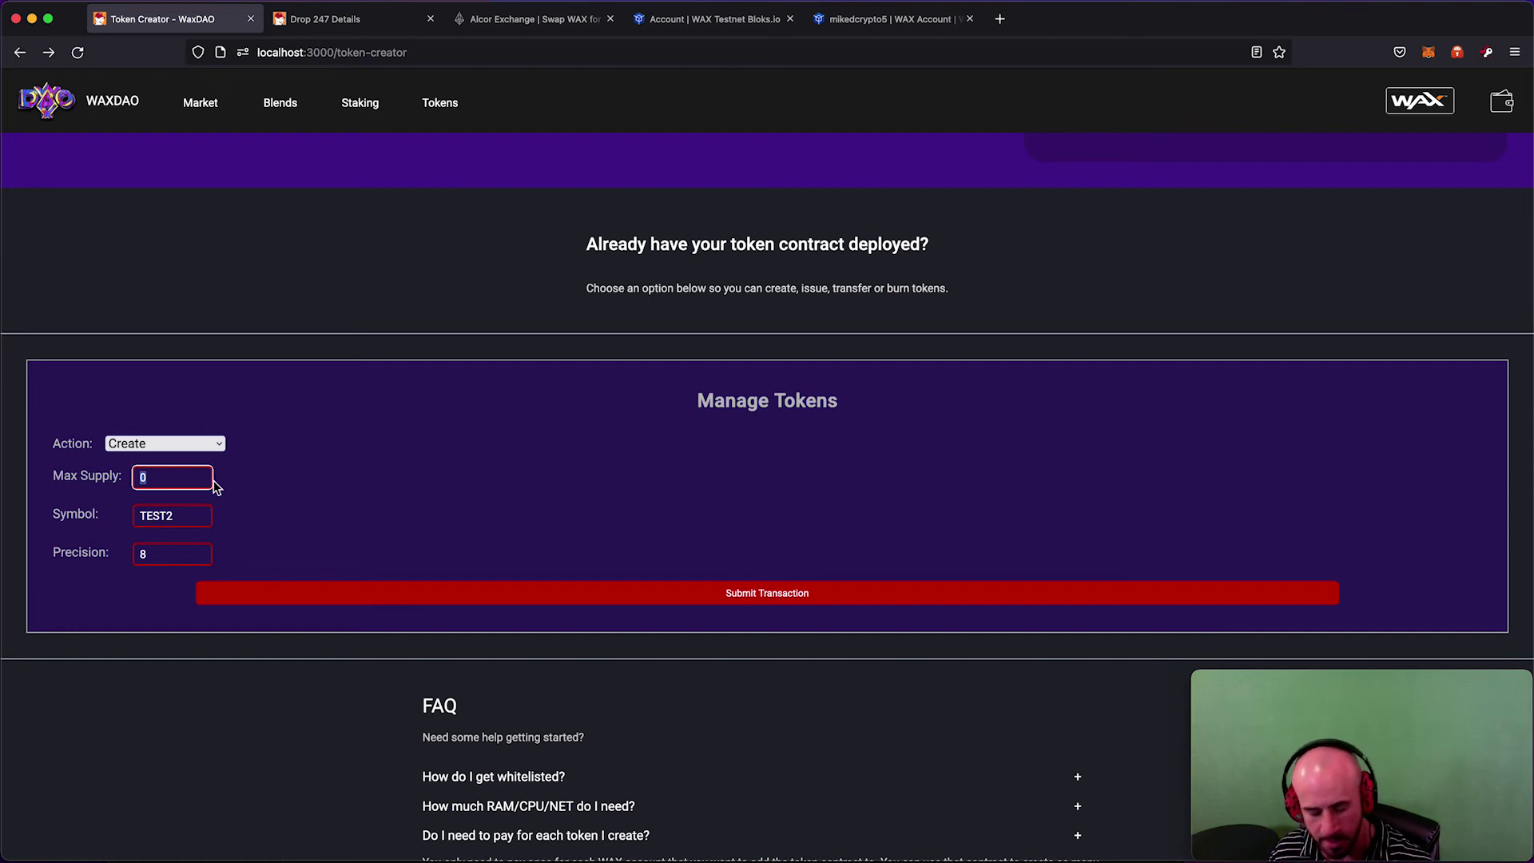
{"action": "type", "text": "100"}
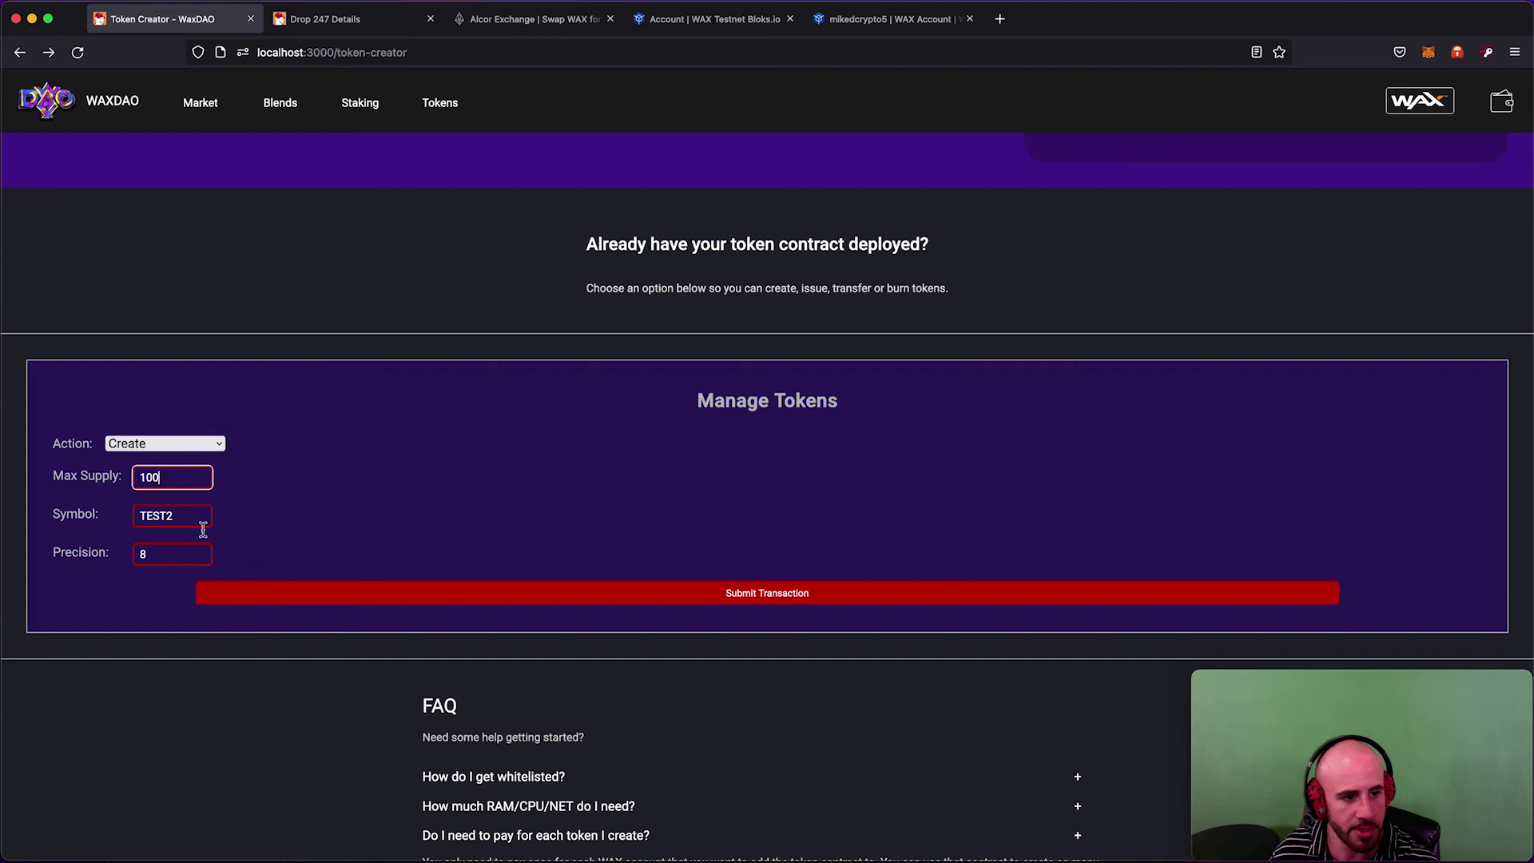
{"action": "left_click", "coordinate": [175, 556]}
- Try submitting the TEST2 creation and dismiss the unable-to-sign error
{"action": "left_click", "coordinate": [791, 605]}
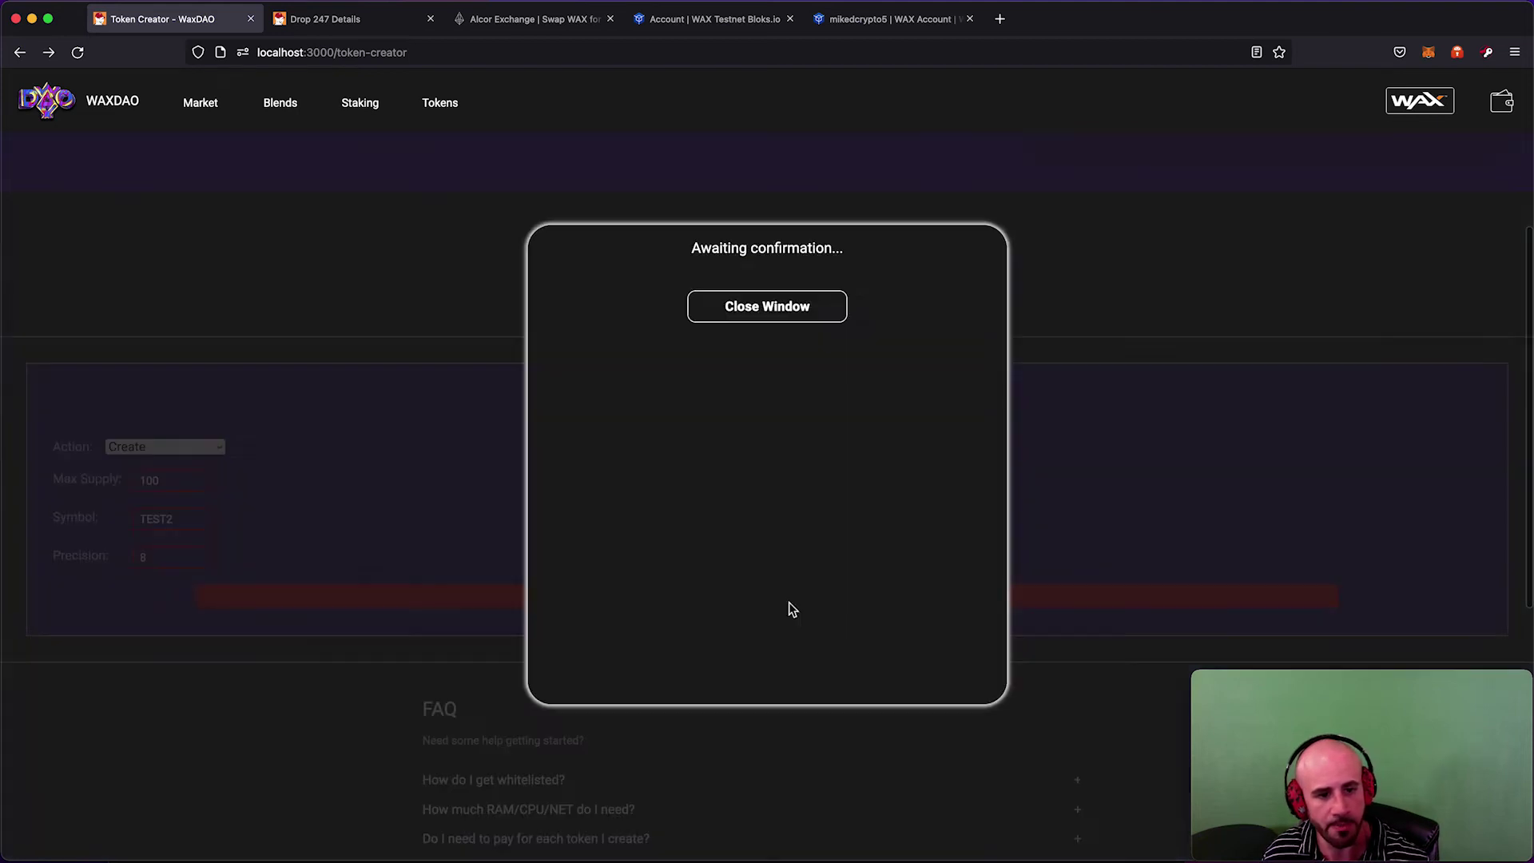
{"action": "left_click", "coordinate": [882, 429]}
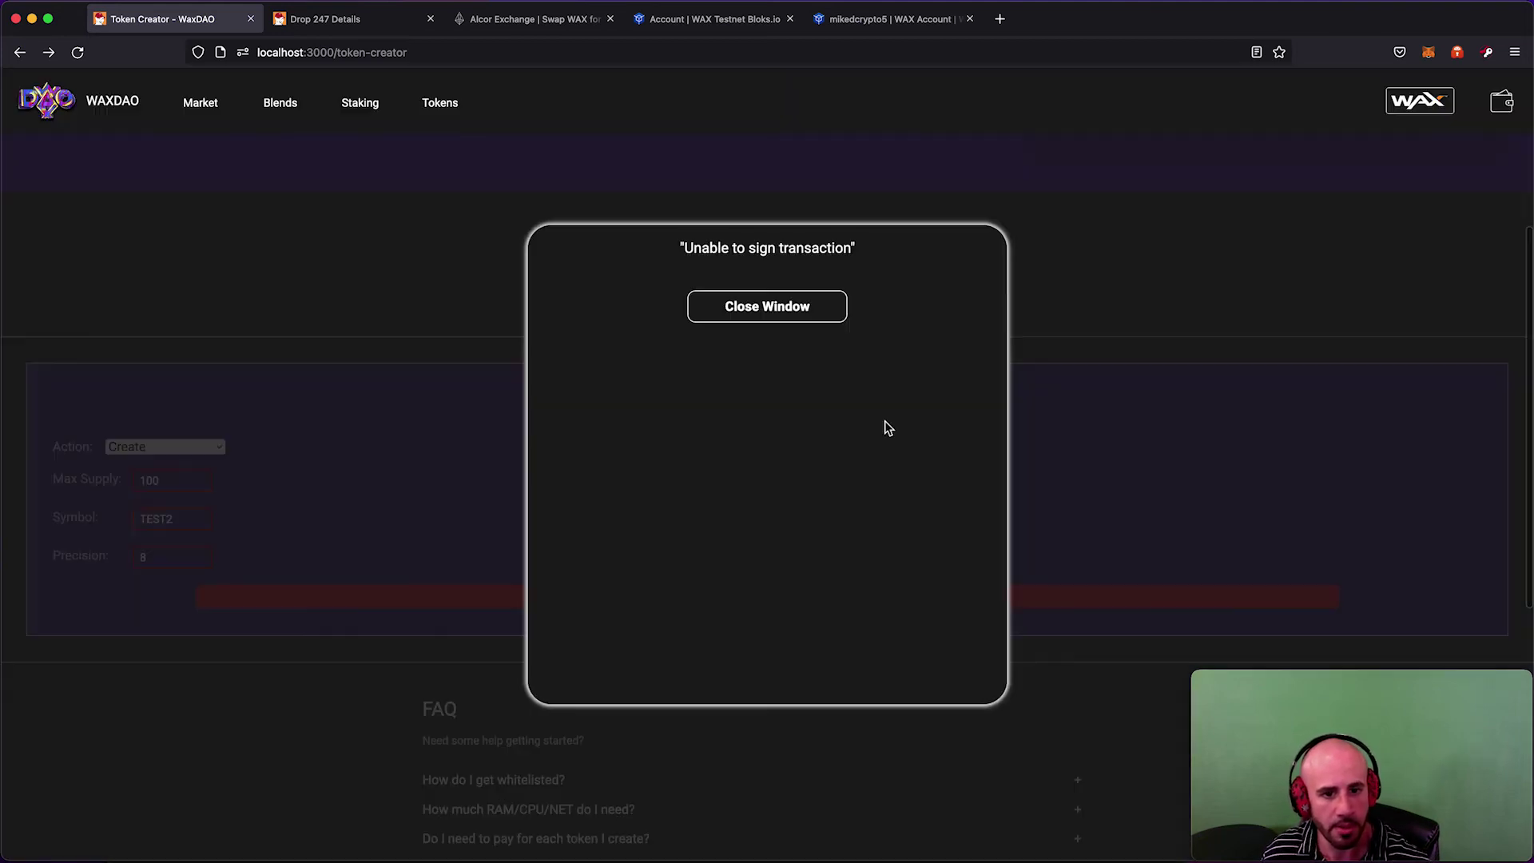
{"action": "left_click", "coordinate": [728, 313]}
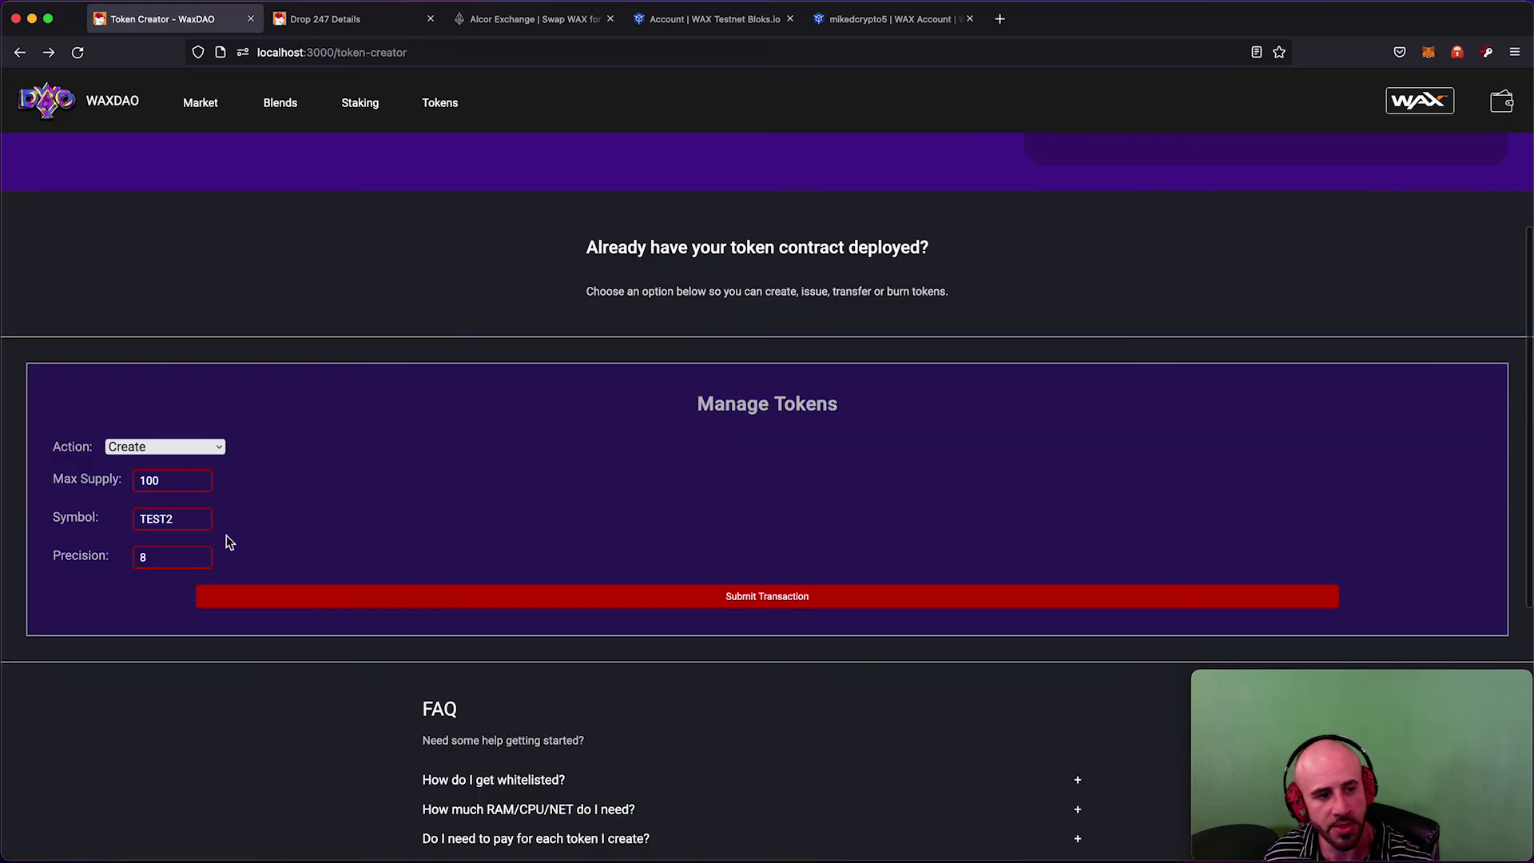
- Change the symbol to SHIT and sign the create transaction in Anchor Wallet
{"action": "left_click", "coordinate": [200, 521]}
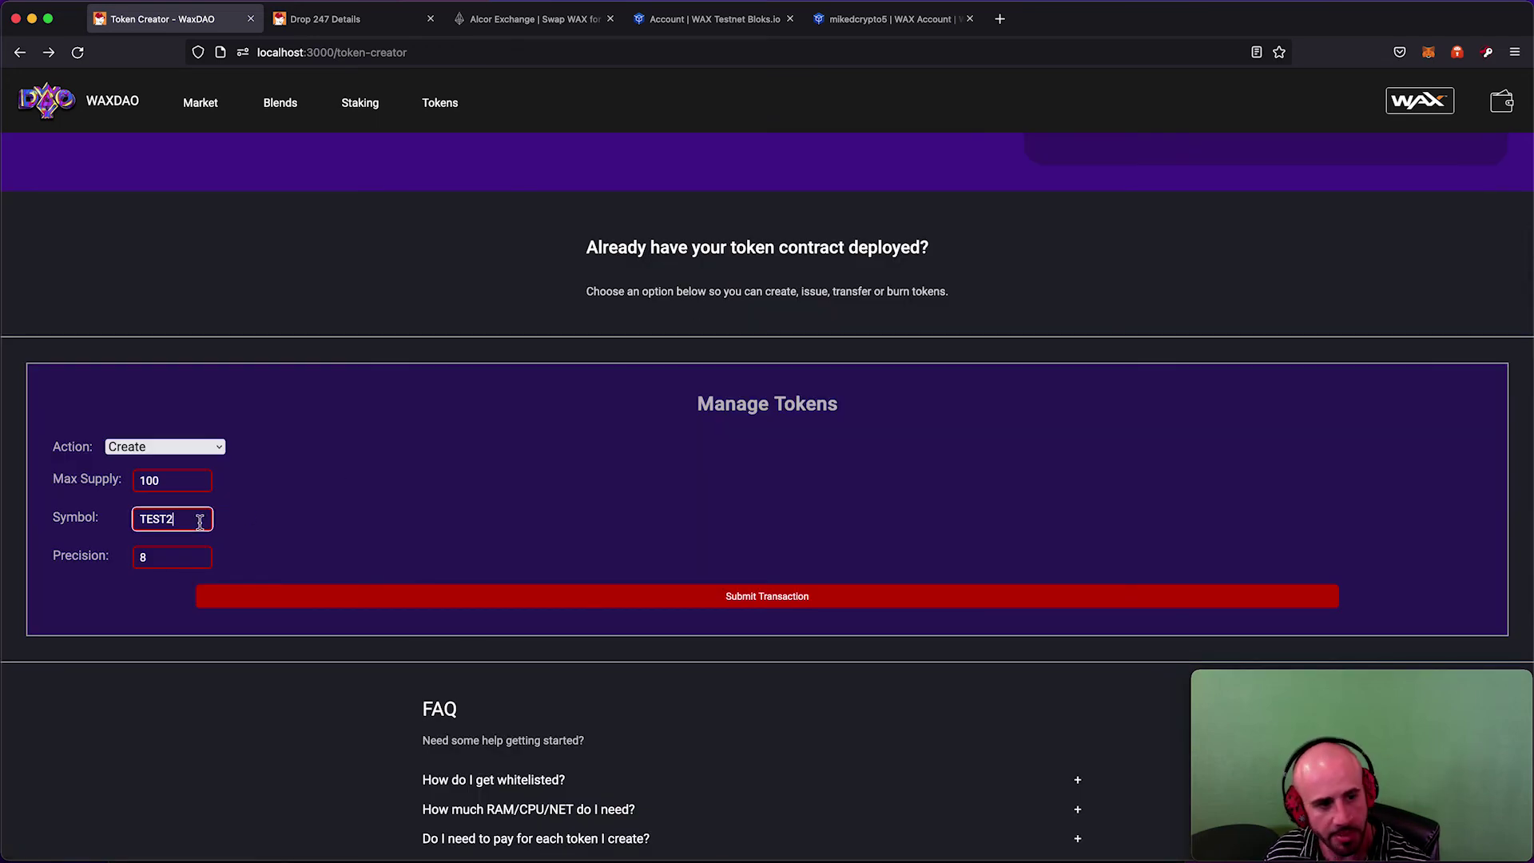
{"action": "key", "text": "BackSpace"}
{"action": "key", "text": "BackSpace"}
{"action": "key", "text": "BackSpace"}
{"action": "key", "text": "BackSpace"}
{"action": "key", "text": "BackSpace"}
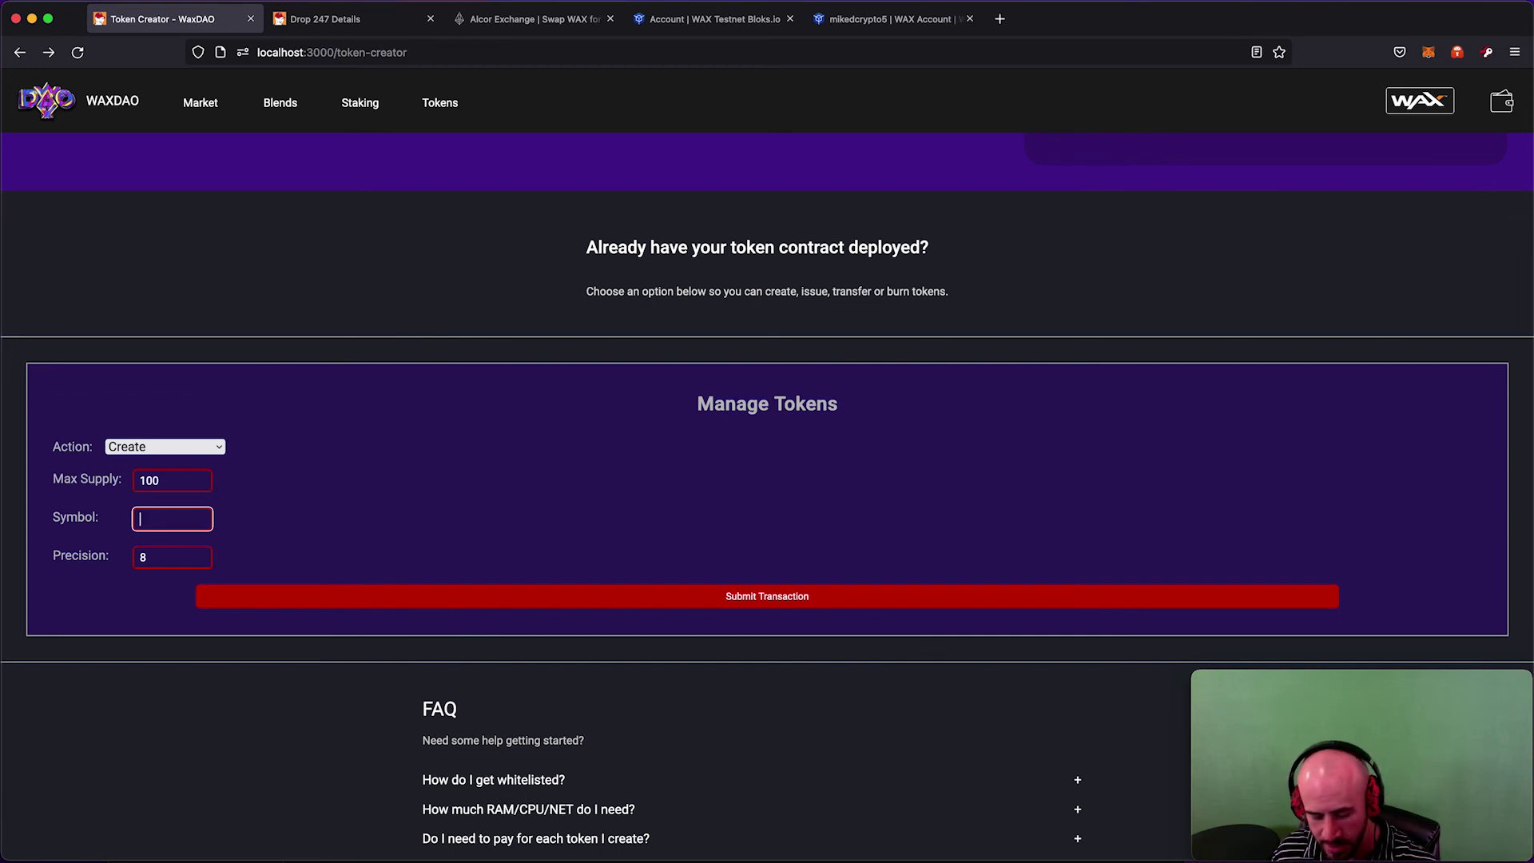
{"action": "left_click", "coordinate": [765, 600]}
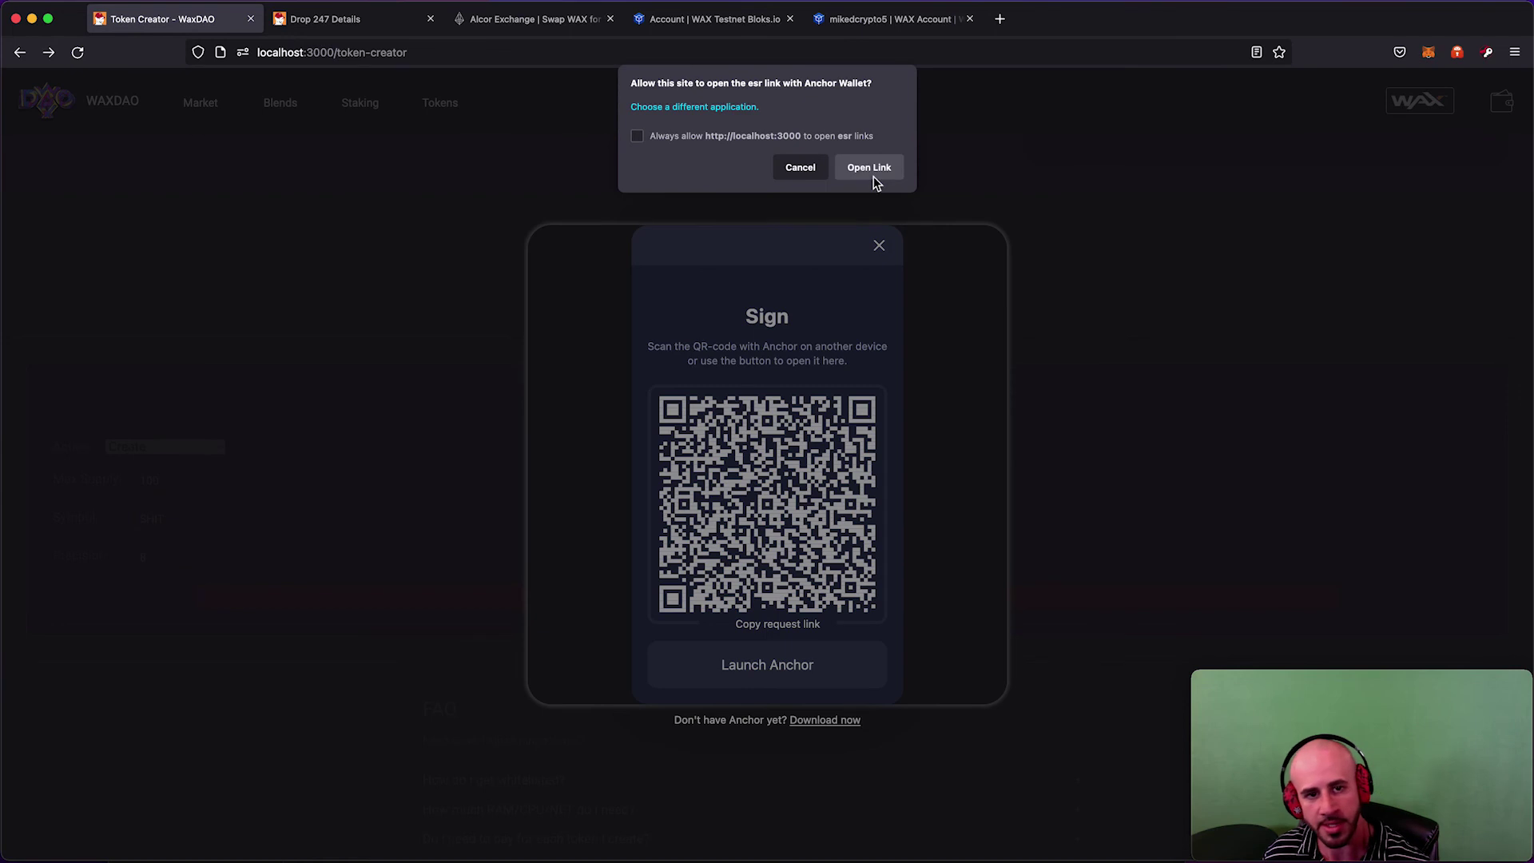
{"action": "left_click", "coordinate": [872, 168]}
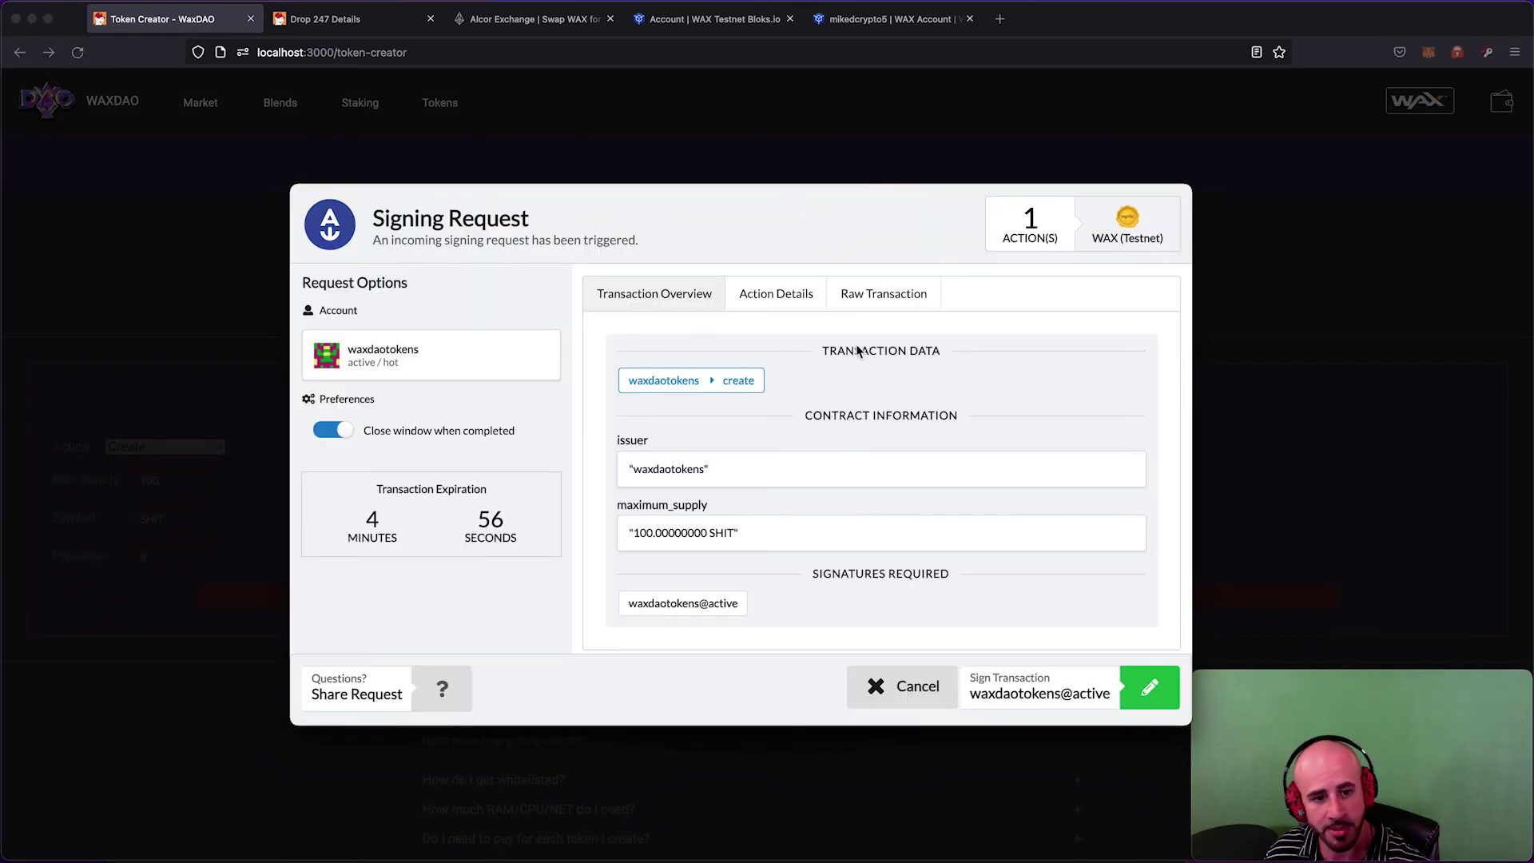
{"action": "scroll", "coordinate": [856, 498], "scroll_direction": "down", "scroll_amount": 3}
{"action": "scroll", "coordinate": [856, 497], "scroll_direction": "up", "scroll_amount": 3}
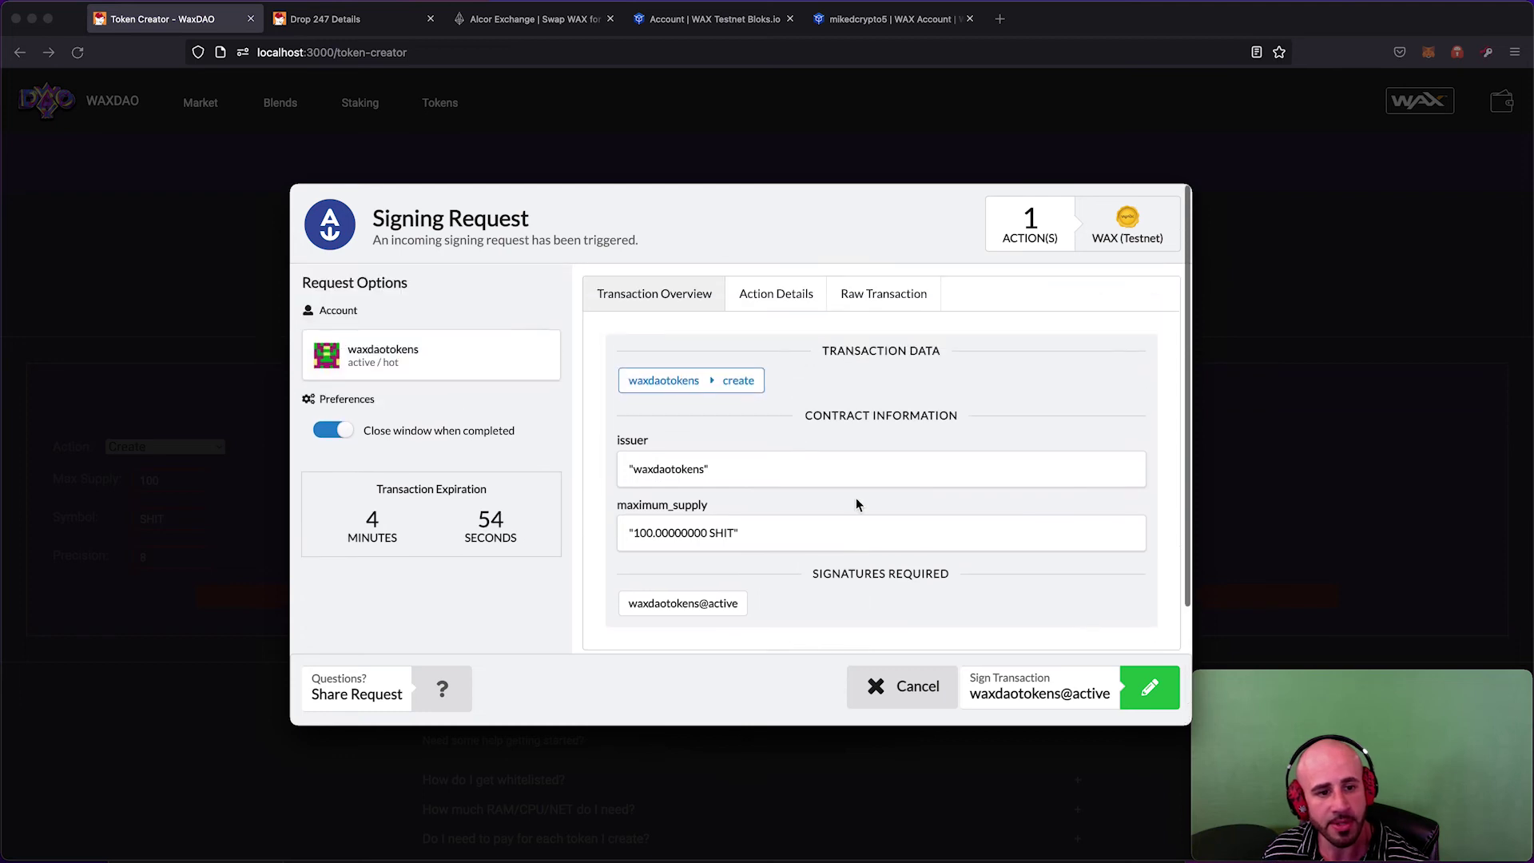
{"action": "left_click", "coordinate": [1173, 678]}
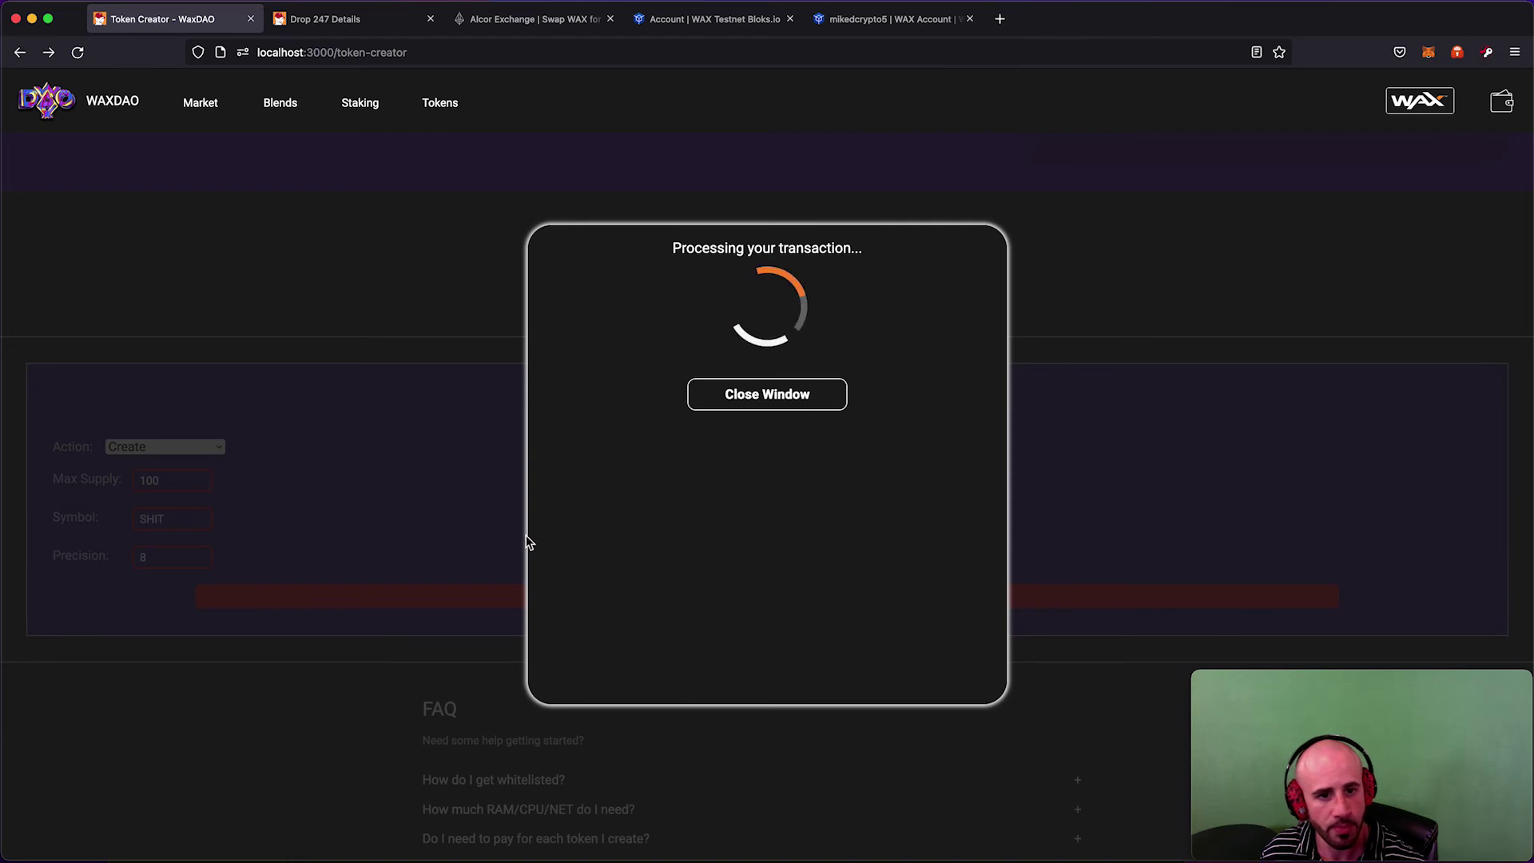
{"action": "left_click", "coordinate": [759, 320]}
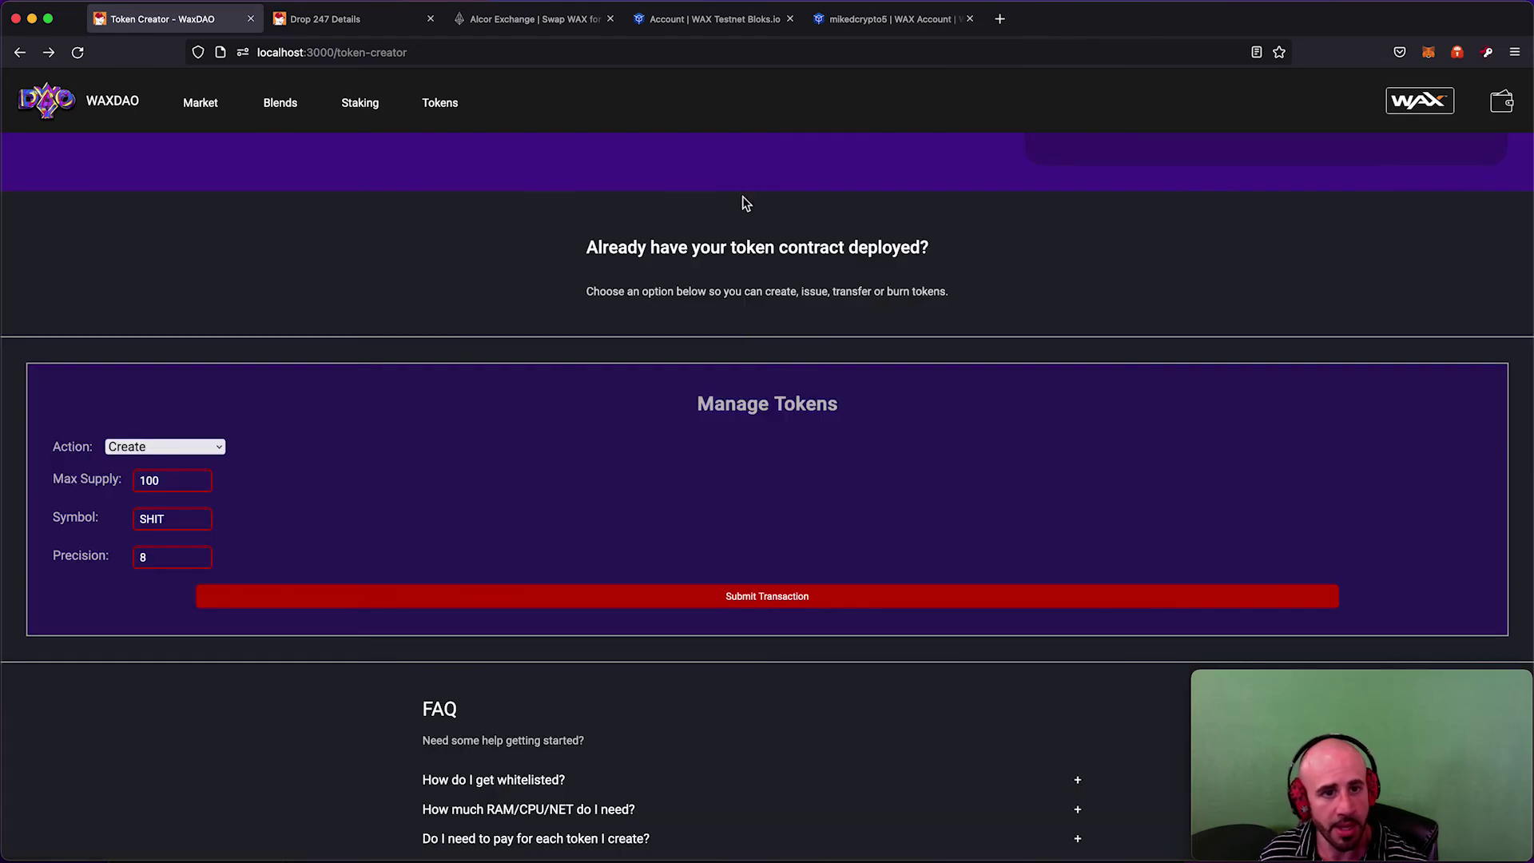
{"action": "left_click", "coordinate": [658, 18]}
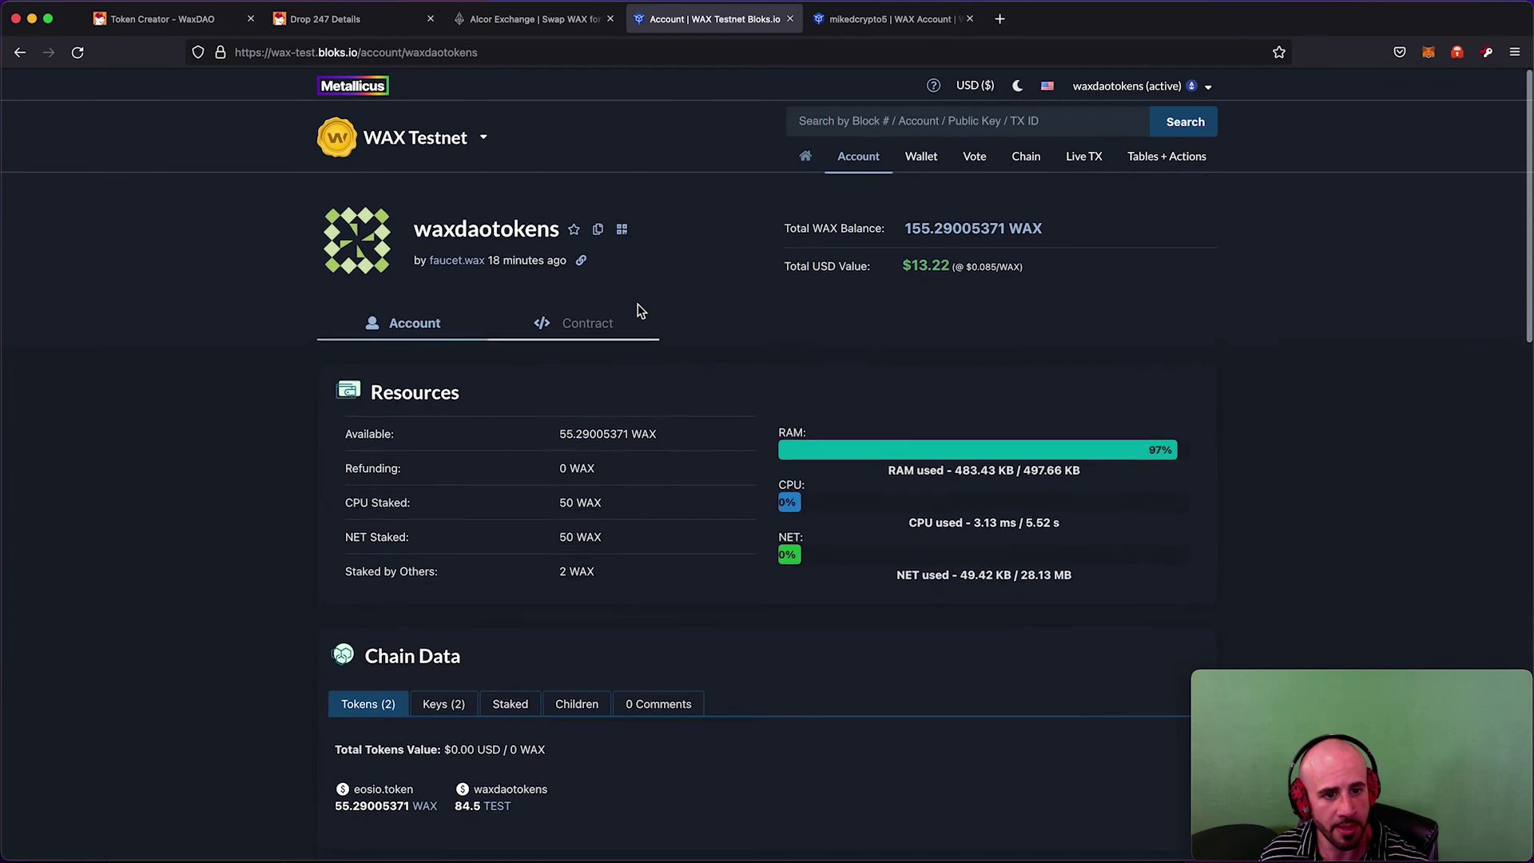
- Load the contract's stat table on bloks.io for scope SHIT
{"action": "left_click", "coordinate": [606, 321]}
{"action": "scroll", "coordinate": [634, 418], "scroll_direction": "down", "scroll_amount": 5}
{"action": "left_click", "coordinate": [505, 339]}
{"action": "left_click_drag", "start_coordinate": [404, 472], "coordinate": [329, 470]}
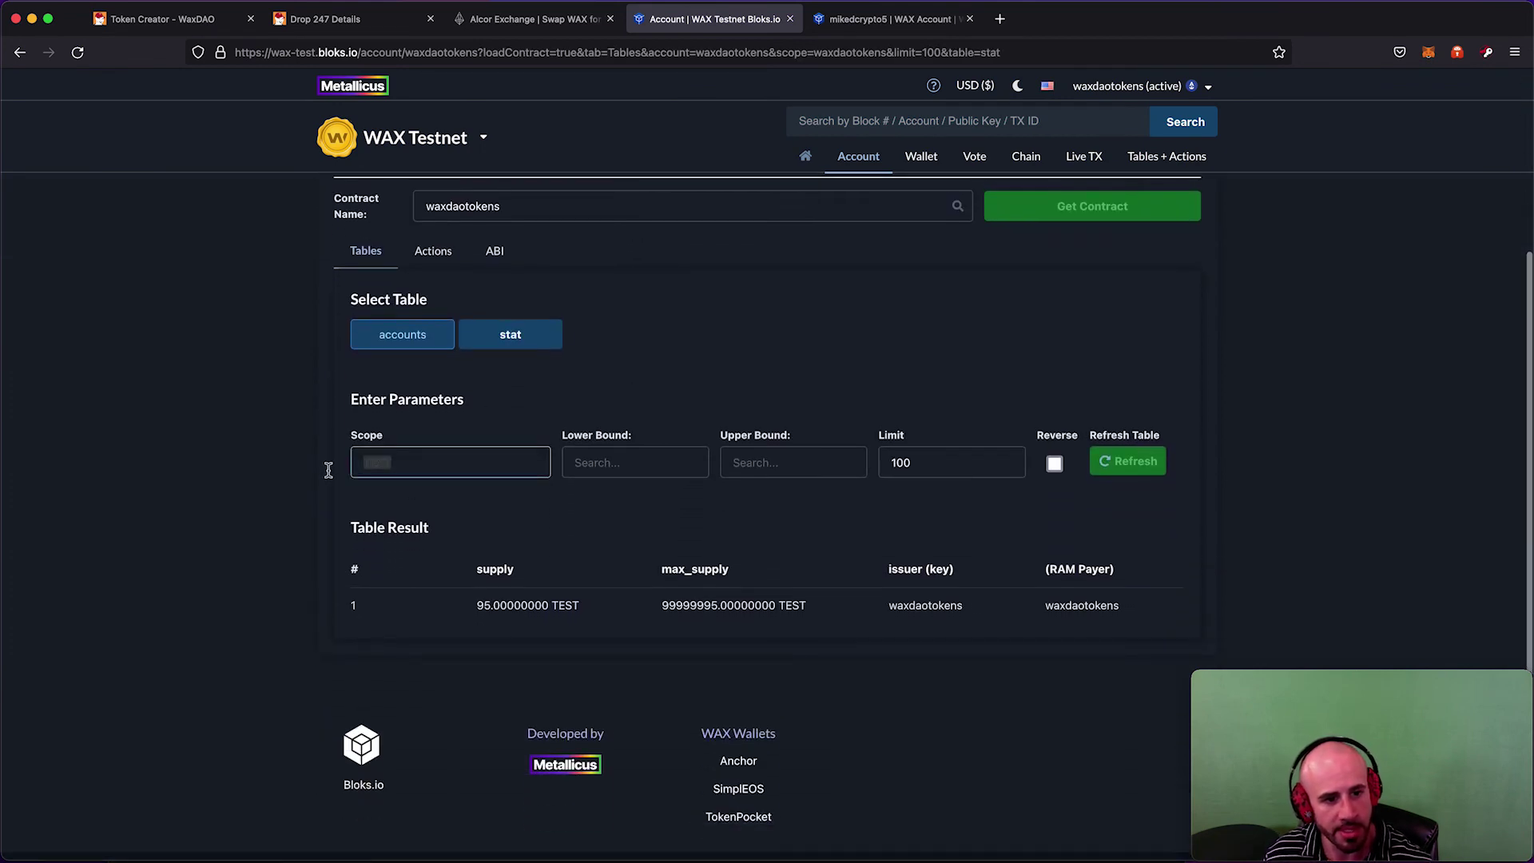
{"action": "type", "text": "SHIT"}
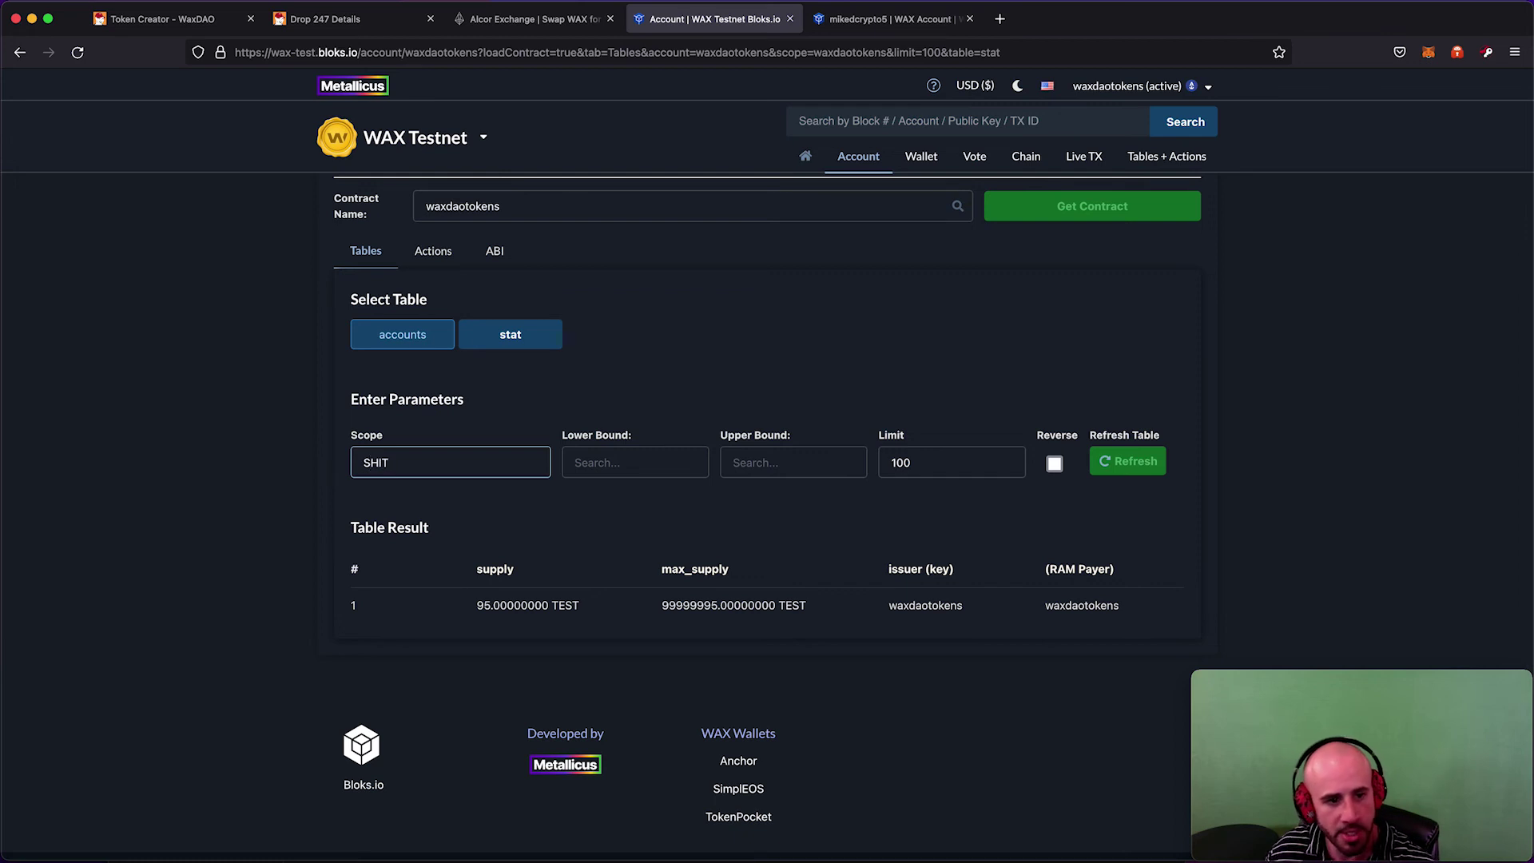
{"action": "left_click", "coordinate": [1119, 463]}
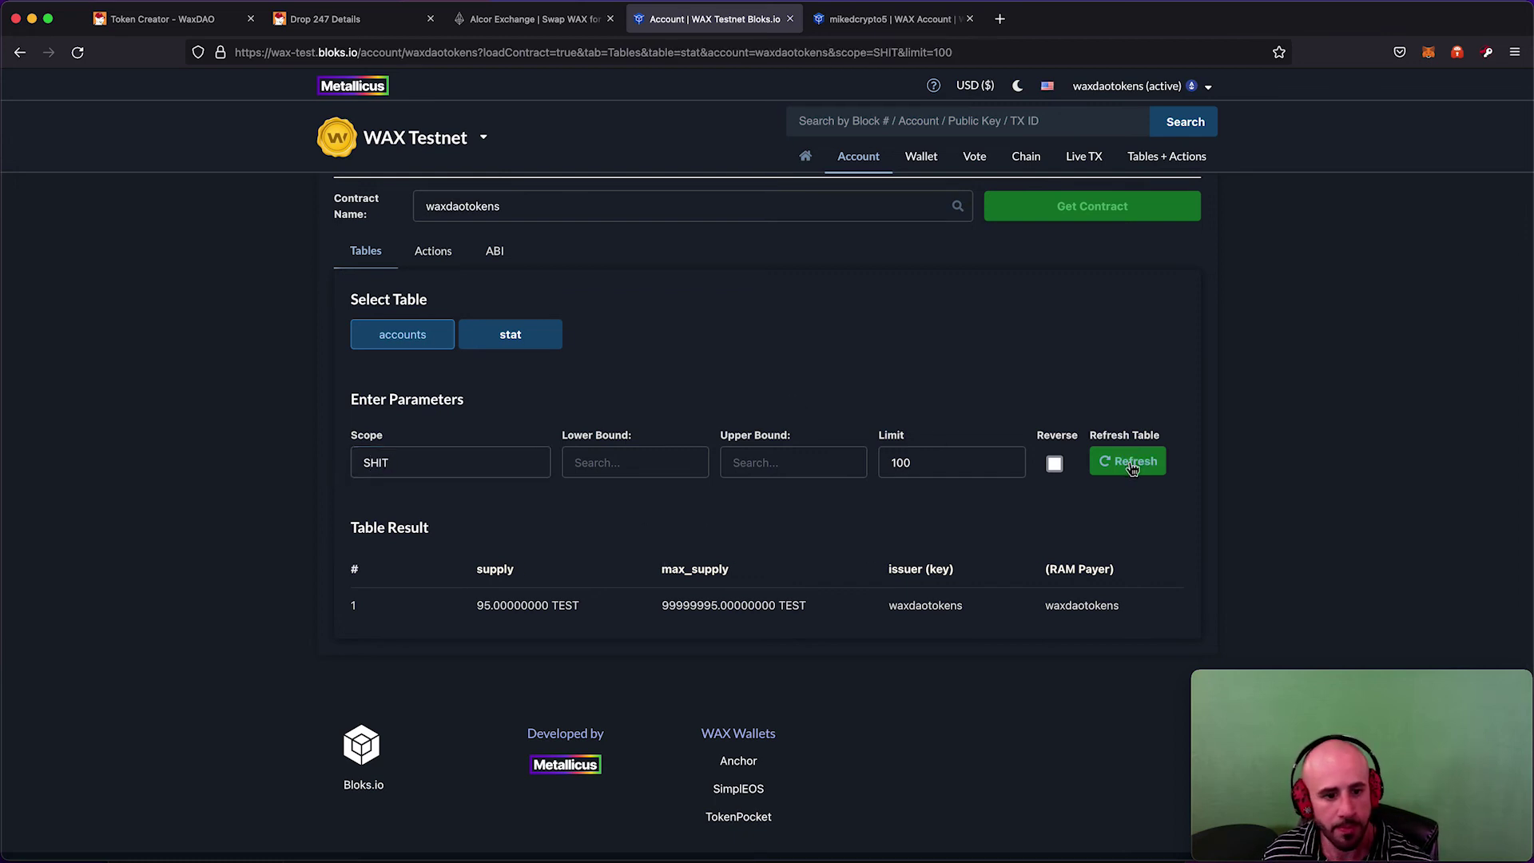
- Check SHIT's supply 0.00000000 against max supply 100.00000000, then return to the Token Creator
{"action": "scroll", "coordinate": [993, 520], "scroll_direction": "down", "scroll_amount": 2}
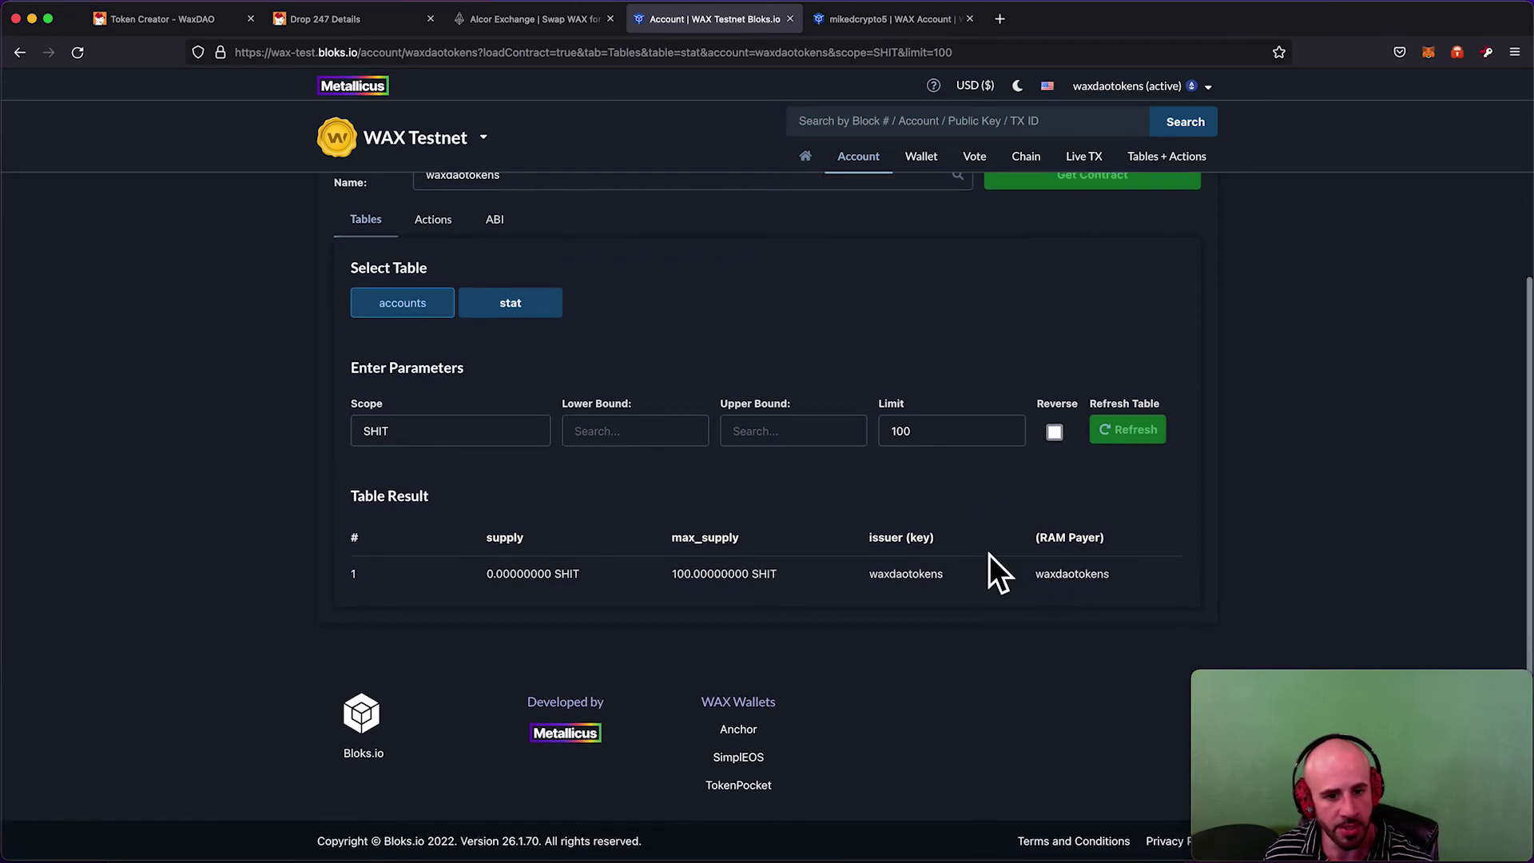
{"action": "left_click_drag", "start_coordinate": [675, 552], "coordinate": [780, 559]}
{"action": "left_click_drag", "start_coordinate": [671, 575], "coordinate": [787, 589]}
{"action": "double_click", "coordinate": [507, 549]}
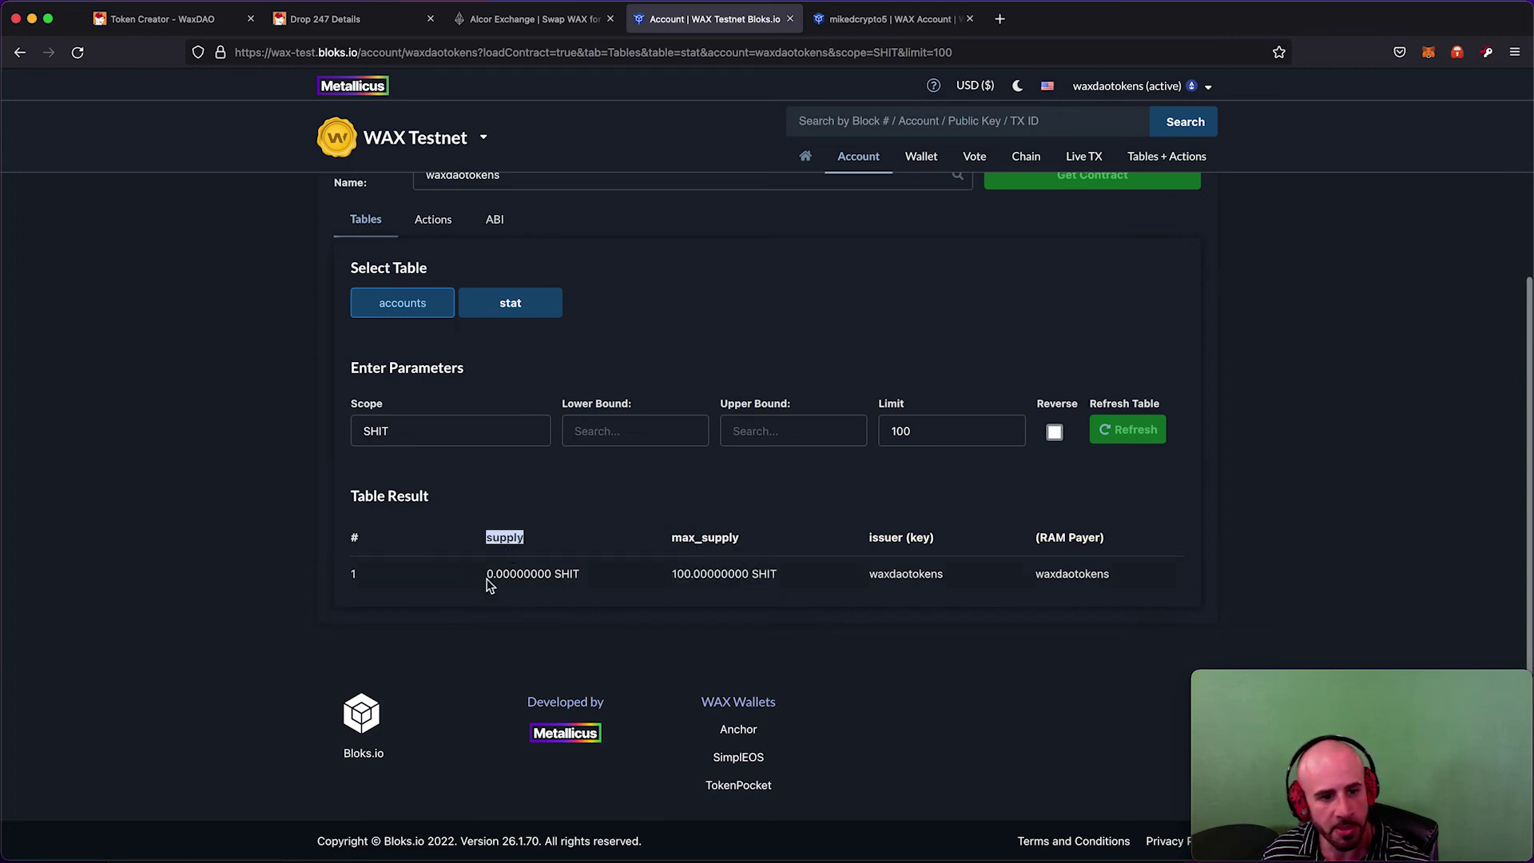
{"action": "left_click_drag", "start_coordinate": [490, 586], "coordinate": [595, 585]}
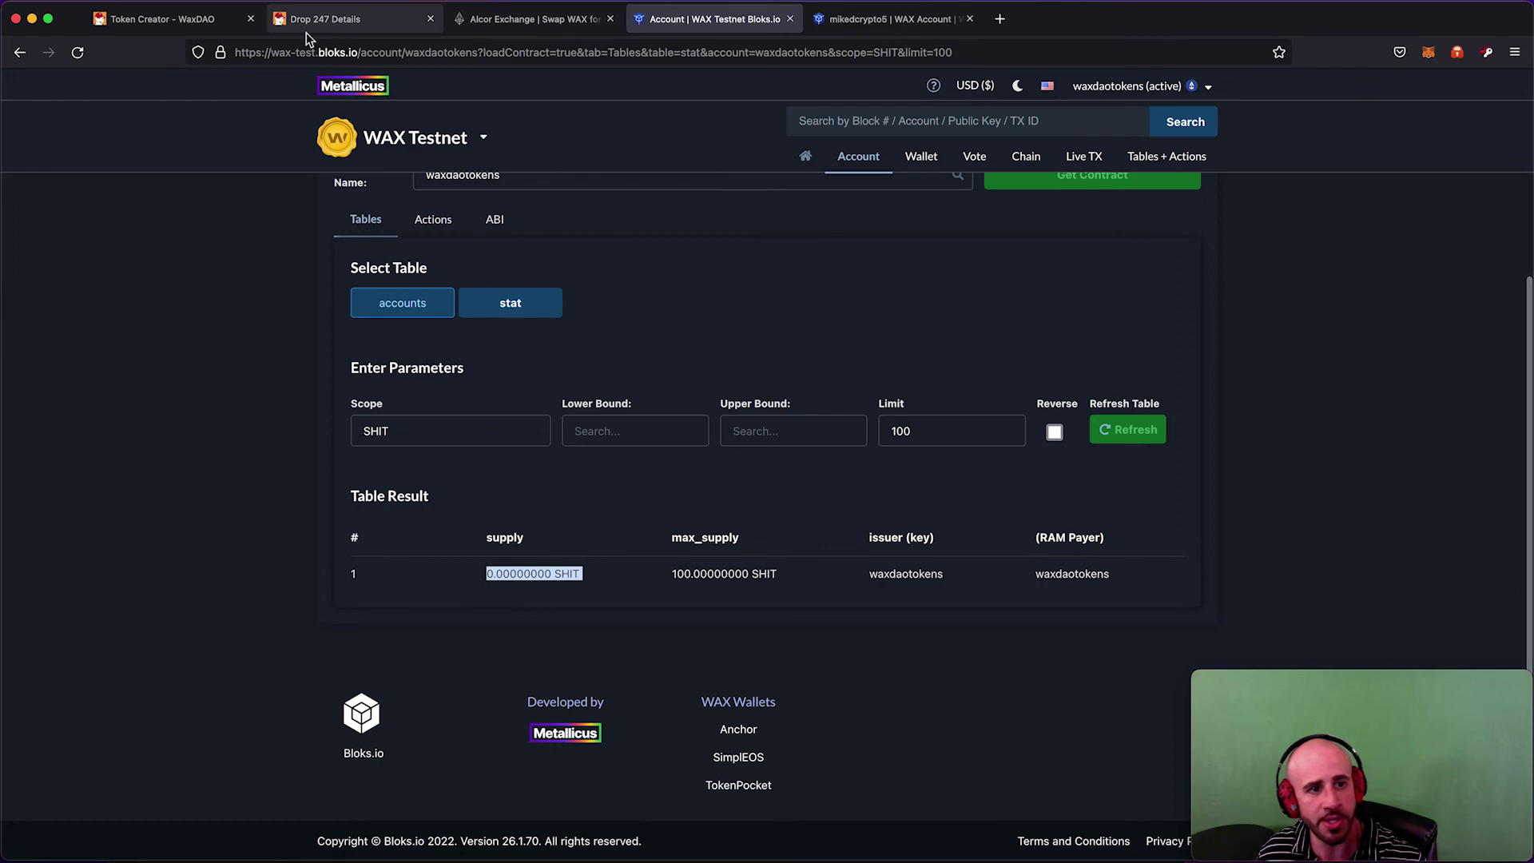
{"action": "left_click", "coordinate": [195, 24]}
{"action": "scroll", "coordinate": [576, 221], "scroll_direction": "down", "scroll_amount": 10}
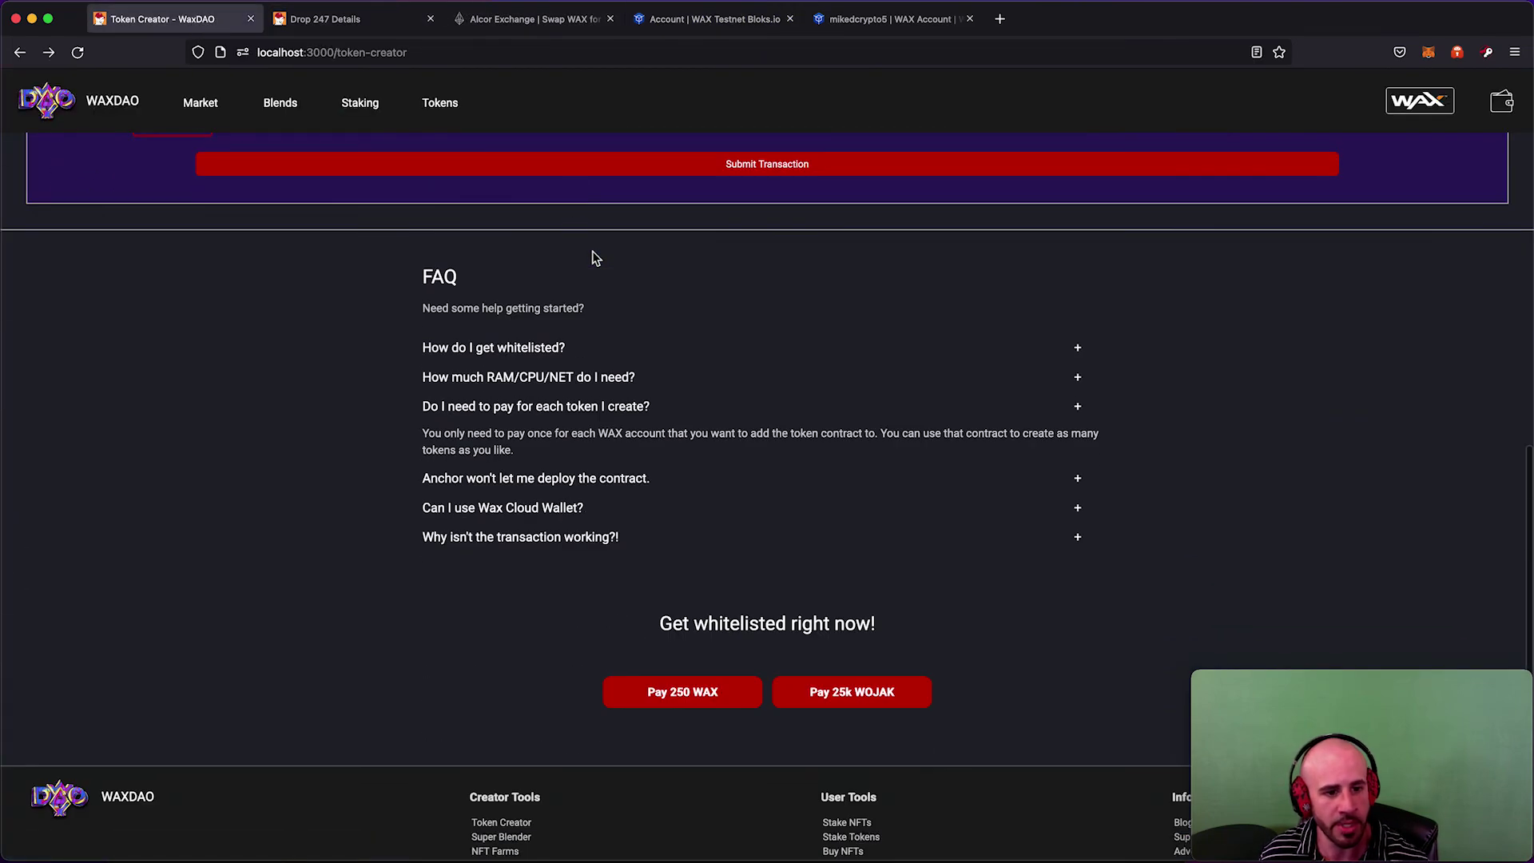
- Expand the Anchor troubleshooting answer and review its Allow Dangerous Transactions advice
{"action": "left_click", "coordinate": [1077, 479]}
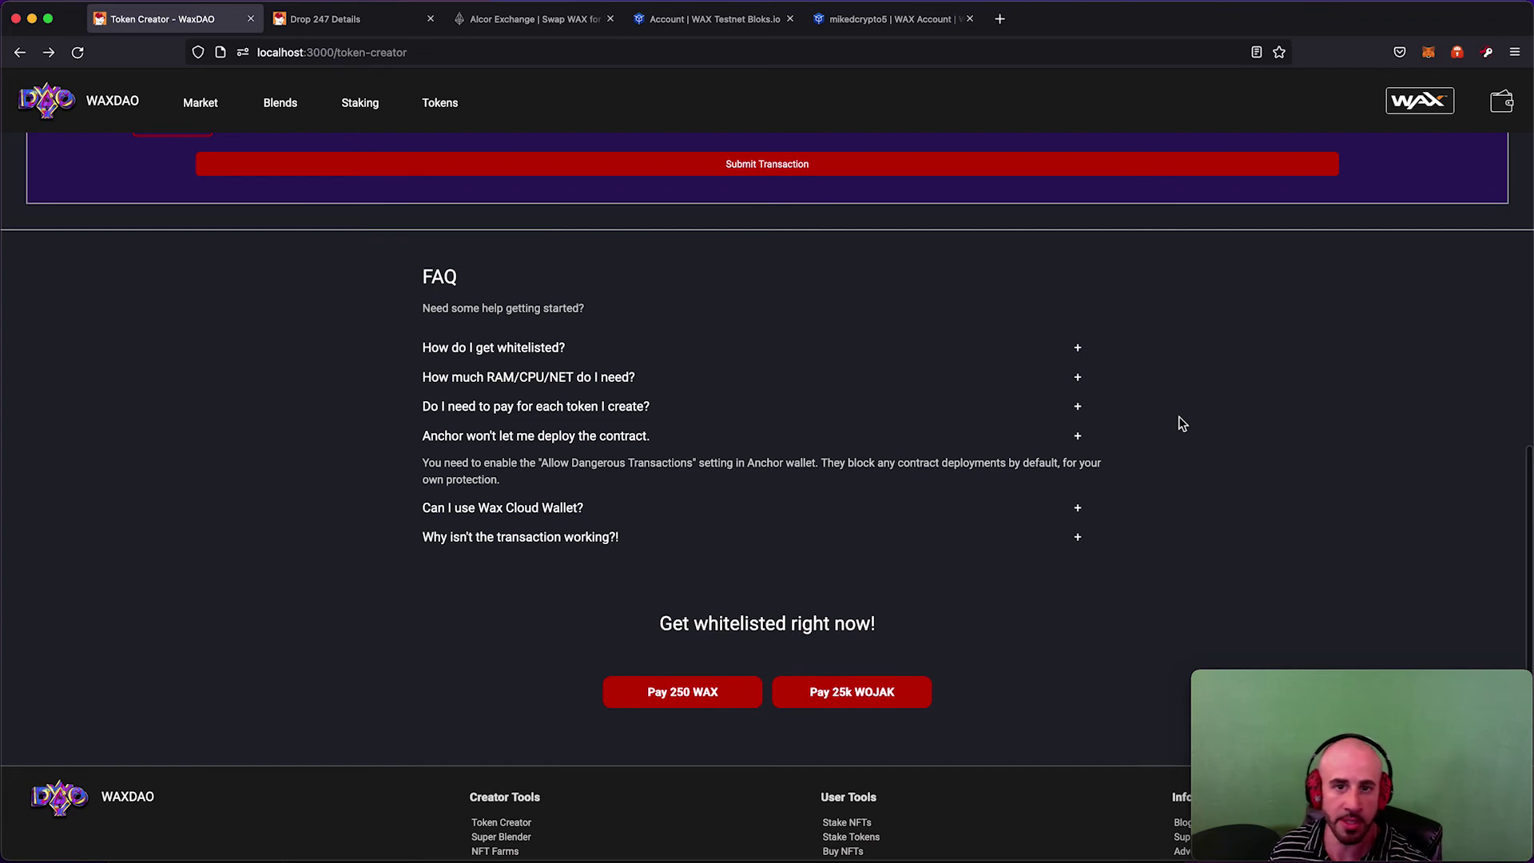
{"action": "left_click_drag", "start_coordinate": [541, 464], "coordinate": [872, 463]}
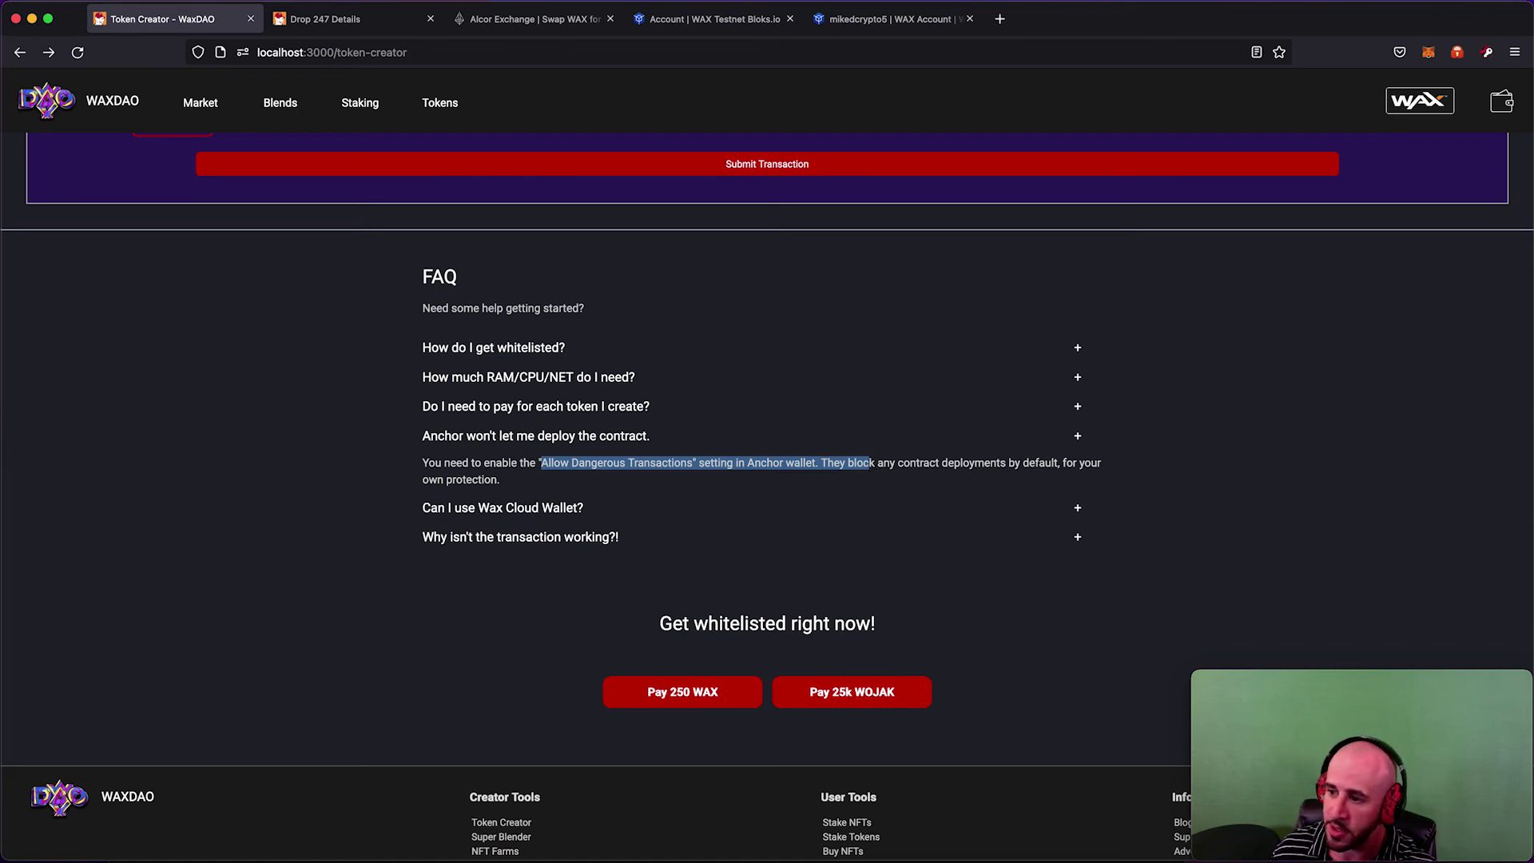
{"action": "left_click", "coordinate": [571, 510]}
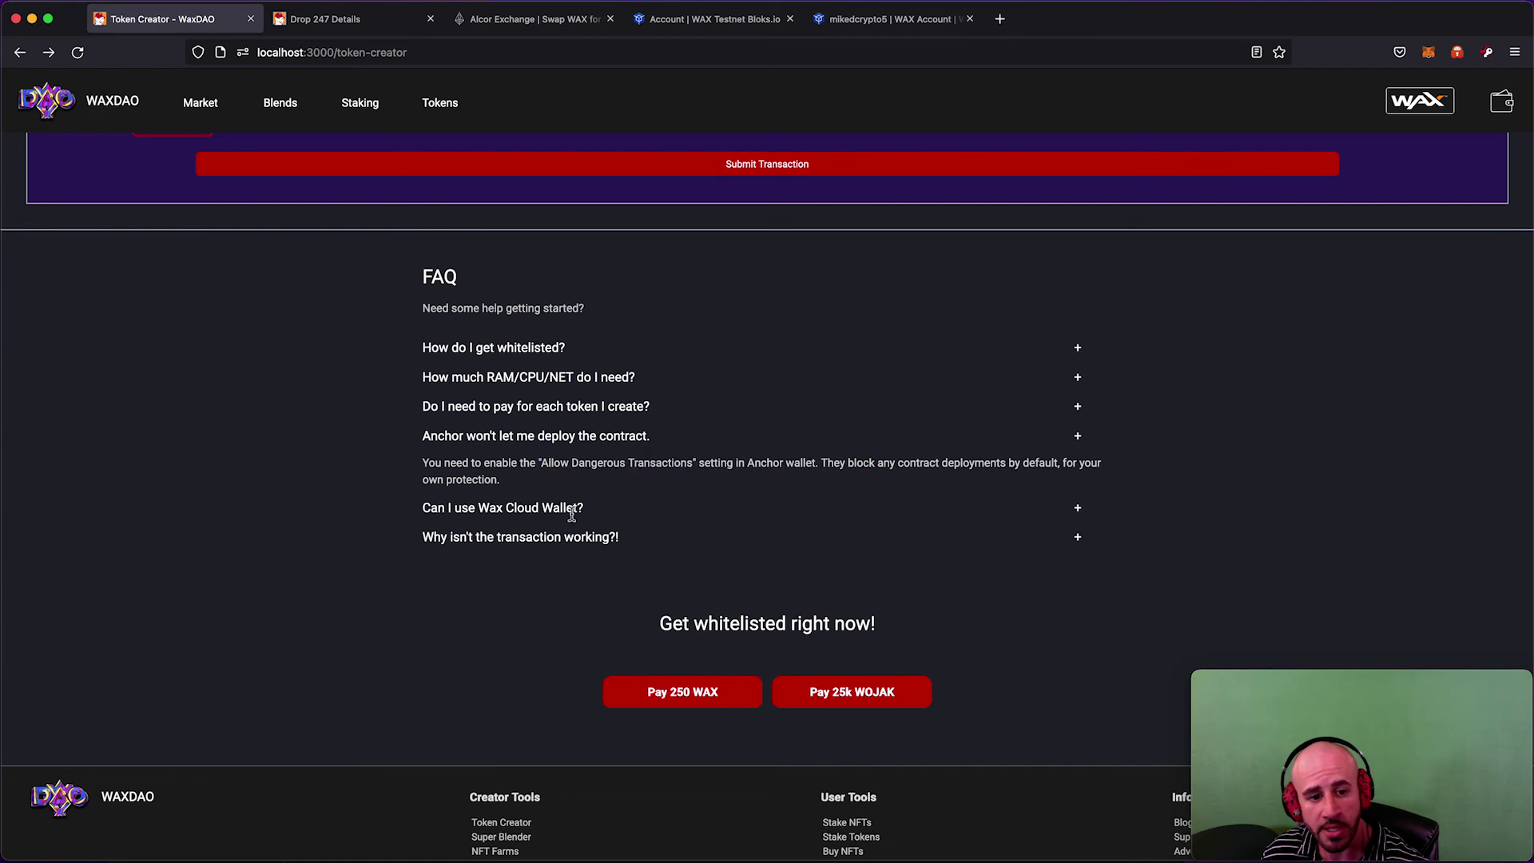
- Expand 'Why isn't the transaction working?!' and review its RAM/CPU/NET and contract-deployment causes
{"action": "left_click", "coordinate": [1077, 534]}
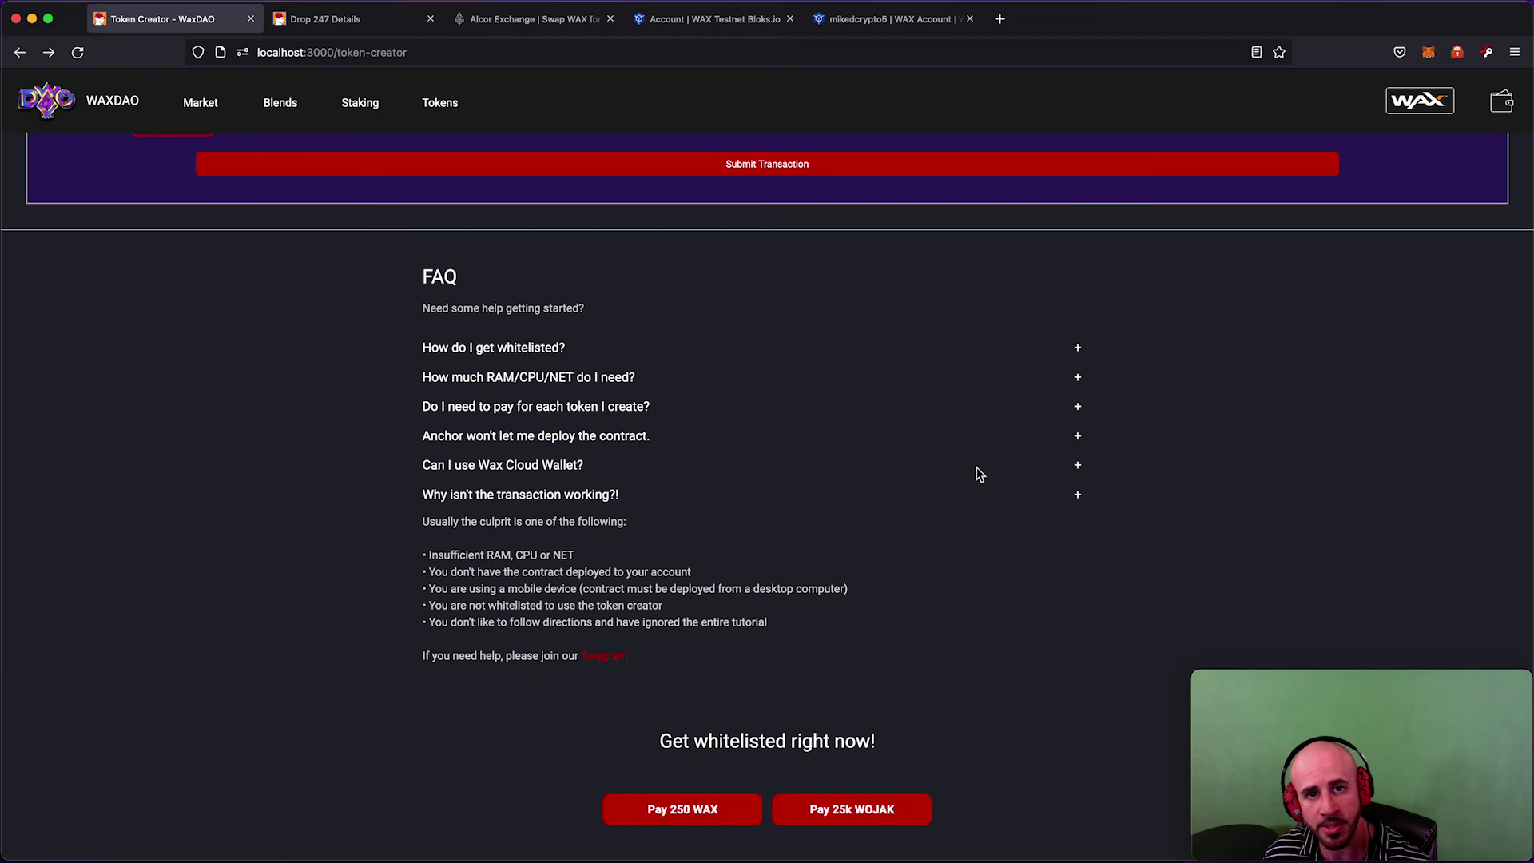
{"action": "left_click", "coordinate": [1080, 468]}
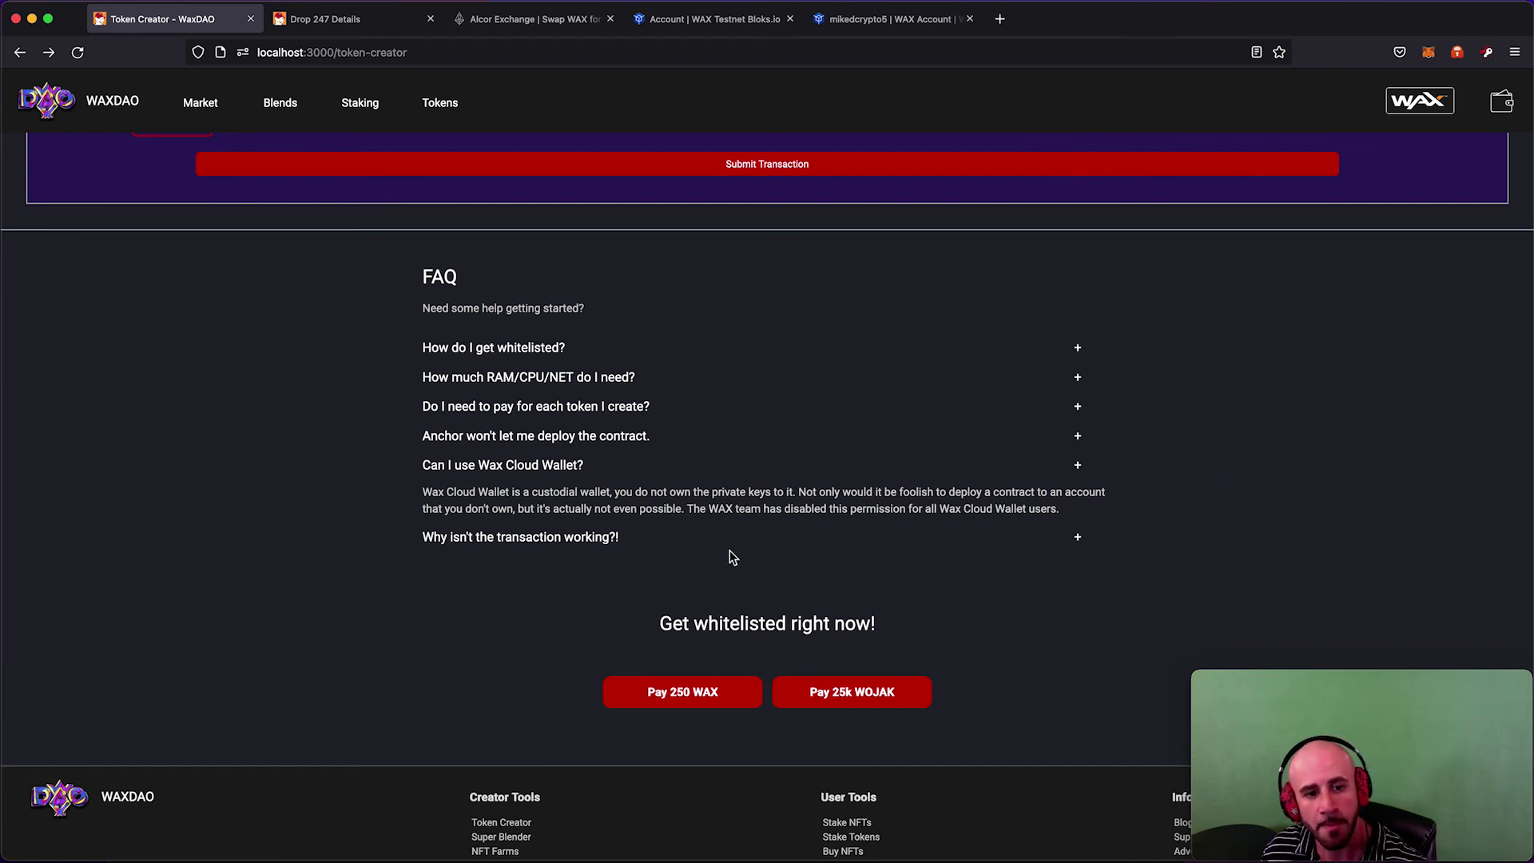
{"action": "left_click", "coordinate": [1077, 539]}
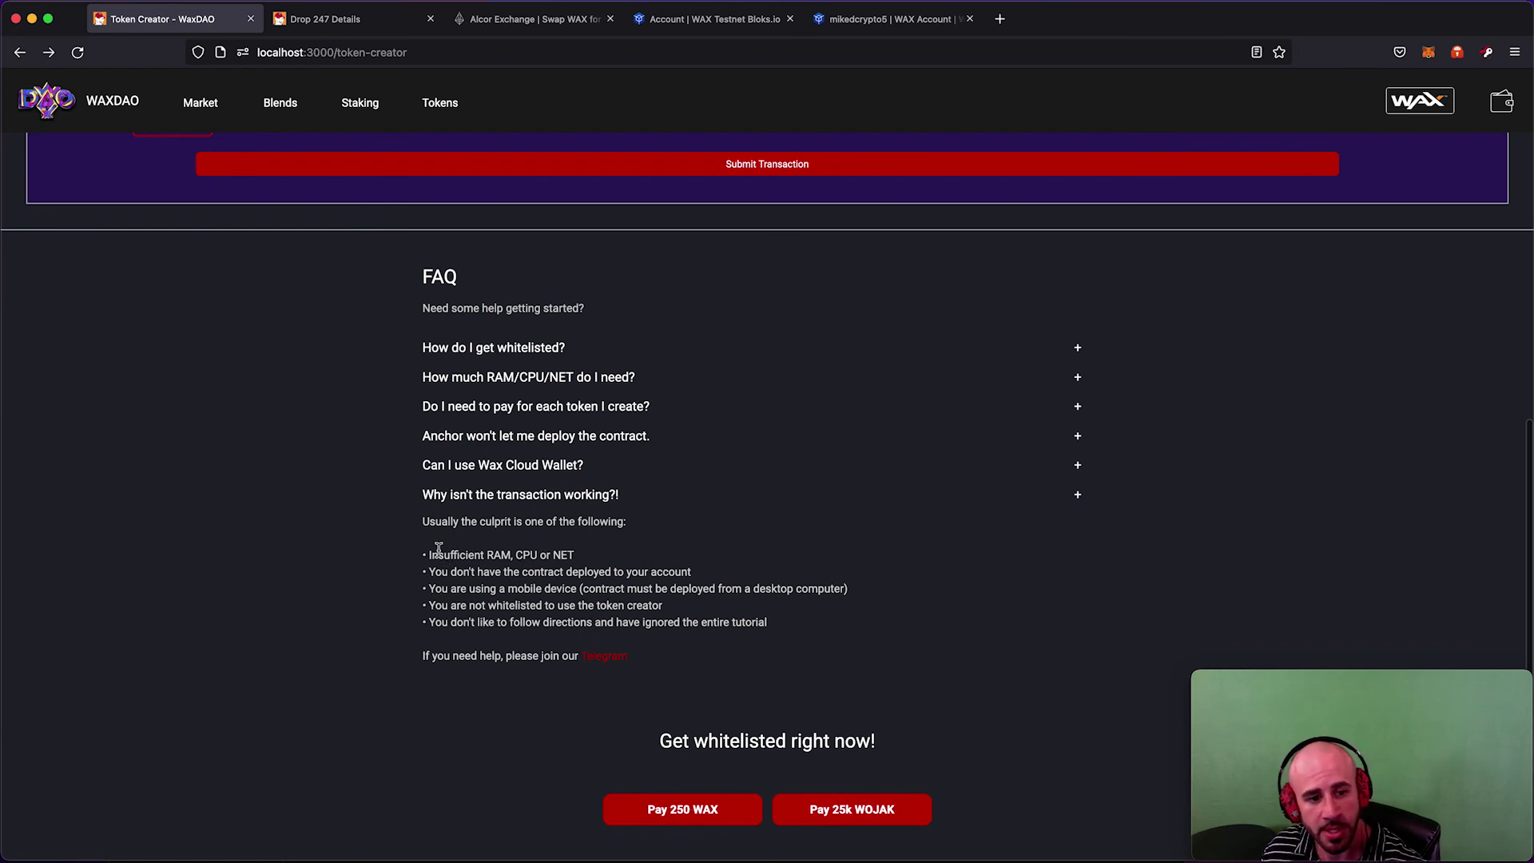
{"action": "left_click_drag", "start_coordinate": [429, 554], "coordinate": [583, 554]}
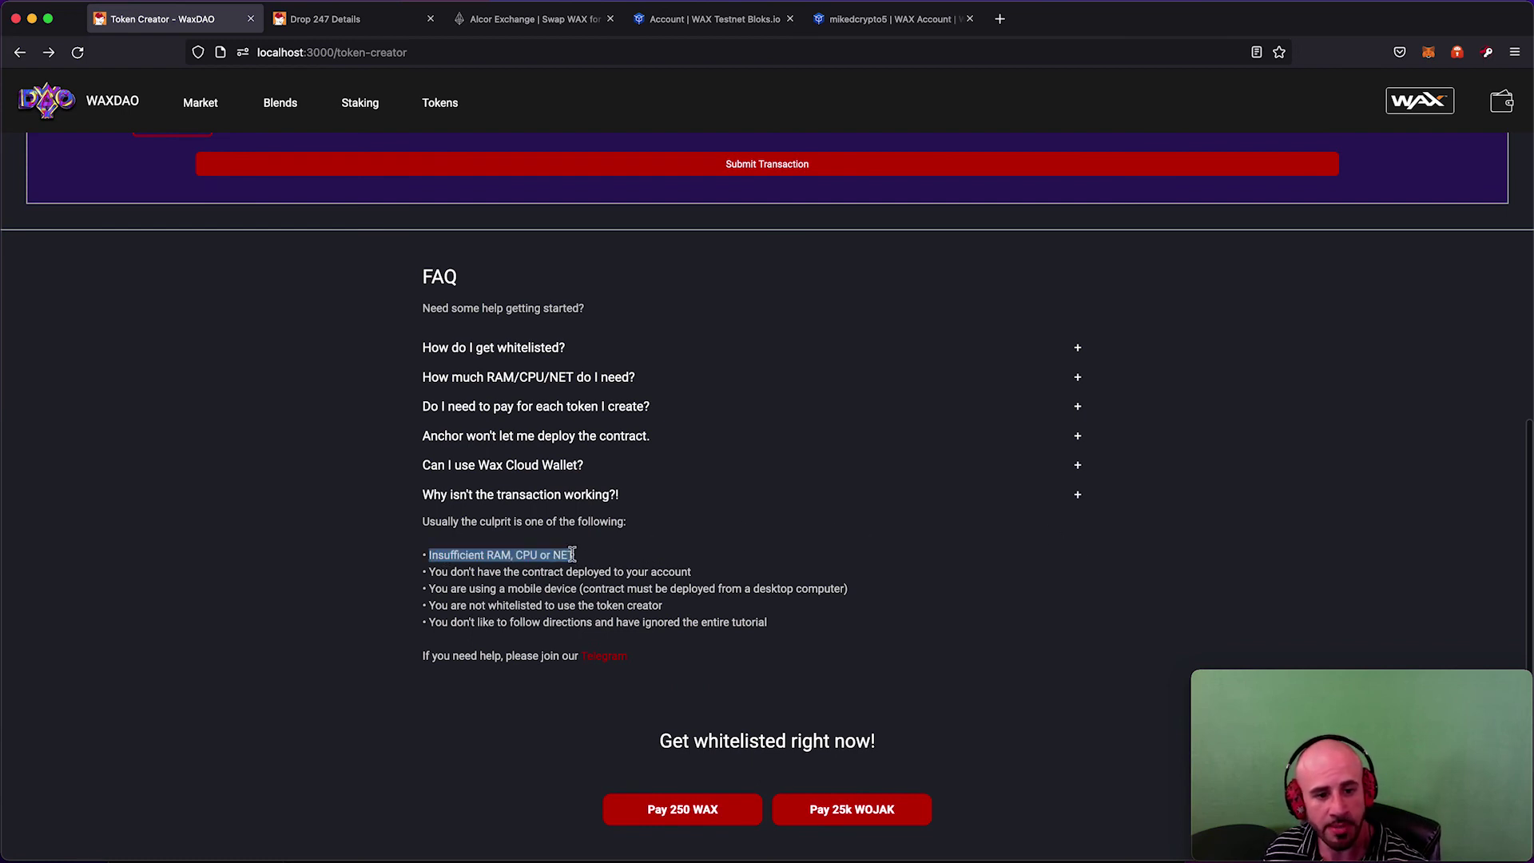
{"action": "left_click_drag", "start_coordinate": [477, 572], "coordinate": [692, 571]}
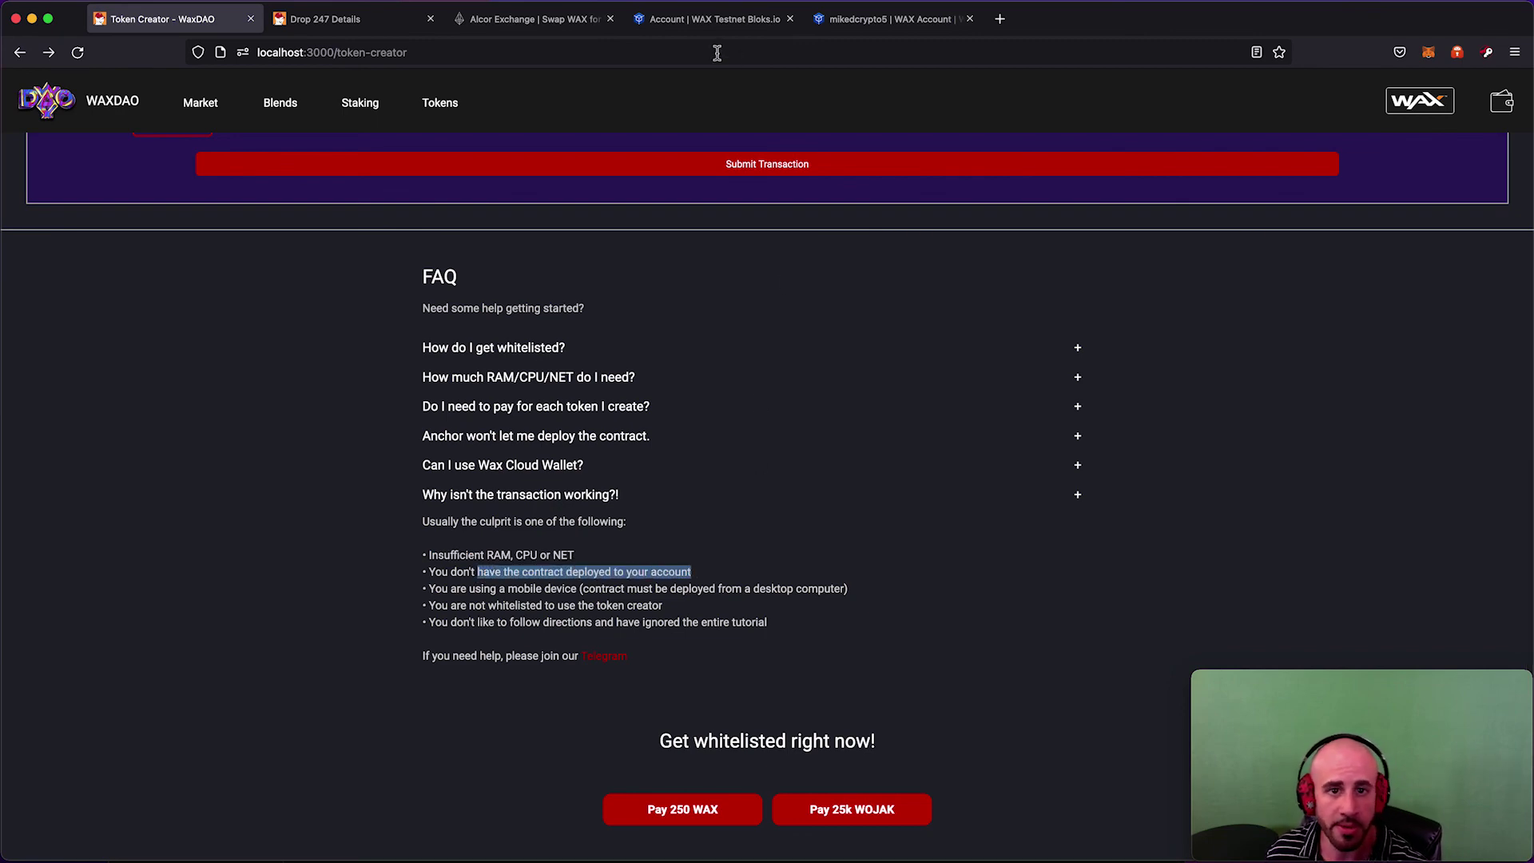
{"action": "left_click", "coordinate": [717, 24]}
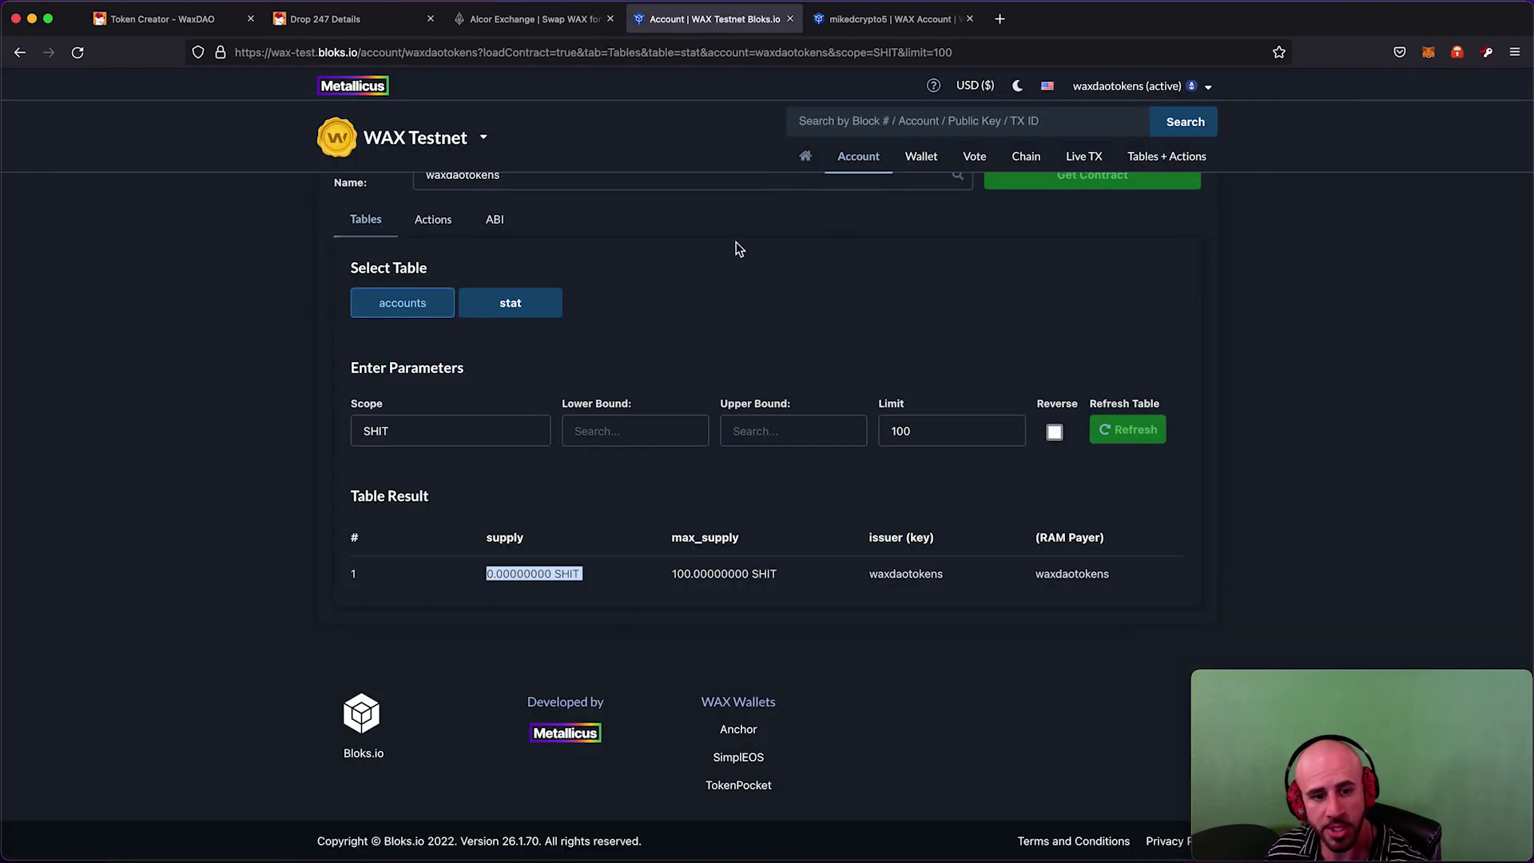
- Review the token account's resources and its contract create and issue actions on bloks.io
{"action": "scroll", "coordinate": [732, 239], "scroll_direction": "up", "scroll_amount": 4}
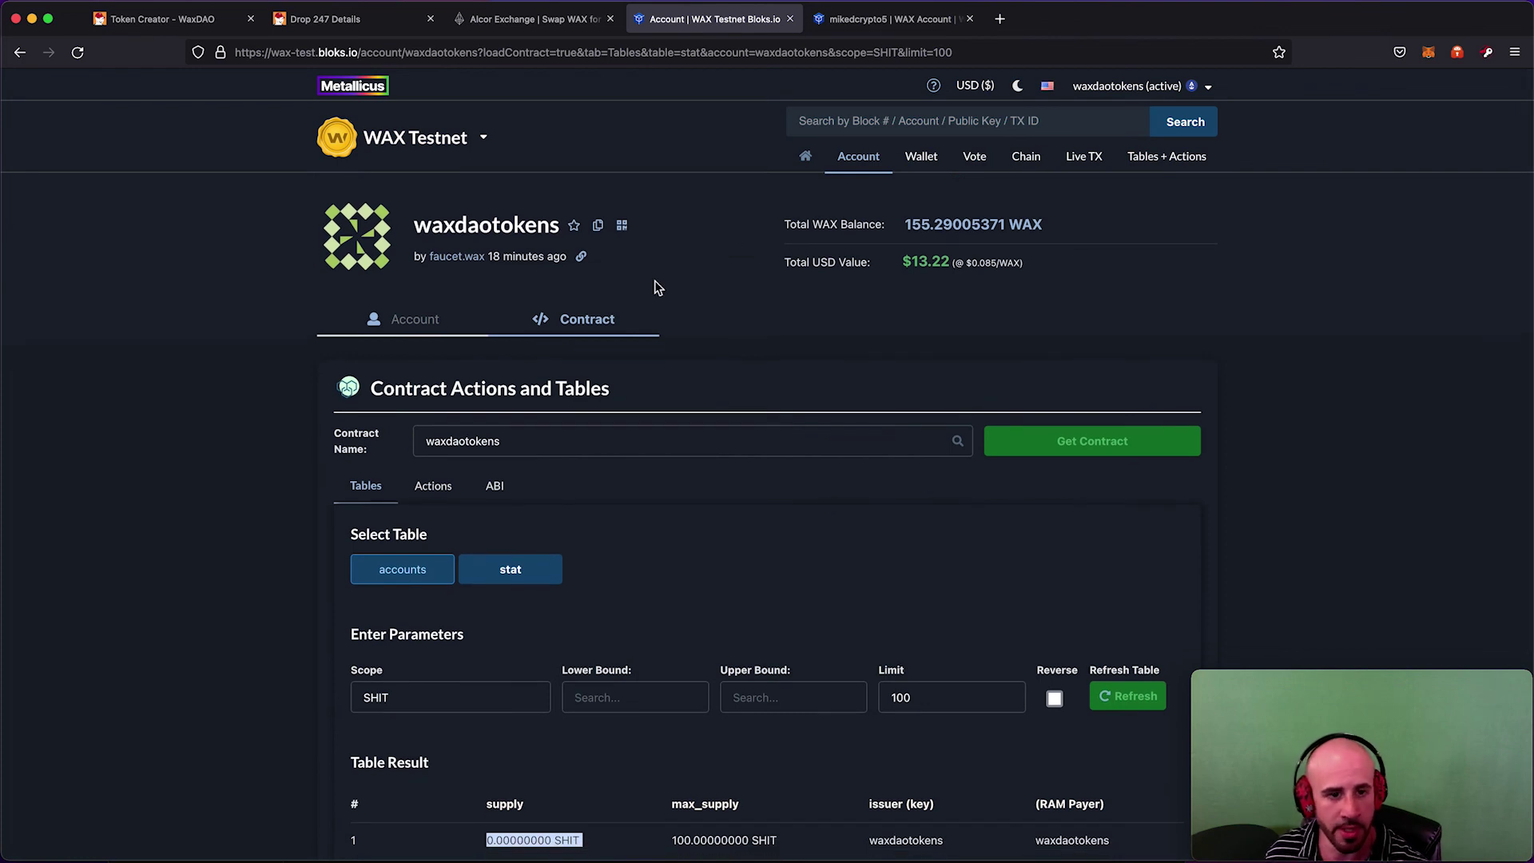
{"action": "left_click", "coordinate": [419, 334]}
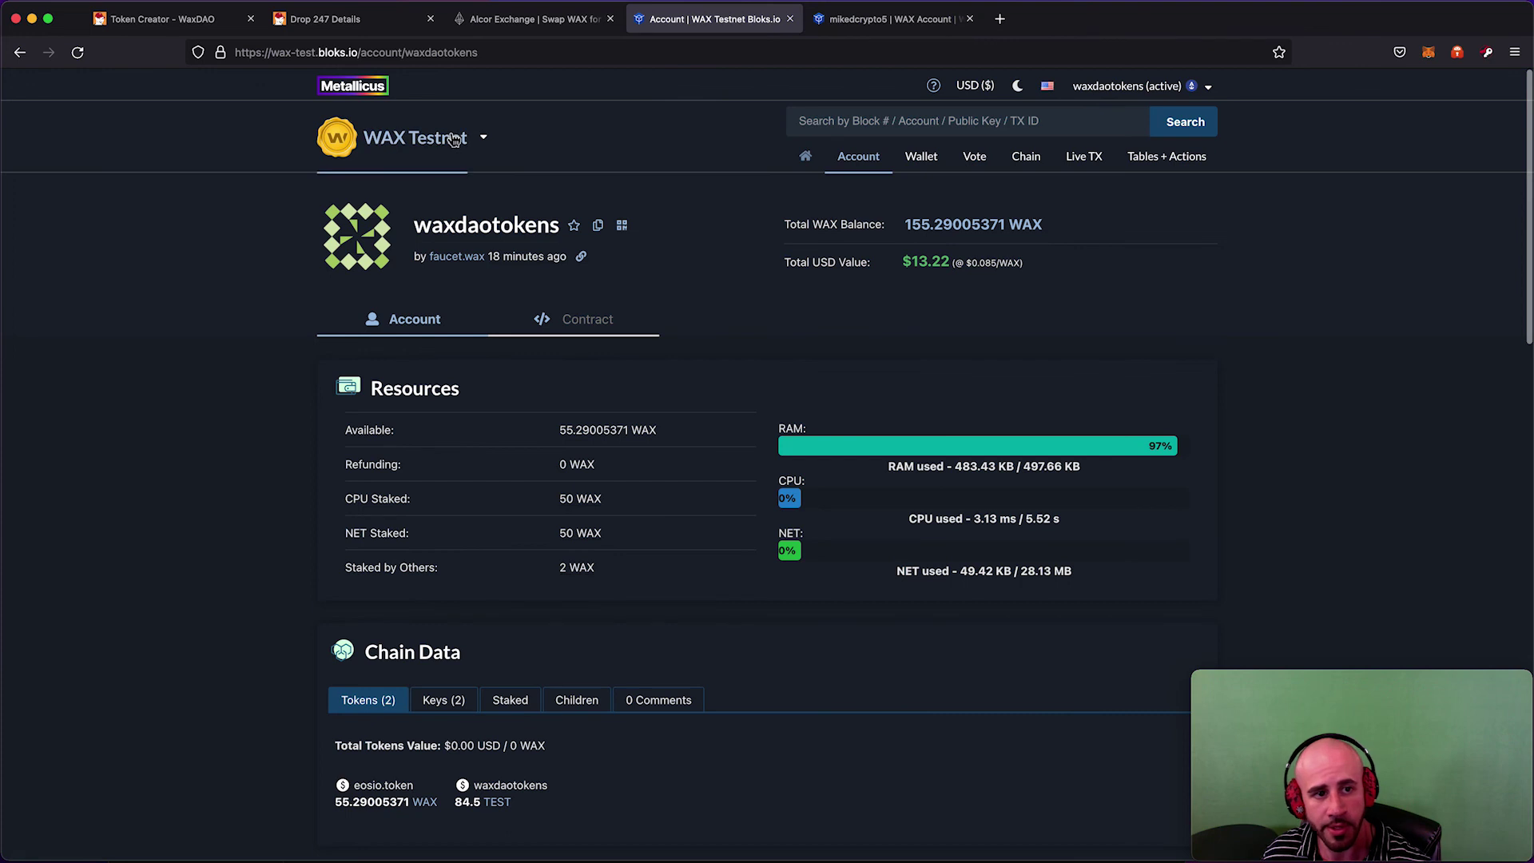
{"action": "scroll", "coordinate": [471, 272], "scroll_direction": "down", "scroll_amount": 1}
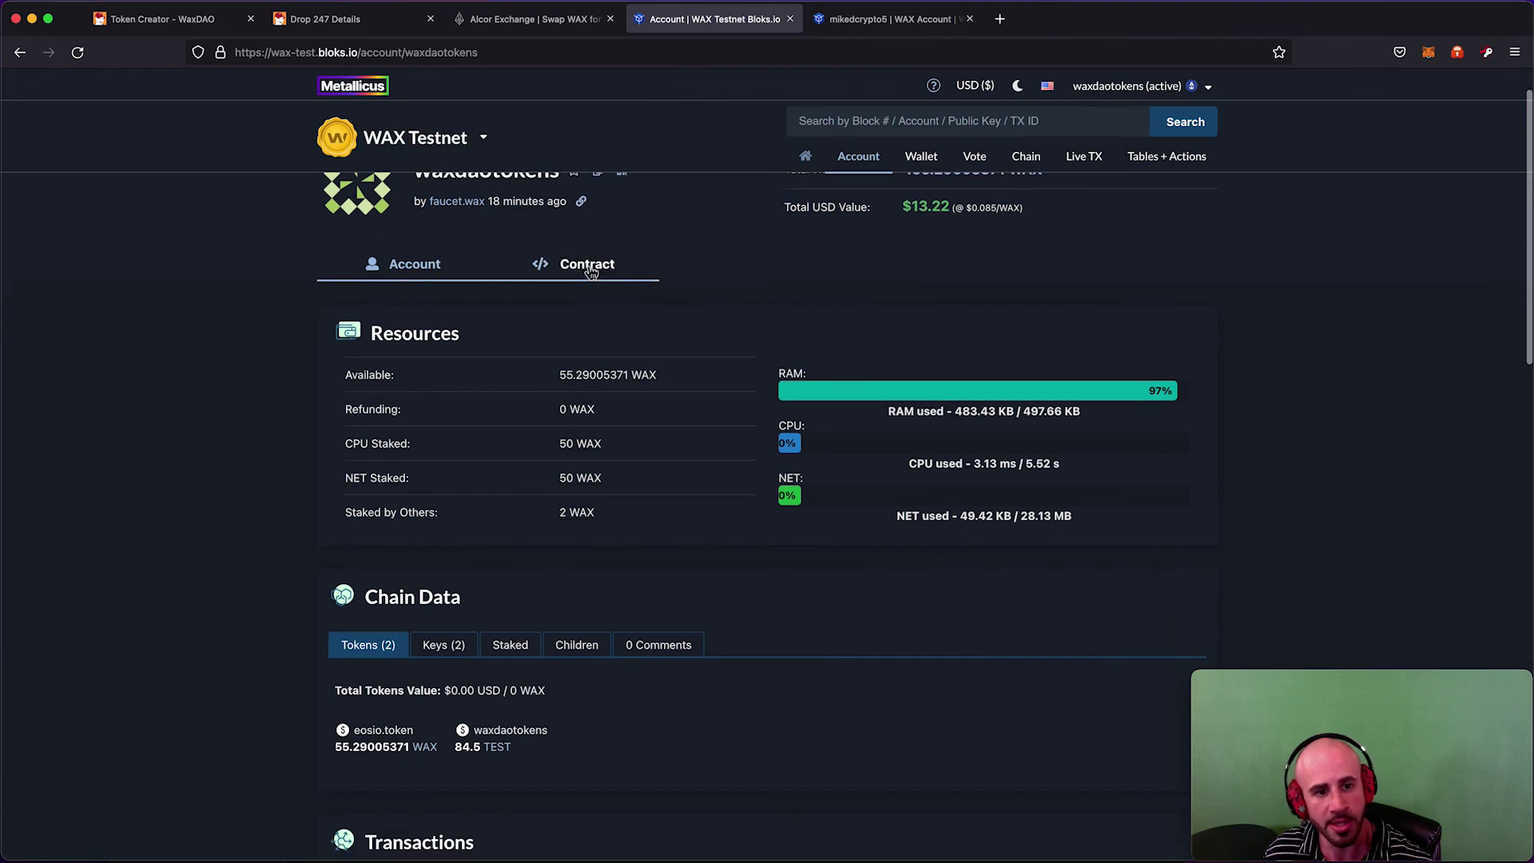
{"action": "left_click", "coordinate": [512, 275]}
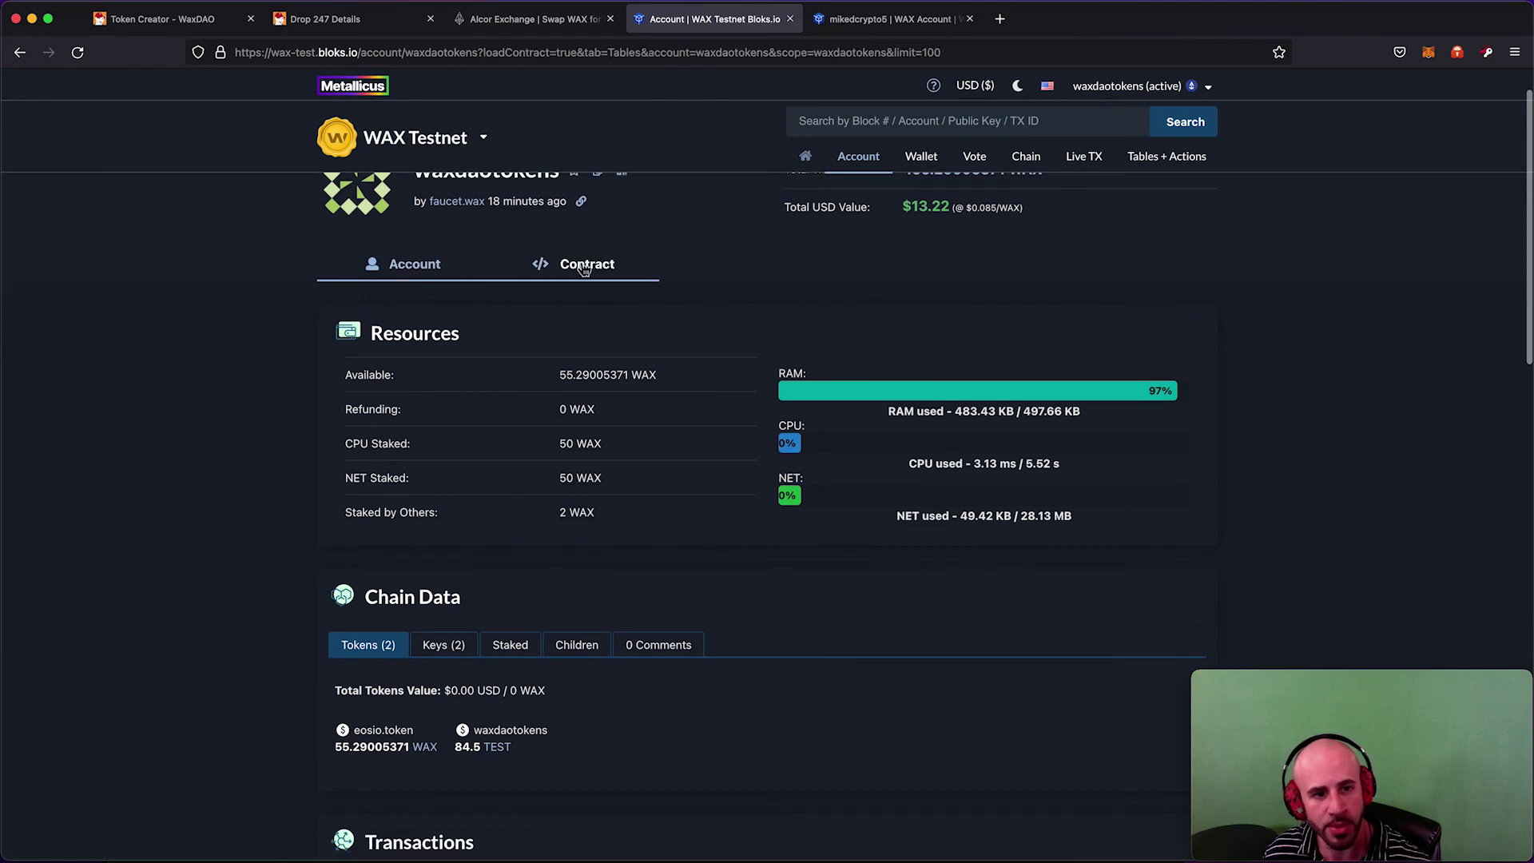
{"action": "scroll", "coordinate": [592, 314], "scroll_direction": "down", "scroll_amount": 1}
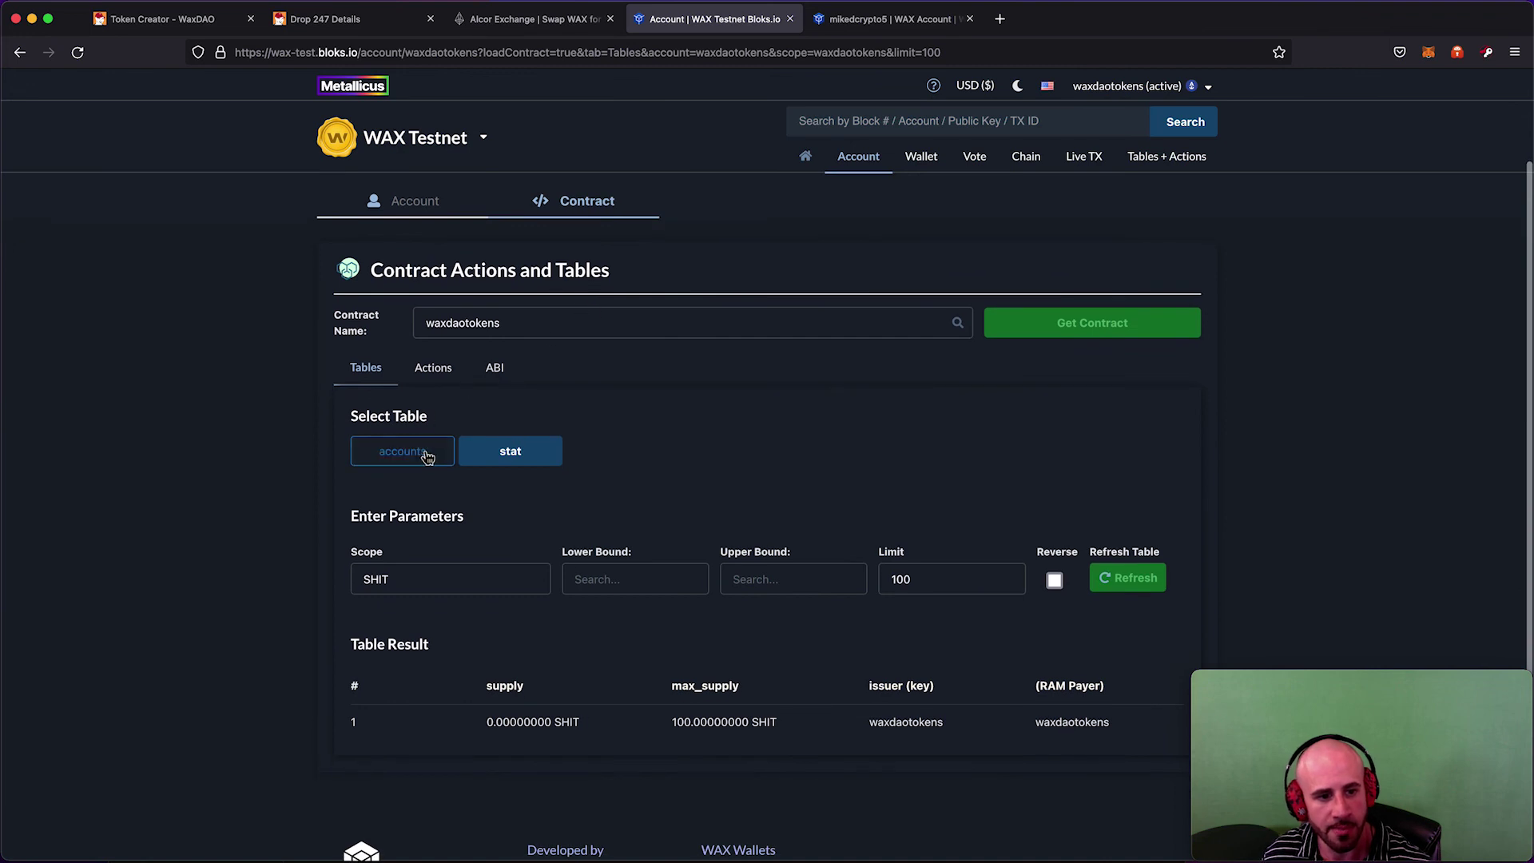
{"action": "left_click", "coordinate": [433, 369]}
{"action": "left_click", "coordinate": [510, 452]}
{"action": "left_click", "coordinate": [593, 453]}
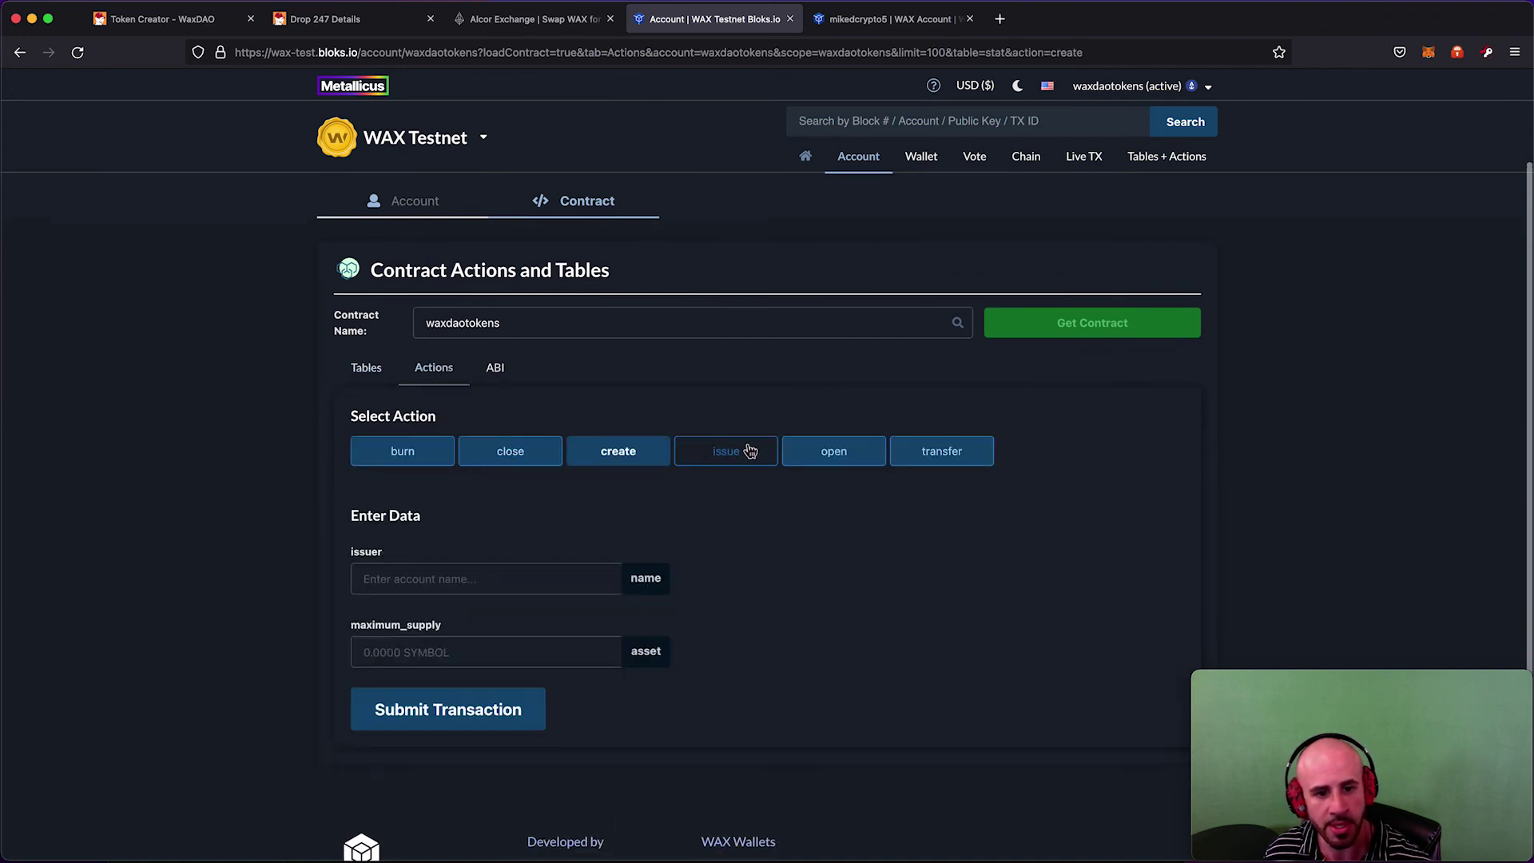
{"action": "left_click", "coordinate": [746, 448]}
{"action": "scroll", "coordinate": [634, 349], "scroll_direction": "up", "scroll_amount": 3}
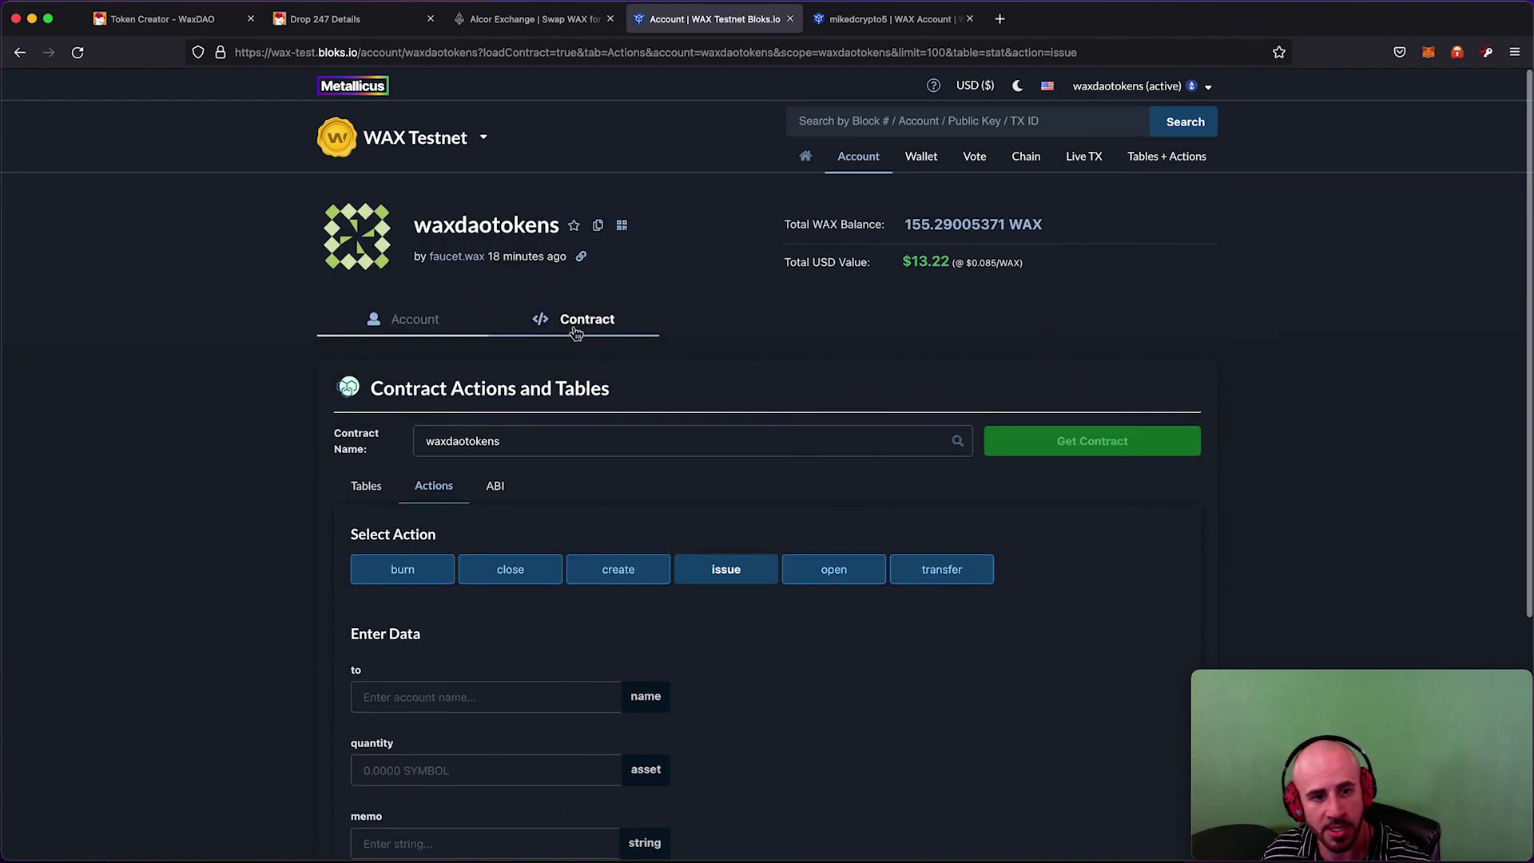
{"action": "left_click", "coordinate": [409, 338]}
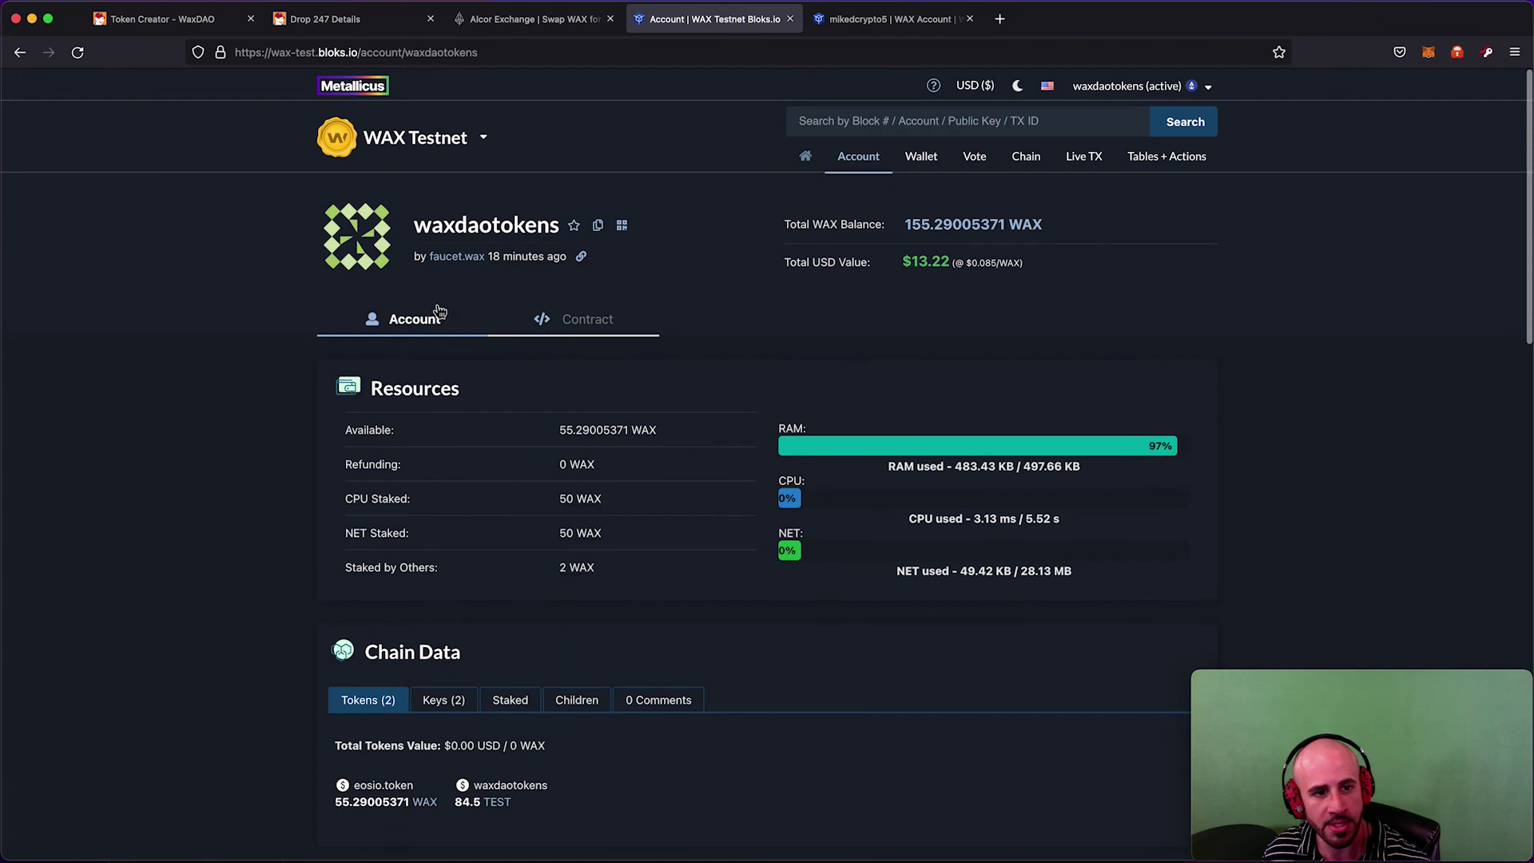
- Search for the recipient's account and open its page listing 10.5 TEST
{"action": "left_click", "coordinate": [871, 124]}
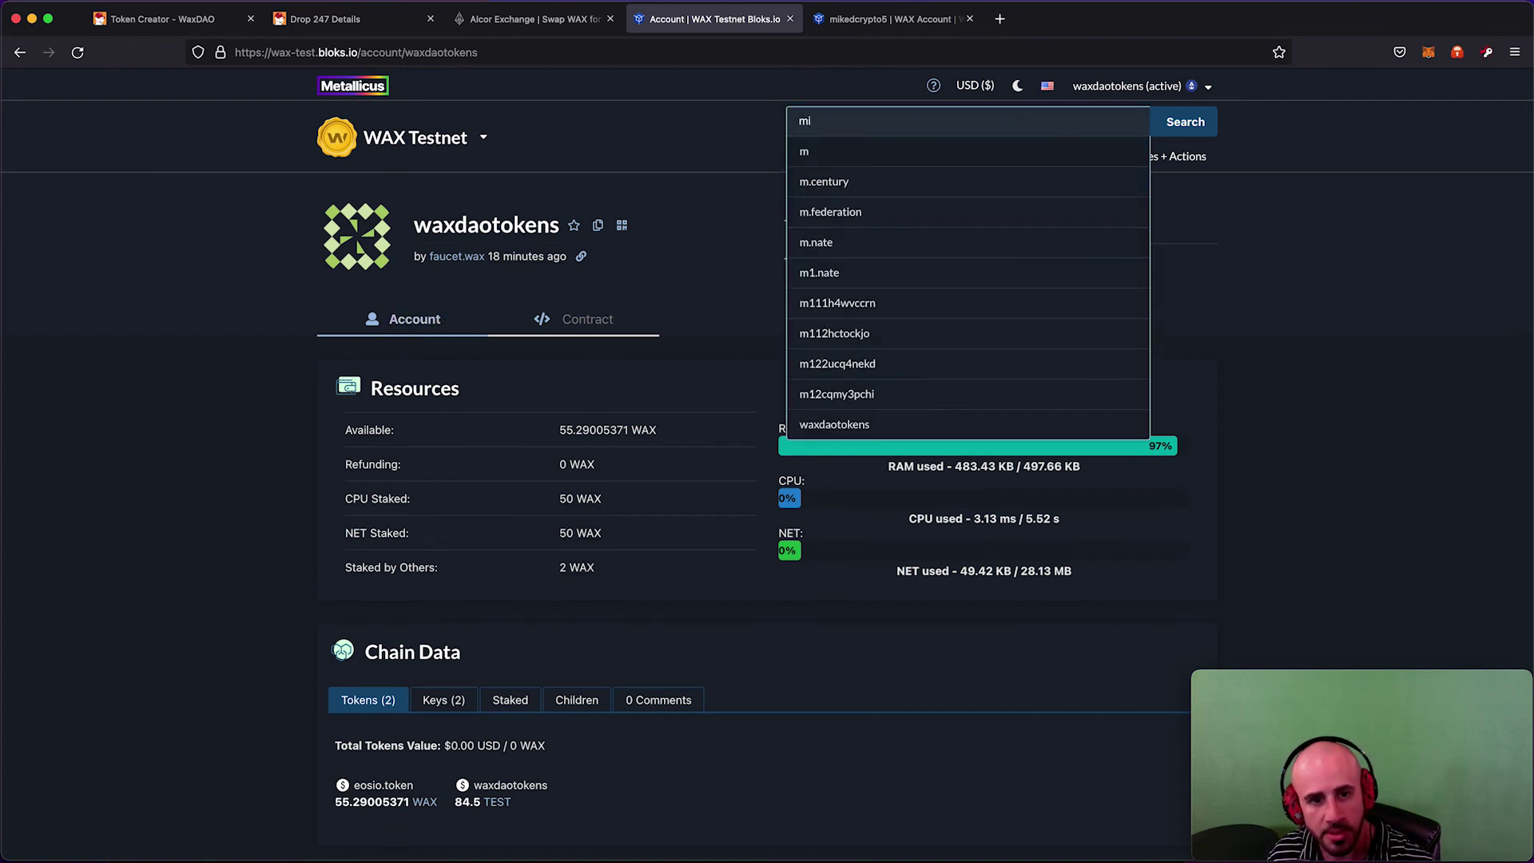
{"action": "left_click", "coordinate": [831, 151]}
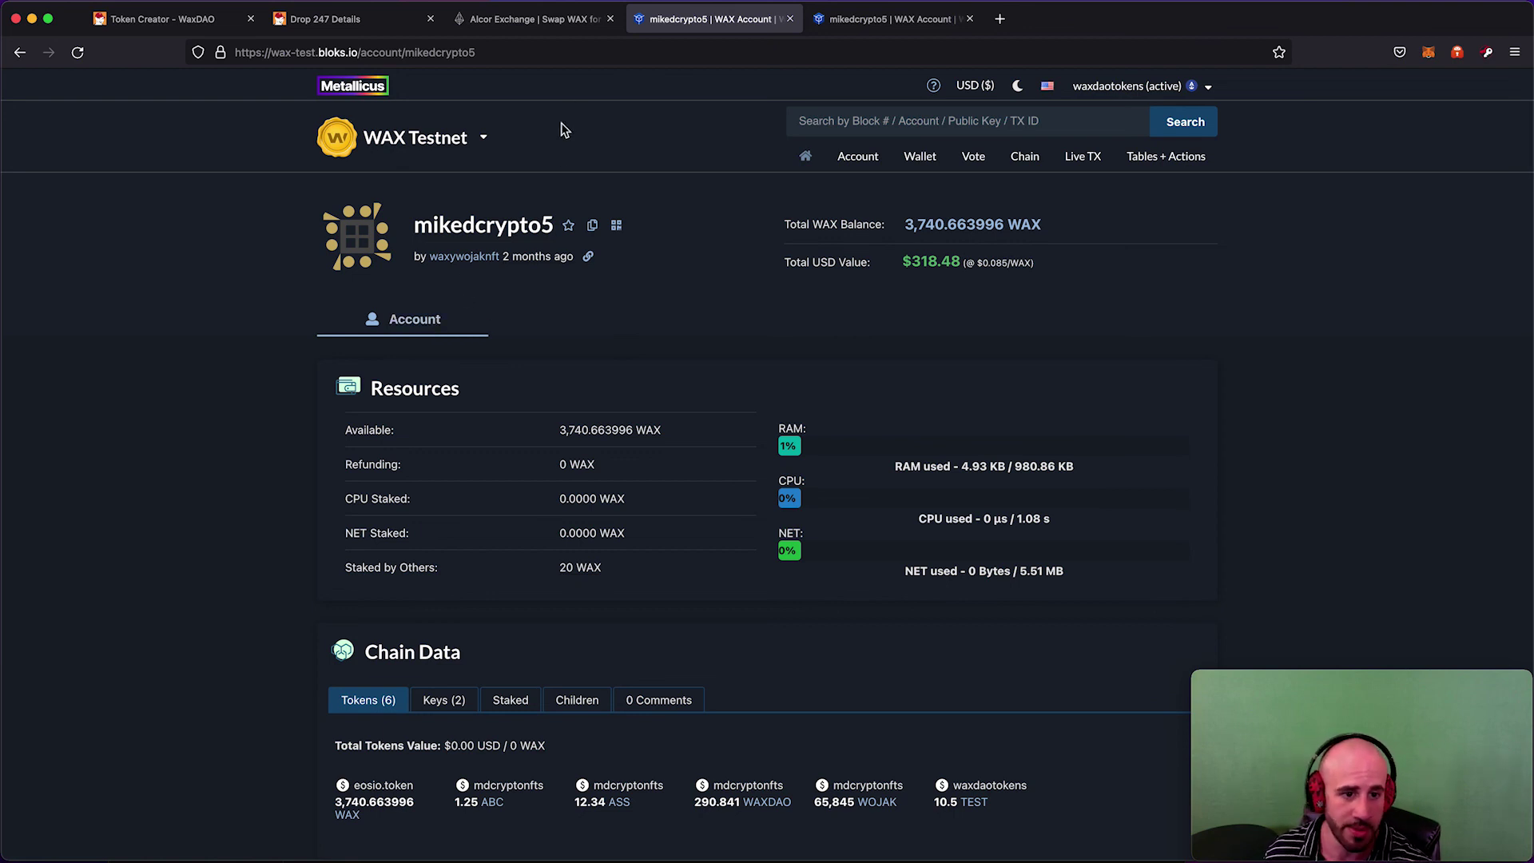
{"action": "left_click_drag", "start_coordinate": [432, 224], "coordinate": [563, 229]}
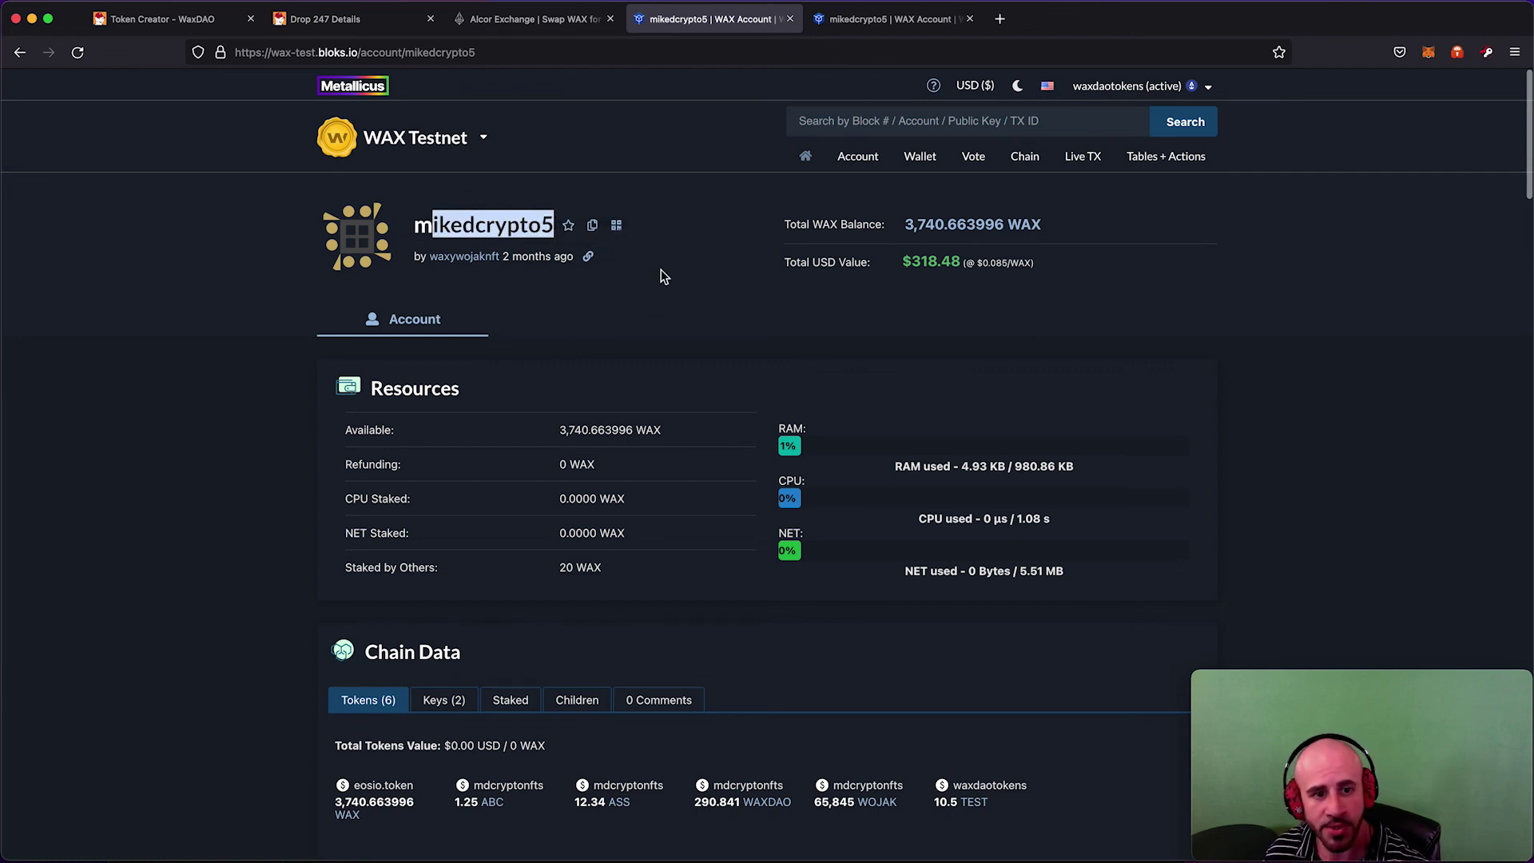
{"action": "left_click_drag", "start_coordinate": [422, 546], "coordinate": [867, 557]}
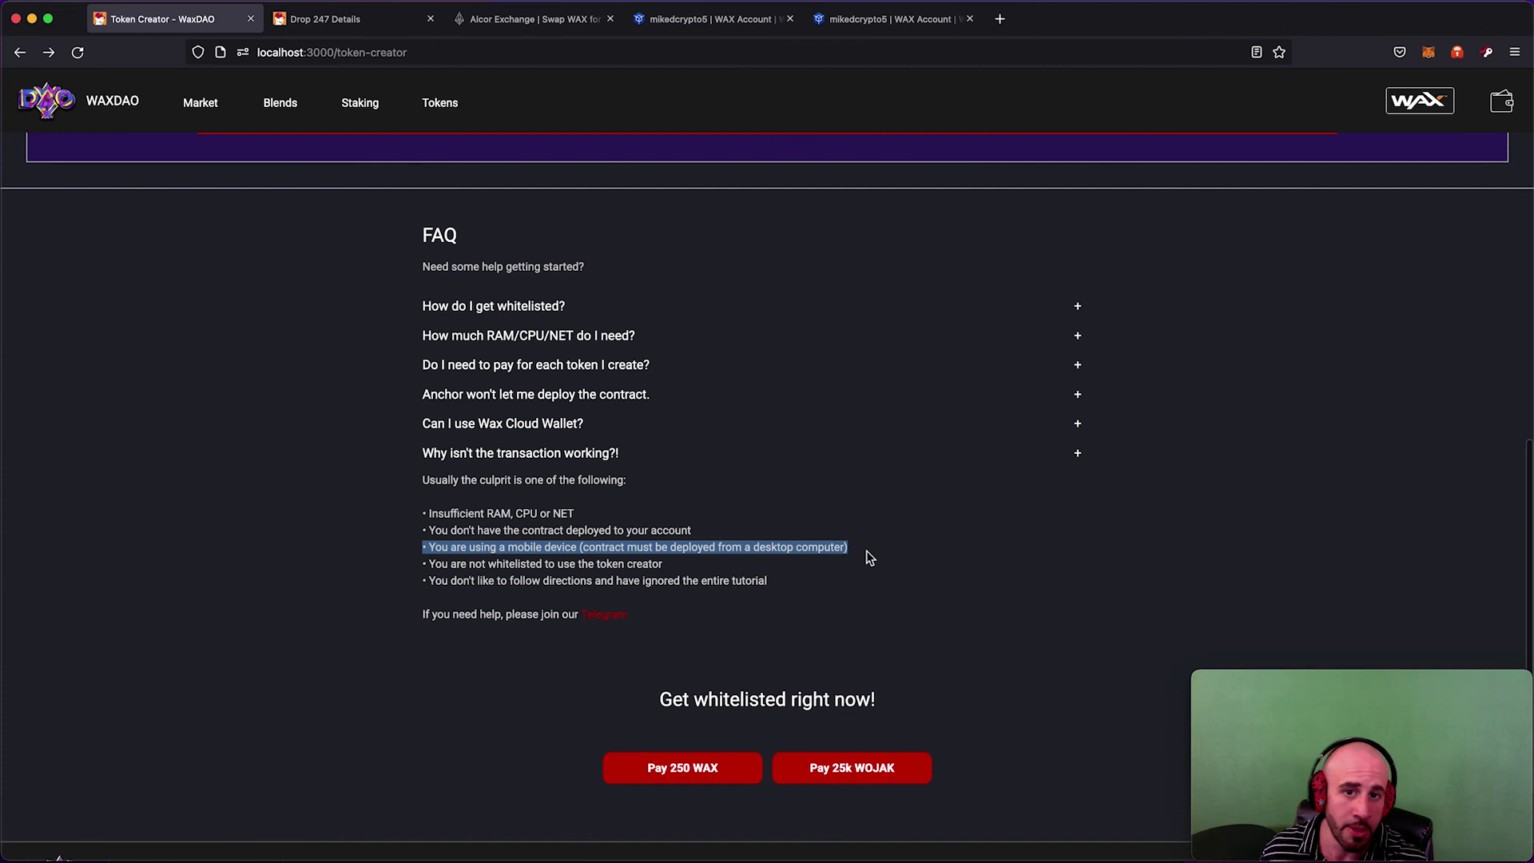
- Review the mobile-device and ignored-tutorial causes, then open the FAQ's Telegram help link in a new tab
{"action": "scroll", "coordinate": [888, 550], "scroll_direction": "down", "scroll_amount": 1}
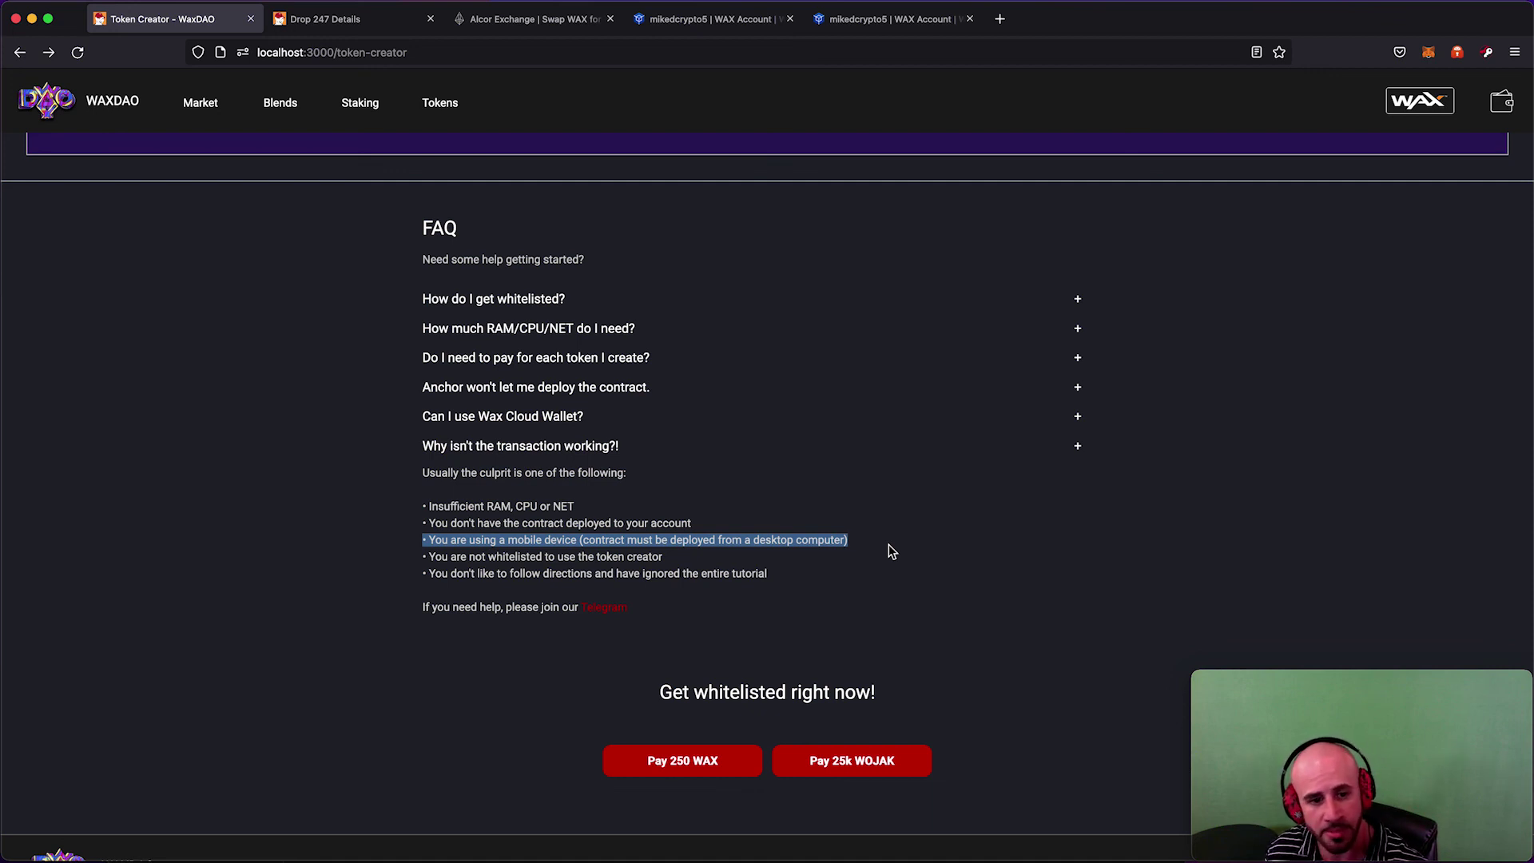
{"action": "left_click", "coordinate": [883, 543]}
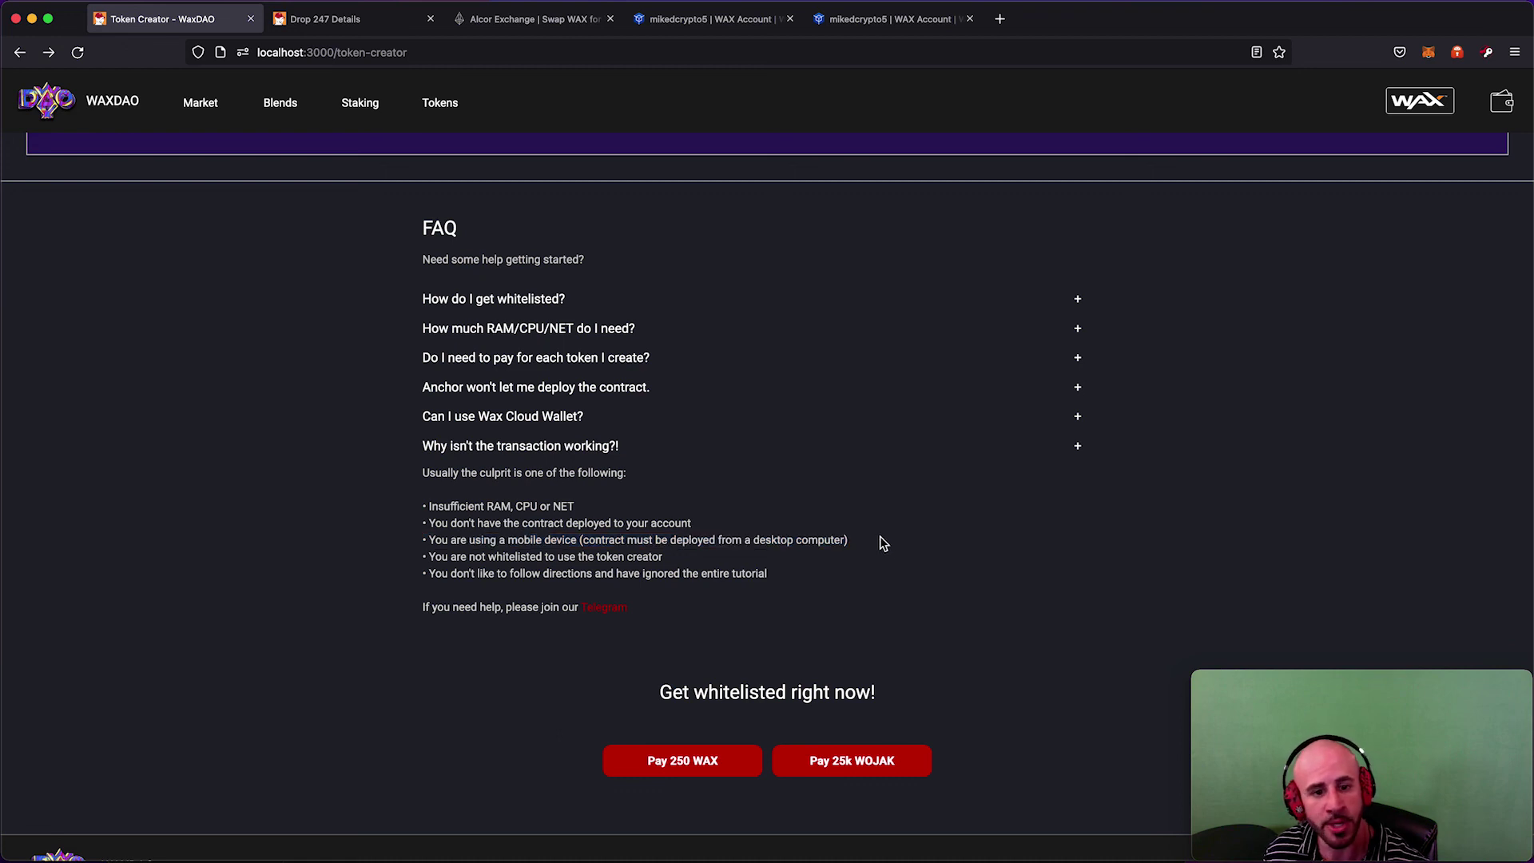
{"action": "left_click_drag", "start_coordinate": [845, 543], "coordinate": [666, 558]}
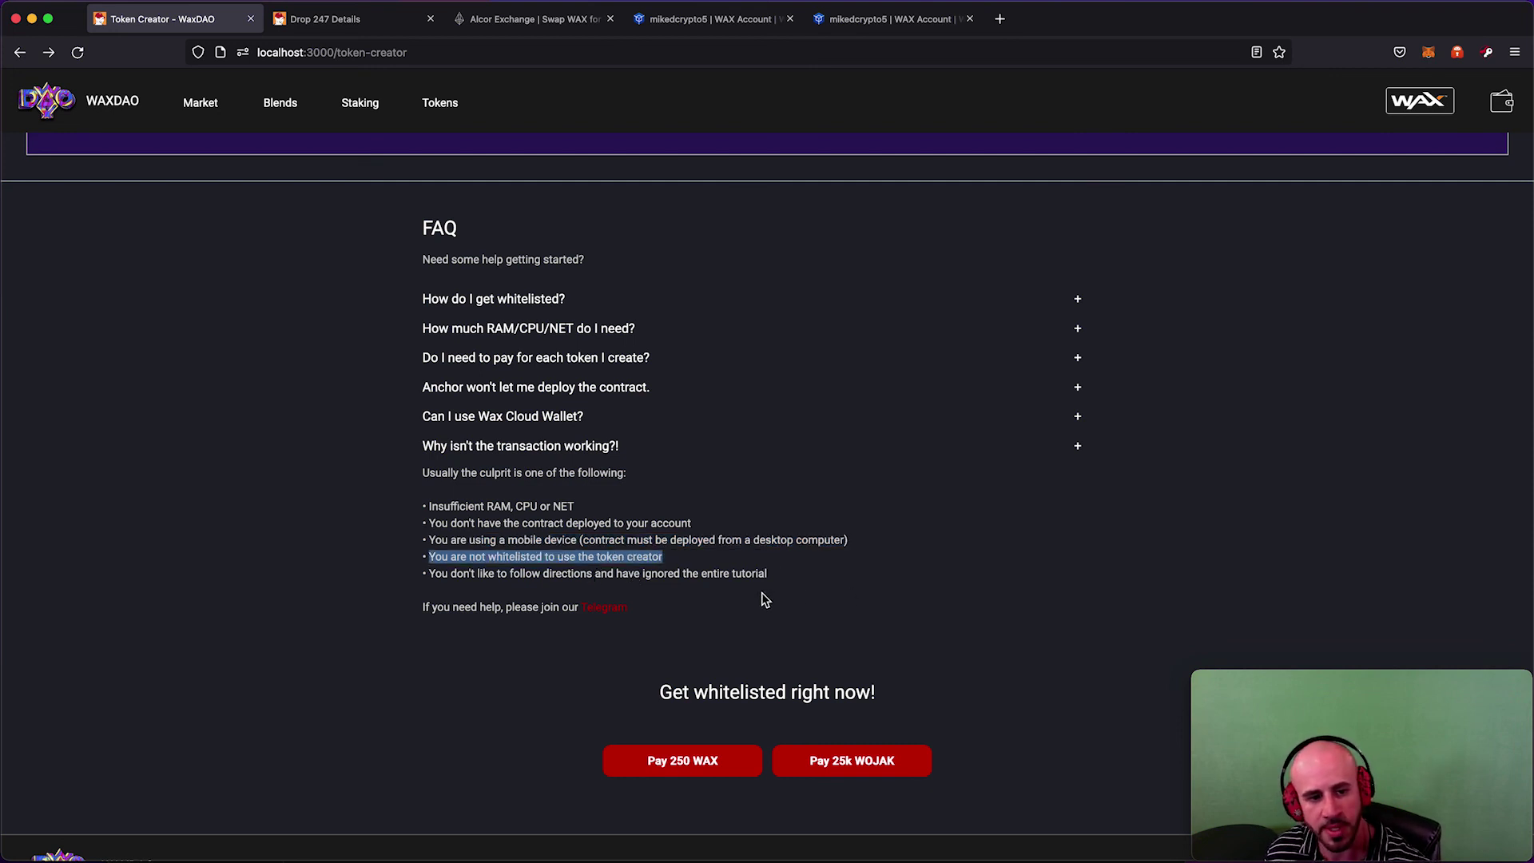
{"action": "left_click_drag", "start_coordinate": [423, 572], "coordinate": [780, 579]}
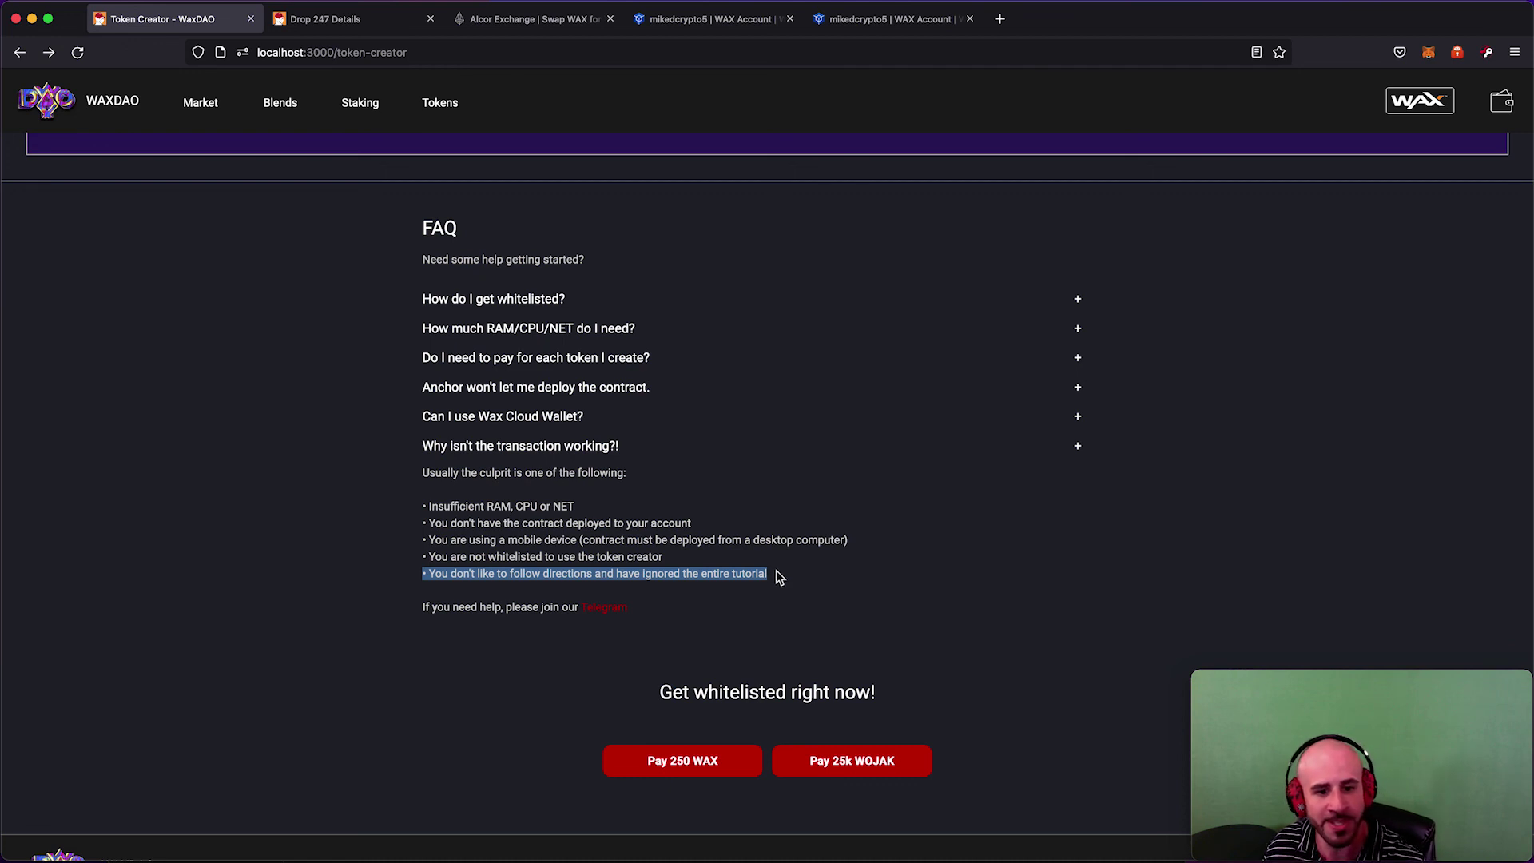
{"action": "left_click_drag", "start_coordinate": [787, 581], "coordinate": [730, 574]}
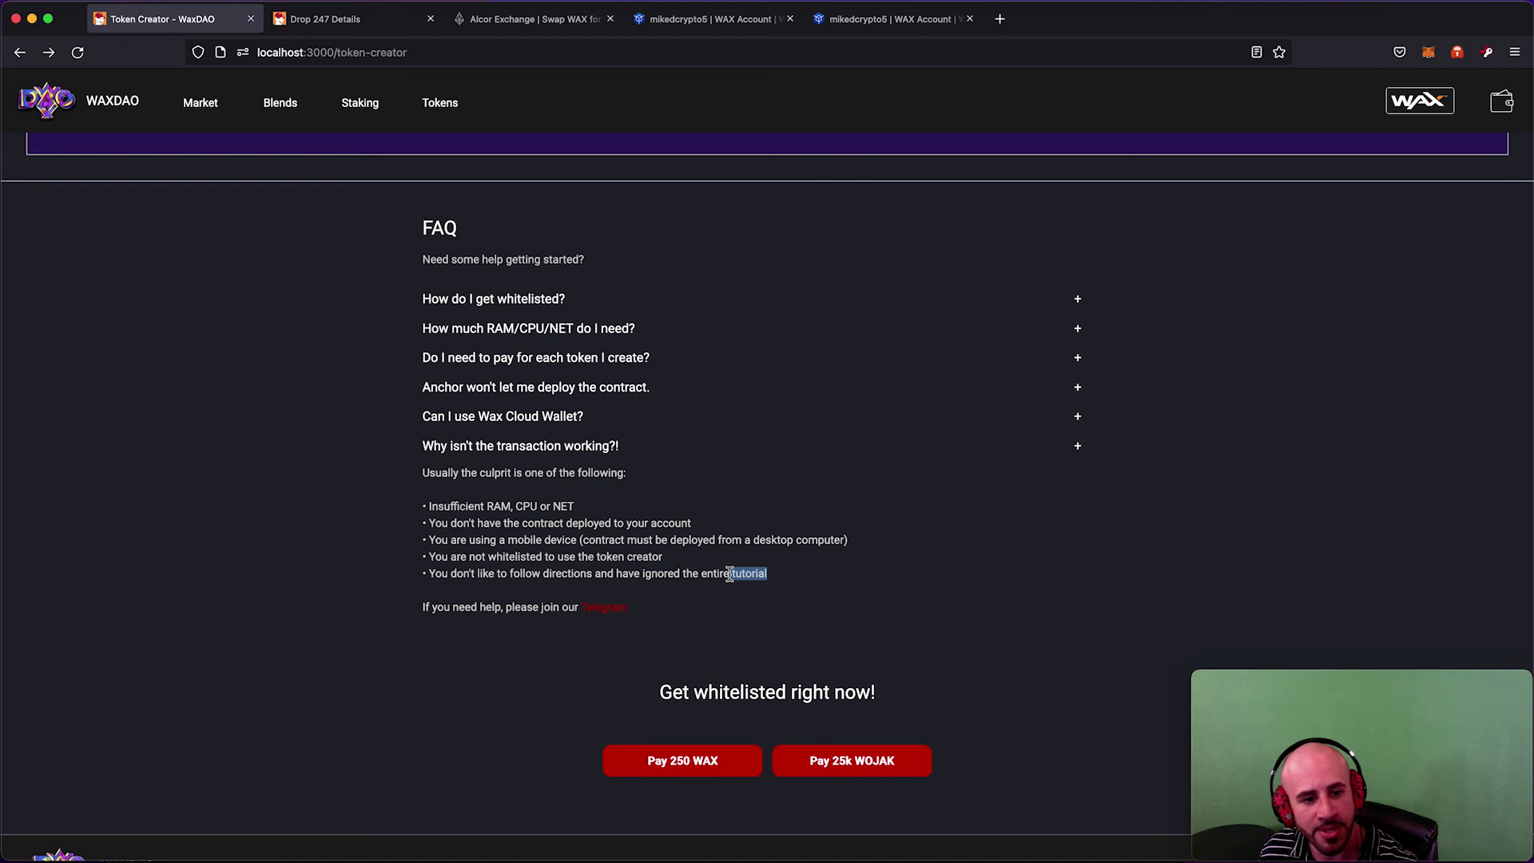
{"action": "scroll", "coordinate": [650, 600], "scroll_direction": "down", "scroll_amount": 1}
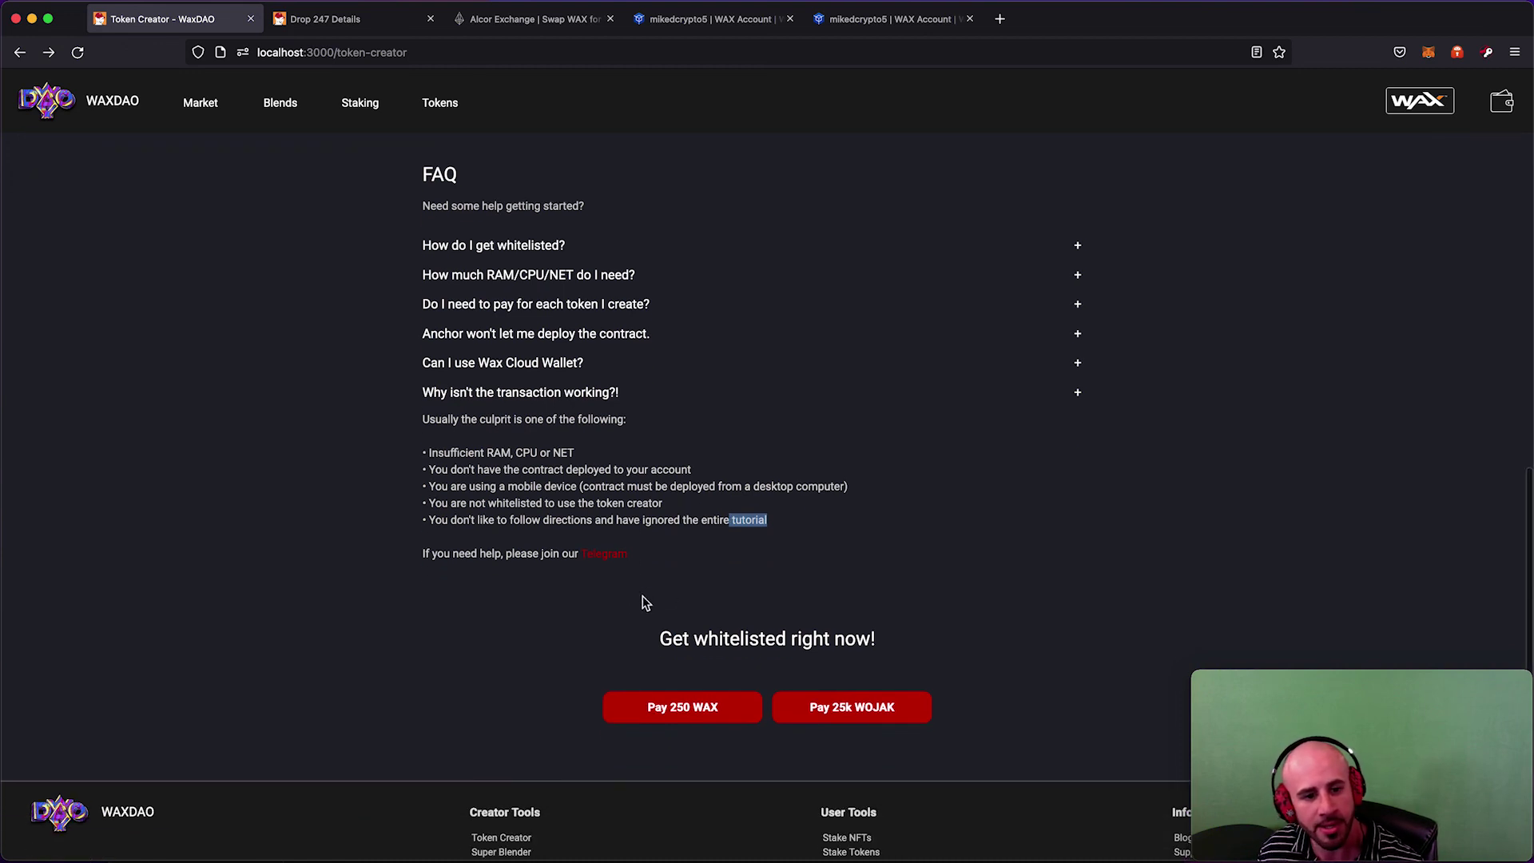
{"action": "left_click", "coordinate": [607, 558]}
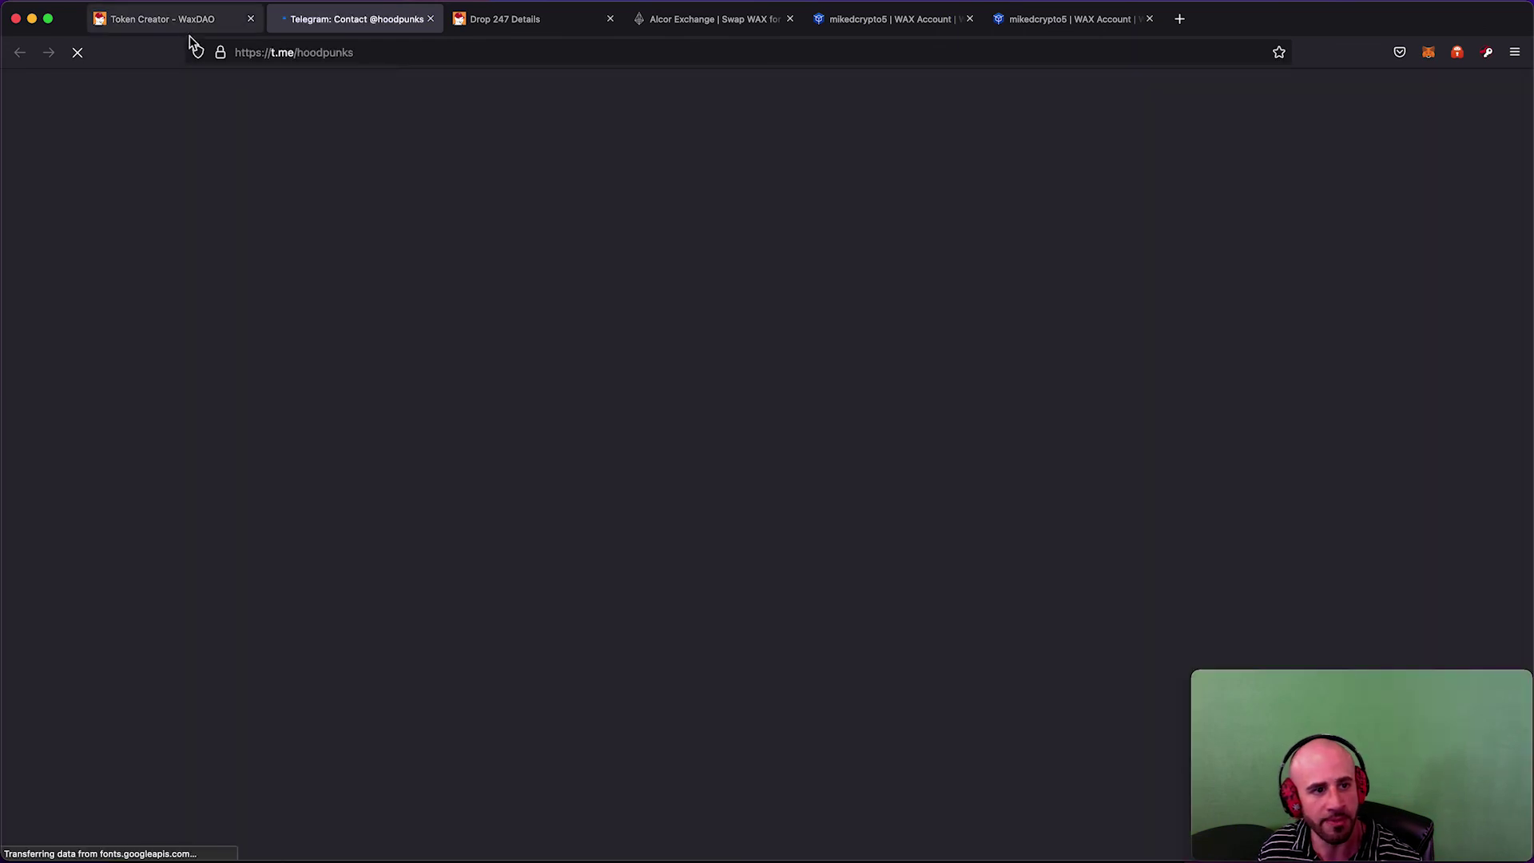
{"action": "left_click", "coordinate": [192, 20]}
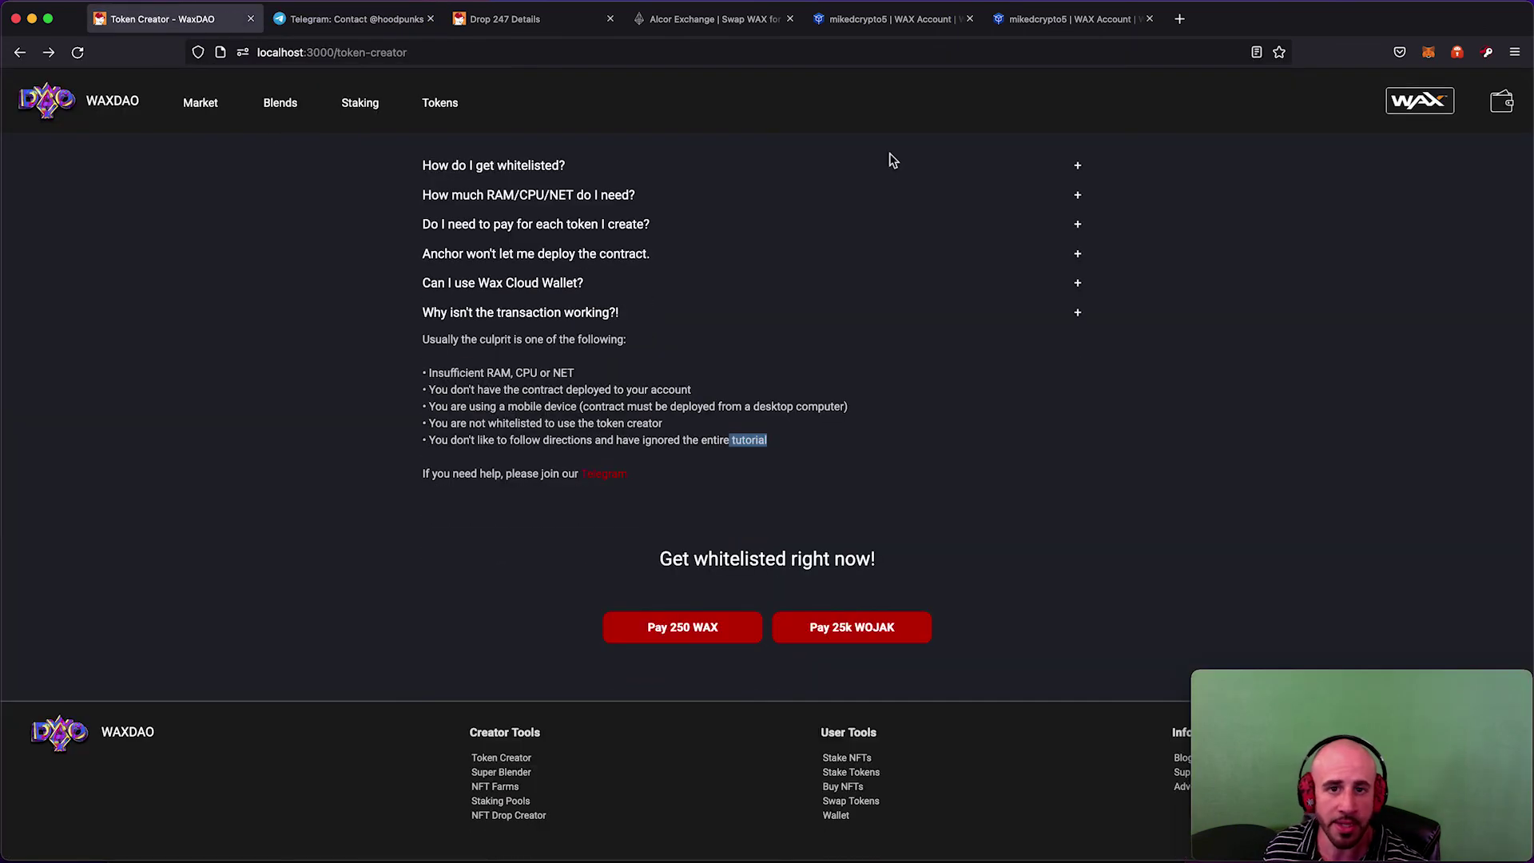